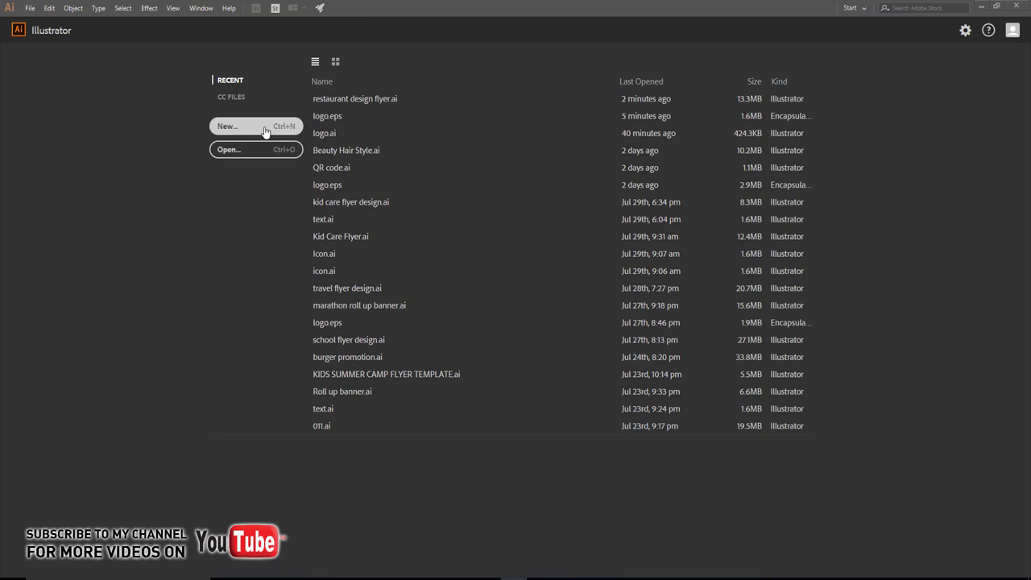
Step: Create a new Letter-size 8.5 × 11 in CMYK document
{"action": "left_click", "coordinate": [265, 132]}
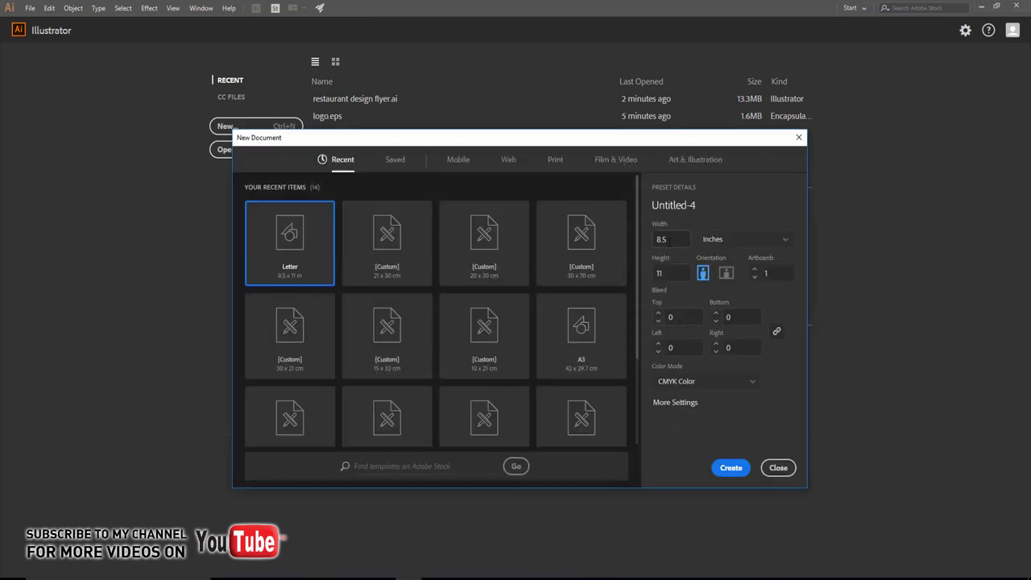
{"action": "left_click", "coordinate": [670, 273]}
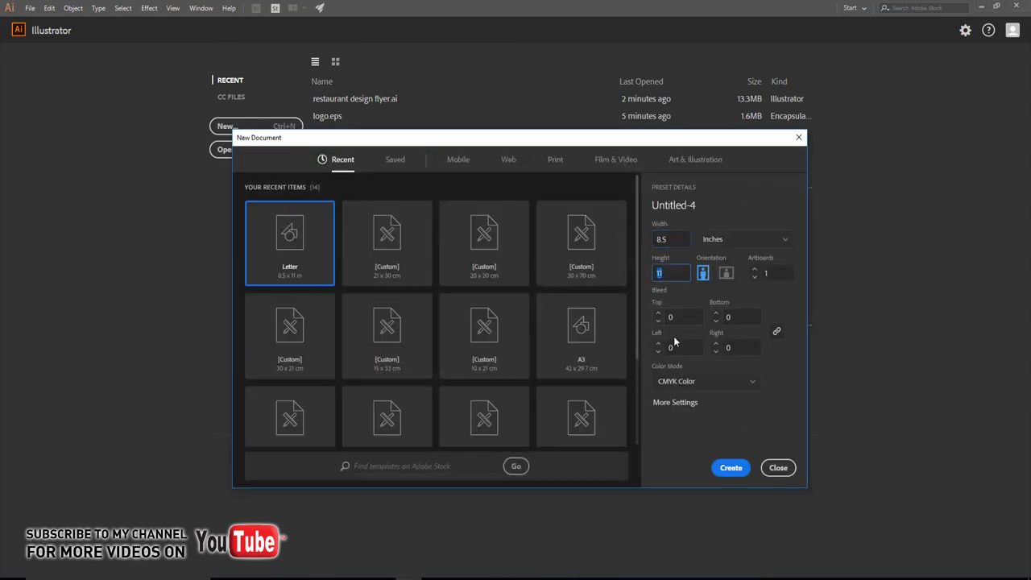
{"action": "left_click", "coordinate": [730, 469]}
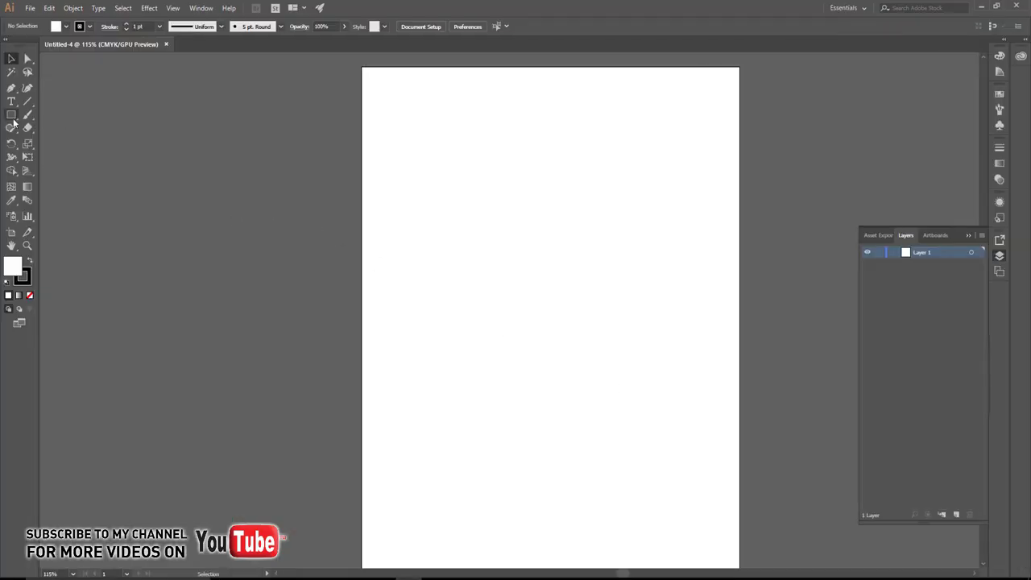
Step: Draw a full-width rectangle across the top of the page, about 8.5 × 2.49 in
{"action": "left_click", "coordinate": [12, 115]}
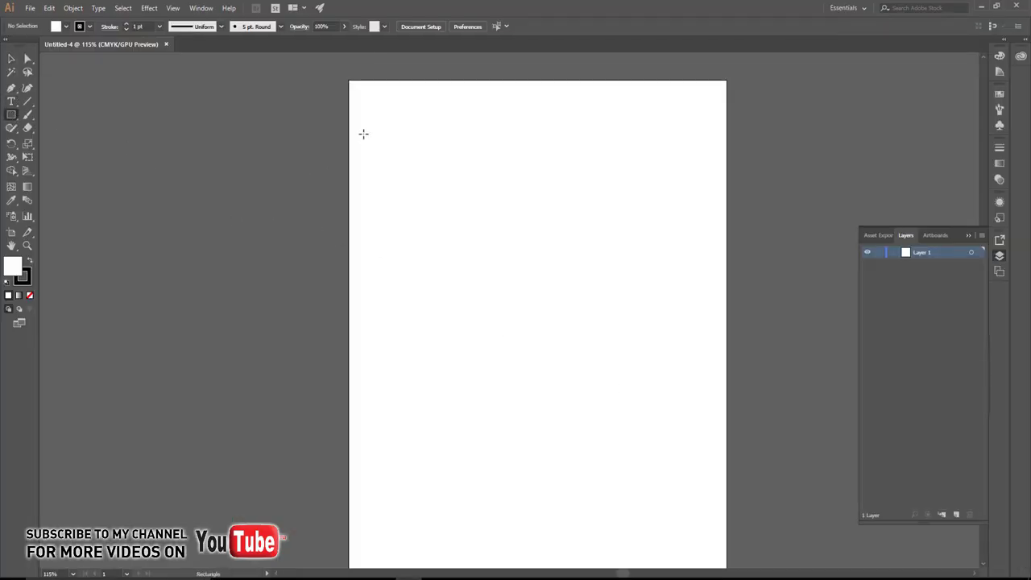
{"action": "mouse_move", "coordinate": [350, 82]}
{"action": "left_mouse_down"}
{"action": "mouse_move", "coordinate": [669, 289]}
{"action": "mouse_move", "coordinate": [695, 327]}
{"action": "mouse_move", "coordinate": [728, 315]}
{"action": "mouse_move", "coordinate": [727, 194]}
{"action": "left_mouse_up"}
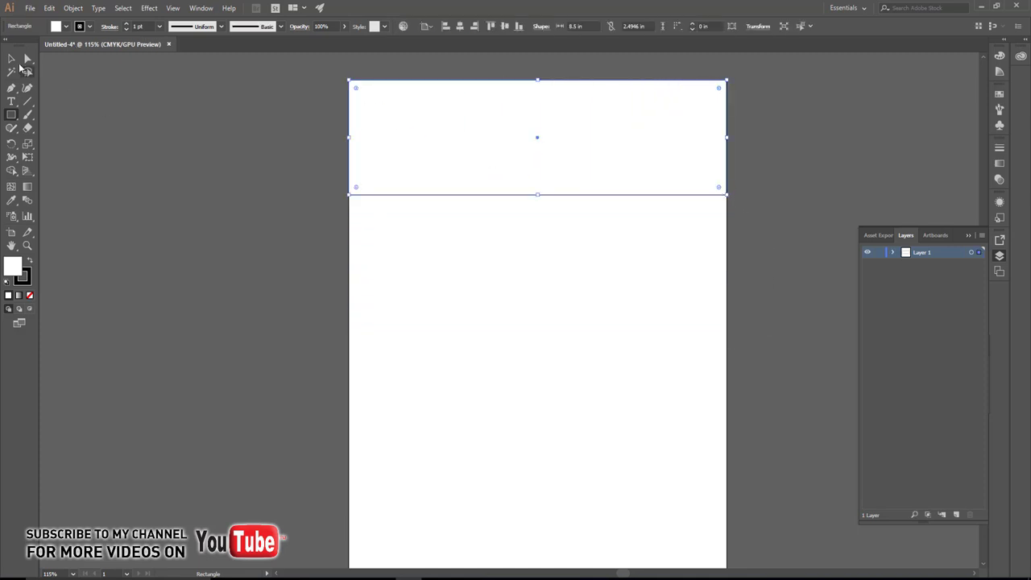
{"action": "left_click", "coordinate": [12, 59]}
Step: Fill the top band with teal #00857a and remove its outline
{"action": "double_click", "coordinate": [13, 265]}
{"action": "type", "text": "00857a"}
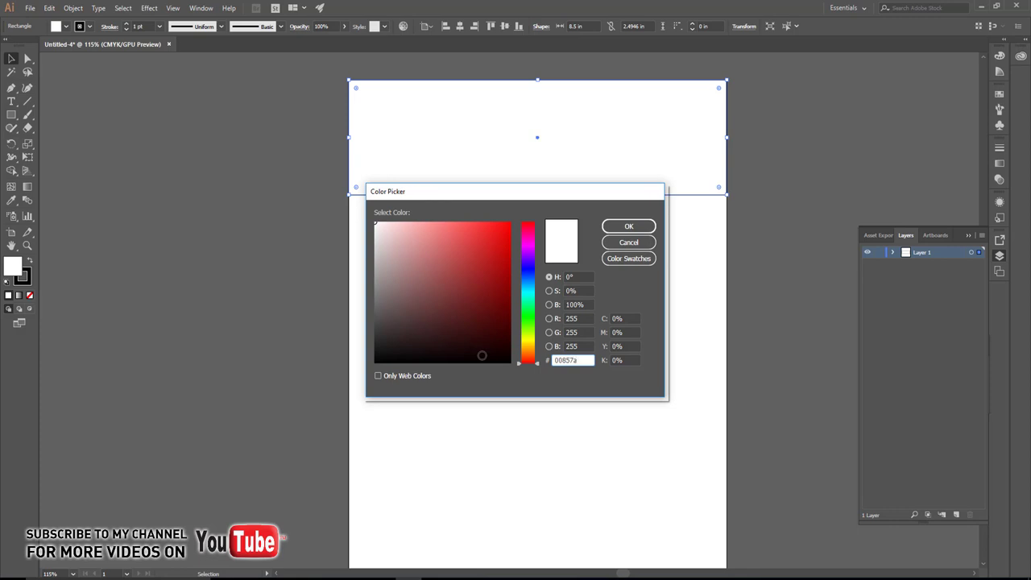
{"action": "key", "text": "Return"}
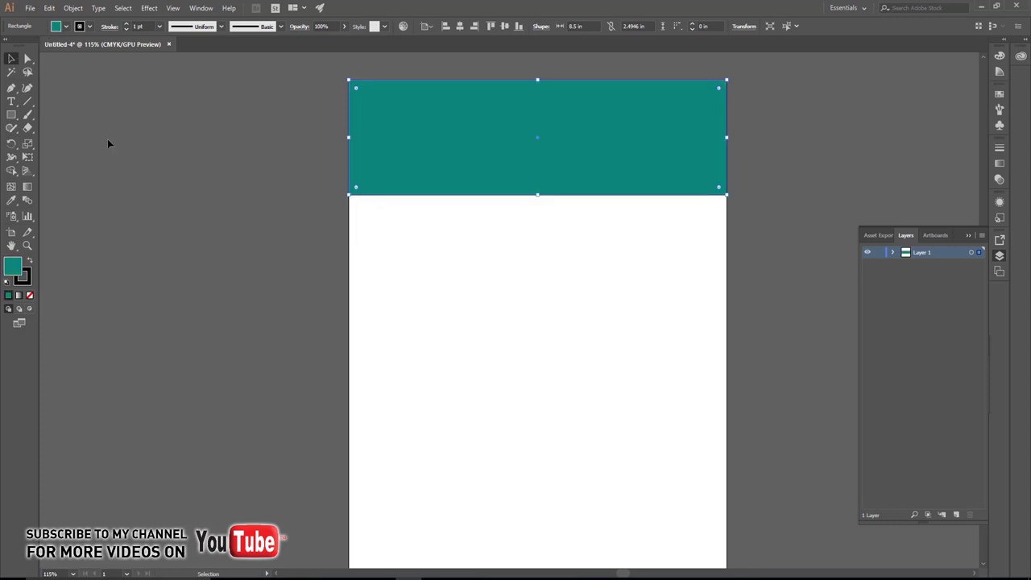
{"action": "left_click", "coordinate": [89, 27]}
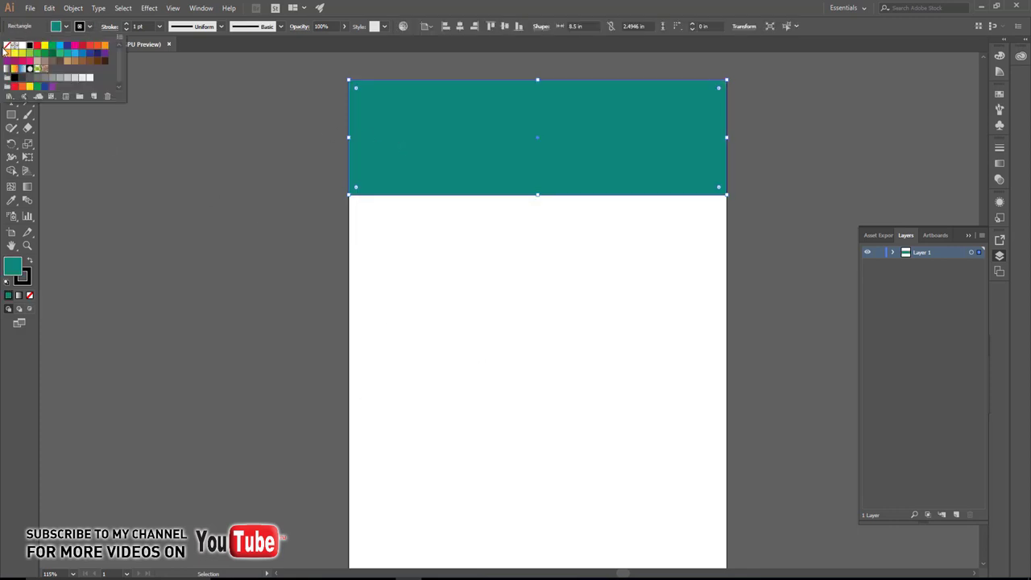
{"action": "left_click", "coordinate": [6, 47]}
{"action": "left_click", "coordinate": [149, 180]}
{"action": "left_click", "coordinate": [149, 180]}
{"action": "scroll", "coordinate": [333, 230], "scroll_direction": "right", "scroll_amount": 2}
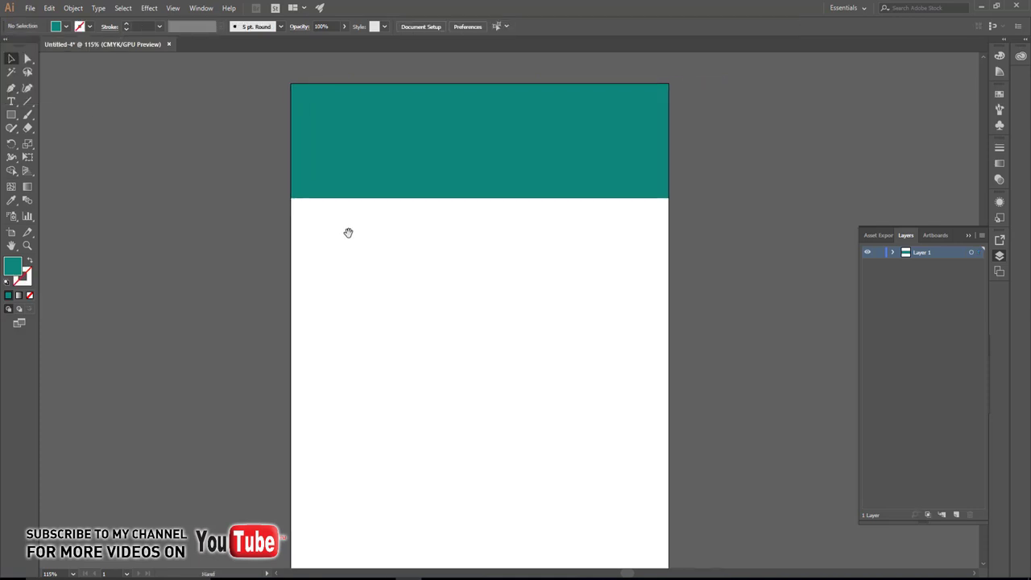
Step: Add an anchor point midway along the teal band's bottom edge
{"action": "left_click_drag", "start_coordinate": [348, 233], "coordinate": [343, 260]}
{"action": "left_click", "coordinate": [435, 179]}
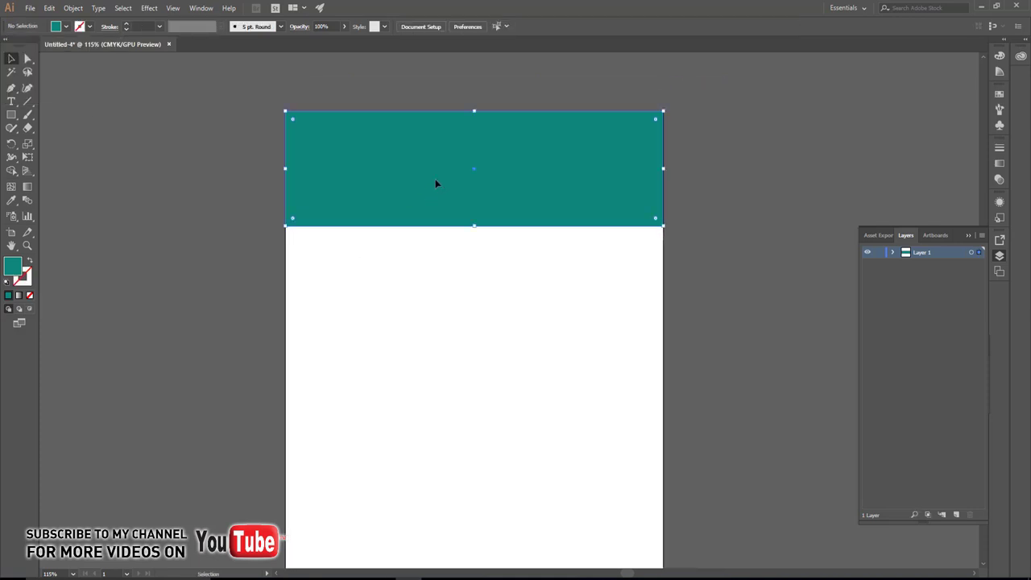
{"action": "left_click_drag", "start_coordinate": [11, 87], "coordinate": [49, 101]}
{"action": "left_click", "coordinate": [481, 229]}
{"action": "key", "text": "a"}
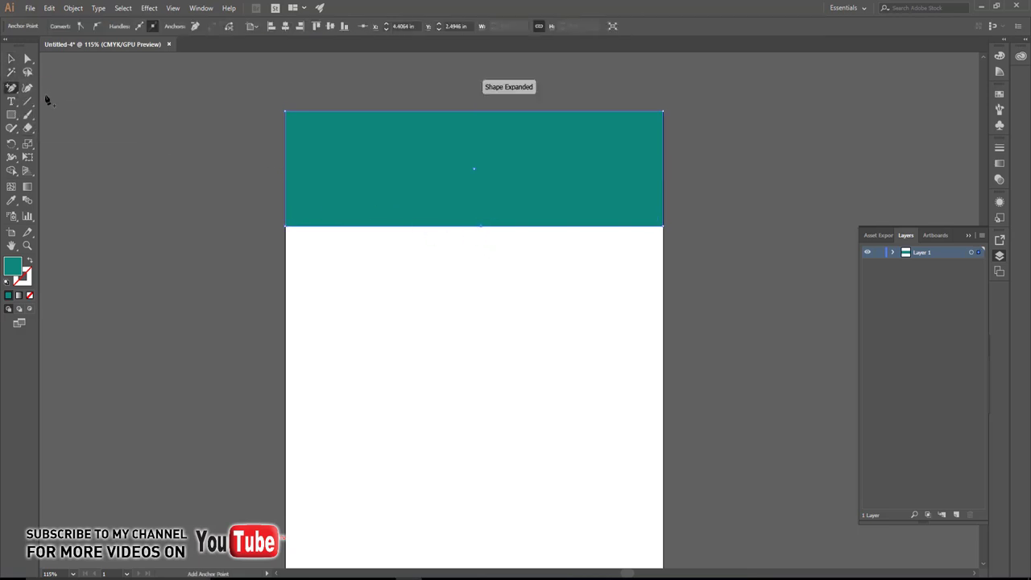
{"action": "scroll", "coordinate": [499, 234], "scroll_direction": "down", "scroll_amount": 1}
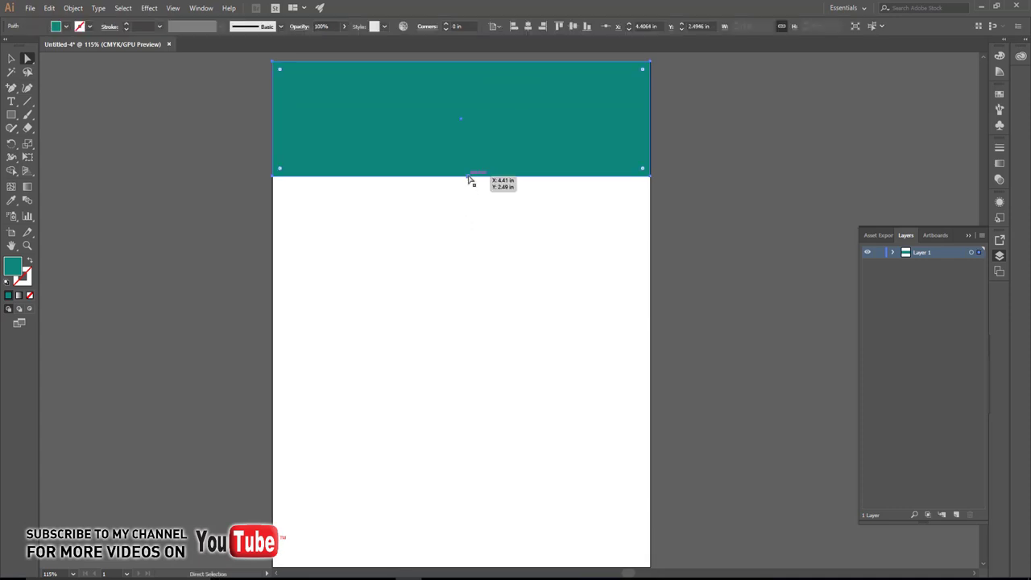
Step: Pull the new bottom point down into a V and raise the right corner
{"action": "left_click_drag", "start_coordinate": [469, 179], "coordinate": [481, 478]}
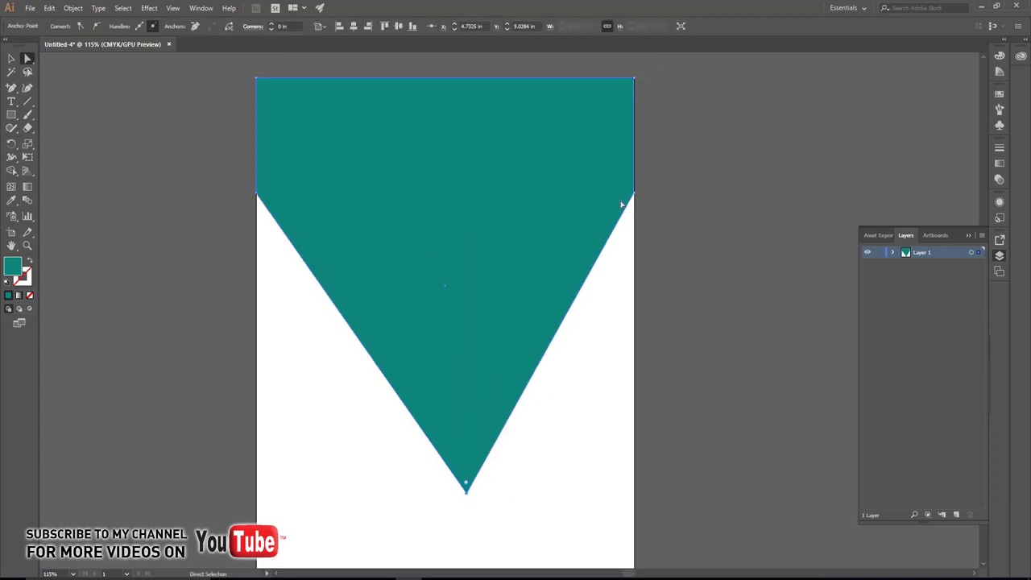
{"action": "left_click_drag", "start_coordinate": [636, 194], "coordinate": [635, 144]}
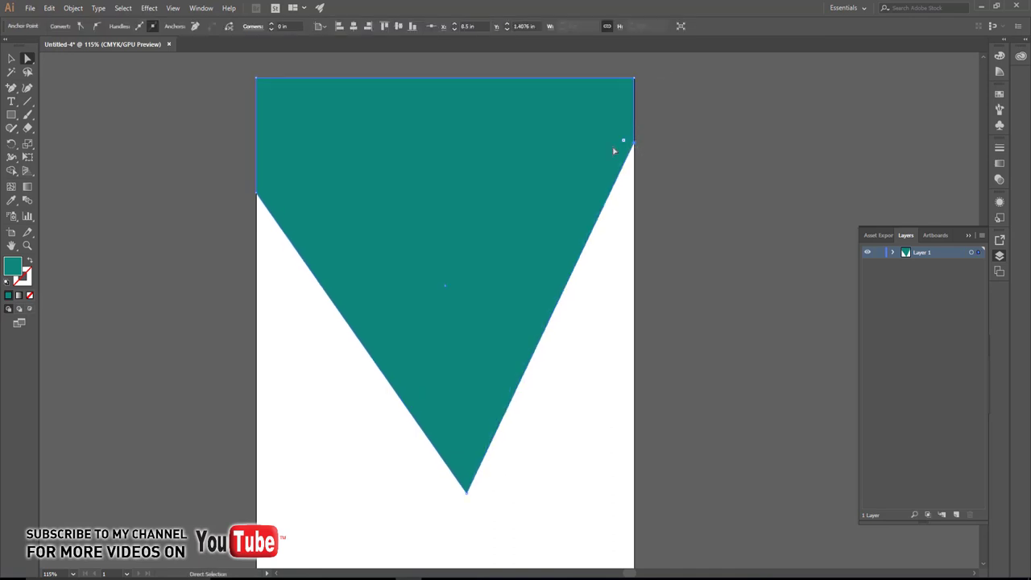
{"action": "key", "text": "v"}
{"action": "left_click", "coordinate": [12, 115]}
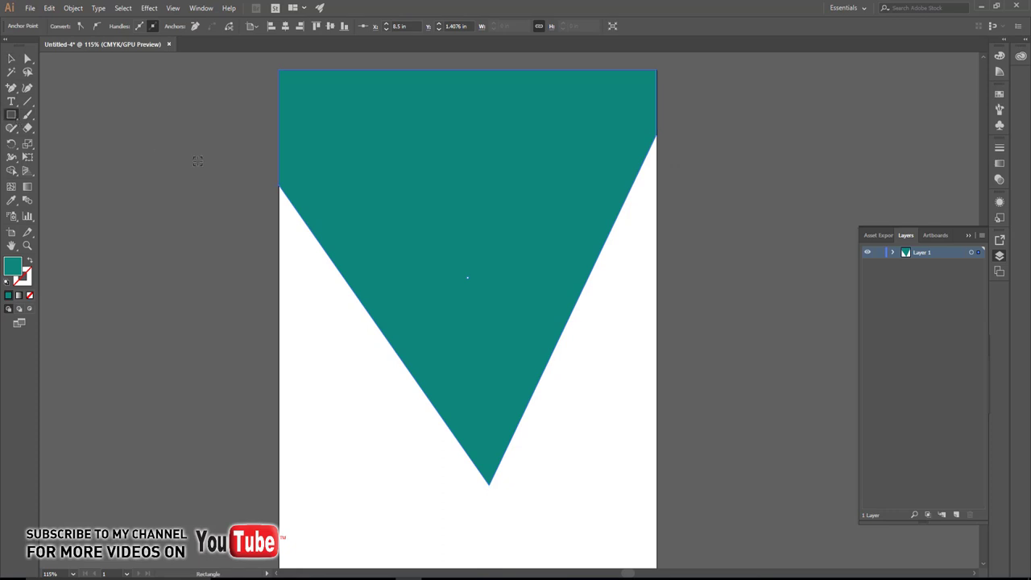
{"action": "key", "text": "ctrl+1"}
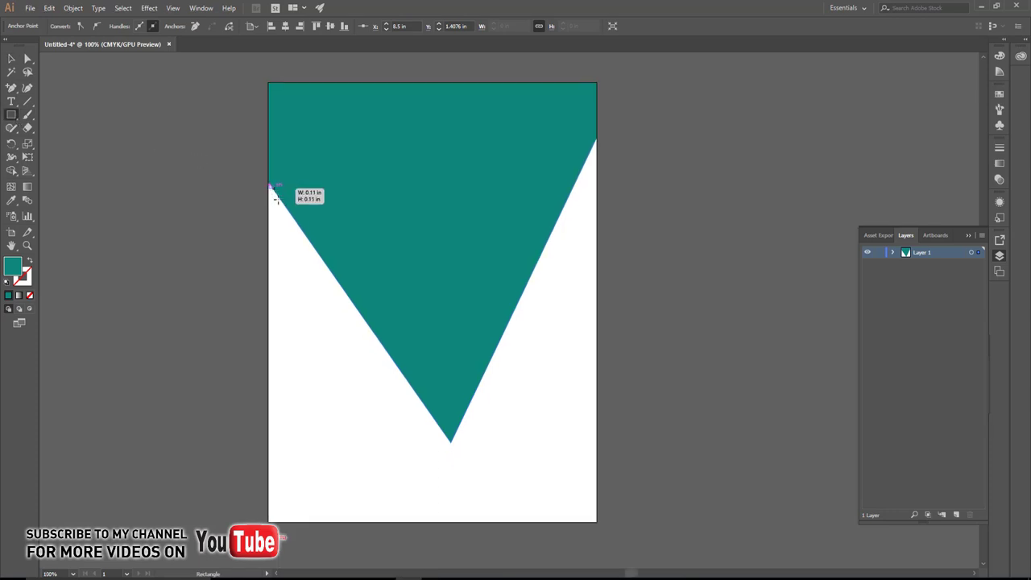
Step: Draw a rectangle over the lower page filled with lighter teal #00b6aa
{"action": "left_click_drag", "start_coordinate": [270, 183], "coordinate": [597, 522]}
{"action": "left_click", "coordinate": [11, 58]}
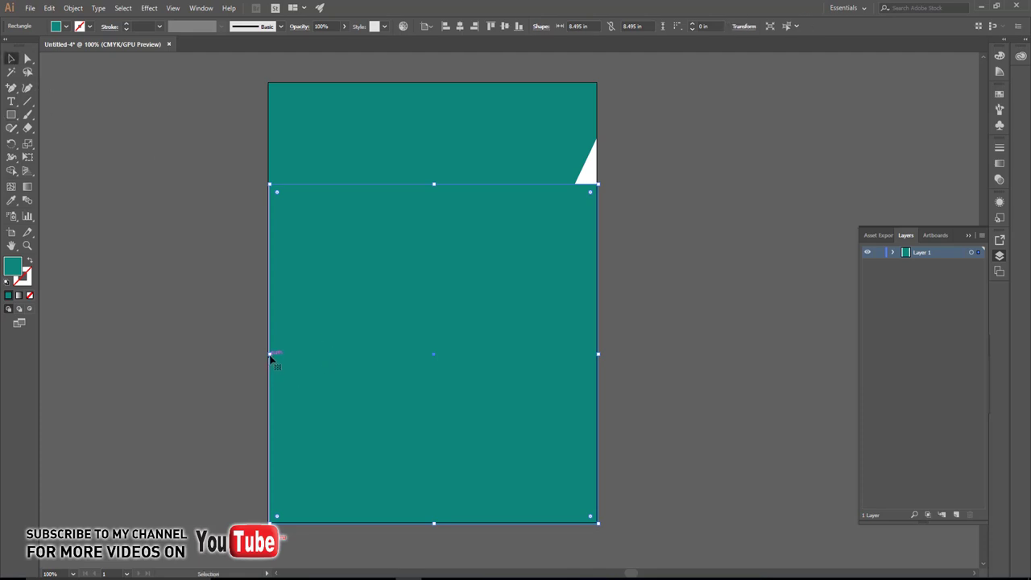
{"action": "left_click_drag", "start_coordinate": [271, 354], "coordinate": [268, 355]}
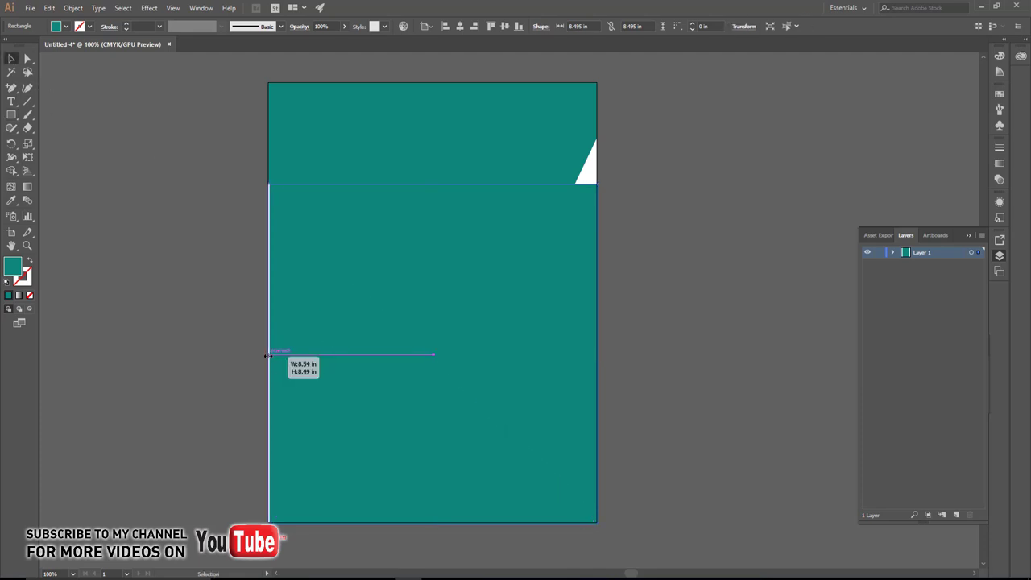
{"action": "double_click", "coordinate": [15, 268]}
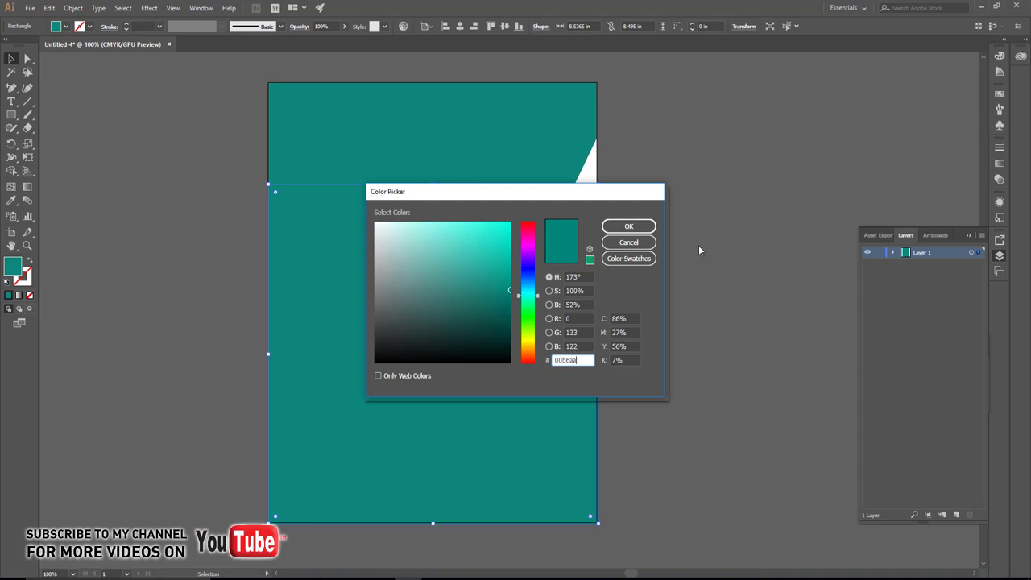
{"action": "left_click", "coordinate": [636, 228]}
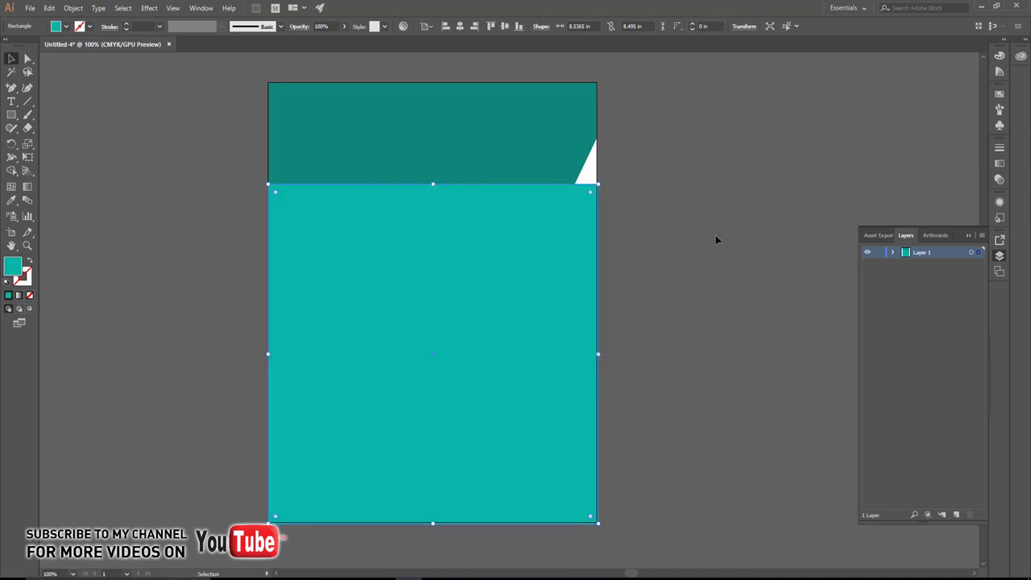
Step: Send the light teal rectangle behind the dark V shape
{"action": "right_click", "coordinate": [459, 267]}
{"action": "mouse_move", "coordinate": [490, 440]}
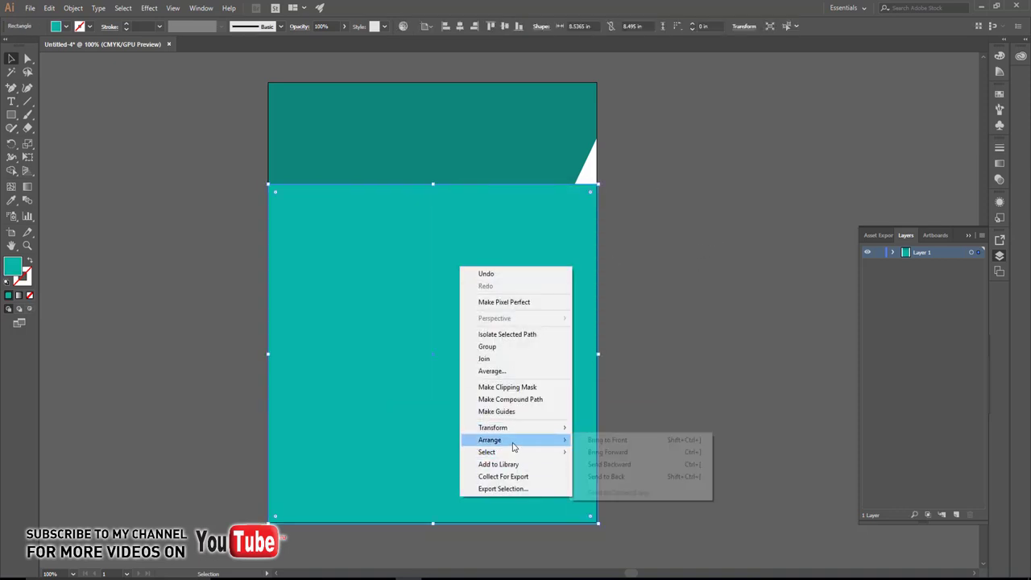
{"action": "left_click", "coordinate": [605, 476]}
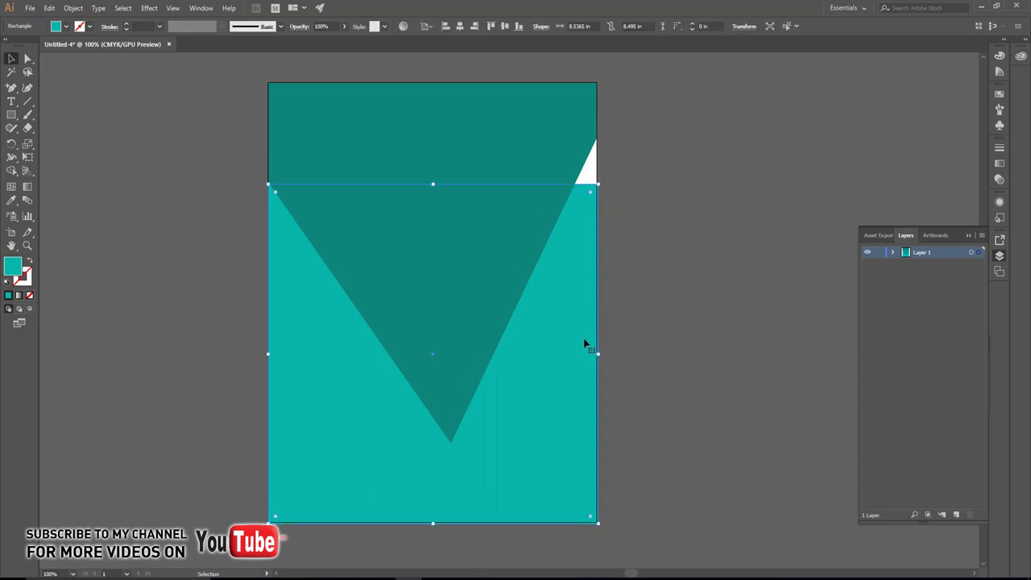
{"action": "left_click", "coordinate": [443, 402]}
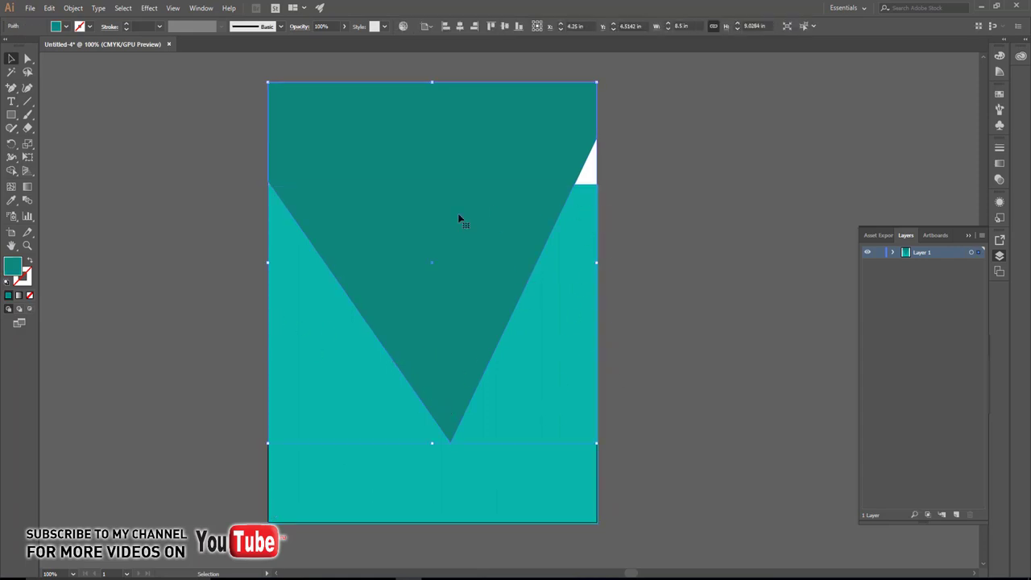
{"action": "left_click", "coordinate": [595, 191]}
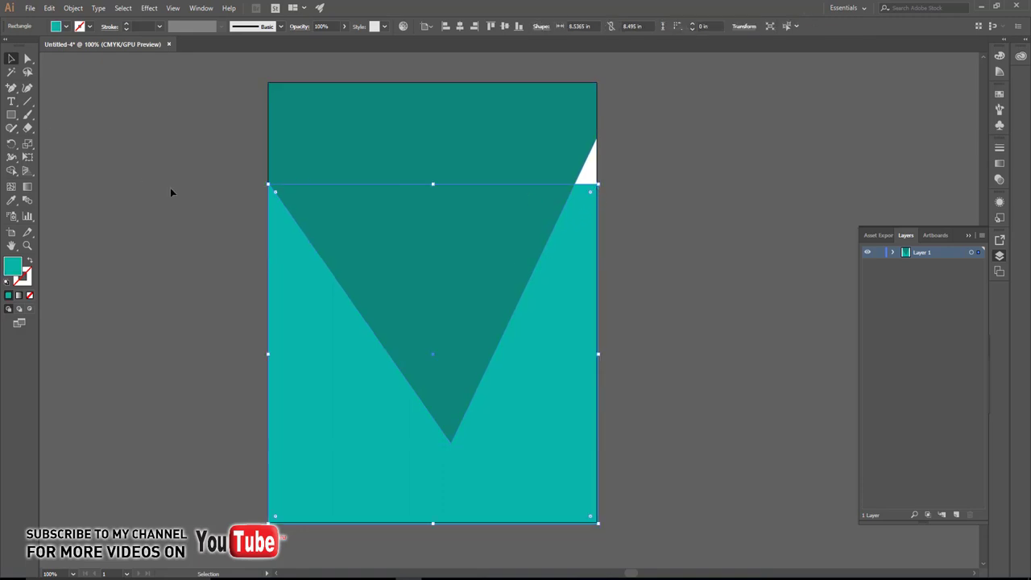
Step: Drag the light teal shape's top-right corner to the V's tip and nudge its left corner up
{"action": "left_click", "coordinate": [27, 58]}
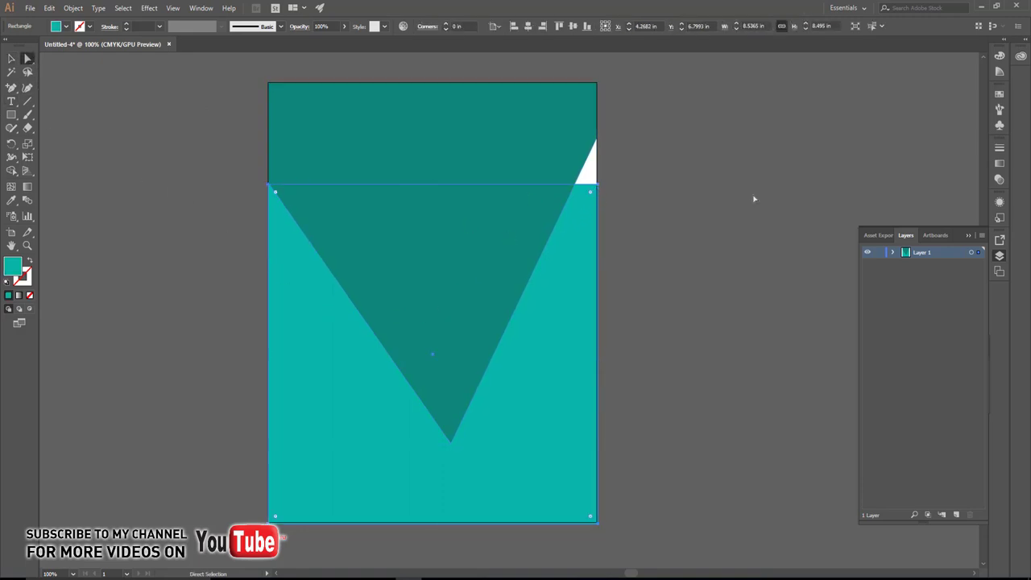
{"action": "left_click_drag", "start_coordinate": [597, 185], "coordinate": [451, 443]}
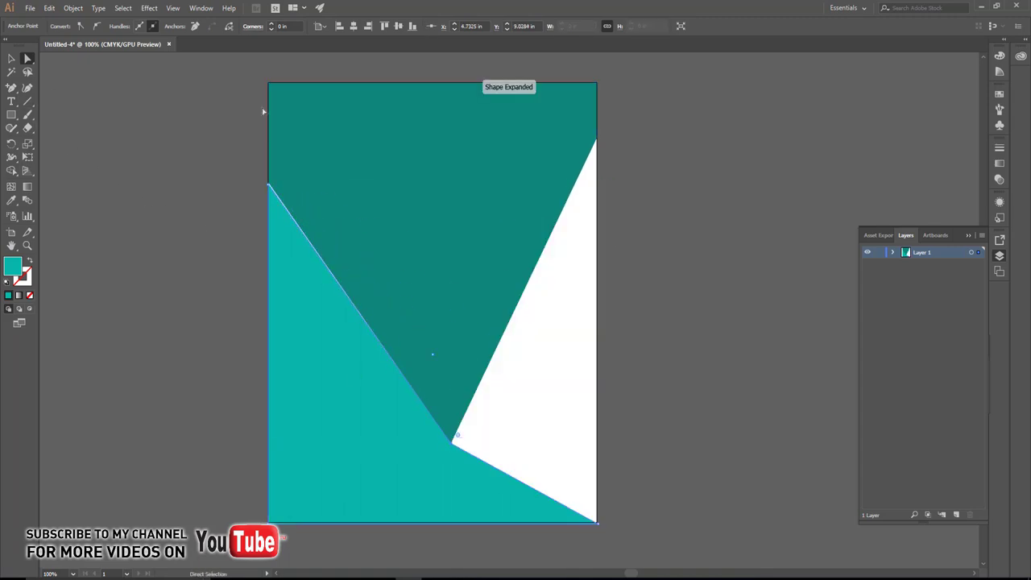
{"action": "left_click_drag", "start_coordinate": [268, 185], "coordinate": [269, 169]}
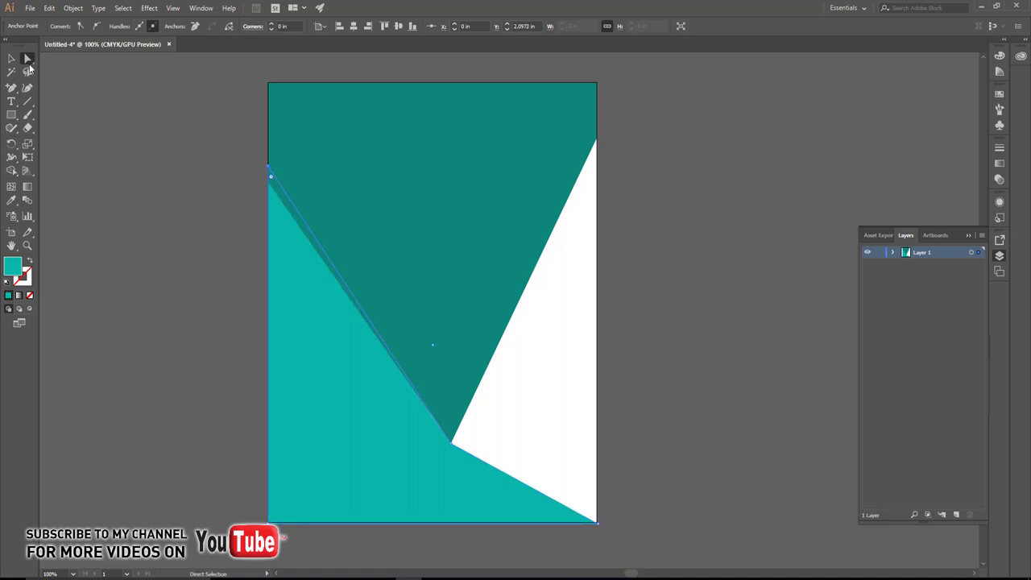
{"action": "key", "text": "v"}
{"action": "left_click", "coordinate": [76, 90]}
{"action": "left_click", "coordinate": [11, 114]}
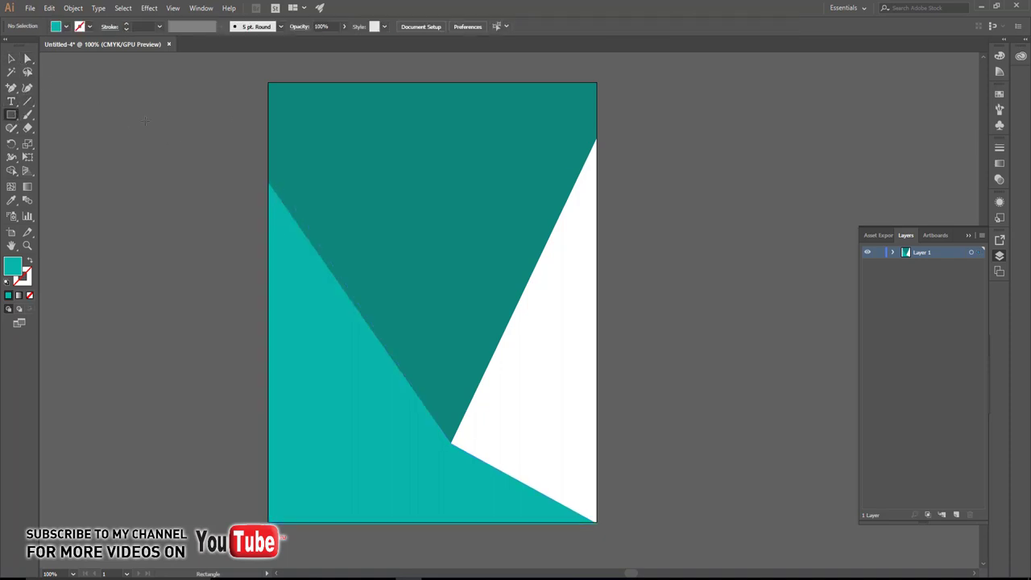
Step: Draw a full-page rectangle and give it a light mint fill (hex daee8)
{"action": "left_click_drag", "start_coordinate": [269, 82], "coordinate": [597, 523]}
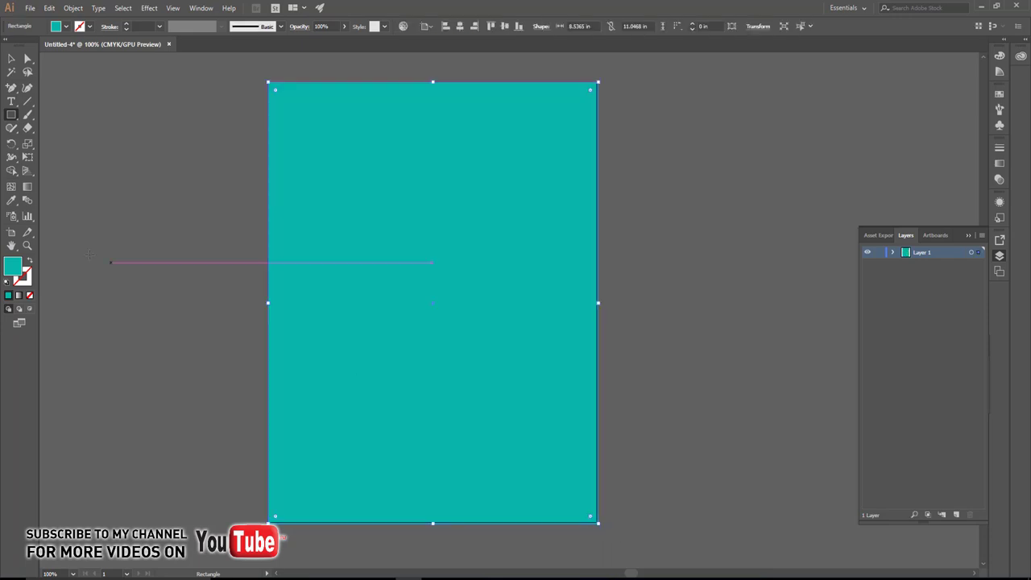
{"action": "double_click", "coordinate": [14, 270]}
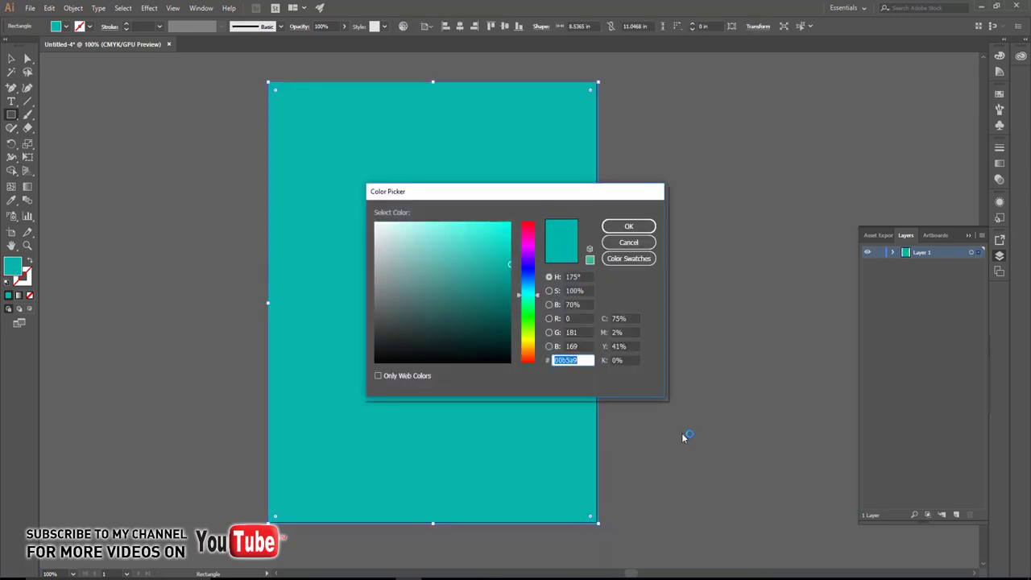
{"action": "type", "text": "da"}
{"action": "type", "text": "e"}
{"action": "type", "text": "e"}
{"action": "type", "text": "8"}
{"action": "key", "text": "Return"}
Step: Send the mint rectangle behind all the teal shapes
{"action": "left_click", "coordinate": [11, 59]}
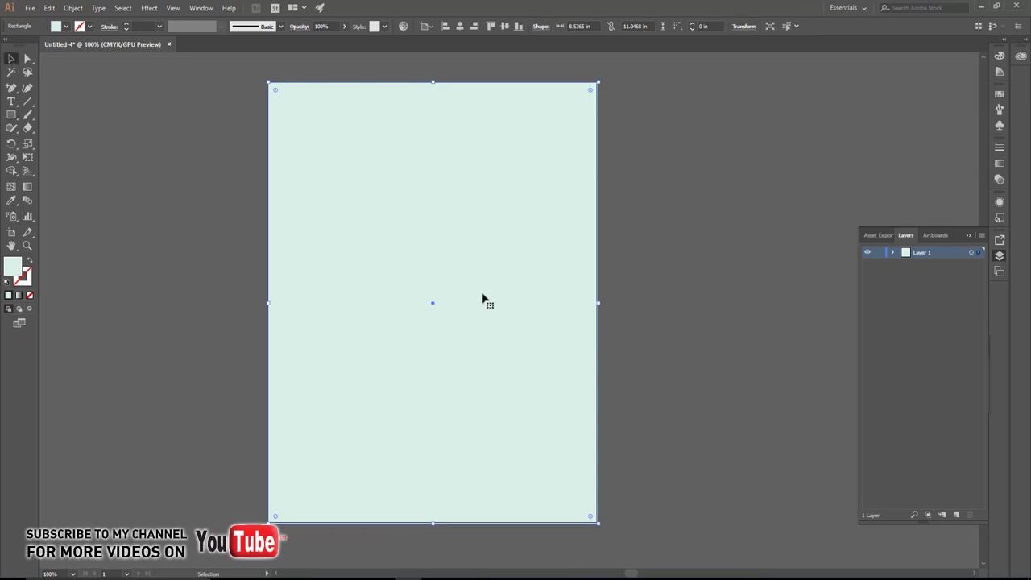
{"action": "right_click", "coordinate": [483, 299]}
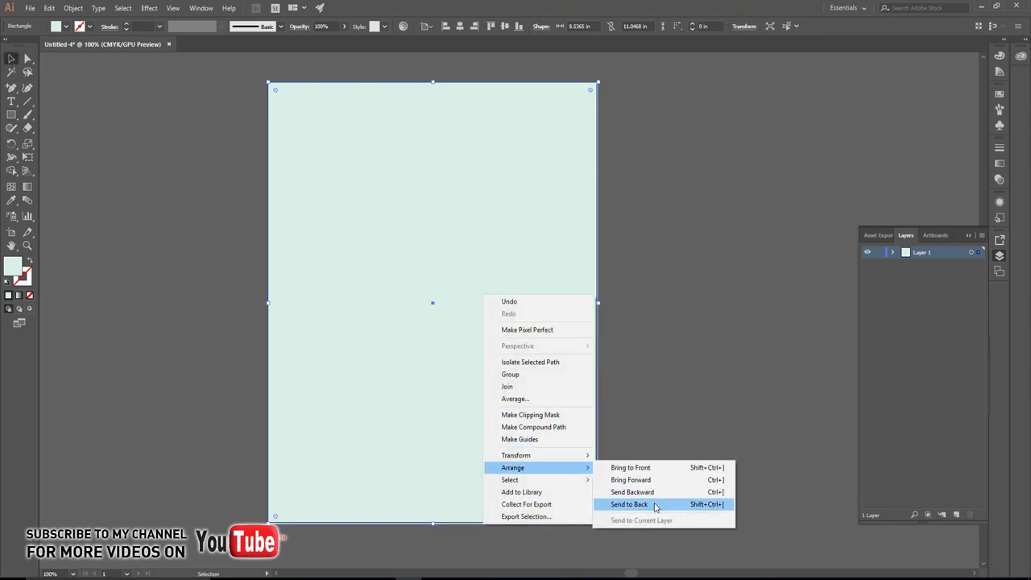
{"action": "left_click", "coordinate": [629, 504]}
{"action": "left_click", "coordinate": [685, 433]}
{"action": "scroll", "coordinate": [552, 460], "scroll_direction": "up", "scroll_amount": 5}
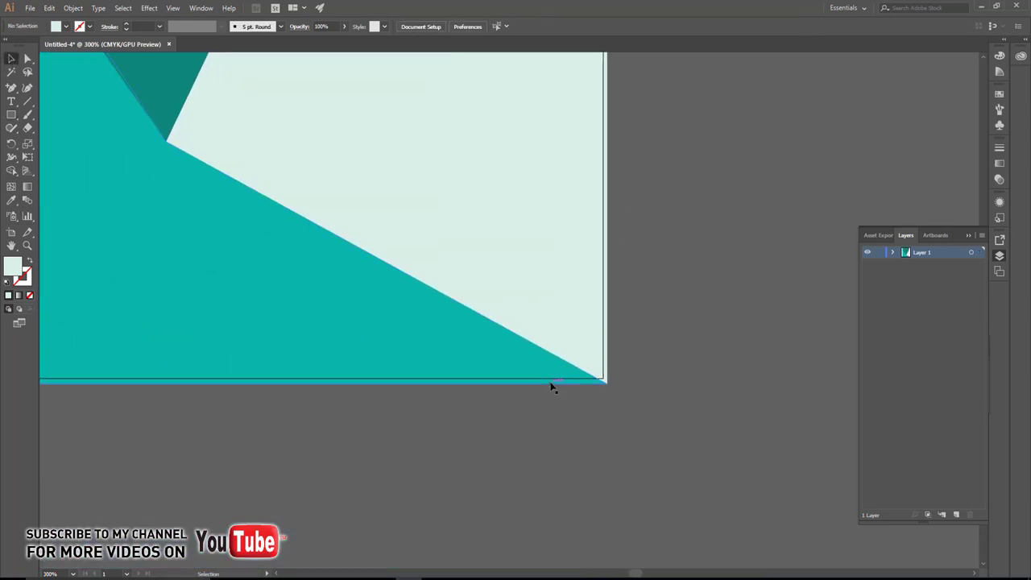
Step: Extend the light teal shape down to the artboard's bottom edge
{"action": "left_click", "coordinate": [553, 381]}
{"action": "scroll", "coordinate": [484, 370], "scroll_direction": "left", "scroll_amount": 3}
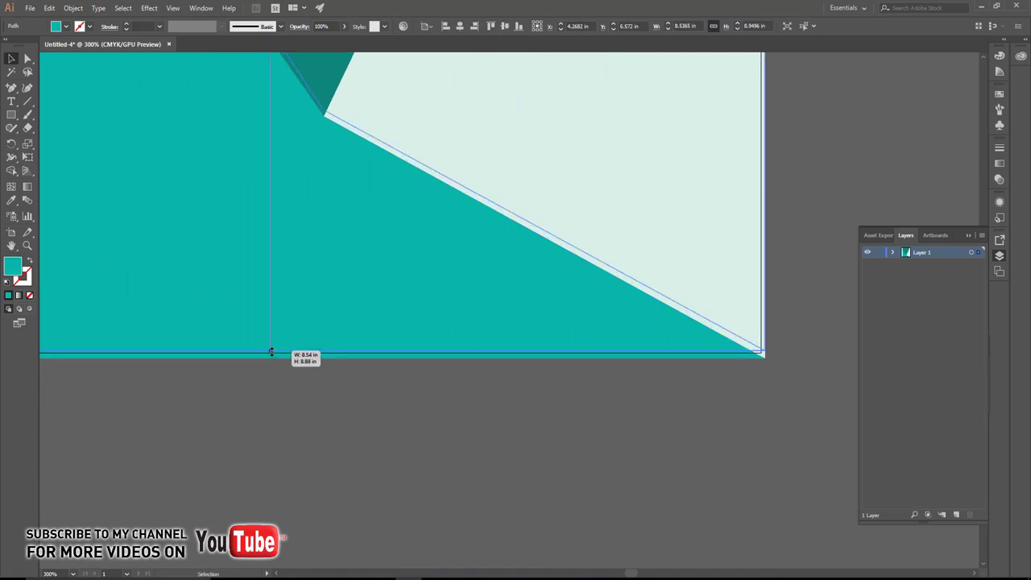
{"action": "left_click", "coordinate": [376, 384]}
{"action": "left_click_drag", "start_coordinate": [273, 355], "coordinate": [277, 377]}
{"action": "scroll", "coordinate": [596, 309], "scroll_direction": "up", "scroll_amount": 2}
{"action": "scroll", "coordinate": [596, 309], "scroll_direction": "right", "scroll_amount": 2}
Step: Stretch the mint rectangle's right edge out to the artboard edge
{"action": "left_click", "coordinate": [596, 309]}
{"action": "scroll", "coordinate": [374, 408], "scroll_direction": "down", "scroll_amount": 1}
{"action": "scroll", "coordinate": [374, 408], "scroll_direction": "left", "scroll_amount": 2}
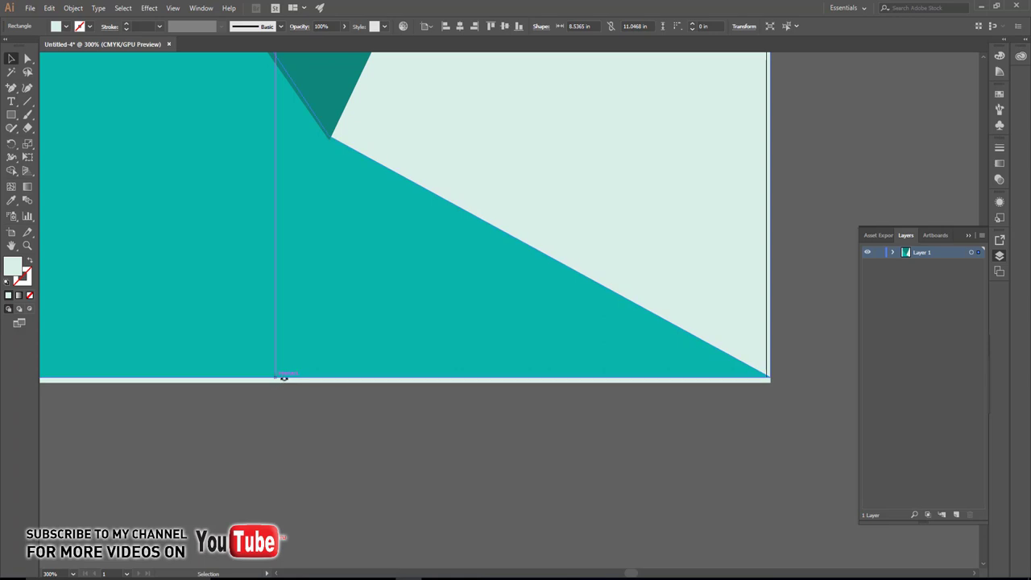
{"action": "key", "text": "ctrl+minus"}
{"action": "key", "text": "ctrl+minus"}
{"action": "scroll", "coordinate": [667, 179], "scroll_direction": "up", "scroll_amount": 3}
{"action": "scroll", "coordinate": [644, 237], "scroll_direction": "right", "scroll_amount": 1}
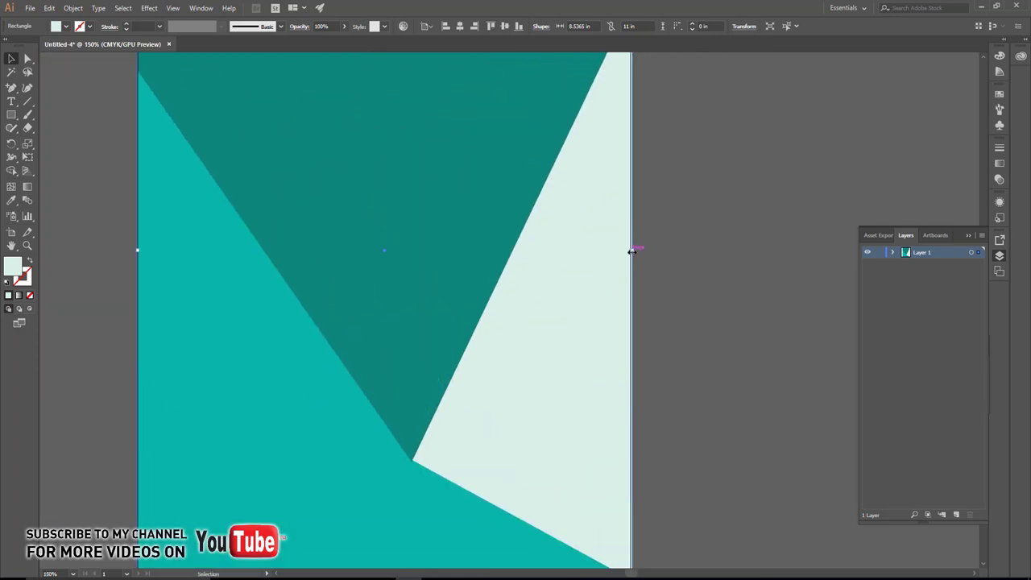
{"action": "left_click_drag", "start_coordinate": [632, 252], "coordinate": [636, 251]}
{"action": "left_click", "coordinate": [674, 295]}
{"action": "scroll", "coordinate": [609, 309], "scroll_direction": "down", "scroll_amount": 2}
{"action": "scroll", "coordinate": [542, 322], "scroll_direction": "up", "scroll_amount": 4}
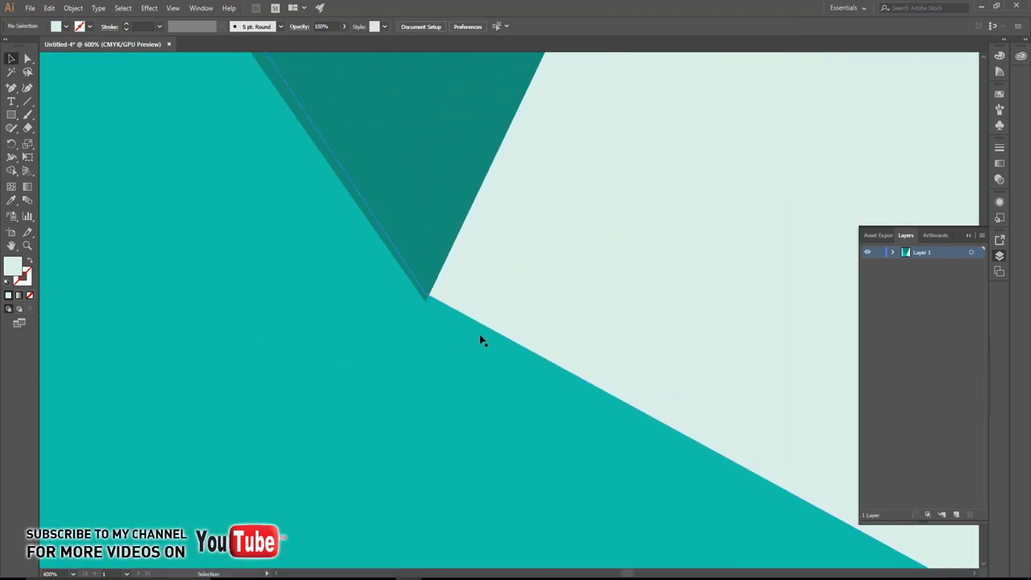
Step: Move the light teal shape's corner point so it meets the V's edge flush
{"action": "left_click", "coordinate": [181, 185]}
{"action": "left_click", "coordinate": [27, 58]}
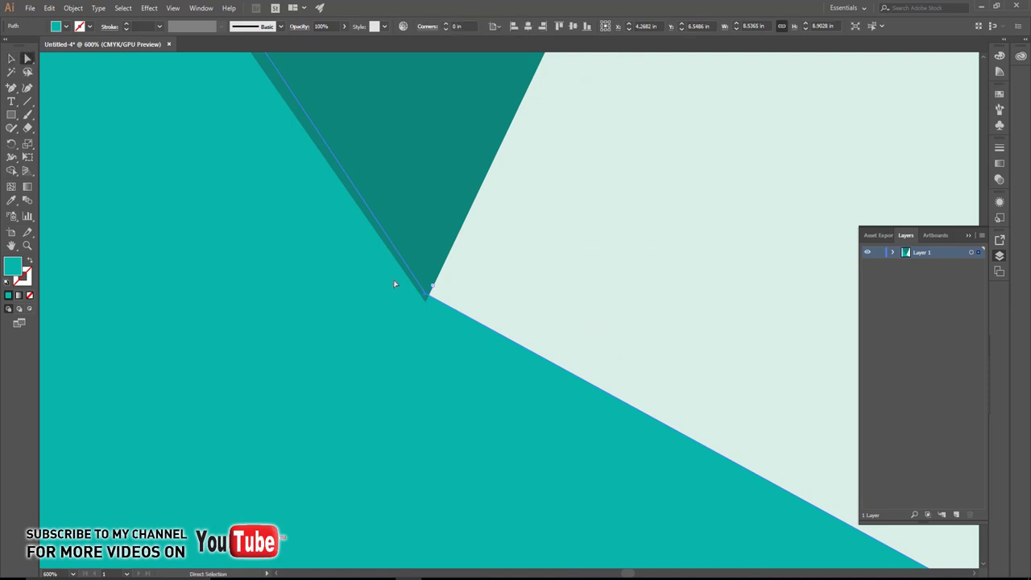
{"action": "left_click_drag", "start_coordinate": [425, 298], "coordinate": [428, 305]}
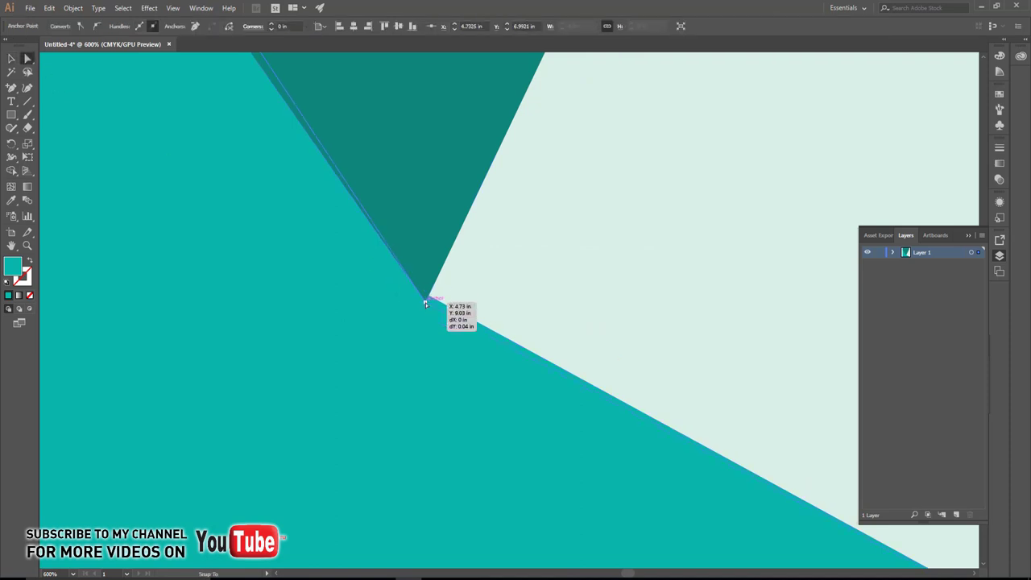
{"action": "scroll", "coordinate": [427, 307], "scroll_direction": "down", "scroll_amount": 3}
{"action": "scroll", "coordinate": [428, 307], "scroll_direction": "down", "scroll_amount": 2}
{"action": "scroll", "coordinate": [403, 294], "scroll_direction": "down", "scroll_amount": 3}
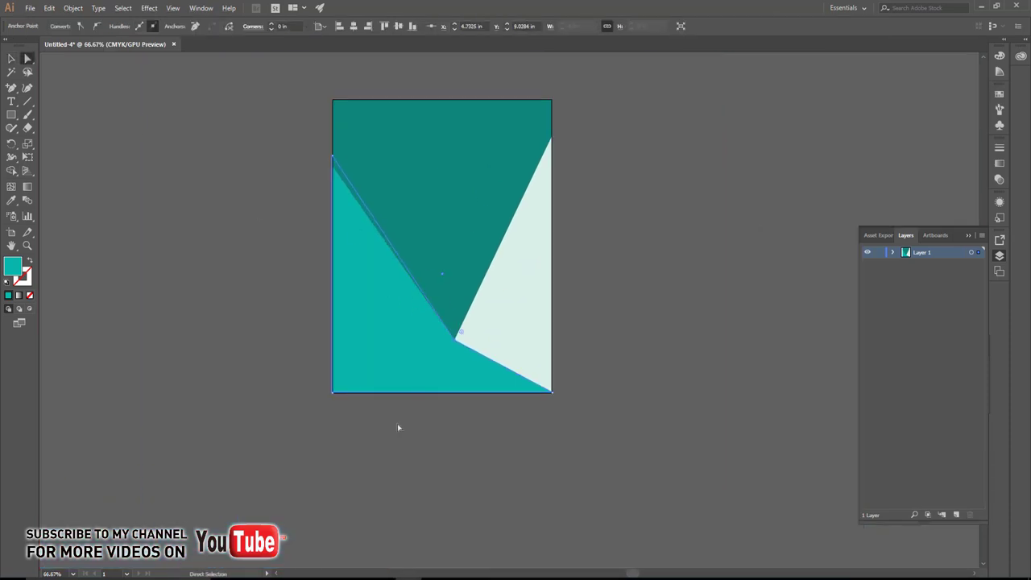
{"action": "scroll", "coordinate": [333, 148], "scroll_direction": "up", "scroll_amount": 4}
{"action": "left_click_drag", "start_coordinate": [333, 147], "coordinate": [378, 137]}
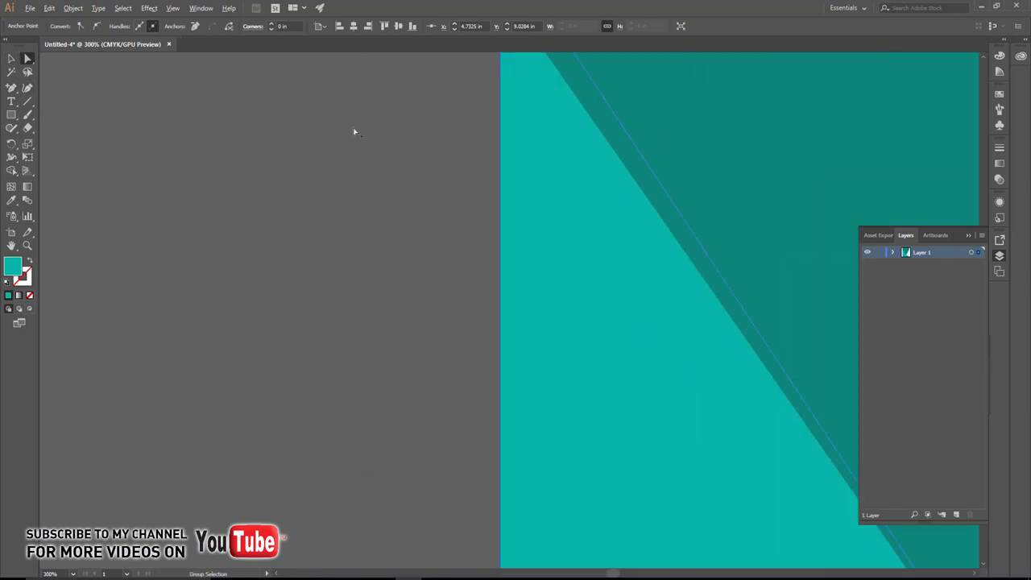
{"action": "scroll", "coordinate": [432, 373], "scroll_direction": "up", "scroll_amount": 3}
{"action": "scroll", "coordinate": [423, 164], "scroll_direction": "up", "scroll_amount": 2}
{"action": "scroll", "coordinate": [373, 285], "scroll_direction": "up", "scroll_amount": 3}
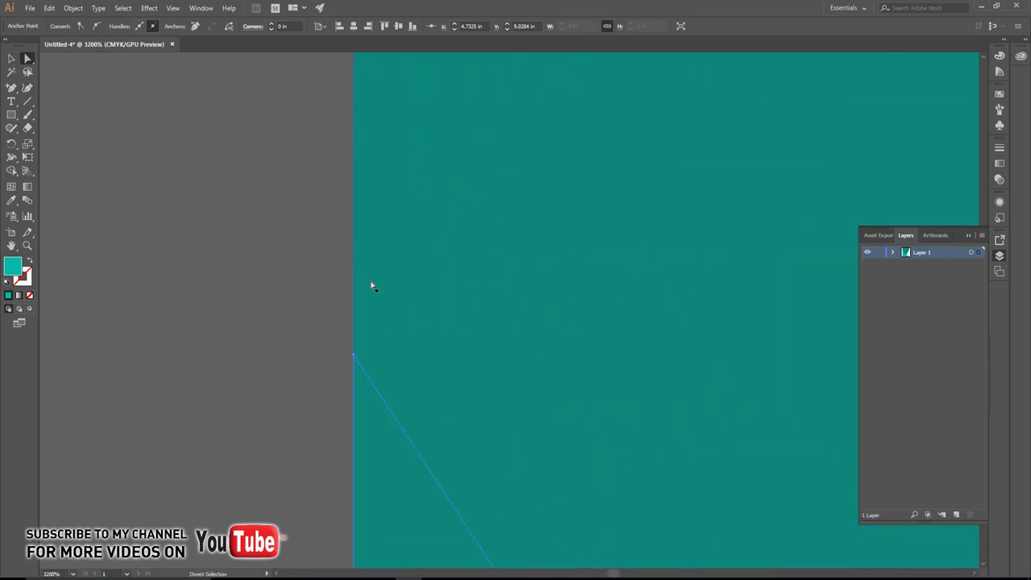
{"action": "scroll", "coordinate": [356, 355], "scroll_direction": "down", "scroll_amount": 5}
{"action": "scroll", "coordinate": [299, 265], "scroll_direction": "down", "scroll_amount": 8}
{"action": "scroll", "coordinate": [207, 224], "scroll_direction": "down", "scroll_amount": 1}
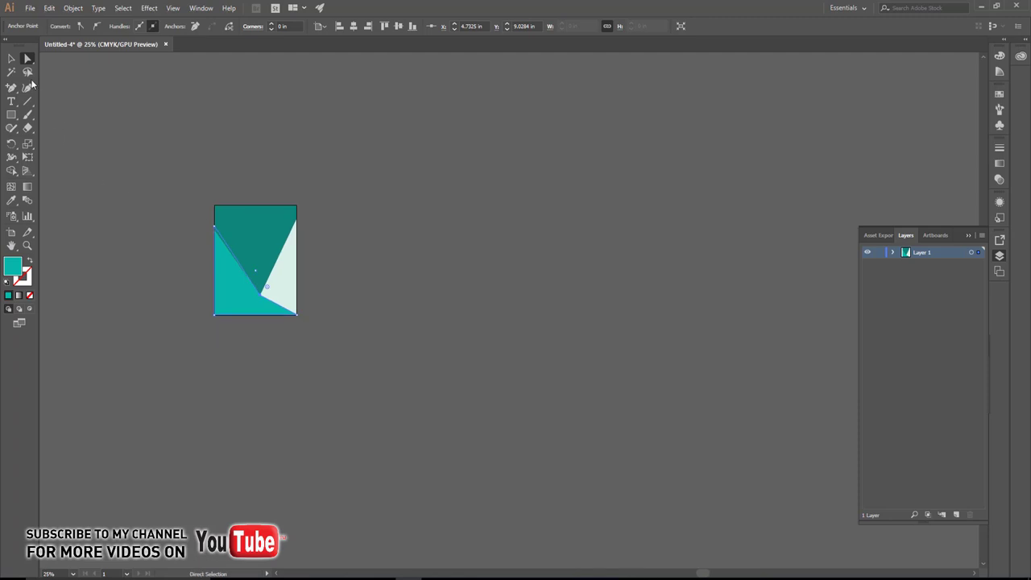
{"action": "left_click", "coordinate": [11, 58]}
{"action": "scroll", "coordinate": [334, 253], "scroll_direction": "left", "scroll_amount": 2}
{"action": "scroll", "coordinate": [416, 295], "scroll_direction": "up", "scroll_amount": 1}
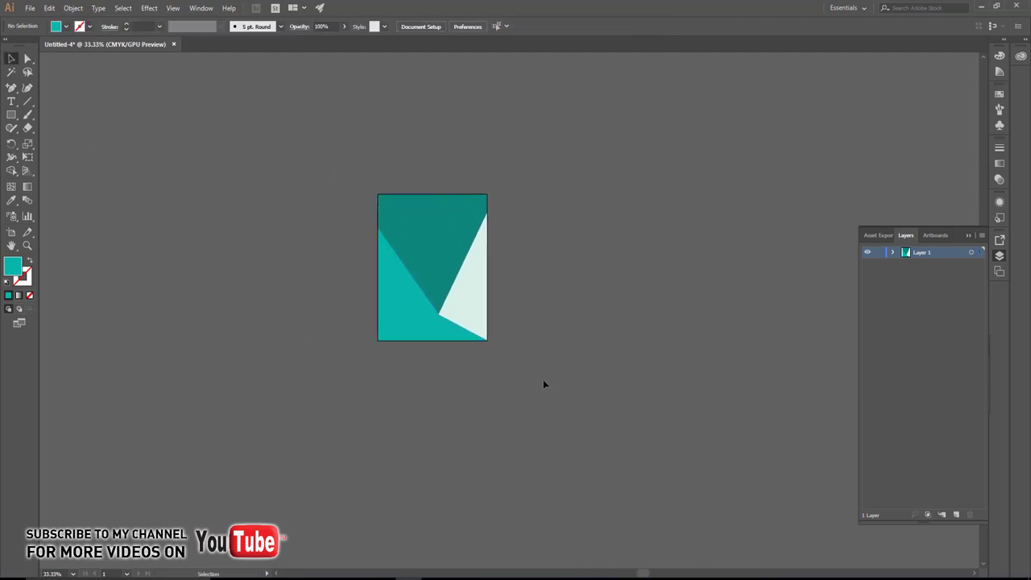
{"action": "scroll", "coordinate": [462, 302], "scroll_direction": "up", "scroll_amount": 2}
Step: Lock the background shapes in place with Object > Lock > Selection
{"action": "left_click", "coordinate": [73, 8]}
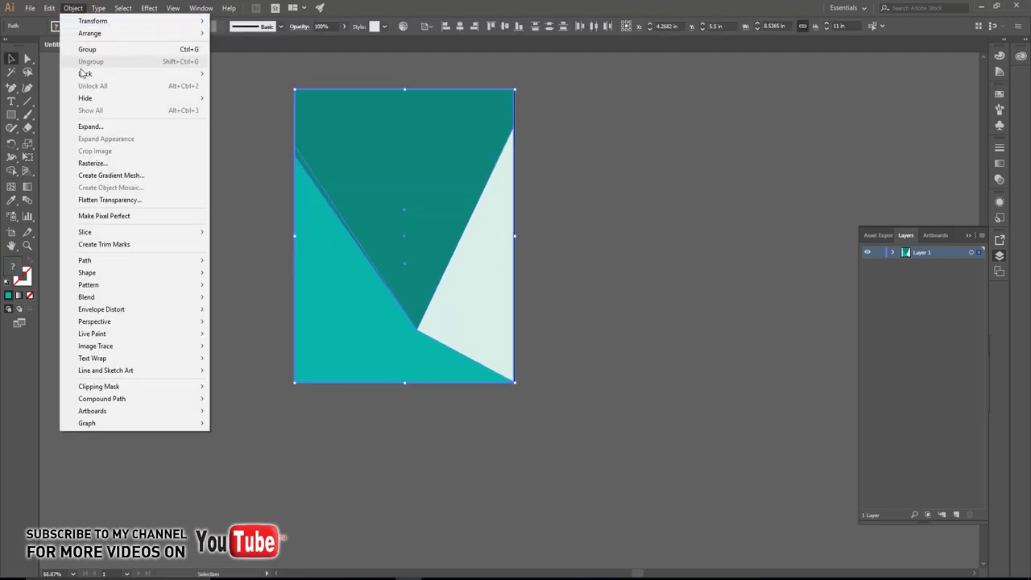
{"action": "left_click", "coordinate": [84, 45]}
{"action": "scroll", "coordinate": [387, 266], "scroll_direction": "up", "scroll_amount": 2}
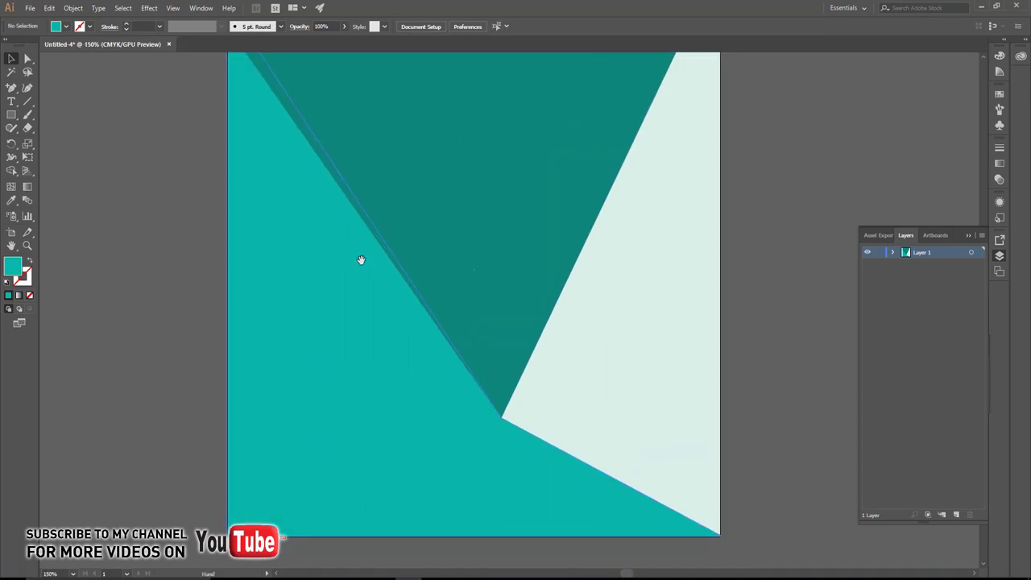
{"action": "left_click", "coordinate": [10, 117]}
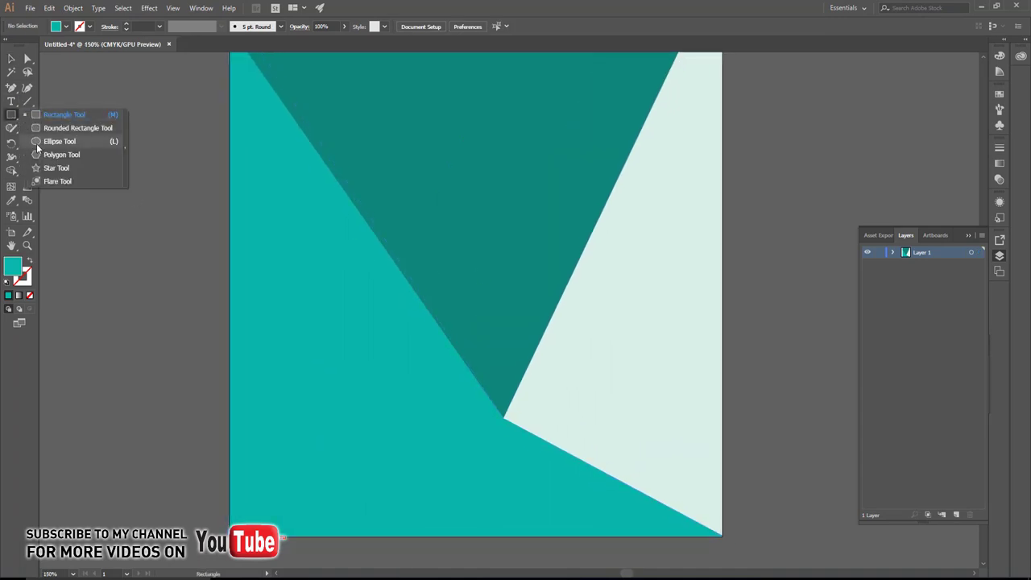
Step: Draw a teal circle about 3 in wide, move it over the V, and enlarge it
{"action": "left_click", "coordinate": [56, 140]}
{"action": "left_click_drag", "start_coordinate": [644, 266], "coordinate": [434, 288]}
{"action": "mouse_move", "coordinate": [437, 190]}
{"action": "left_mouse_down"}
{"action": "mouse_move", "coordinate": [500, 288]}
{"action": "mouse_move", "coordinate": [538, 299]}
{"action": "left_mouse_up"}
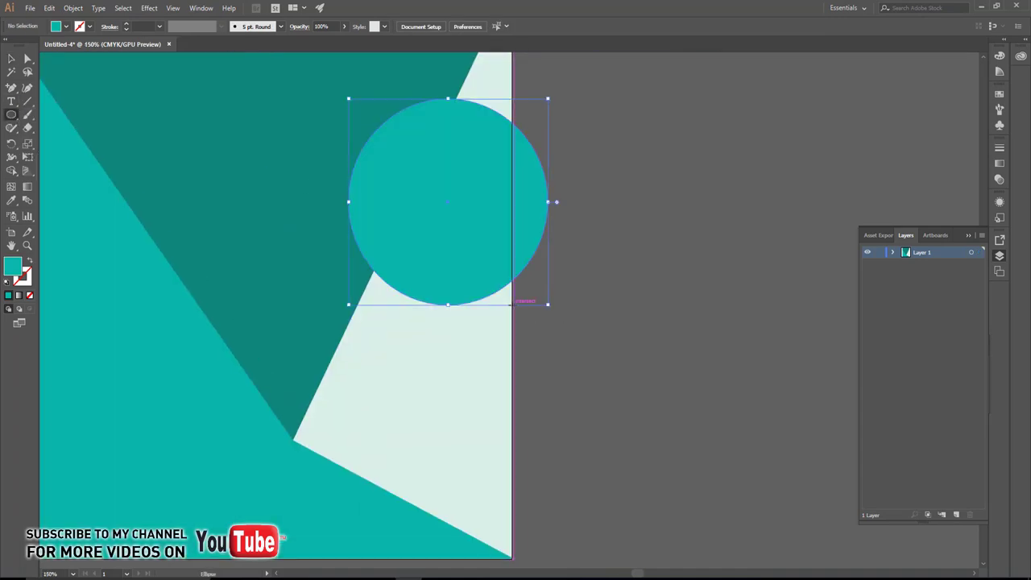
{"action": "key", "text": "v"}
{"action": "mouse_move", "coordinate": [440, 225]}
{"action": "left_mouse_down"}
{"action": "mouse_move", "coordinate": [380, 233]}
{"action": "mouse_move", "coordinate": [376, 223]}
{"action": "left_mouse_up"}
{"action": "scroll", "coordinate": [375, 223], "scroll_direction": "up", "scroll_amount": 2}
{"action": "scroll", "coordinate": [376, 223], "scroll_direction": "left", "scroll_amount": 2}
{"action": "left_click_drag", "start_coordinate": [360, 147], "coordinate": [326, 103]}
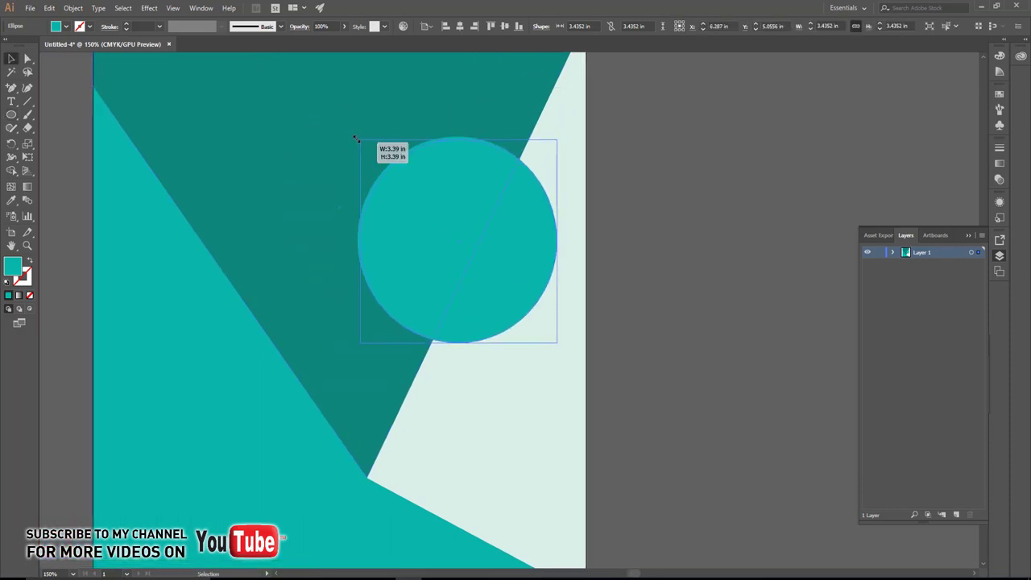
{"action": "left_click", "coordinate": [655, 291]}
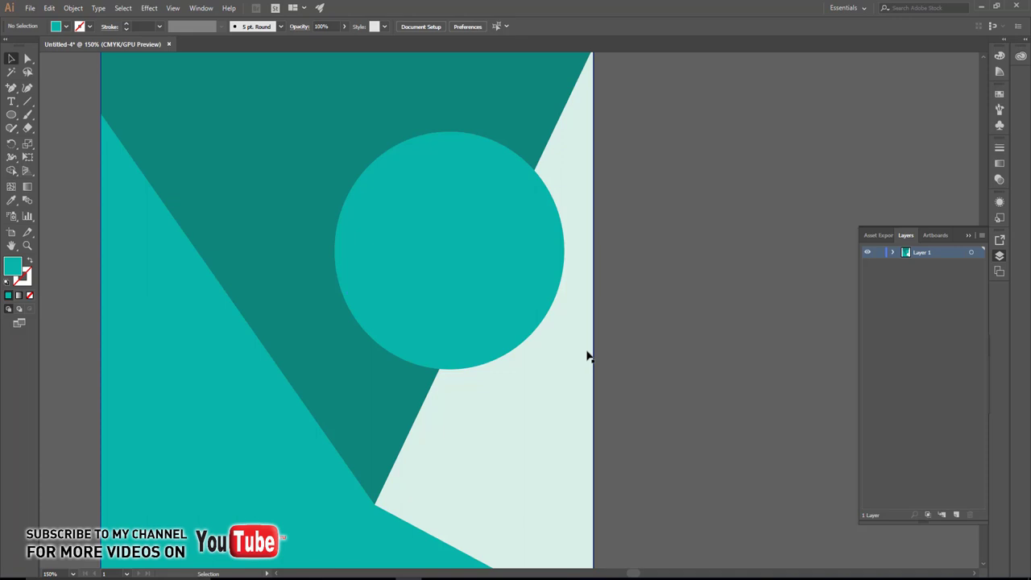
{"action": "left_click", "coordinate": [499, 299]}
Step: Copy the circle, paste it in place, enlarge it, and sample the mint fill
{"action": "left_click", "coordinate": [49, 7]}
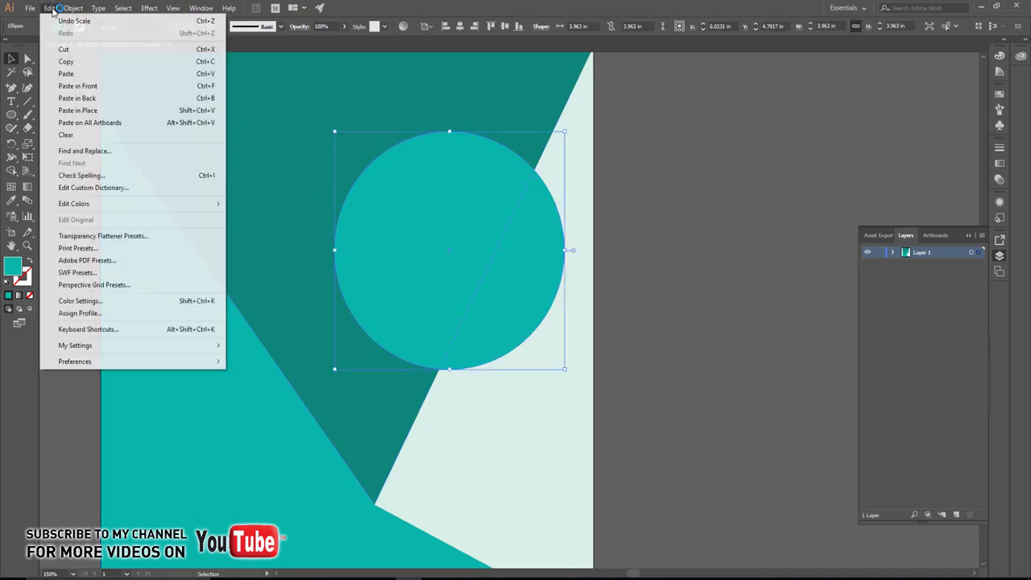
{"action": "left_click", "coordinate": [66, 61]}
{"action": "left_click", "coordinate": [49, 7]}
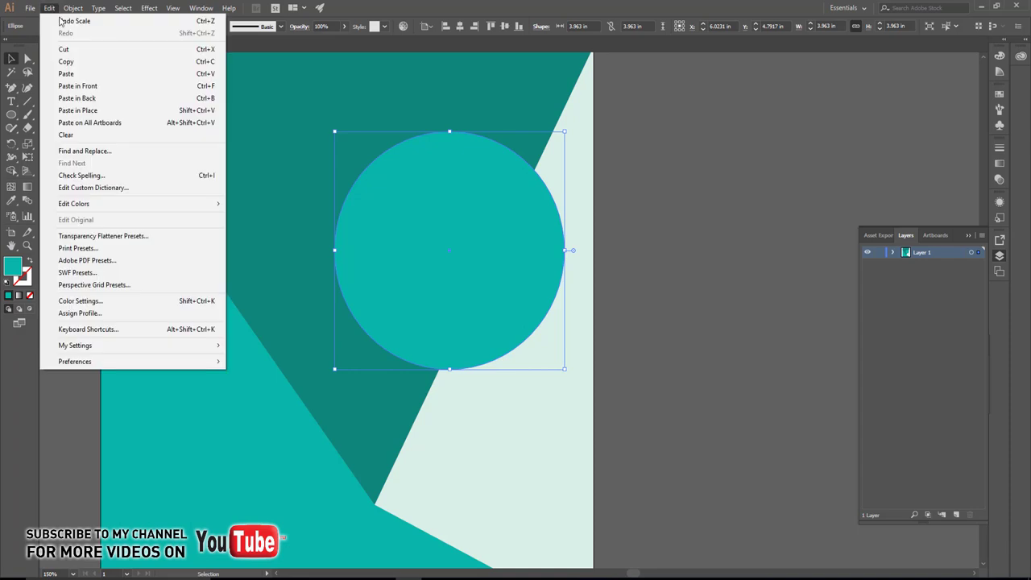
{"action": "left_click", "coordinate": [85, 110]}
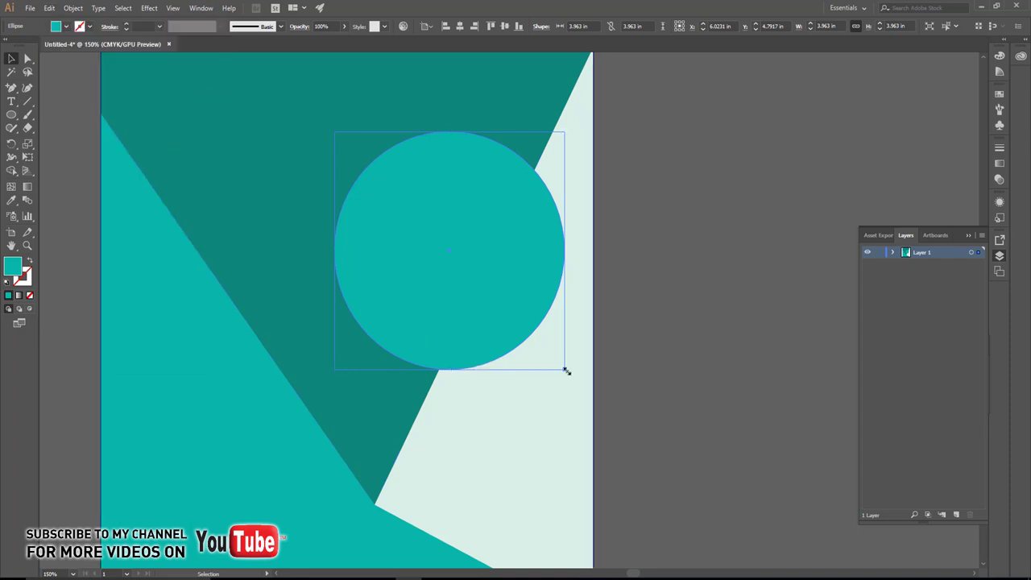
{"action": "left_click_drag", "start_coordinate": [565, 370], "coordinate": [578, 384]}
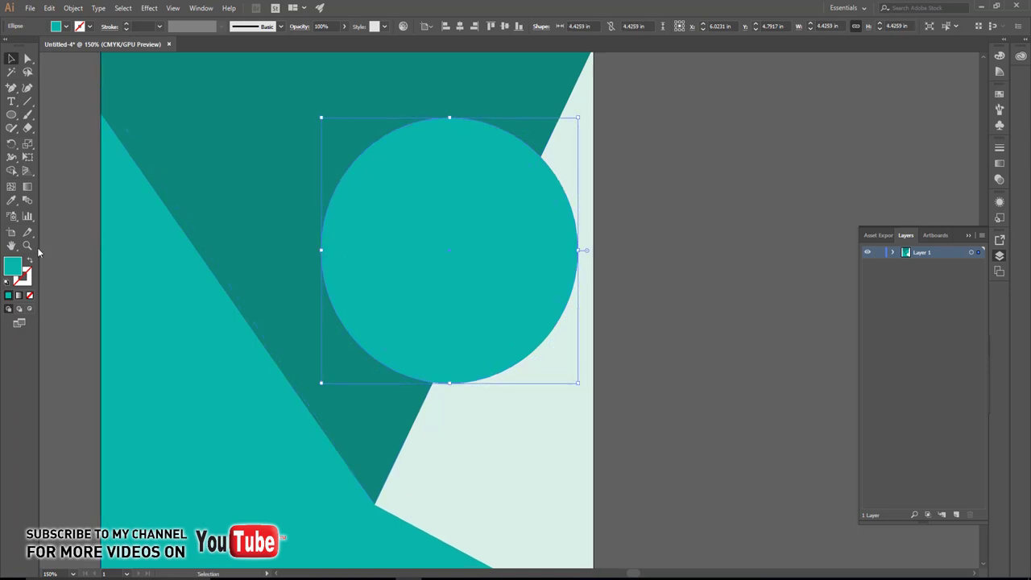
{"action": "left_click", "coordinate": [11, 199]}
{"action": "left_click", "coordinate": [497, 442]}
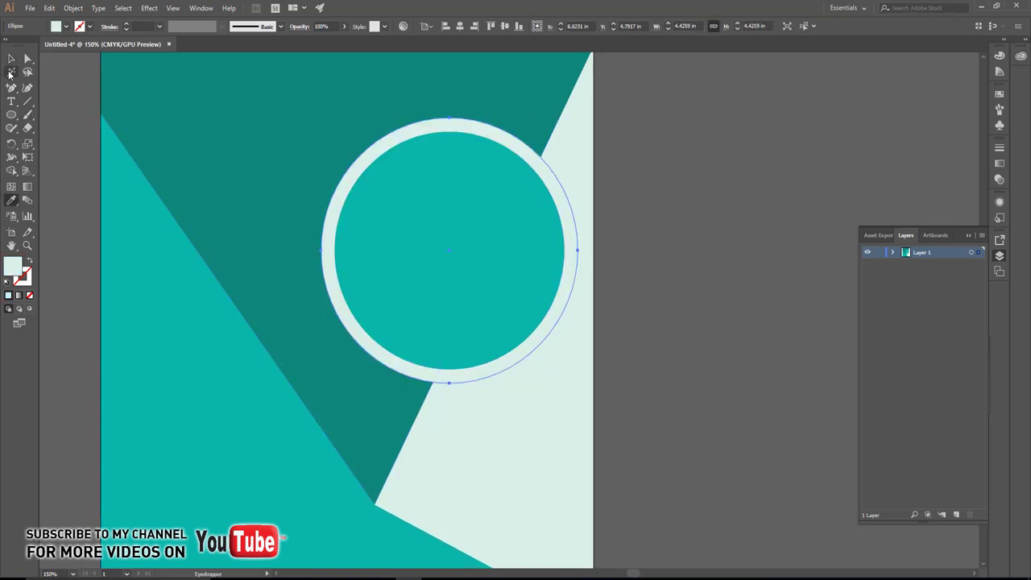
{"action": "left_click", "coordinate": [11, 58]}
Step: Shrink the inner teal circle to about 3.963 in and enlarge the mint ring to about 4.74 in
{"action": "left_click", "coordinate": [638, 276]}
{"action": "left_click", "coordinate": [515, 338]}
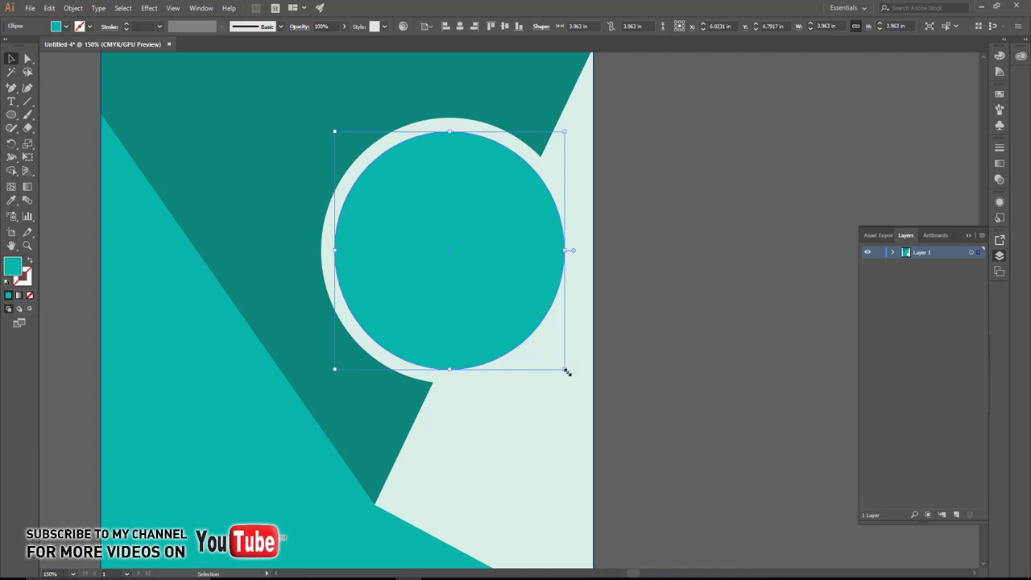
{"action": "left_click_drag", "start_coordinate": [567, 371], "coordinate": [554, 362]}
{"action": "left_click", "coordinate": [683, 319]}
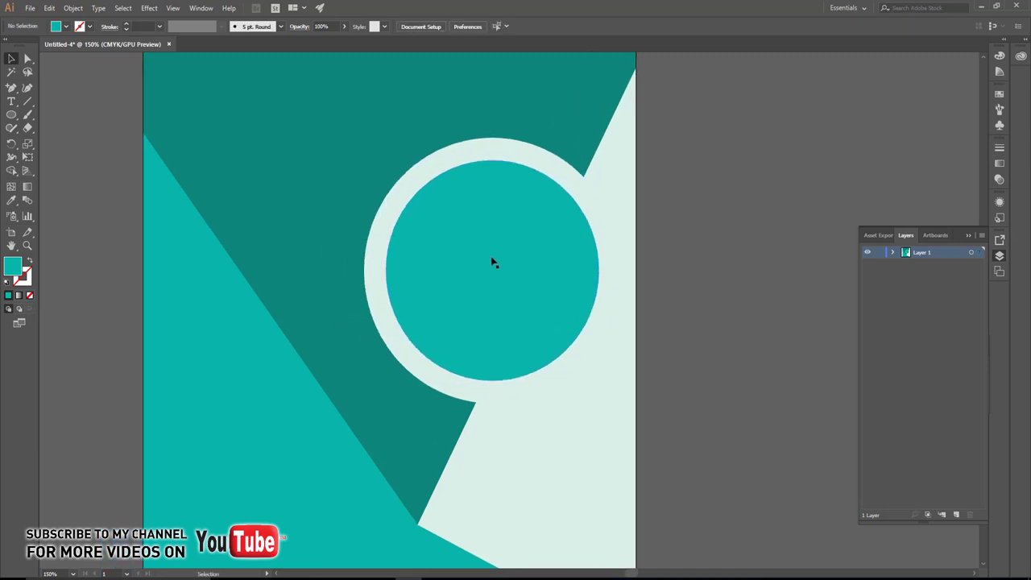
{"action": "left_click", "coordinate": [408, 177]}
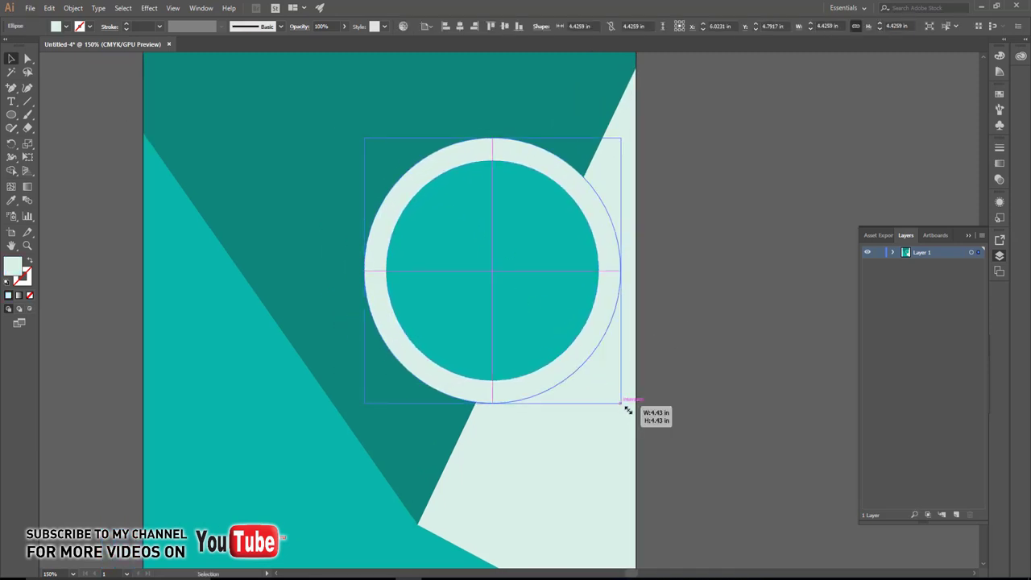
{"action": "left_click_drag", "start_coordinate": [622, 406], "coordinate": [637, 414]}
{"action": "left_click", "coordinate": [687, 352]}
Step: Paste the copied teal circle behind the mint ring
{"action": "key", "text": "ctrl+minus"}
{"action": "left_click", "coordinate": [483, 232]}
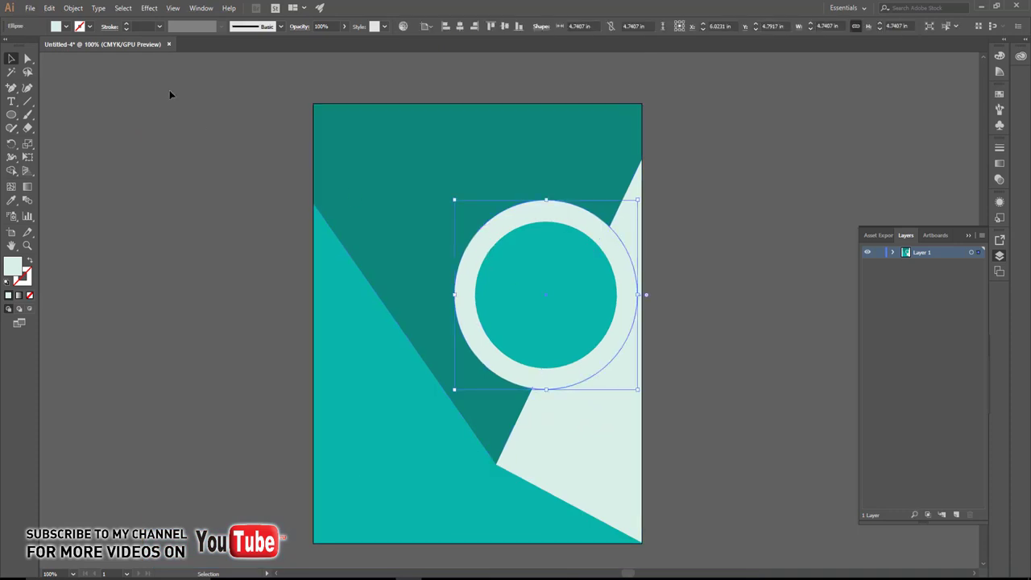
{"action": "left_click", "coordinate": [71, 9]}
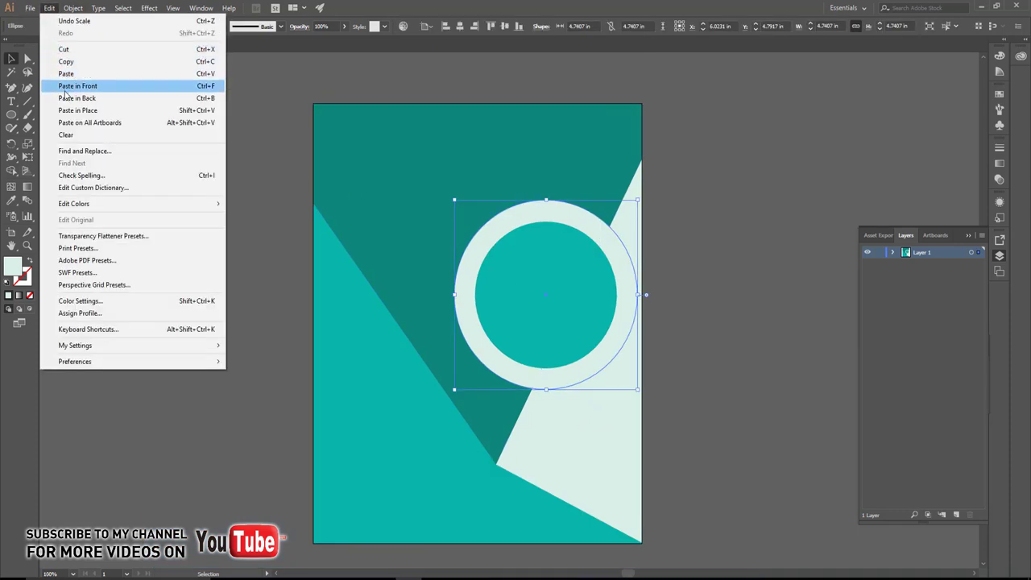
{"action": "left_click", "coordinate": [77, 98]}
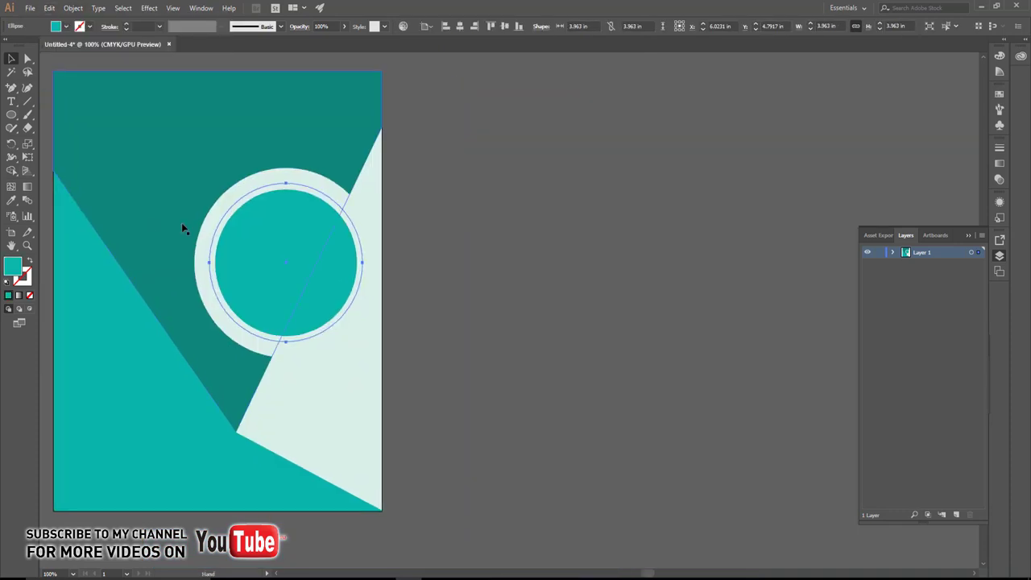
Step: Make the pasted circle a thin black outline with no fill between the teal circle and mint ring
{"action": "left_click_drag", "start_coordinate": [303, 186], "coordinate": [599, 208]}
{"action": "left_click", "coordinate": [481, 154]}
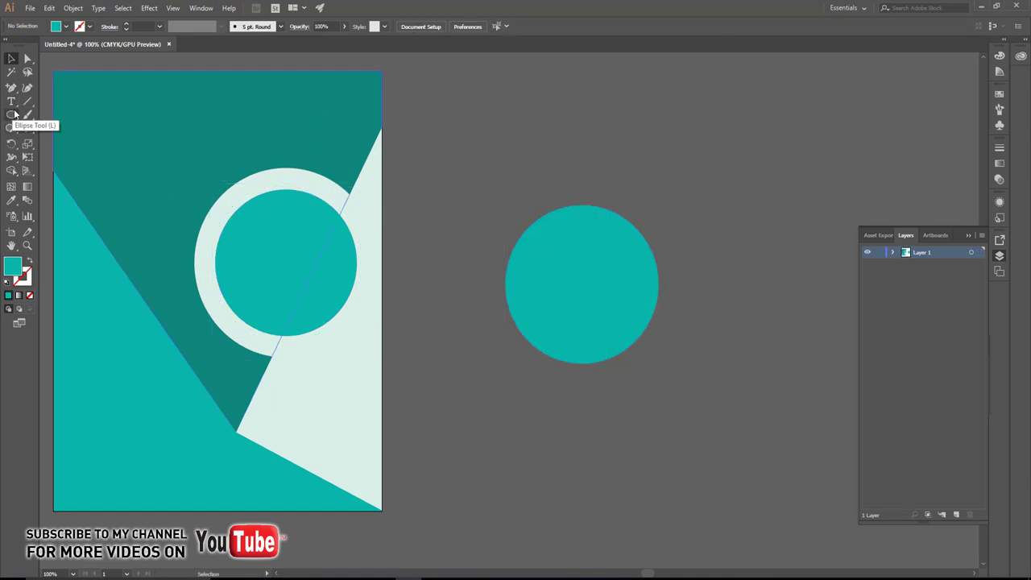
{"action": "key", "text": "ctrl+z"}
{"action": "left_click", "coordinate": [66, 26]}
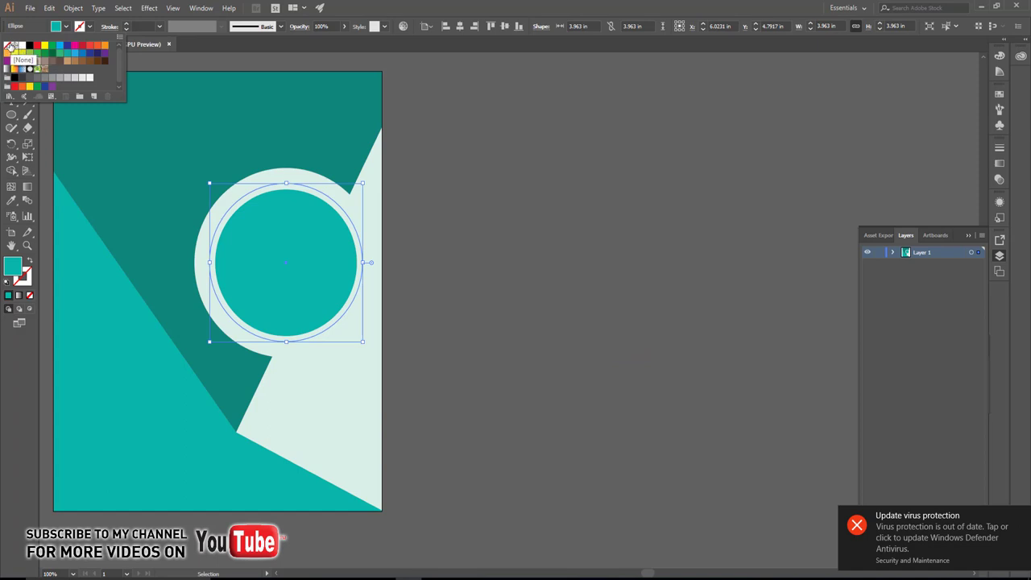
{"action": "left_click", "coordinate": [6, 45]}
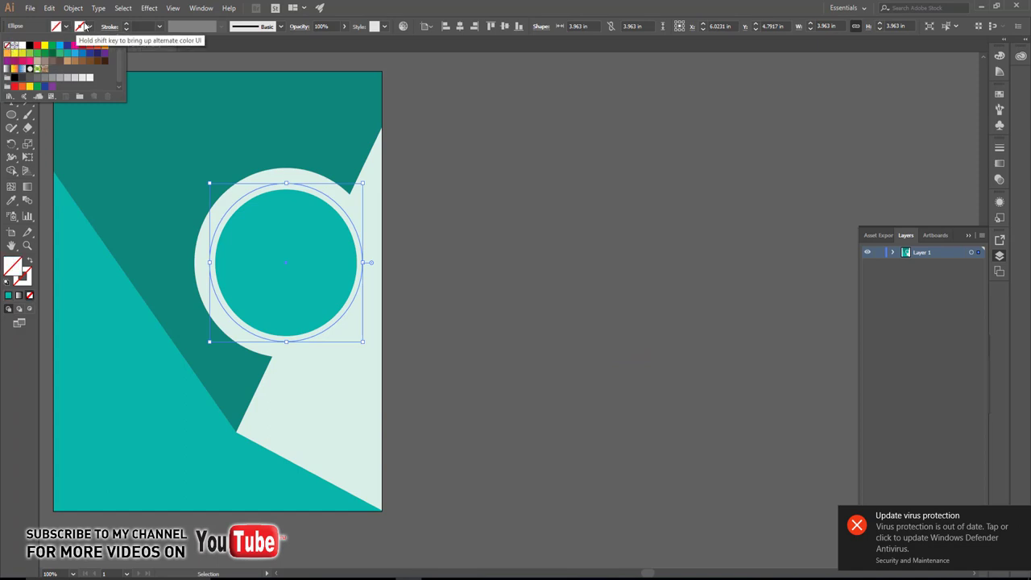
{"action": "left_click", "coordinate": [460, 241]}
{"action": "scroll", "coordinate": [336, 237], "scroll_direction": "up", "scroll_amount": 2}
{"action": "left_click", "coordinate": [299, 136]}
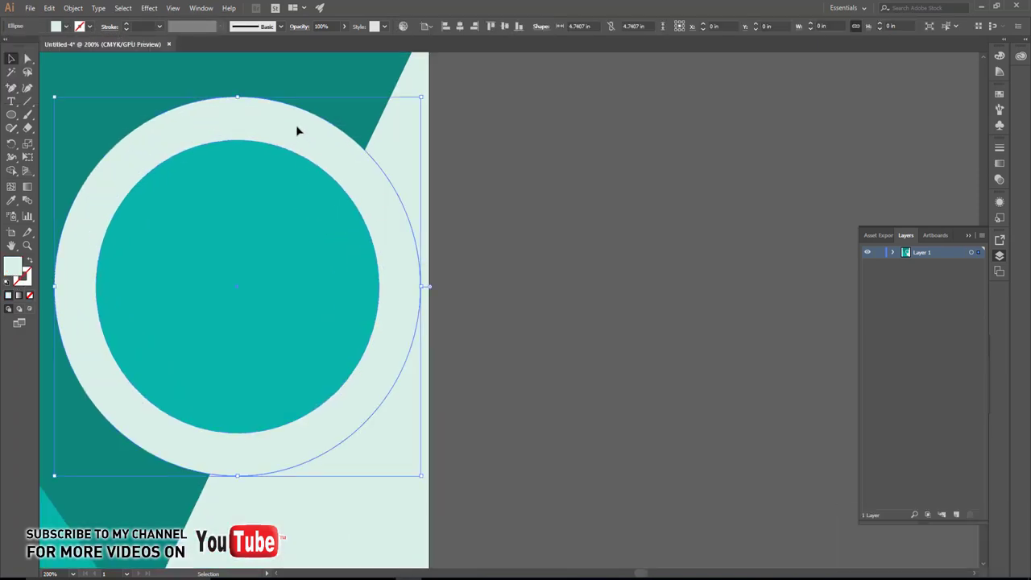
{"action": "left_click_drag", "start_coordinate": [394, 259], "coordinate": [571, 277]}
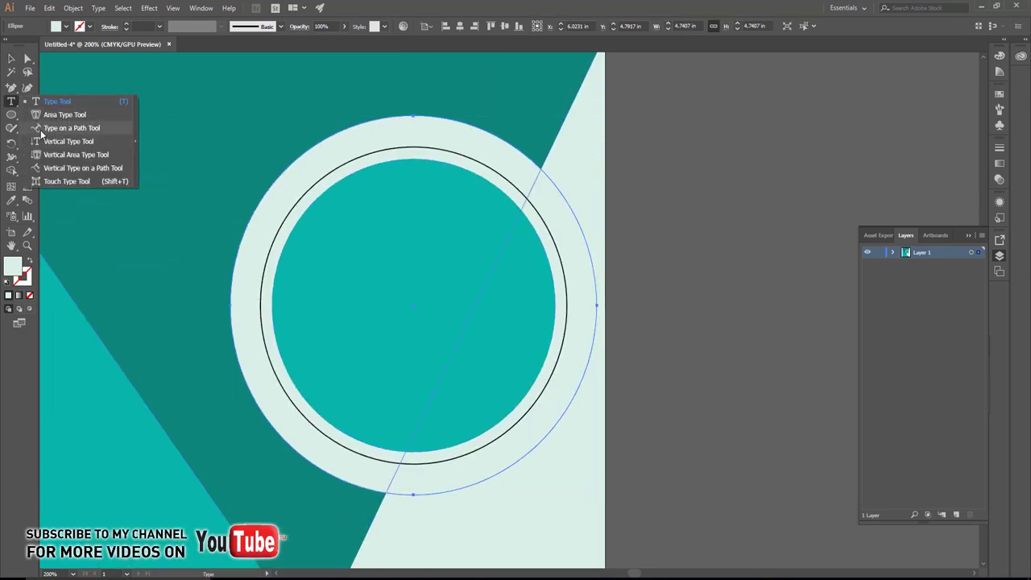
{"action": "left_click_drag", "start_coordinate": [13, 104], "coordinate": [64, 127]}
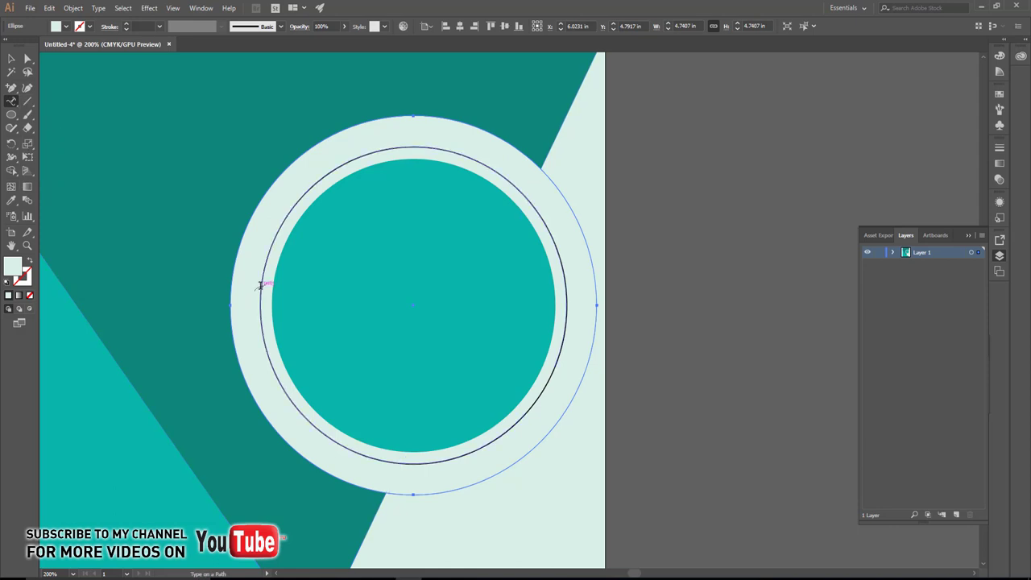
Step: Start path text on the thin circle in 15 pt Roboto and delete the Lorem ipsum placeholder
{"action": "left_click", "coordinate": [261, 285]}
{"action": "left_click", "coordinate": [387, 27]}
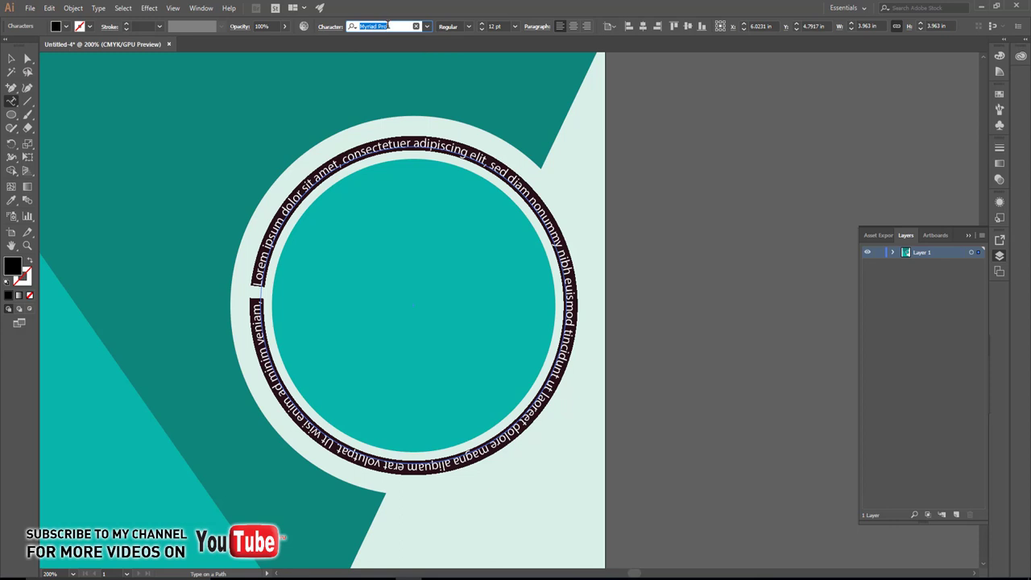
{"action": "type", "text": "rob"}
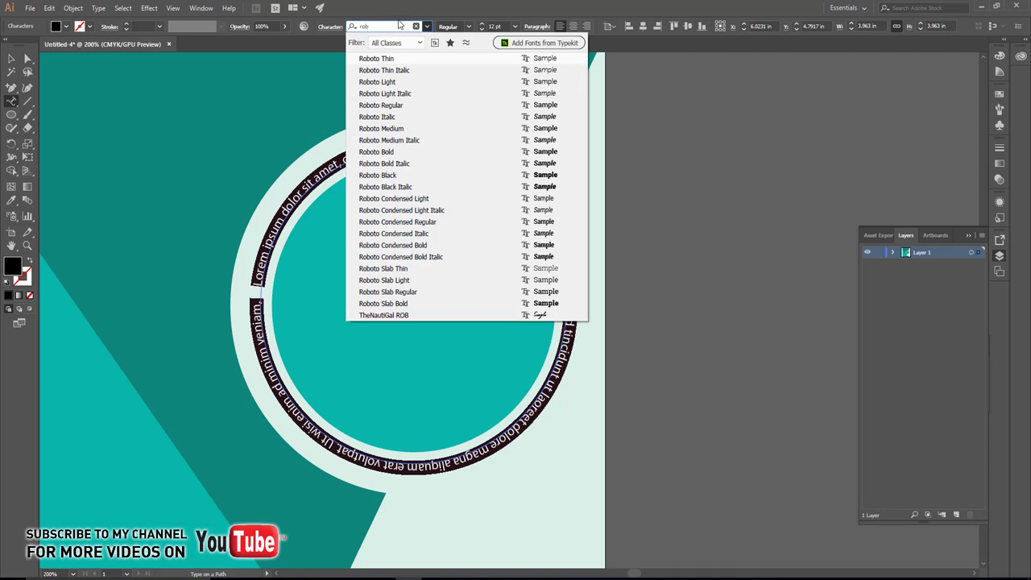
{"action": "left_click", "coordinate": [391, 106]}
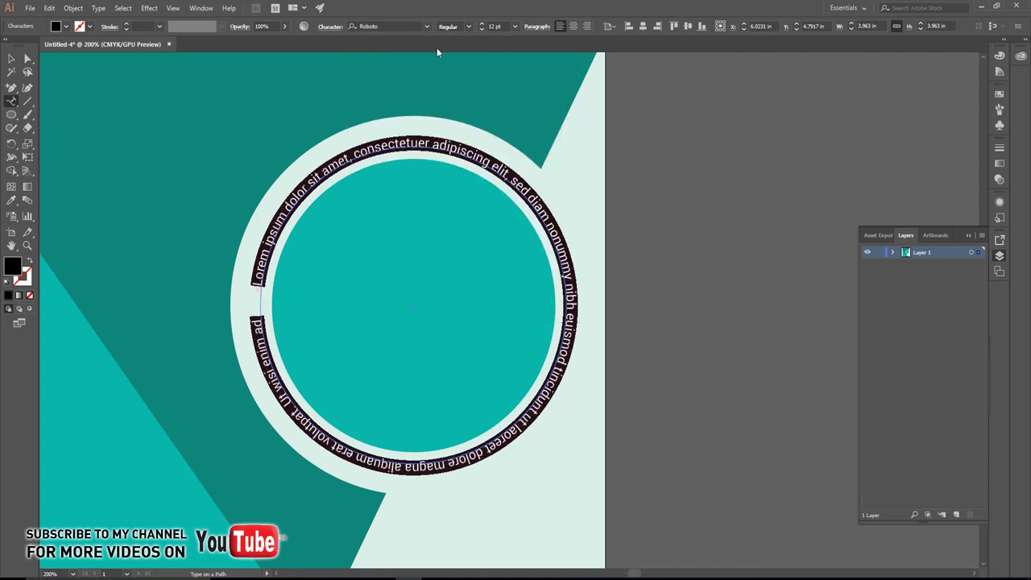
{"action": "left_click", "coordinate": [484, 25]}
{"action": "left_click", "coordinate": [484, 25]}
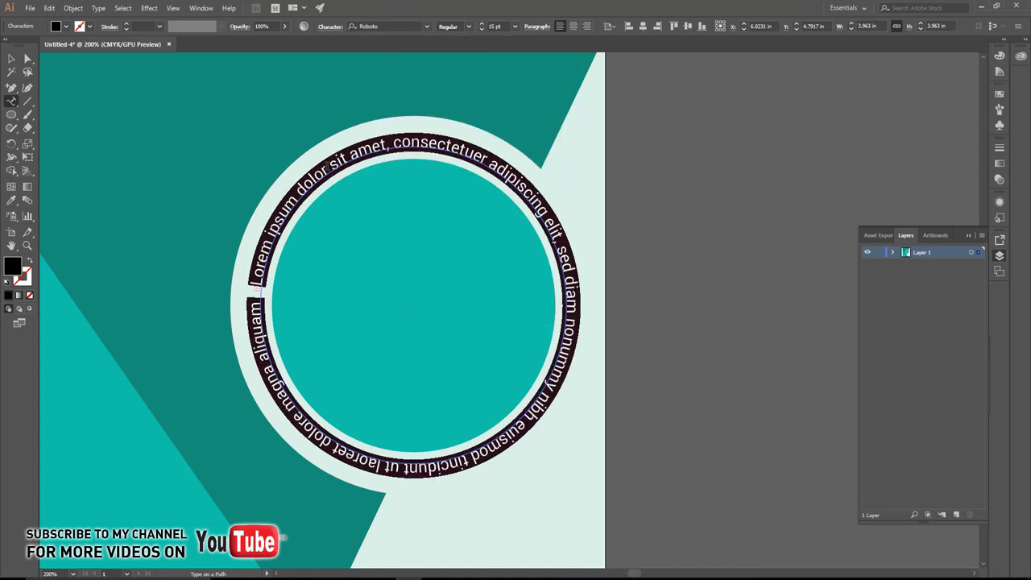
{"action": "left_click", "coordinate": [483, 25]}
{"action": "key", "text": "BackSpace"}
{"action": "type", "text": "offered at 3,500,000"}
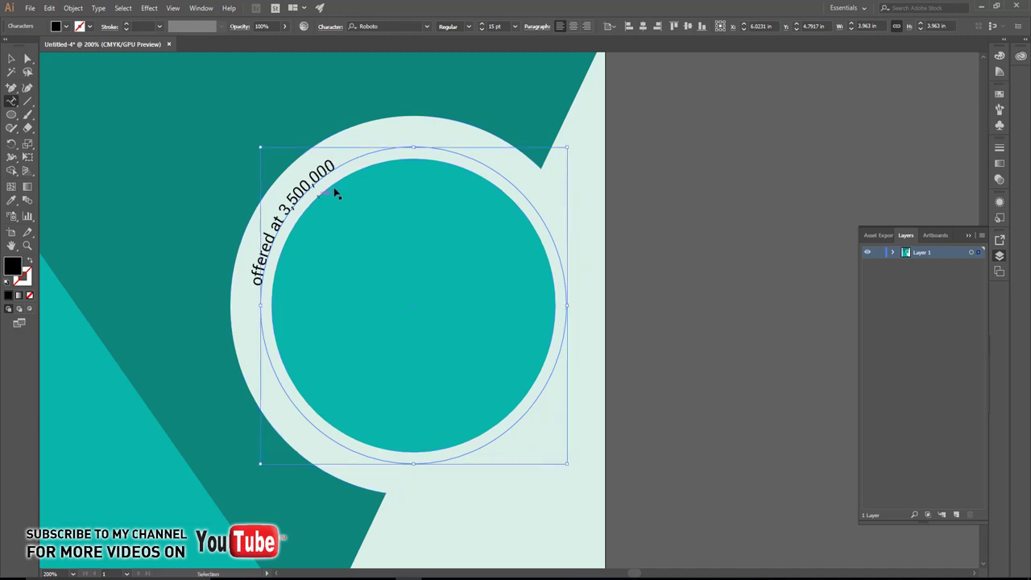
Step: Make the curved price text all caps and slide its start lower around the ring
{"action": "key", "text": "ctrl+a"}
{"action": "left_click", "coordinate": [330, 25]}
{"action": "left_click", "coordinate": [228, 158]}
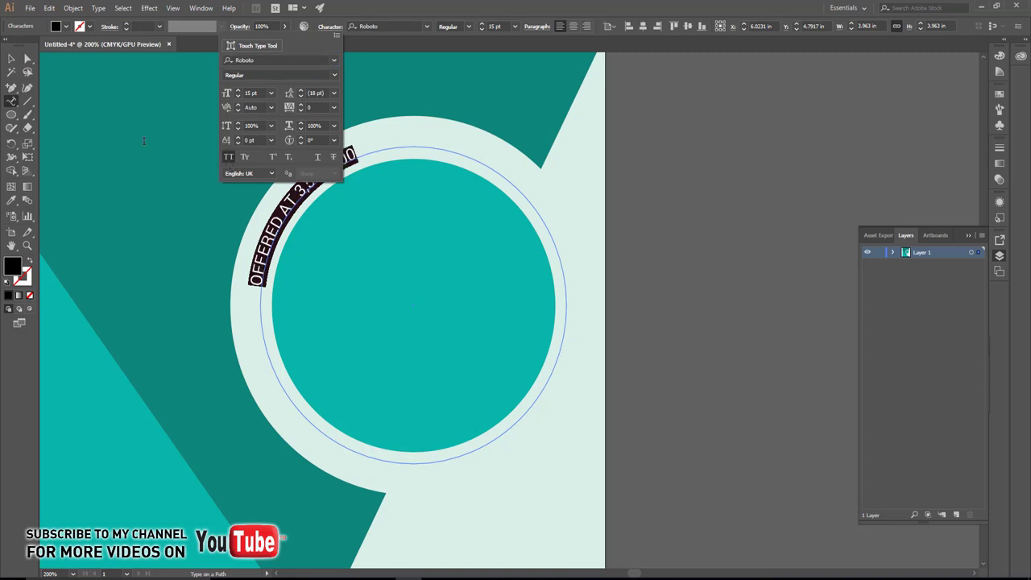
{"action": "left_click", "coordinate": [10, 61]}
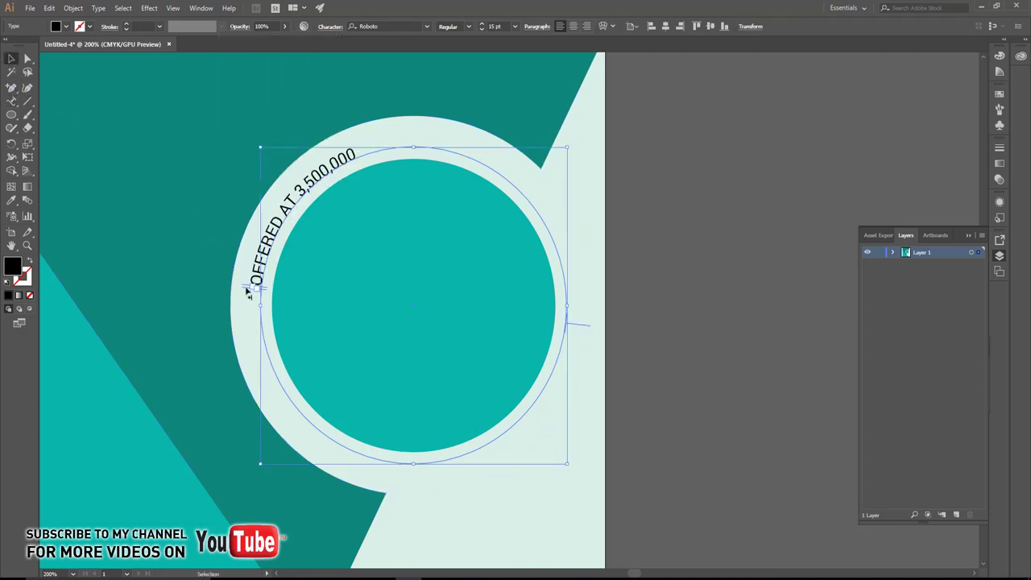
{"action": "left_click_drag", "start_coordinate": [248, 324], "coordinate": [350, 456]}
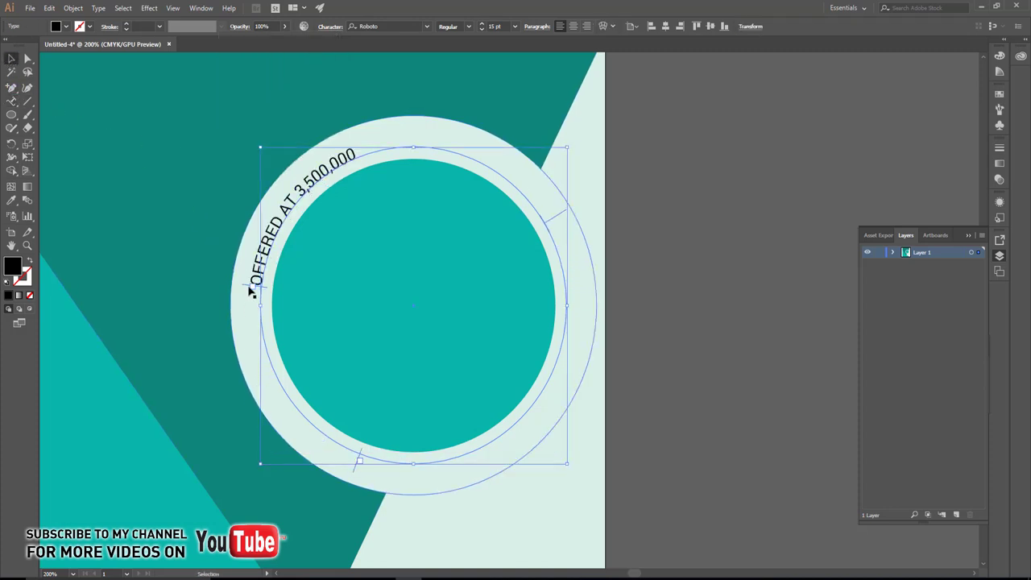
{"action": "left_click_drag", "start_coordinate": [248, 290], "coordinate": [265, 375]}
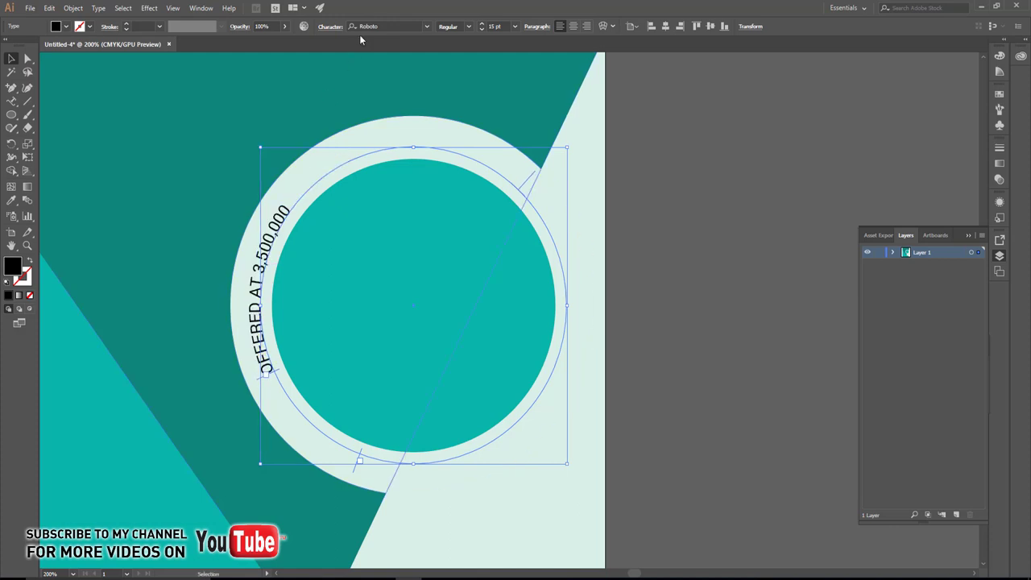
Step: Set the price text to 19 pt Roboto Bold and nudge it slightly lower
{"action": "left_click", "coordinate": [481, 25]}
{"action": "left_click", "coordinate": [481, 24]}
{"action": "left_click", "coordinate": [481, 24]}
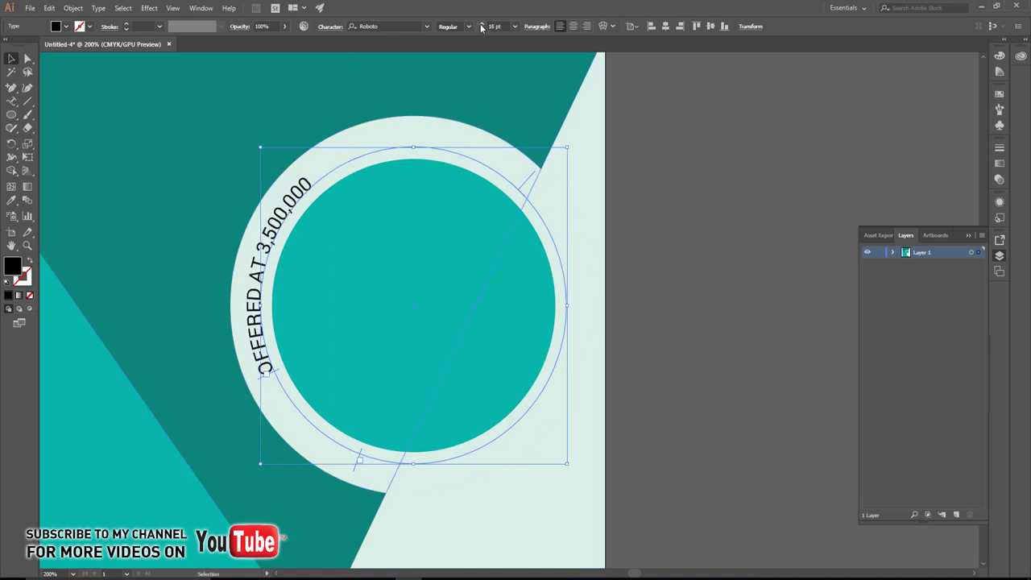
{"action": "left_click", "coordinate": [481, 24]}
{"action": "left_click", "coordinate": [468, 26]}
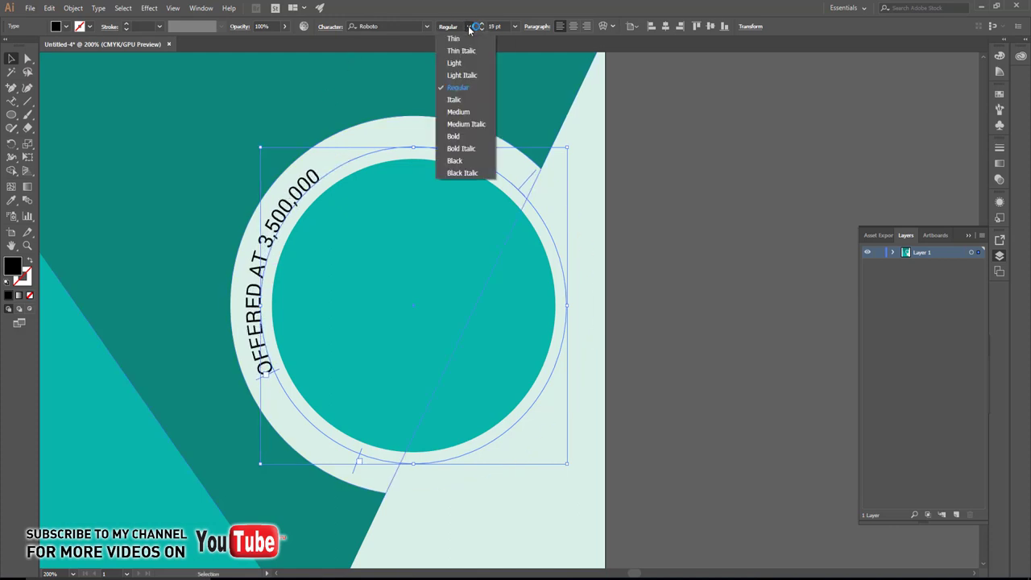
{"action": "left_click", "coordinate": [471, 125]}
{"action": "left_click_drag", "start_coordinate": [269, 388], "coordinate": [268, 385]}
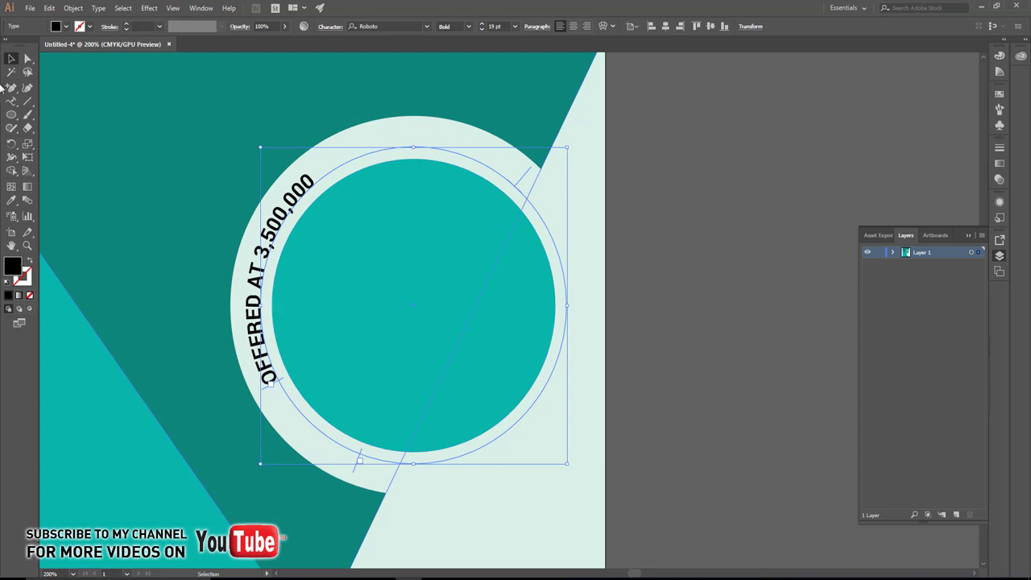
{"action": "left_click", "coordinate": [671, 274]}
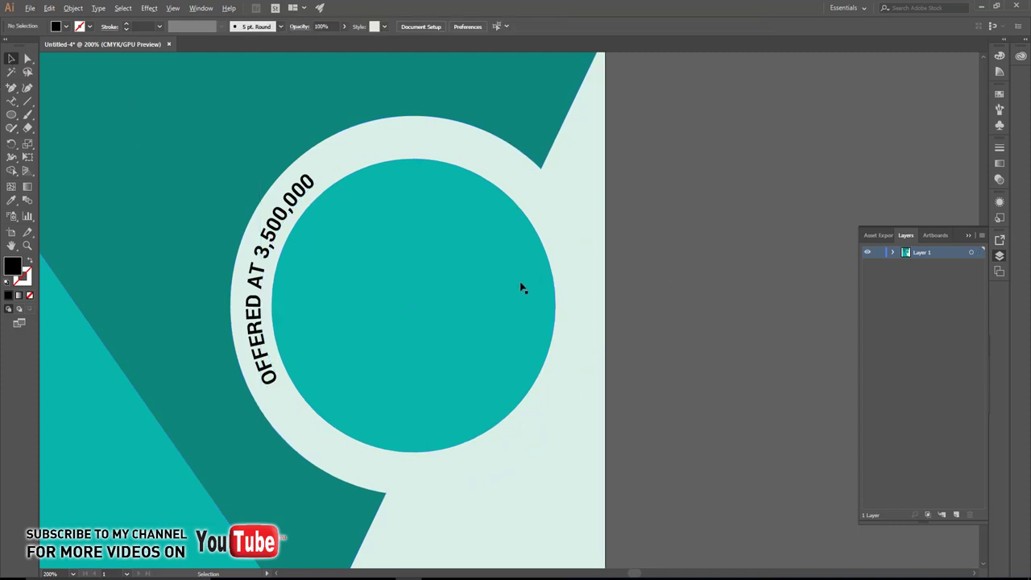
Step: Copy the inner teal circle and paste the copy in front of it
{"action": "scroll", "coordinate": [520, 288], "scroll_direction": "down", "scroll_amount": 1}
{"action": "left_click", "coordinate": [414, 265]}
{"action": "scroll", "coordinate": [423, 197], "scroll_direction": "down", "scroll_amount": 3}
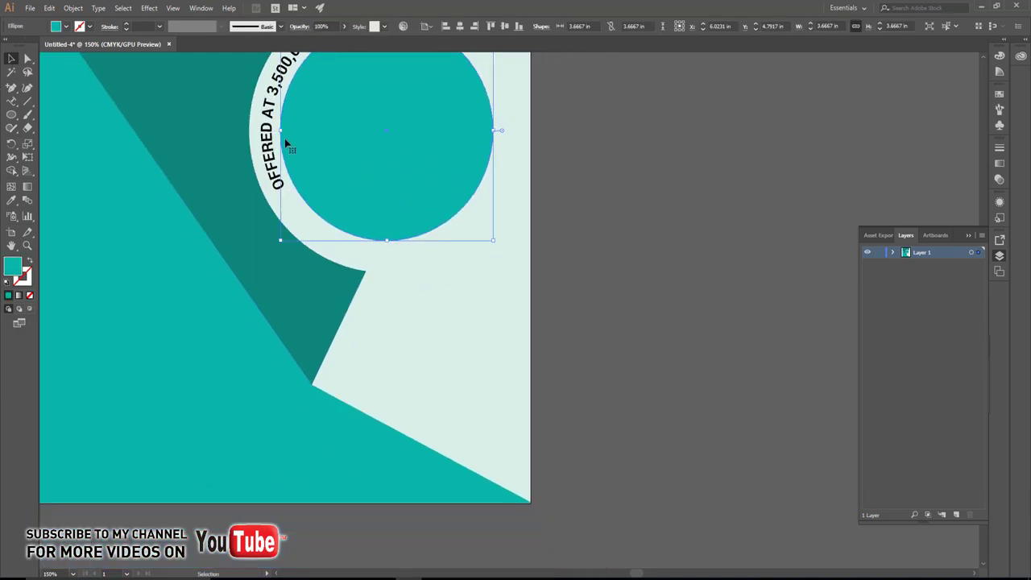
{"action": "left_click", "coordinate": [50, 8]}
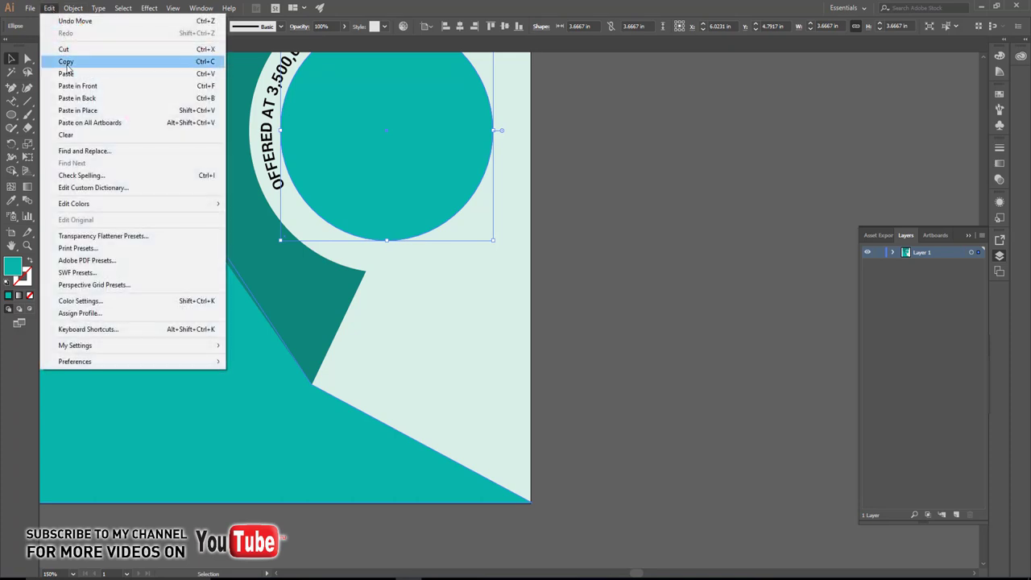
{"action": "left_click", "coordinate": [69, 62]}
{"action": "left_click", "coordinate": [73, 8]}
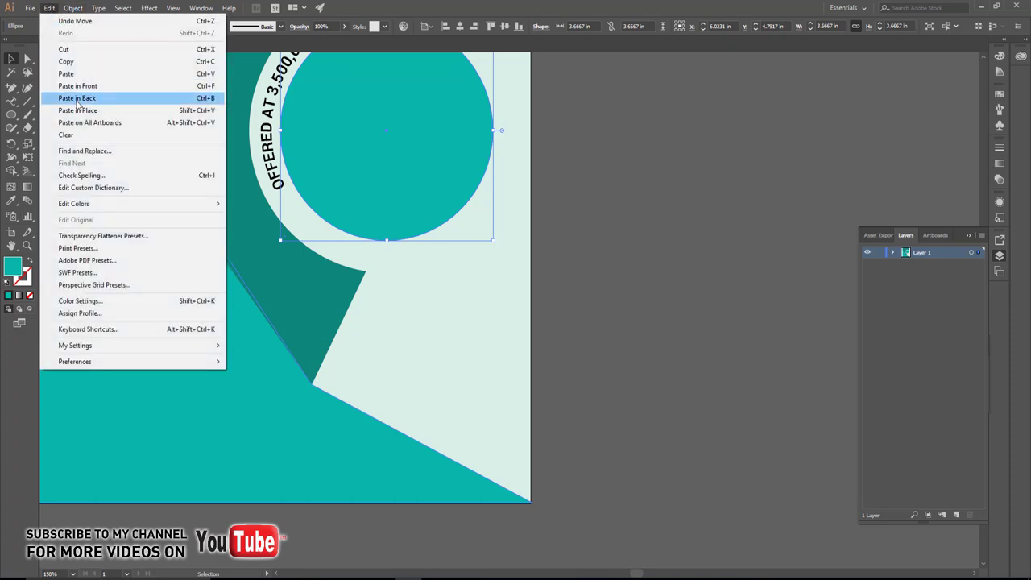
{"action": "left_click", "coordinate": [89, 86]}
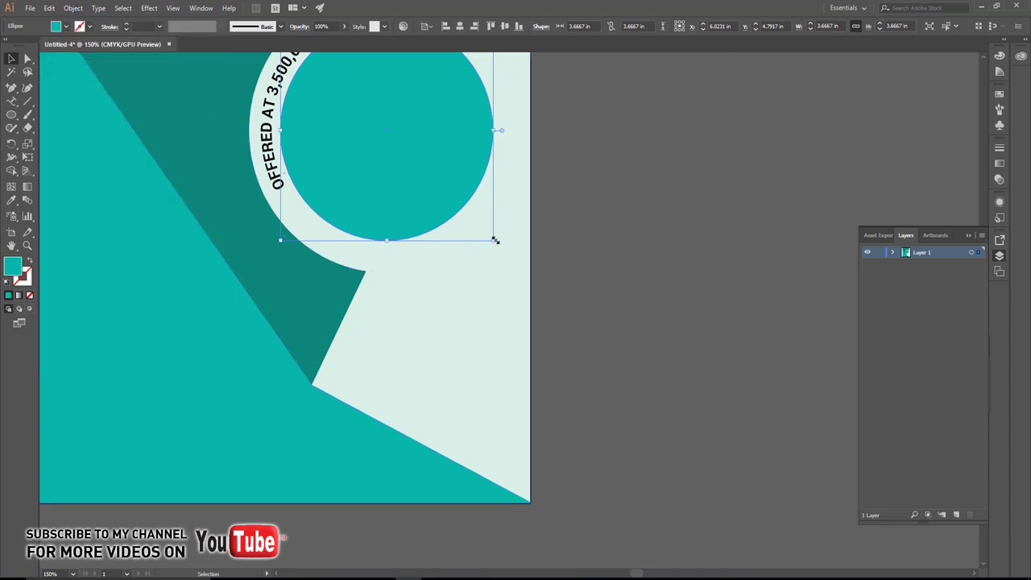
Step: Shrink the circle copy to about 1.67 in and move it off the artboard to the right
{"action": "mouse_move", "coordinate": [494, 240]}
{"action": "left_mouse_down"}
{"action": "mouse_move", "coordinate": [389, 137]}
{"action": "mouse_move", "coordinate": [394, 301]}
{"action": "left_mouse_up"}
{"action": "left_click", "coordinate": [532, 285]}
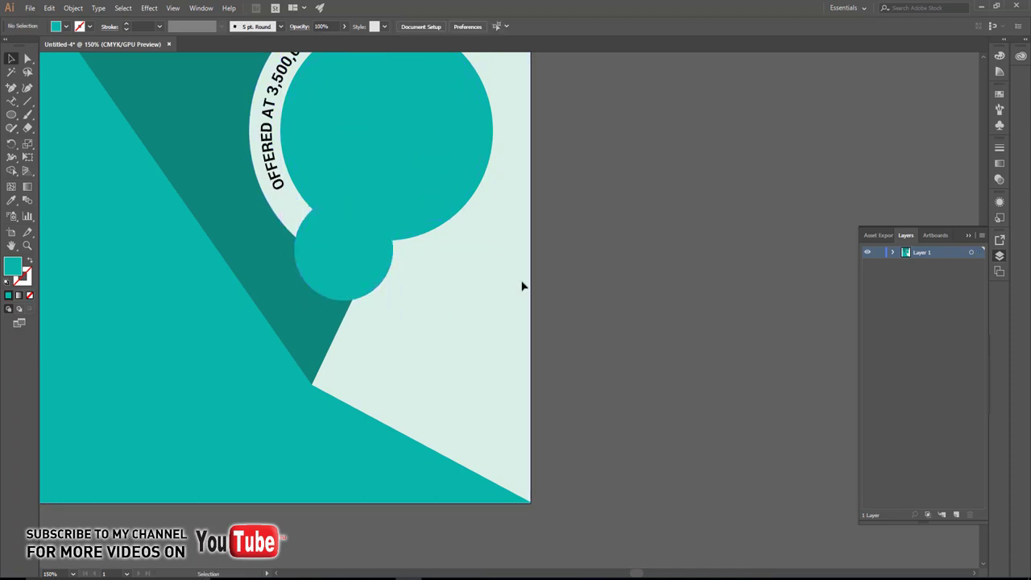
{"action": "scroll", "coordinate": [323, 317], "scroll_direction": "up", "scroll_amount": 2}
{"action": "left_click_drag", "start_coordinate": [322, 317], "coordinate": [639, 340]}
{"action": "scroll", "coordinate": [411, 253], "scroll_direction": "up", "scroll_amount": 2}
{"action": "left_click", "coordinate": [412, 253]}
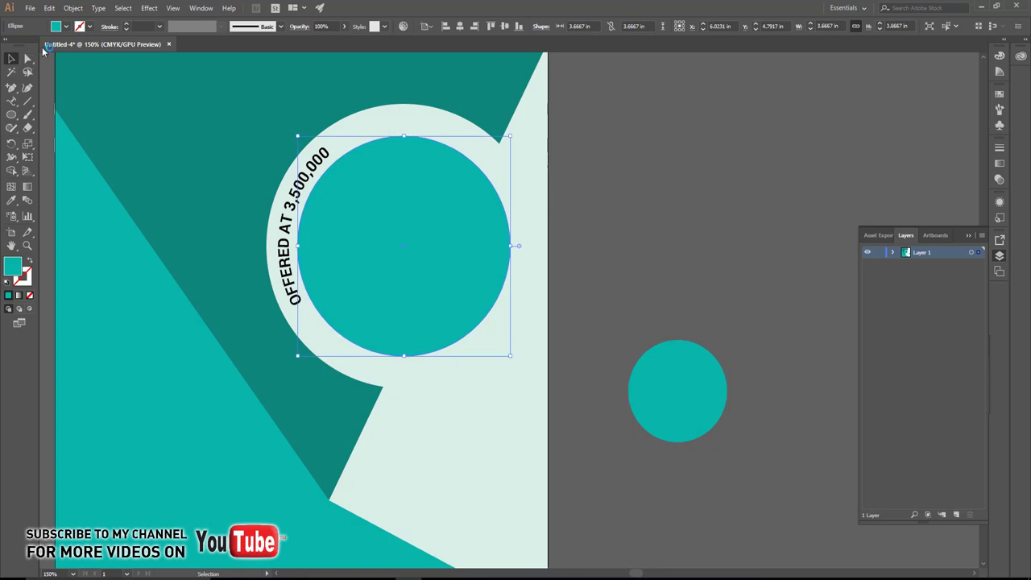
{"action": "left_click", "coordinate": [30, 8]}
{"action": "mouse_move", "coordinate": [50, 203]}
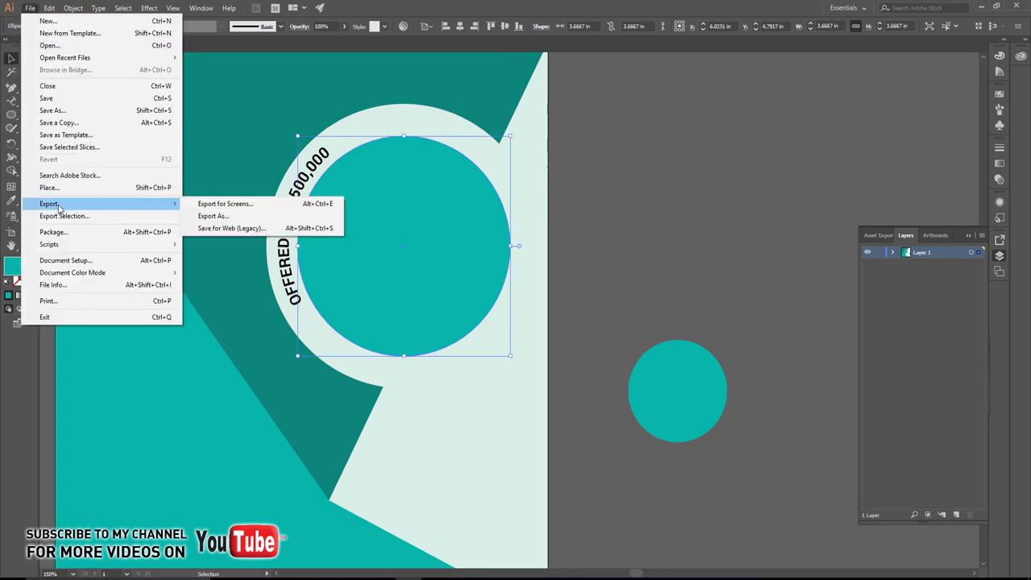
Step: Place the small-villa-house photo into the document
{"action": "left_click", "coordinate": [50, 188]}
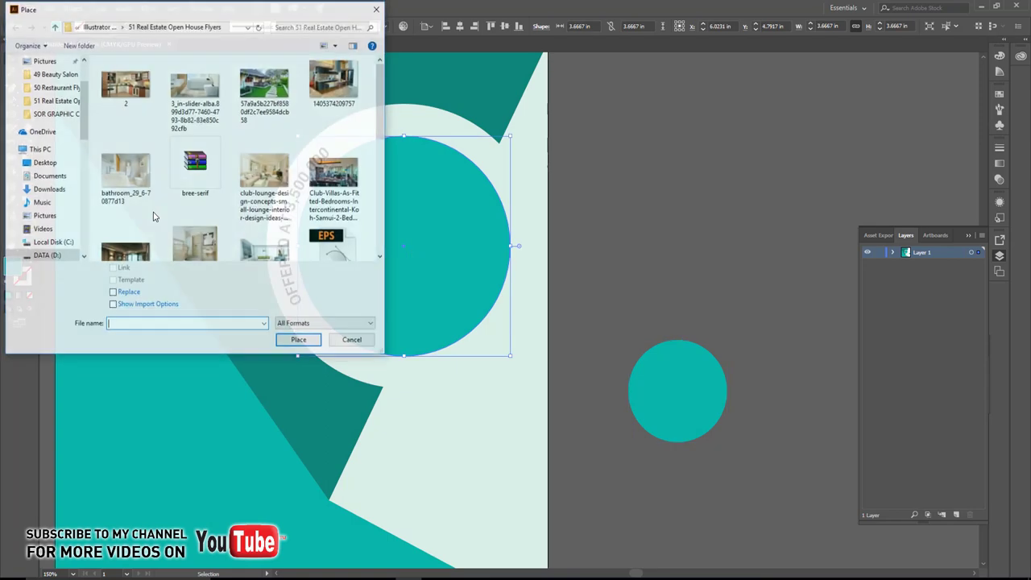
{"action": "left_click_drag", "start_coordinate": [381, 101], "coordinate": [389, 188]}
{"action": "left_click", "coordinate": [190, 242]}
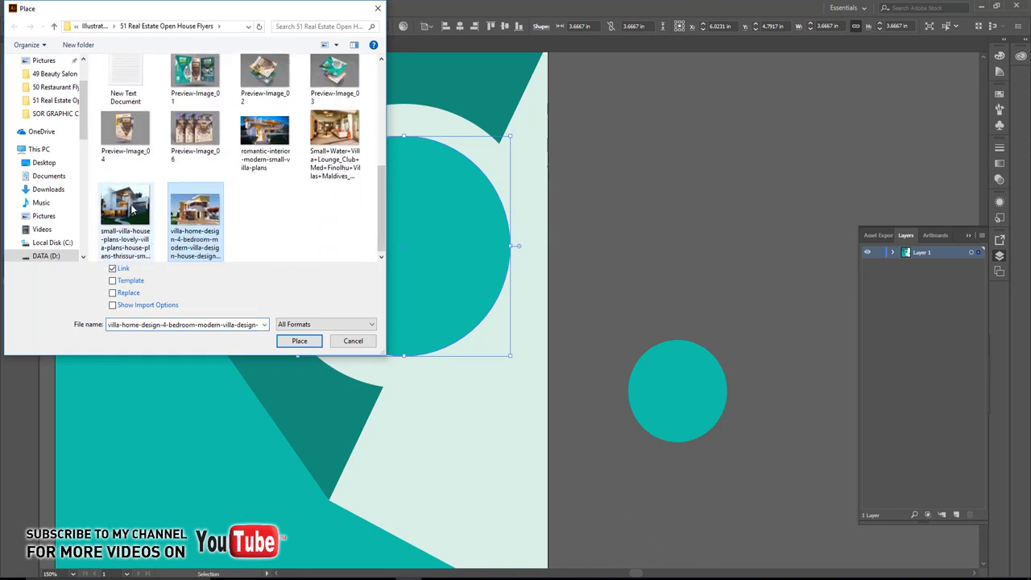
{"action": "left_click", "coordinate": [124, 233]}
{"action": "left_click", "coordinate": [299, 340]}
{"action": "left_click", "coordinate": [325, 192]}
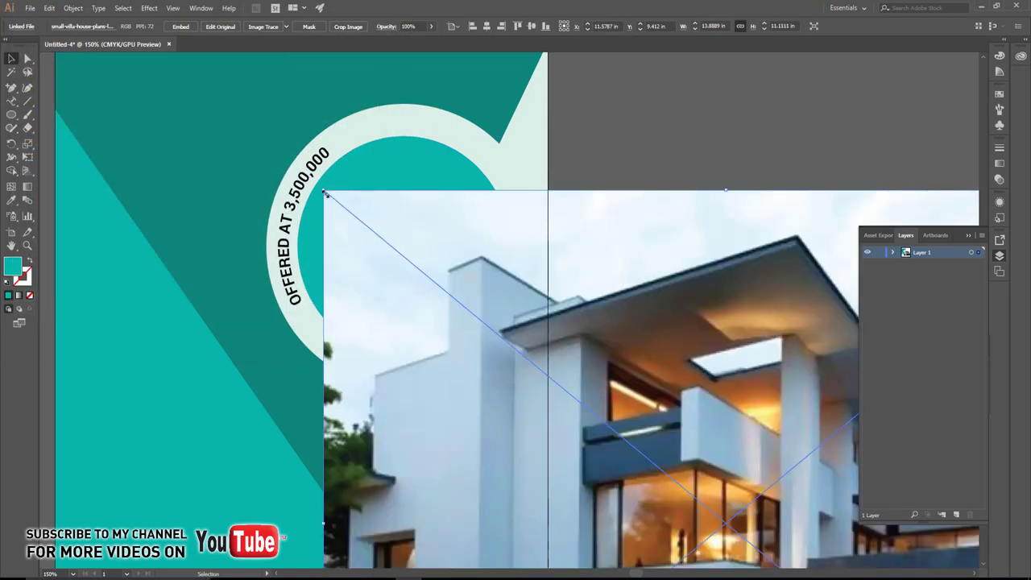
Step: Size the house photo over the teal circle, send it behind, and clip it to the circle
{"action": "left_click_drag", "start_coordinate": [330, 196], "coordinate": [629, 442]}
{"action": "mouse_move", "coordinate": [640, 445]}
{"action": "left_mouse_down"}
{"action": "mouse_move", "coordinate": [562, 393]}
{"action": "mouse_move", "coordinate": [350, 189]}
{"action": "left_mouse_up"}
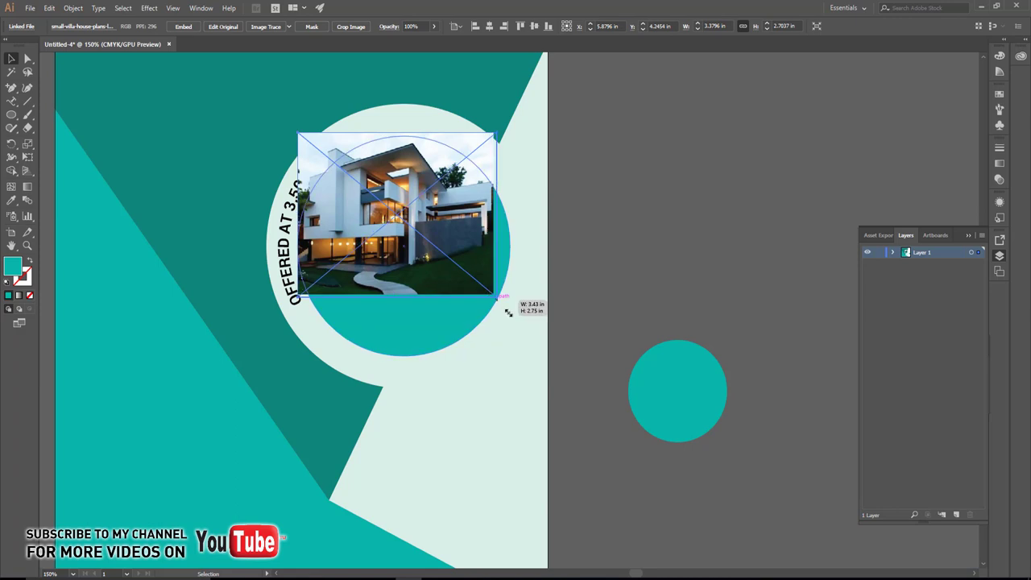
{"action": "left_click_drag", "start_coordinate": [492, 295], "coordinate": [558, 348]}
{"action": "right_click", "coordinate": [448, 227]}
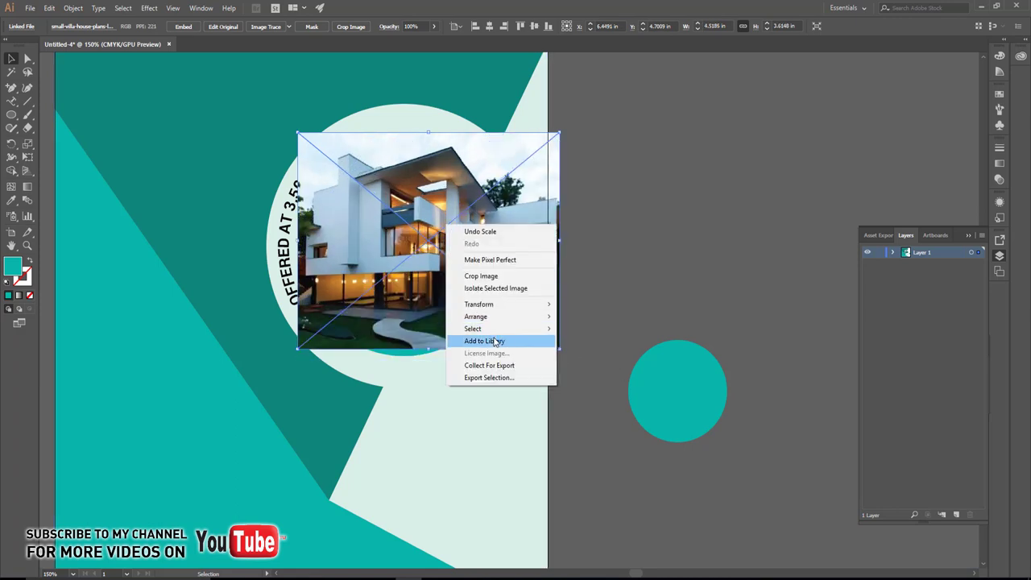
{"action": "mouse_move", "coordinate": [498, 317]}
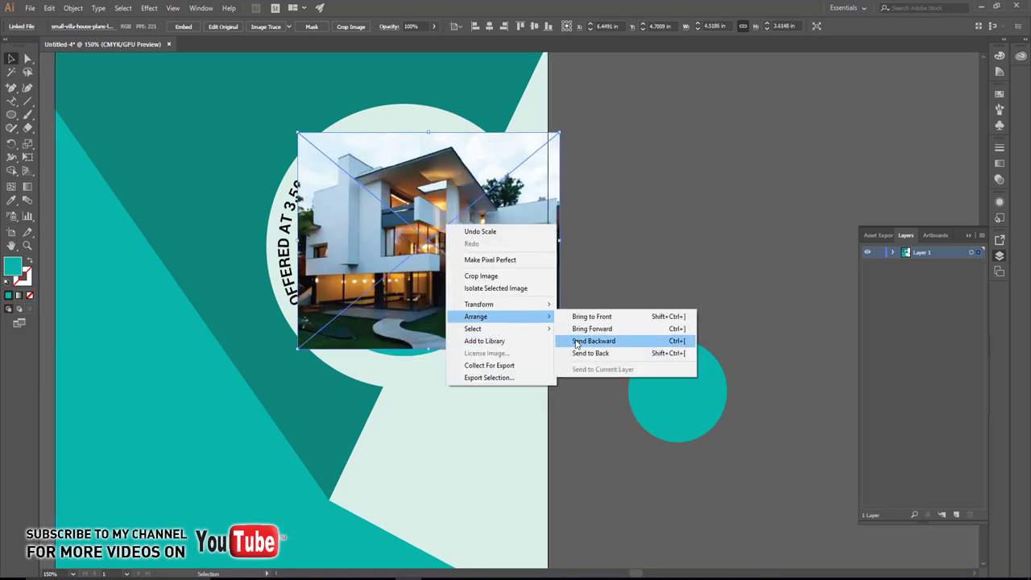
{"action": "left_click", "coordinate": [577, 353]}
{"action": "left_click", "coordinate": [409, 228], "text": "shift"}
{"action": "right_click", "coordinate": [387, 195]}
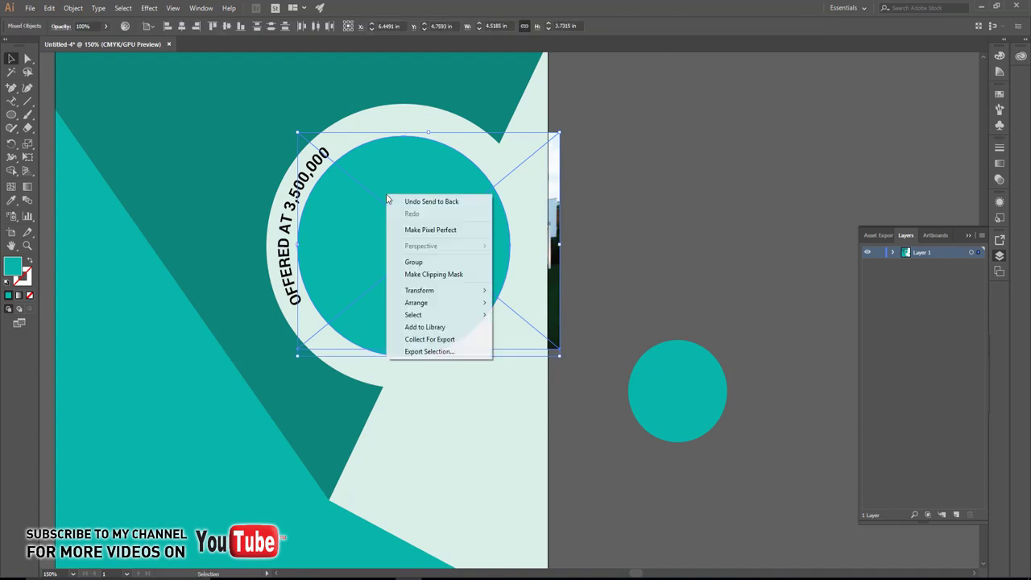
{"action": "left_click", "coordinate": [421, 274]}
Step: Shift the house photo left and rescale it inside its circle, then fit the flyer in view
{"action": "double_click", "coordinate": [425, 248]}
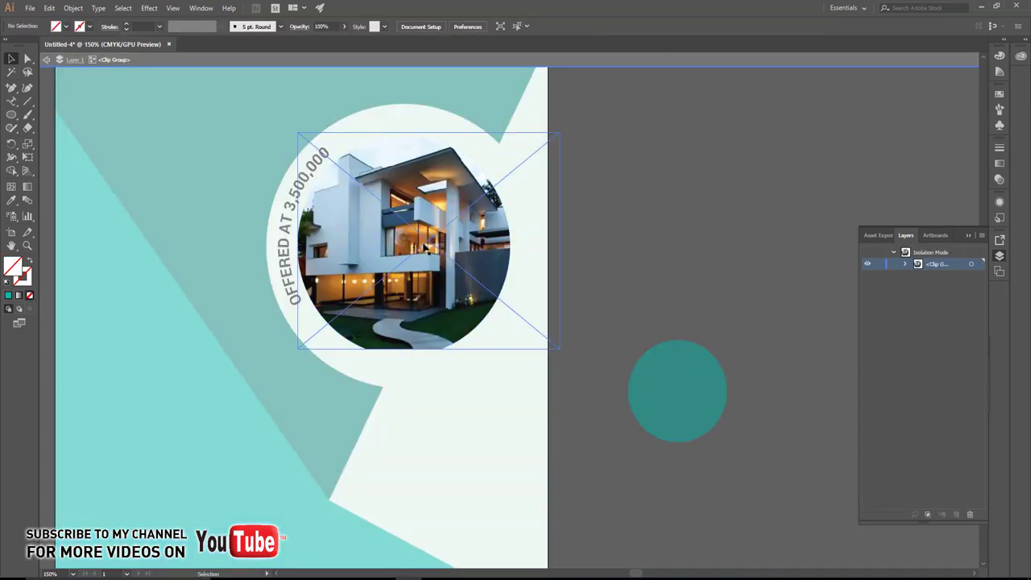
{"action": "left_click_drag", "start_coordinate": [477, 340], "coordinate": [463, 339]}
{"action": "left_click_drag", "start_coordinate": [544, 348], "coordinate": [567, 356]}
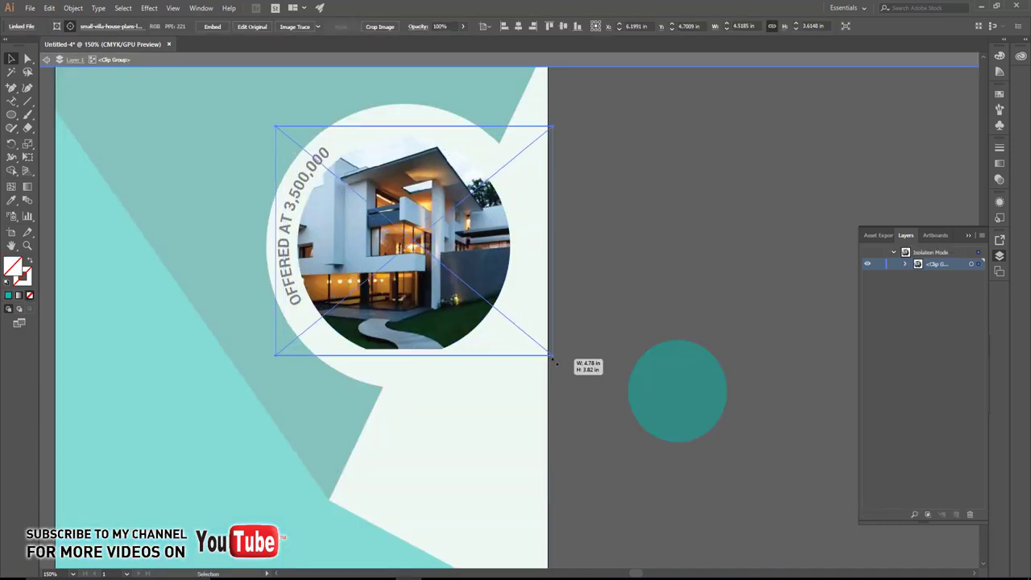
{"action": "double_click", "coordinate": [612, 292]}
{"action": "key", "text": "ctrl+0"}
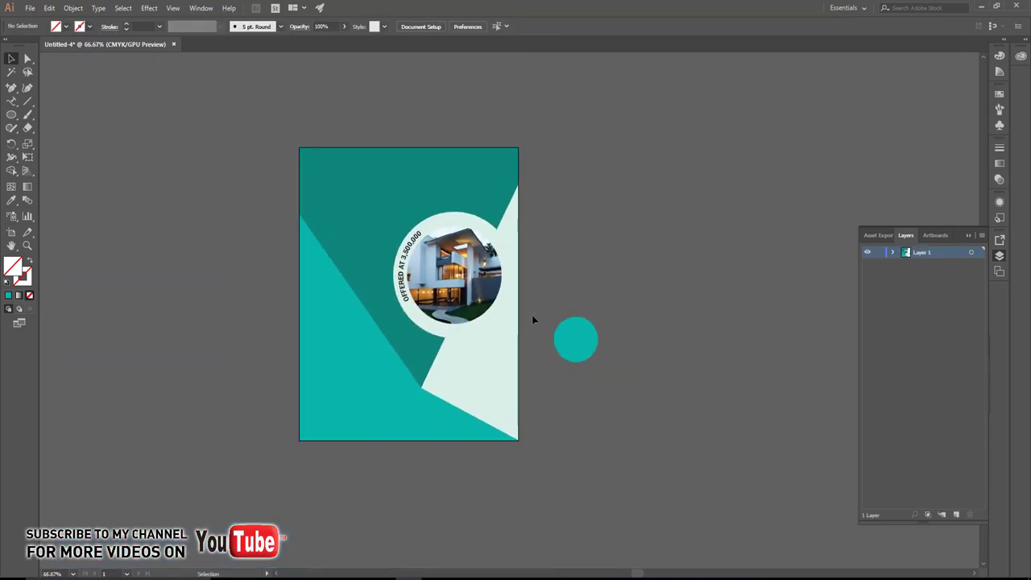
{"action": "key", "text": "ctrl+plus"}
{"action": "key", "text": "ctrl+plus"}
Step: Place the kitchen image file '2' onto the canvas
{"action": "left_click", "coordinate": [33, 8]}
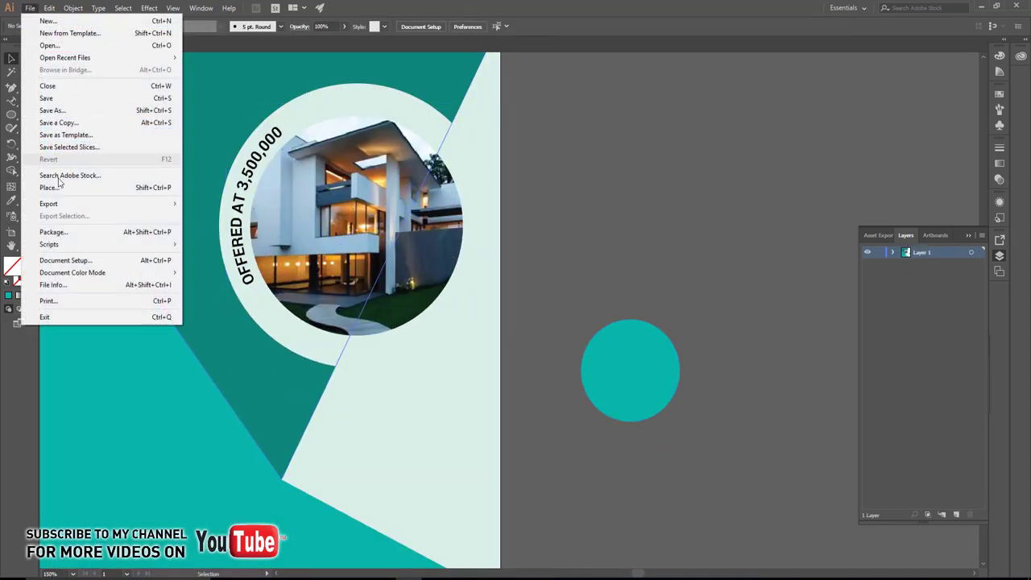
{"action": "left_click", "coordinate": [61, 188]}
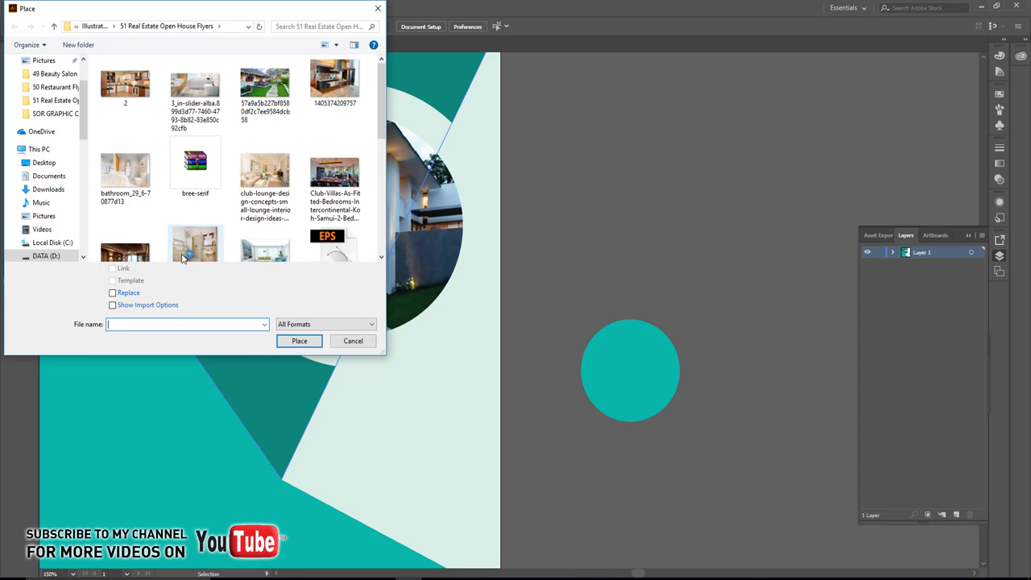
{"action": "left_click", "coordinate": [133, 87]}
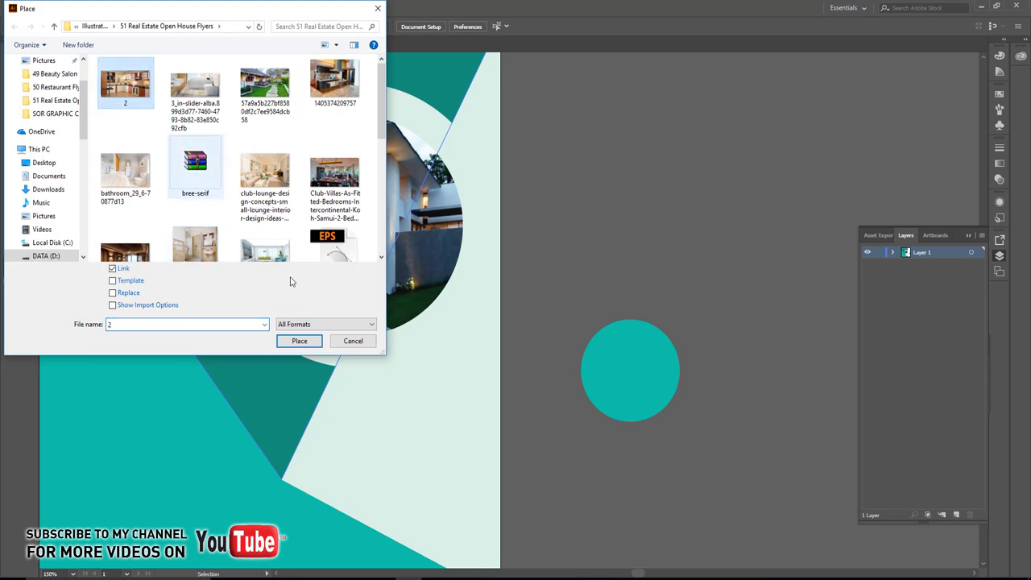
{"action": "left_click", "coordinate": [298, 341]}
{"action": "left_click", "coordinate": [528, 345]}
Step: Shrink the kitchen photo over the small teal circle and send it behind the circle
{"action": "left_click_drag", "start_coordinate": [528, 346], "coordinate": [564, 358]}
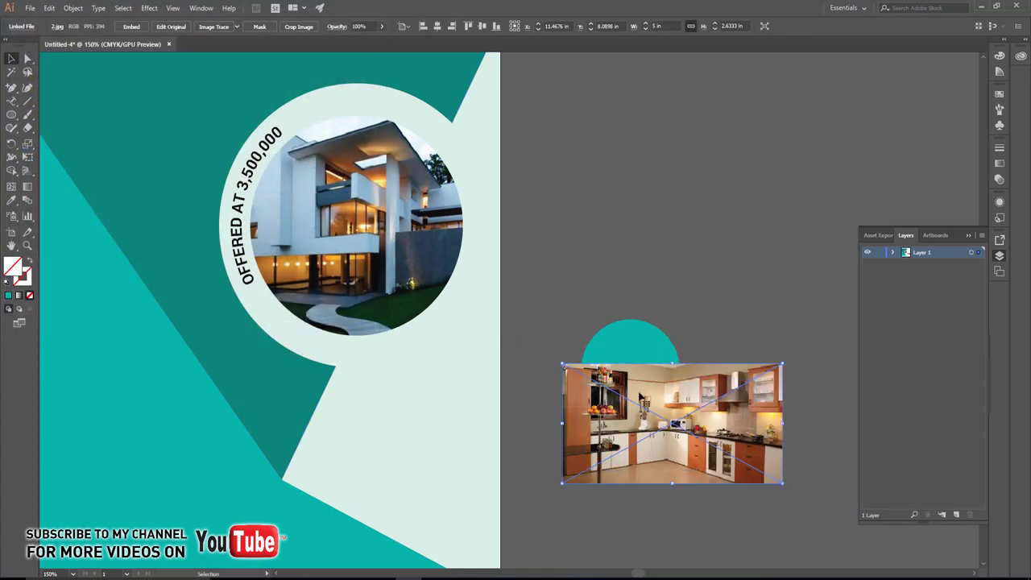
{"action": "left_click_drag", "start_coordinate": [631, 397], "coordinate": [606, 356]}
{"action": "key", "text": "ctrl+shift+bracketleft"}
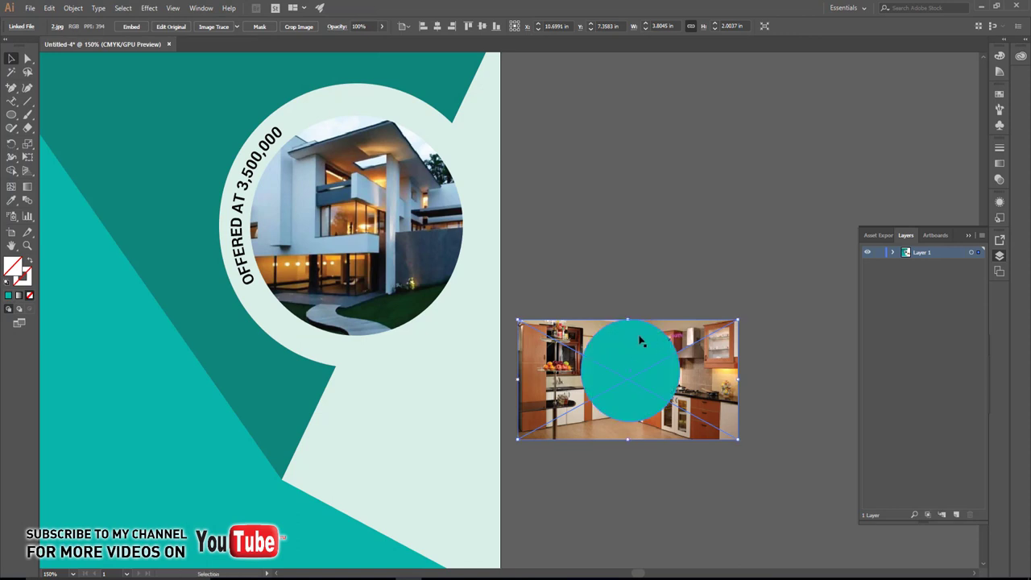
{"action": "left_click_drag", "start_coordinate": [738, 439], "coordinate": [604, 330]}
{"action": "right_click", "coordinate": [636, 333]}
{"action": "left_click", "coordinate": [621, 414]}
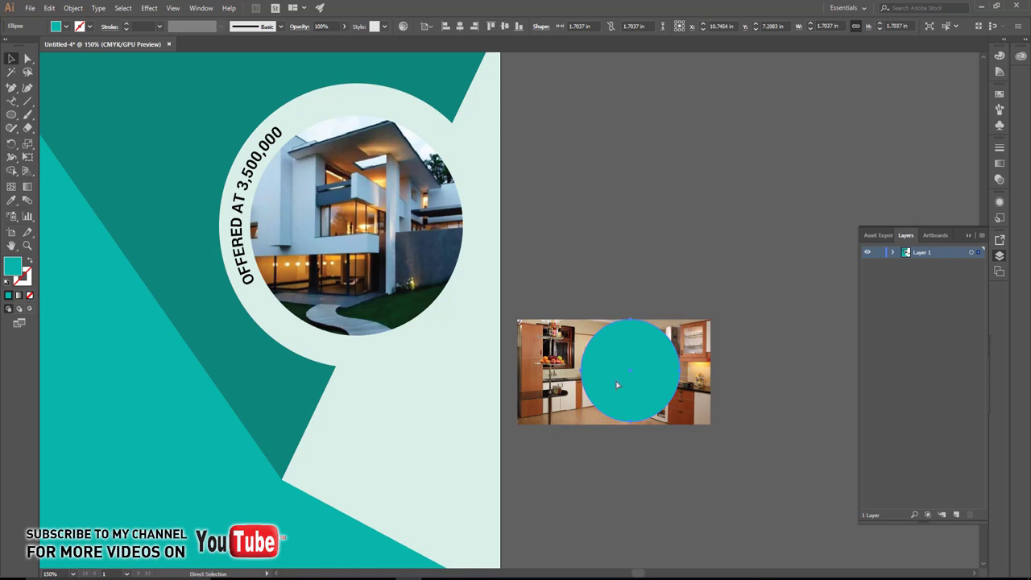
{"action": "left_click_drag", "start_coordinate": [681, 420], "coordinate": [676, 427]}
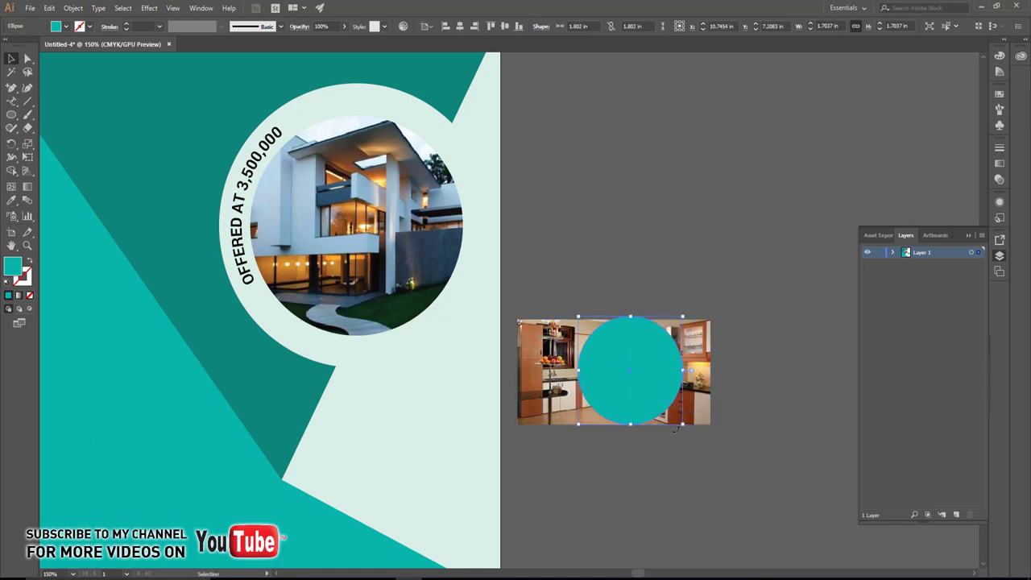
{"action": "key", "text": "ctrl+z"}
Step: Clip the kitchen photo to the teal circle with a clipping mask
{"action": "left_click", "coordinate": [620, 490]}
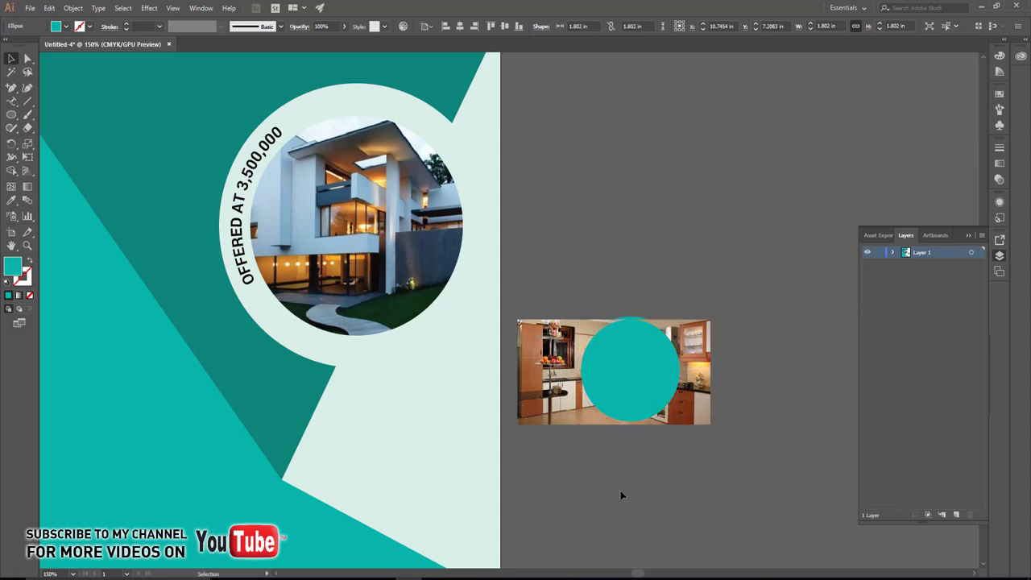
{"action": "left_click", "coordinate": [622, 392]}
{"action": "left_click", "coordinate": [623, 392], "text": "shift"}
{"action": "right_click", "coordinate": [622, 318]}
{"action": "left_click", "coordinate": [656, 428]}
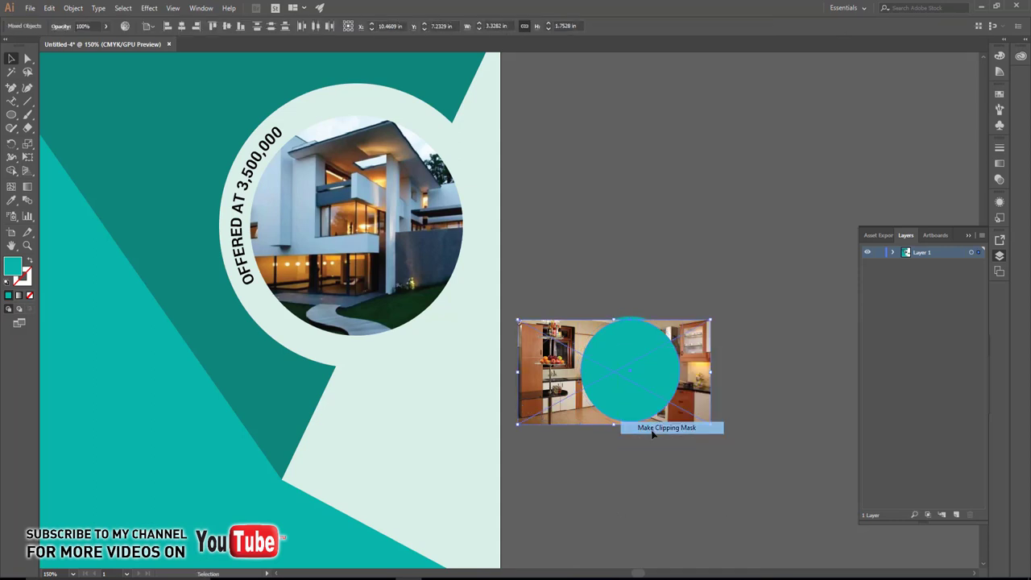
Step: Give the kitchen circle a white stroke ring
{"action": "scroll", "coordinate": [630, 328], "scroll_direction": "up", "scroll_amount": 3}
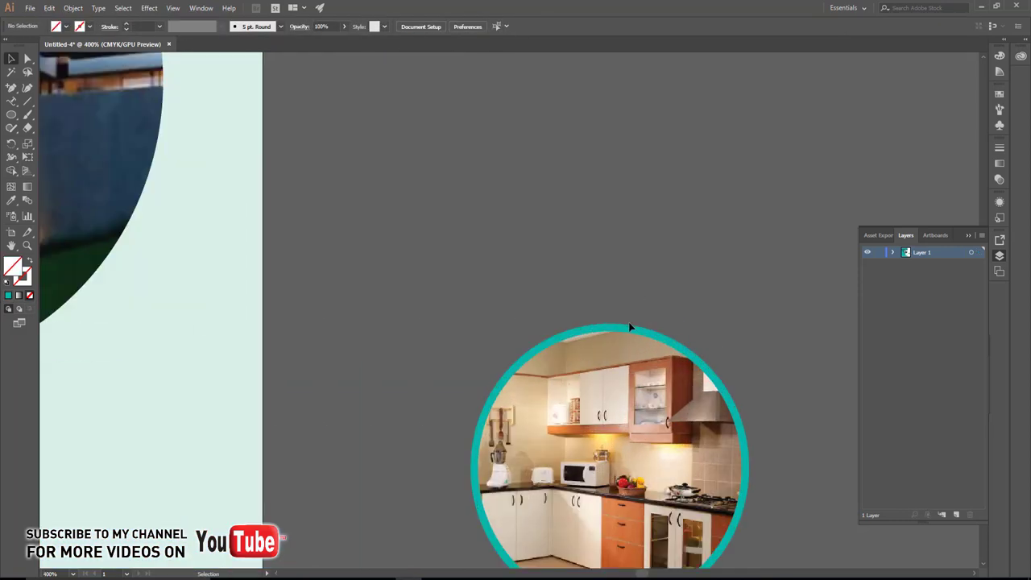
{"action": "left_click", "coordinate": [631, 328]}
{"action": "left_click", "coordinate": [68, 27]}
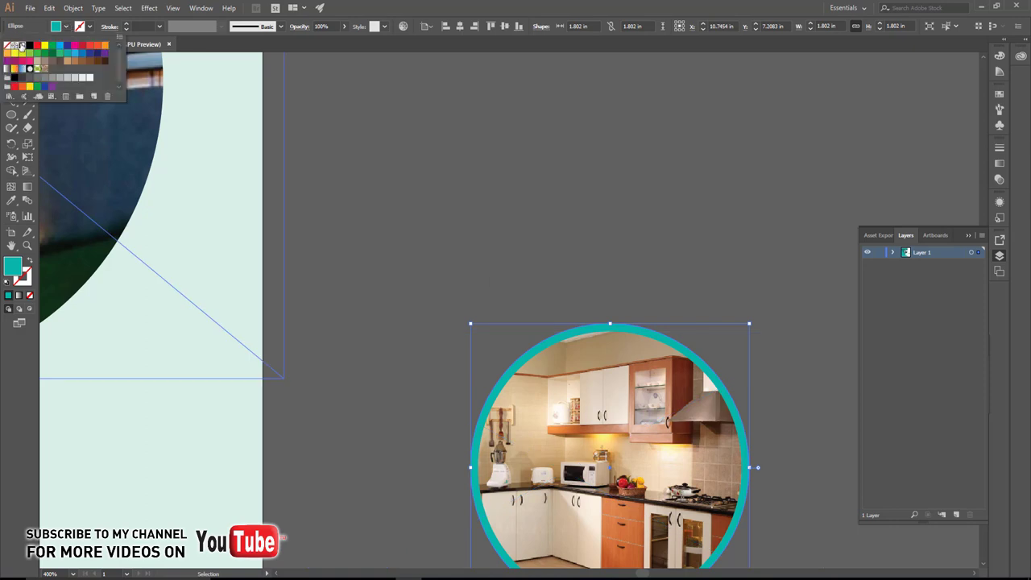
{"action": "left_click", "coordinate": [22, 47]}
Step: Duplicate the kitchen circle to the right and relink its photo to the living-room image
{"action": "scroll", "coordinate": [483, 255], "scroll_direction": "down", "scroll_amount": 2}
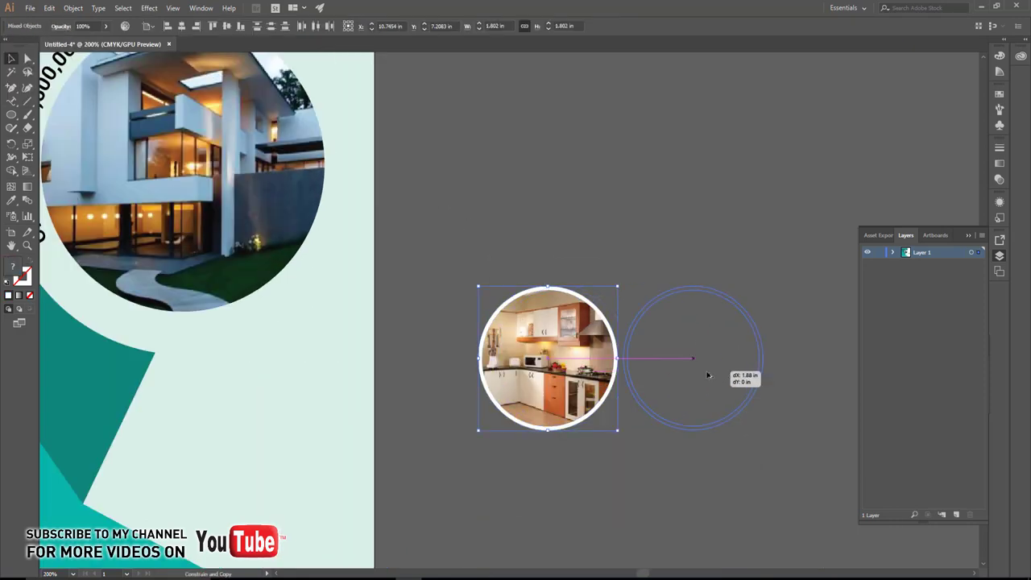
{"action": "left_click_drag", "start_coordinate": [562, 371], "coordinate": [711, 373]}
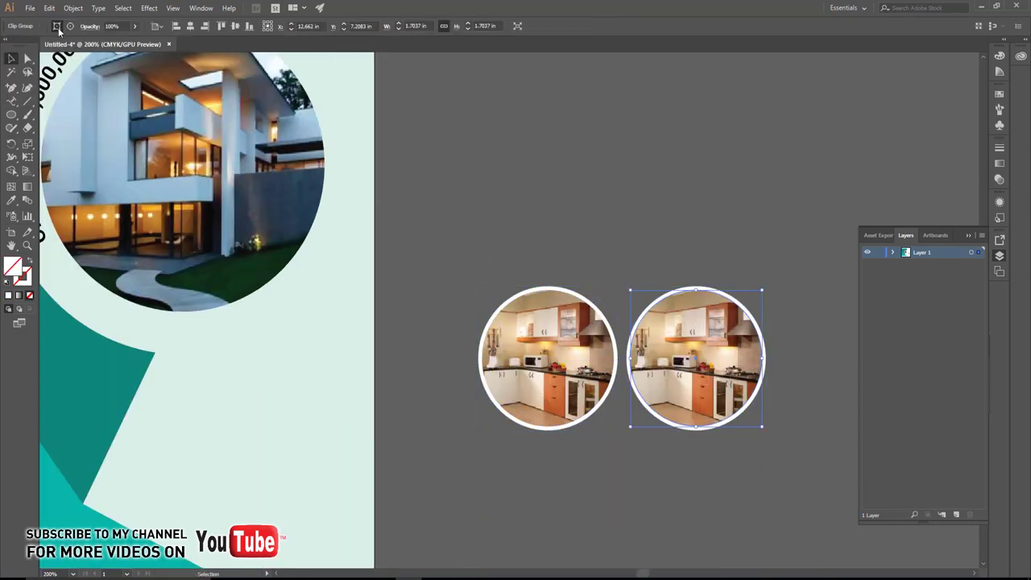
{"action": "left_click", "coordinate": [57, 27]}
{"action": "left_click", "coordinate": [86, 27]}
{"action": "left_click", "coordinate": [92, 50]}
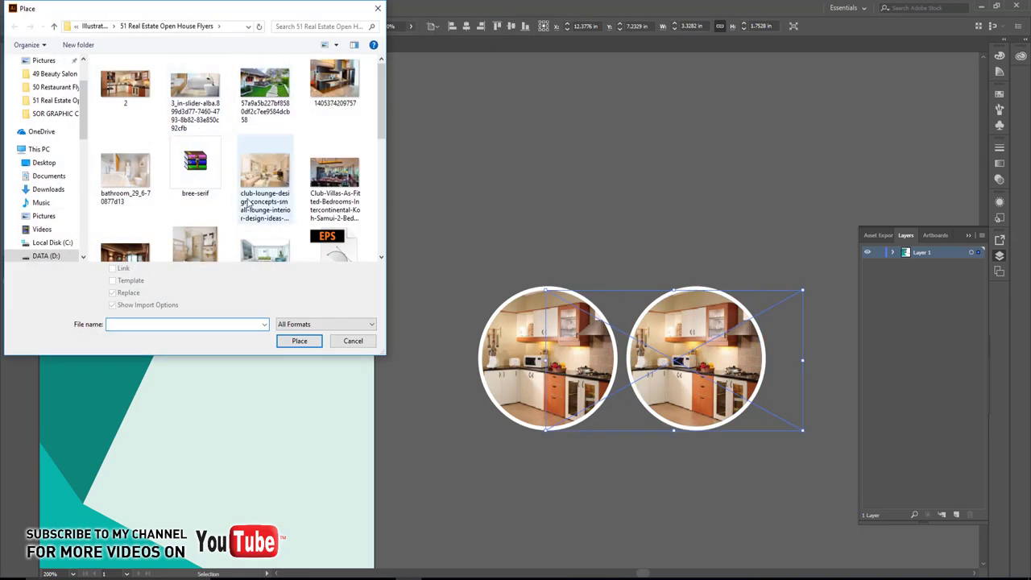
{"action": "scroll", "coordinate": [262, 184], "scroll_direction": "down", "scroll_amount": 1}
{"action": "left_click", "coordinate": [266, 208]}
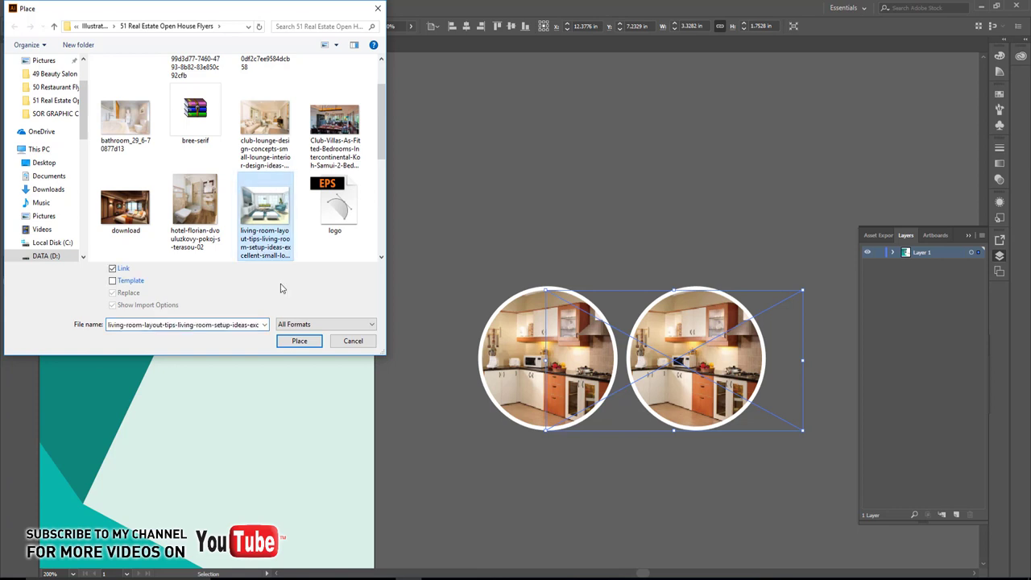
{"action": "left_click", "coordinate": [297, 339]}
{"action": "mouse_move", "coordinate": [606, 466]}
{"action": "left_mouse_down"}
{"action": "mouse_move", "coordinate": [502, 410]}
{"action": "mouse_move", "coordinate": [482, 371]}
{"action": "left_mouse_up"}
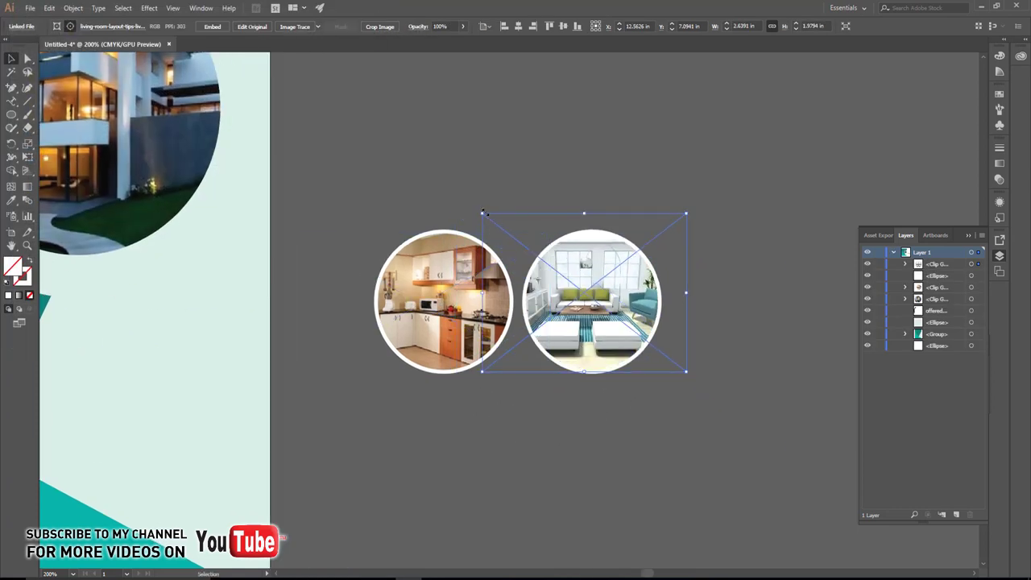
{"action": "left_click_drag", "start_coordinate": [483, 212], "coordinate": [502, 229]}
Step: Copy both photo circles straight down below the originals
{"action": "left_click", "coordinate": [590, 392]}
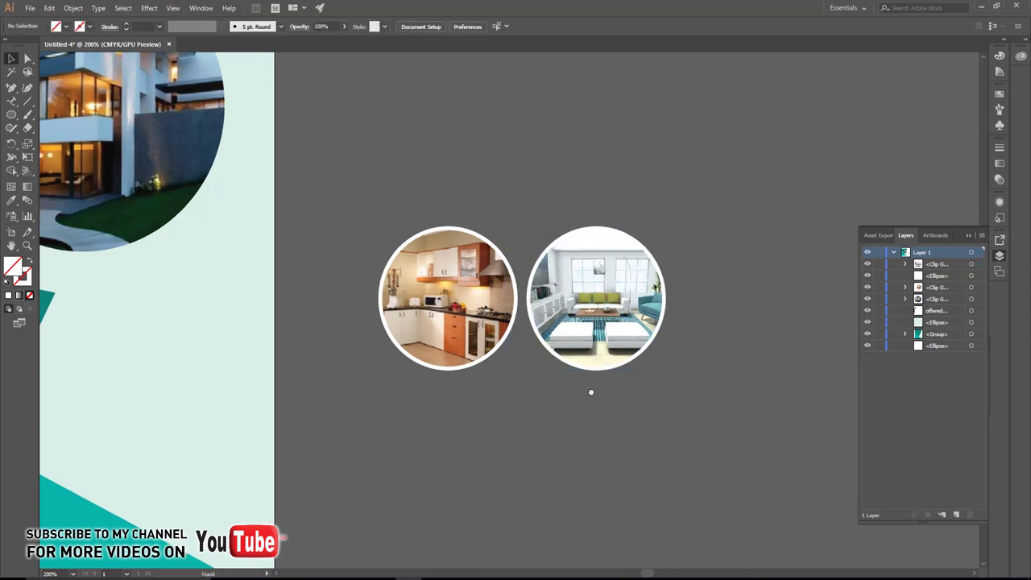
{"action": "left_click", "coordinate": [564, 311]}
{"action": "left_click", "coordinate": [451, 306], "text": "shift"}
{"action": "left_click_drag", "start_coordinate": [528, 269], "coordinate": [531, 432]}
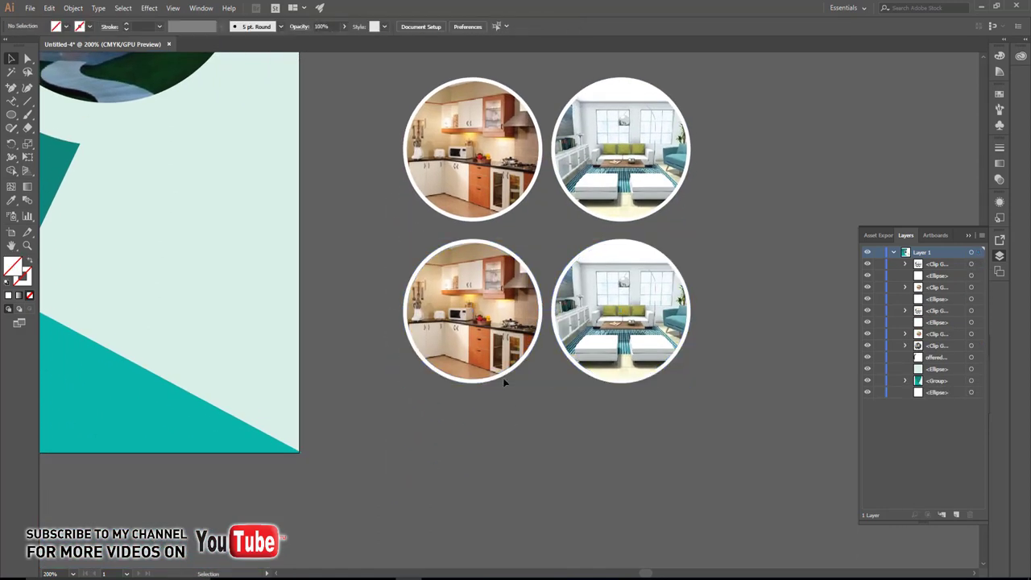
Step: Relink the bottom-left circle's photo to the 'download' living-room image and resize it
{"action": "left_click", "coordinate": [502, 377]}
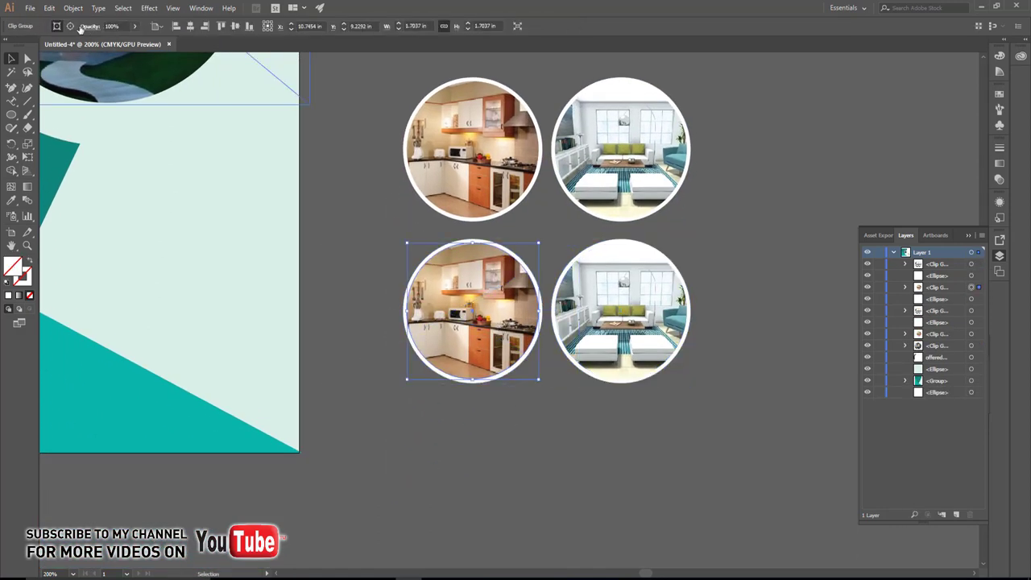
{"action": "left_click", "coordinate": [71, 26]}
{"action": "left_click", "coordinate": [82, 26]}
{"action": "left_click", "coordinate": [89, 41]}
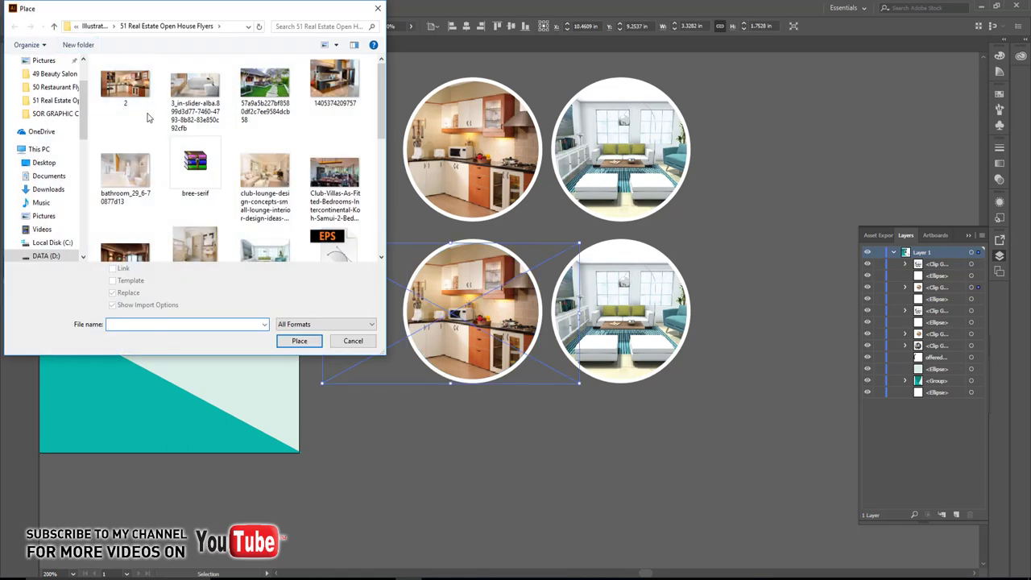
{"action": "scroll", "coordinate": [147, 118], "scroll_direction": "down", "scroll_amount": 1}
{"action": "left_click", "coordinate": [125, 208]}
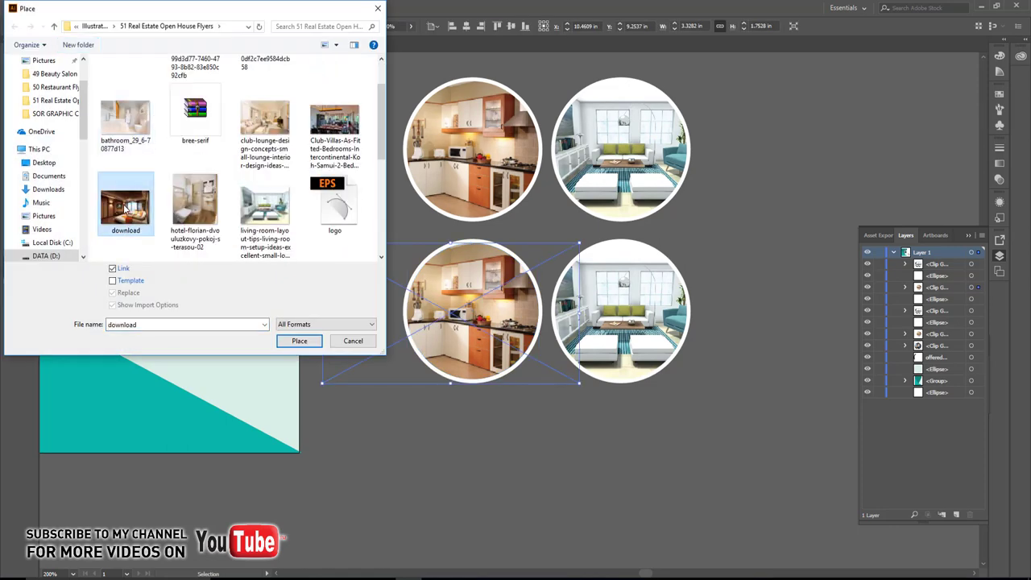
{"action": "left_click", "coordinate": [299, 340]}
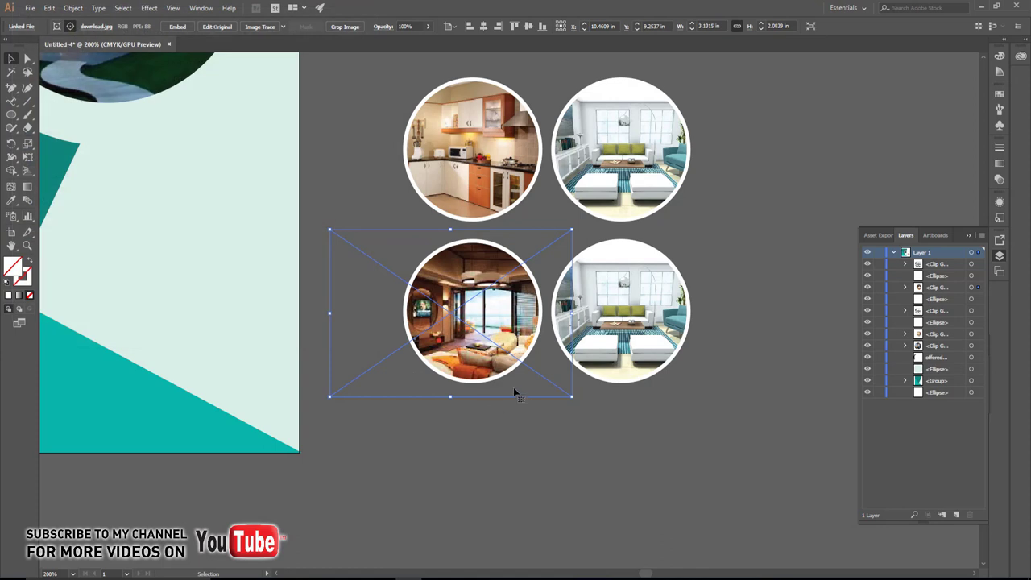
{"action": "left_click_drag", "start_coordinate": [571, 396], "coordinate": [555, 384]}
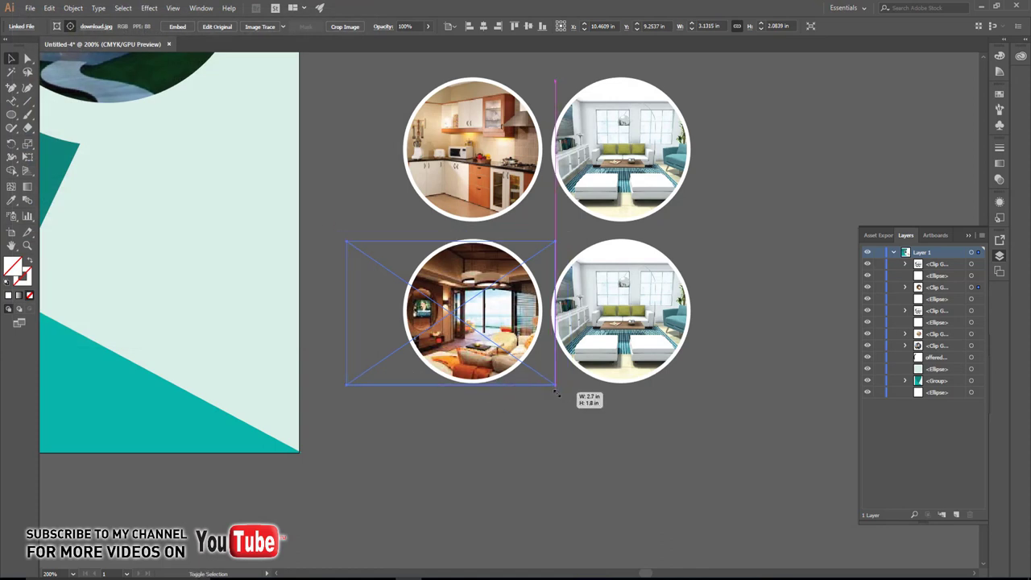
{"action": "left_click_drag", "start_coordinate": [344, 389], "coordinate": [352, 385]}
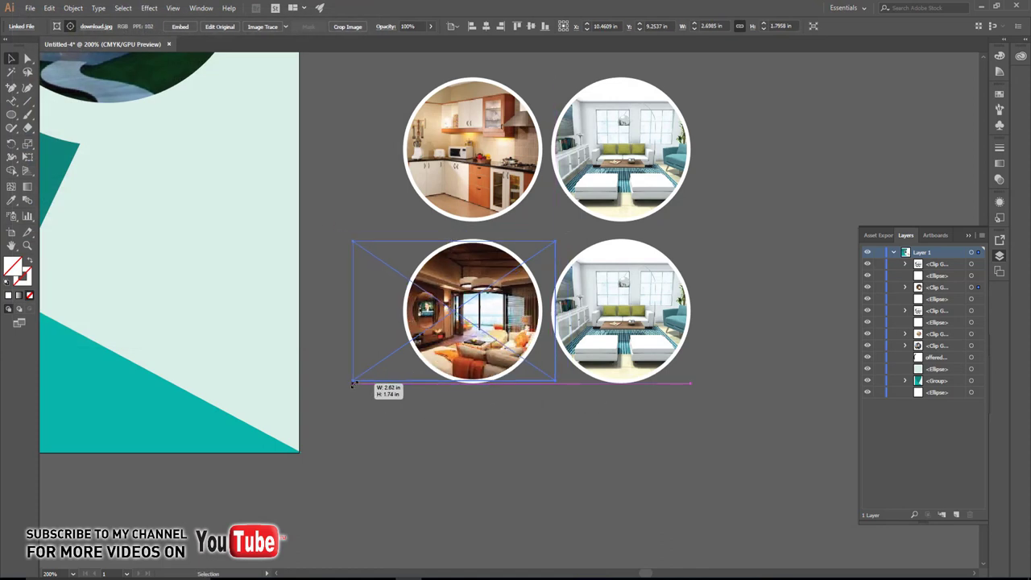
Step: Relink the bottom-right circle's photo to the dining-room image and enlarge it to fill
{"action": "left_click", "coordinate": [603, 338]}
{"action": "left_click", "coordinate": [70, 26]}
{"action": "left_click", "coordinate": [93, 26]}
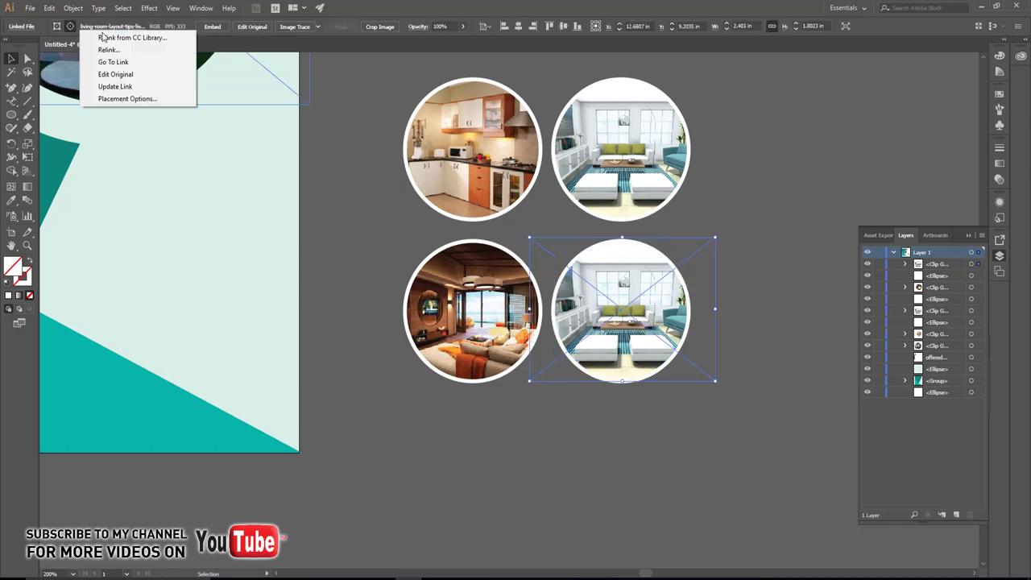
{"action": "left_click", "coordinate": [117, 56]}
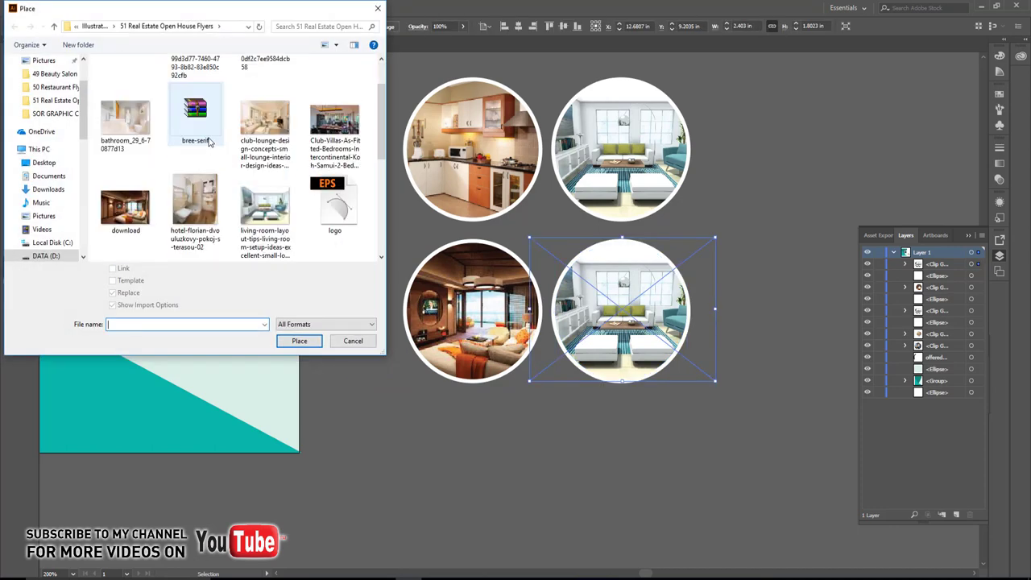
{"action": "scroll", "coordinate": [205, 153], "scroll_direction": "down", "scroll_amount": 1}
{"action": "scroll", "coordinate": [206, 153], "scroll_direction": "up", "scroll_amount": 2}
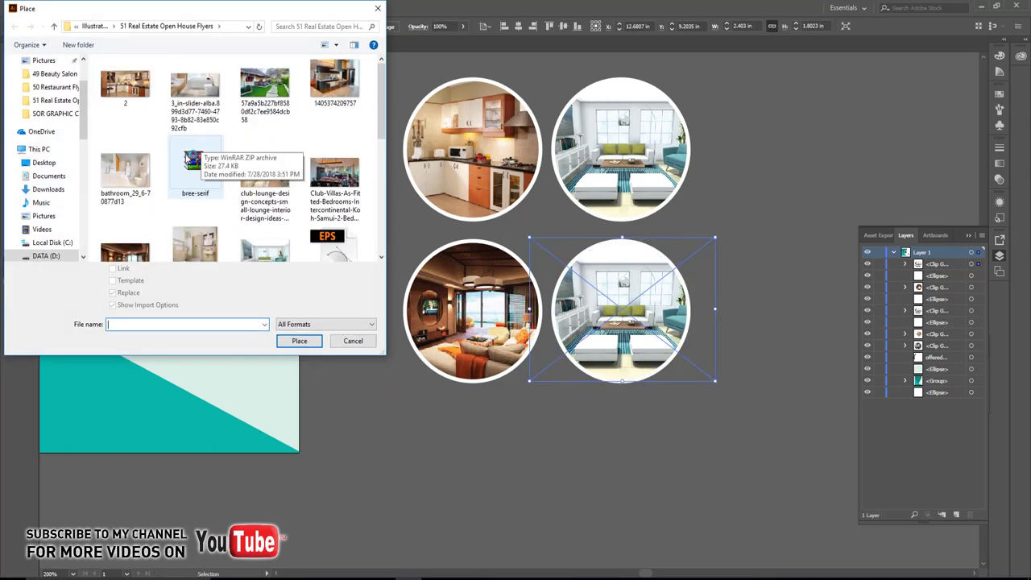
{"action": "left_click", "coordinate": [334, 173]}
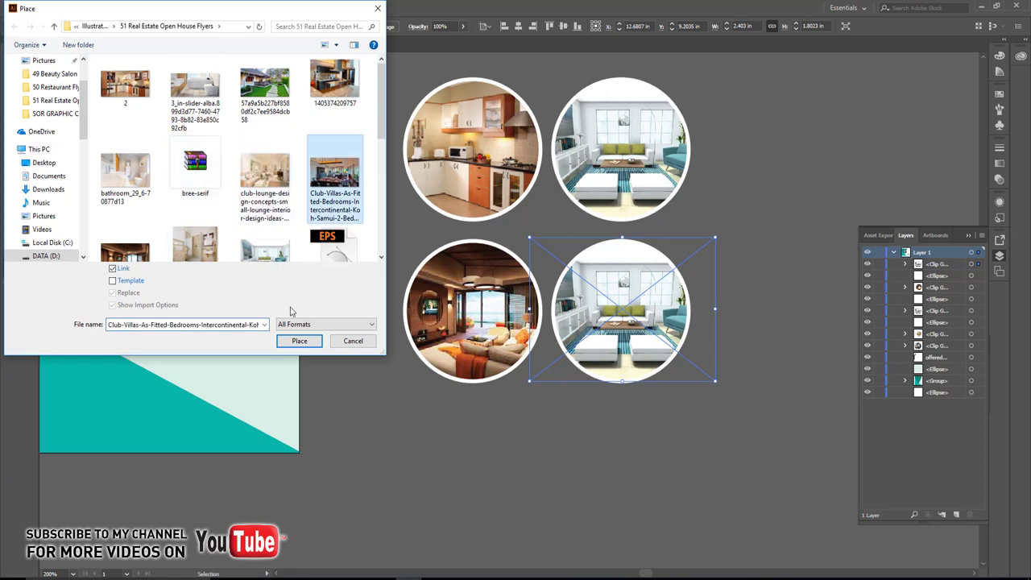
{"action": "left_click", "coordinate": [298, 341]}
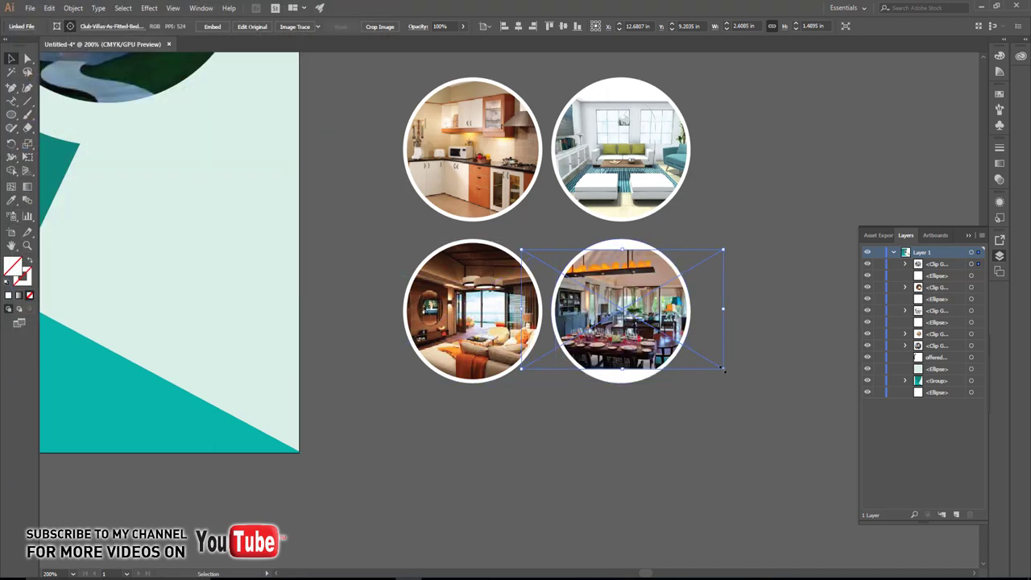
{"action": "left_click_drag", "start_coordinate": [723, 369], "coordinate": [748, 385]}
{"action": "left_click", "coordinate": [722, 415]}
{"action": "scroll", "coordinate": [693, 423], "scroll_direction": "down", "scroll_amount": 2}
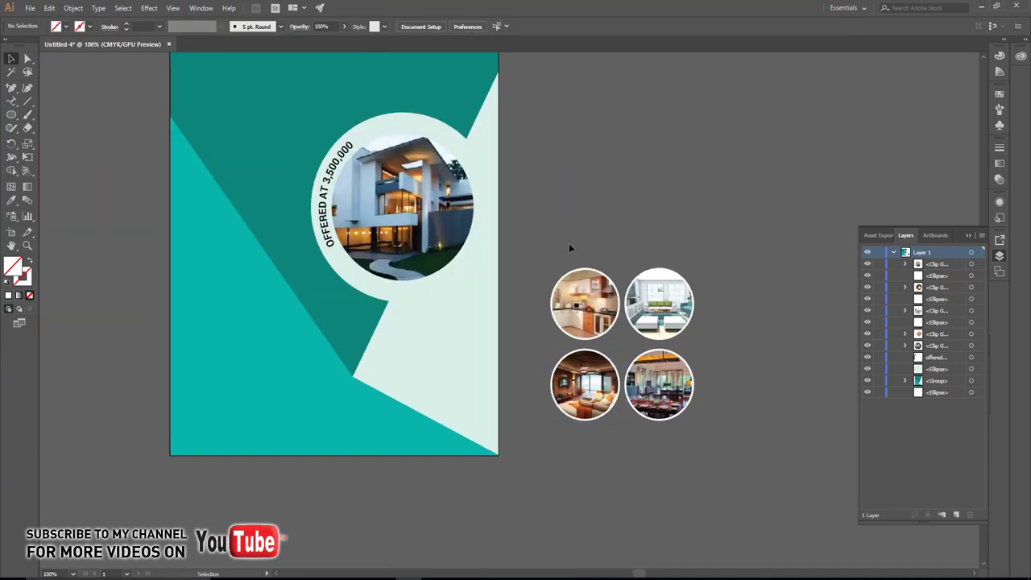
Step: Move the kitchen circle onto the flyer above the house photo and bring it to front
{"action": "mouse_move", "coordinate": [568, 243]}
{"action": "left_mouse_down"}
{"action": "mouse_move", "coordinate": [600, 304]}
{"action": "mouse_move", "coordinate": [385, 110]}
{"action": "left_mouse_up"}
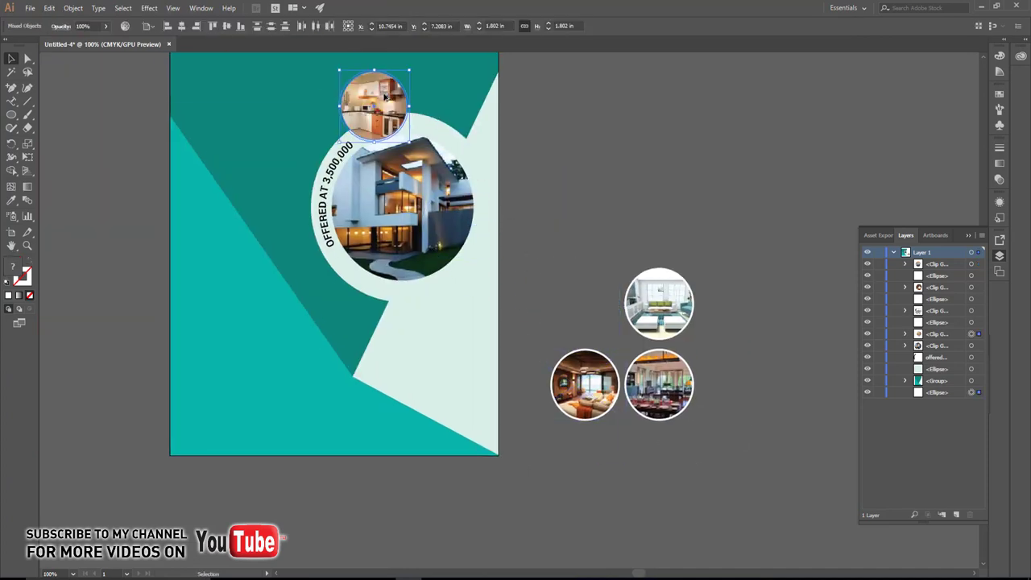
{"action": "scroll", "coordinate": [382, 105], "scroll_direction": "up", "scroll_amount": 1}
{"action": "key", "text": "ctrl+shift+bracketright"}
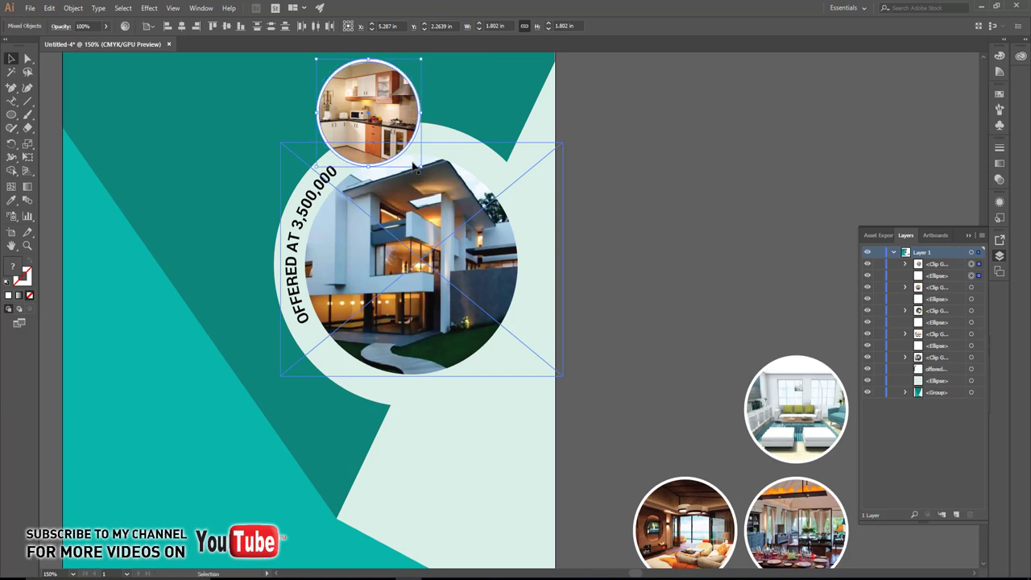
{"action": "scroll", "coordinate": [414, 165], "scroll_direction": "down", "scroll_amount": 2}
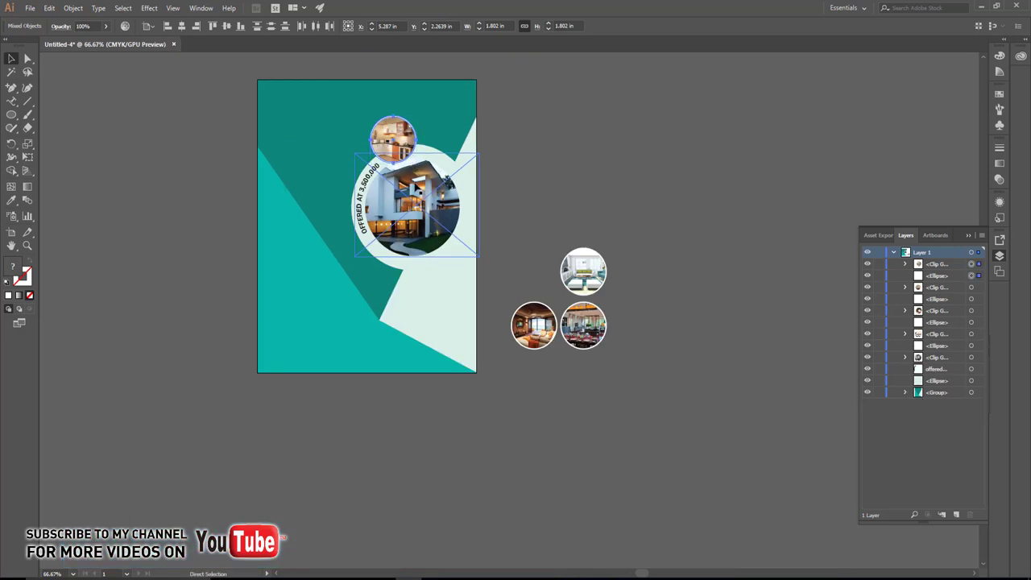
{"action": "left_click", "coordinate": [534, 207]}
Step: Group the living-room circle, place it beside the kitchen circle, and top-align the pair
{"action": "left_click", "coordinate": [573, 256]}
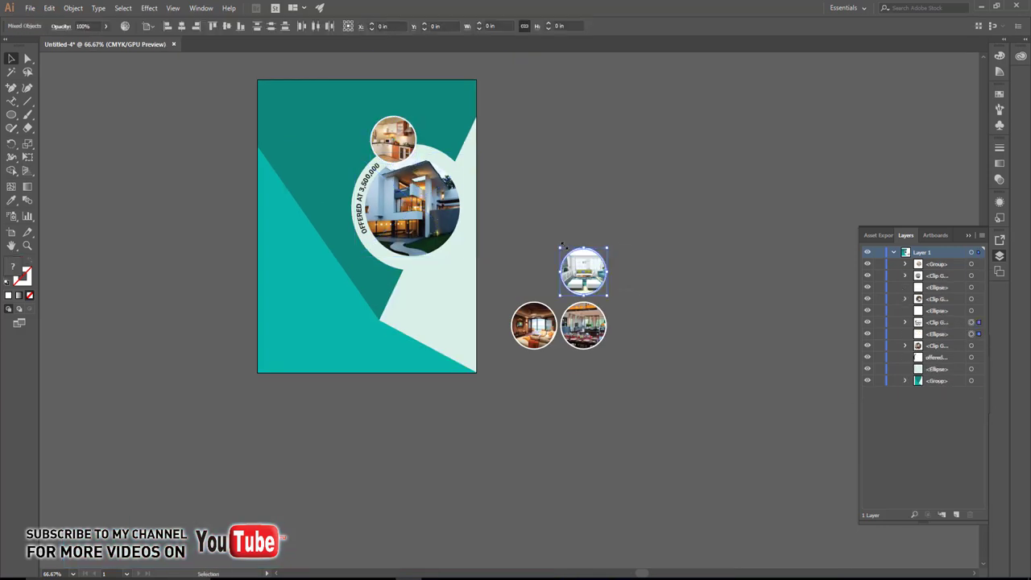
{"action": "key", "text": "ctrl+g"}
{"action": "left_click_drag", "start_coordinate": [563, 252], "coordinate": [428, 115]}
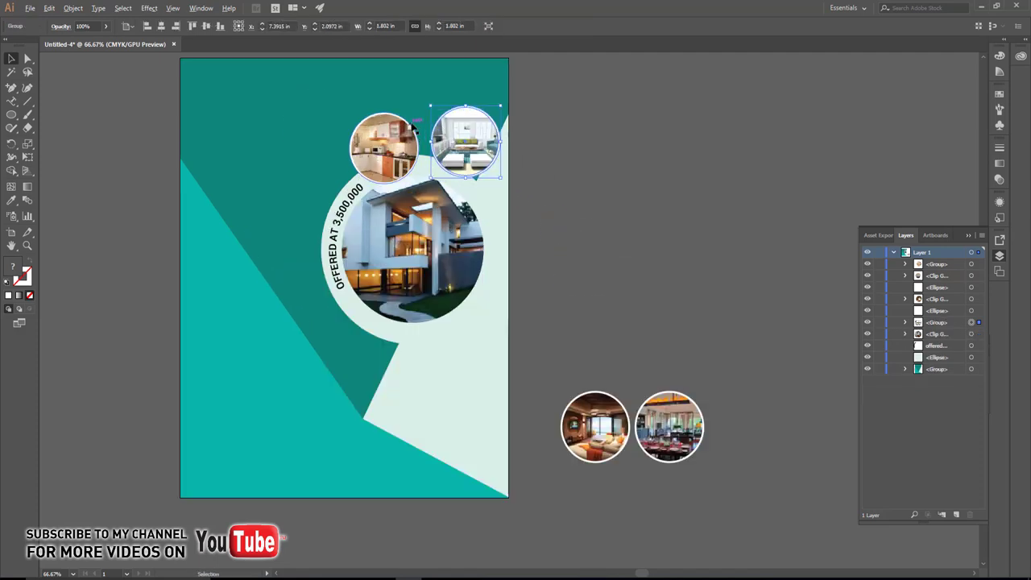
{"action": "scroll", "coordinate": [427, 116], "scroll_direction": "up", "scroll_amount": 3}
{"action": "left_click", "coordinate": [368, 141], "text": "shift"}
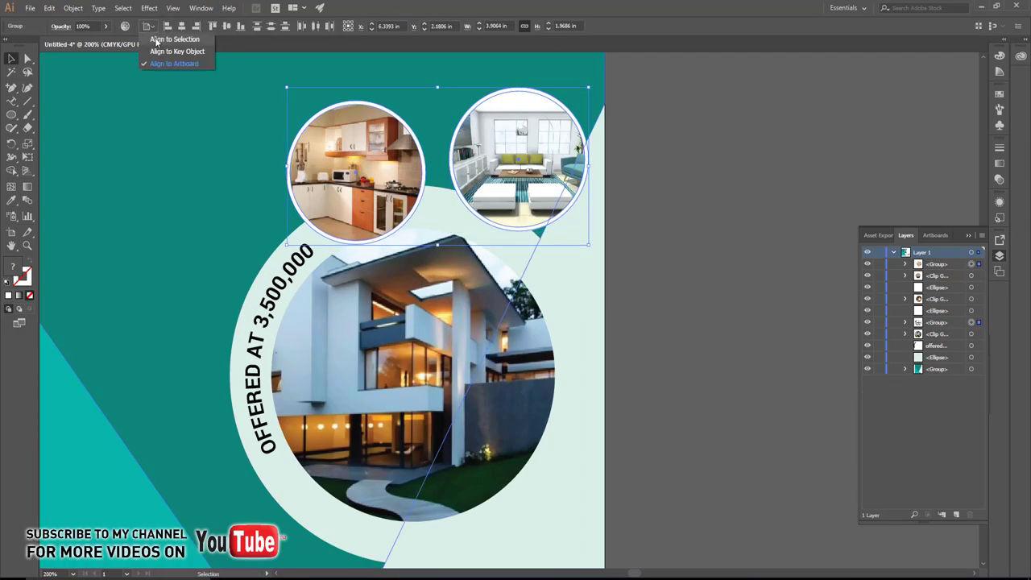
{"action": "left_click", "coordinate": [212, 26]}
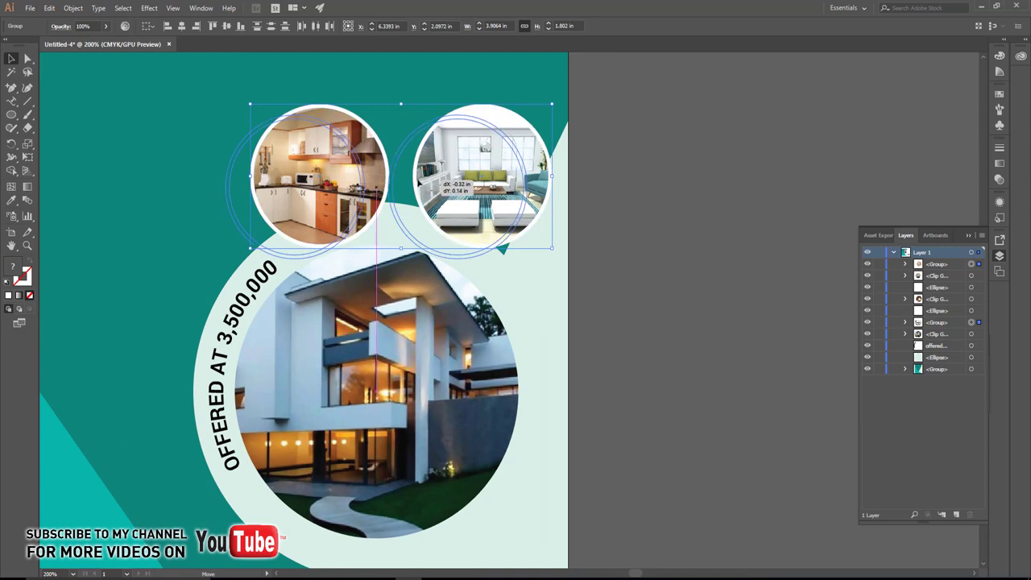
{"action": "left_click_drag", "start_coordinate": [445, 172], "coordinate": [422, 184]}
{"action": "left_click", "coordinate": [622, 253]}
{"action": "mouse_move", "coordinate": [495, 219]}
{"action": "left_mouse_down"}
{"action": "mouse_move", "coordinate": [478, 219]}
{"action": "mouse_move", "coordinate": [483, 211]}
{"action": "left_mouse_up"}
Step: Move the lounge and dining circles below the house photo and align them
{"action": "key", "text": "ctrl+1"}
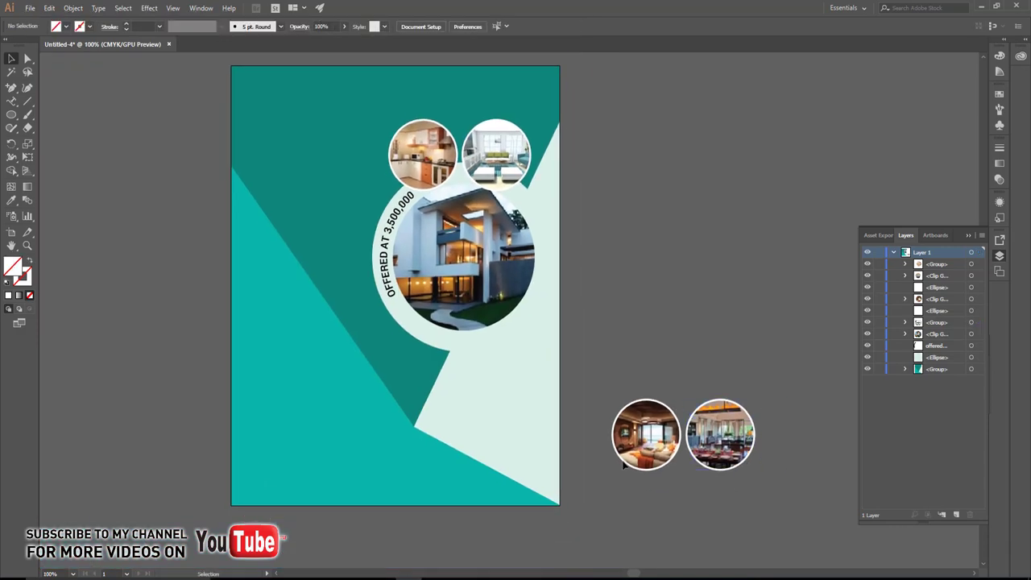
{"action": "left_click_drag", "start_coordinate": [625, 464], "coordinate": [644, 471]}
{"action": "left_click", "coordinate": [674, 479]}
{"action": "left_click_drag", "start_coordinate": [722, 479], "coordinate": [706, 441]}
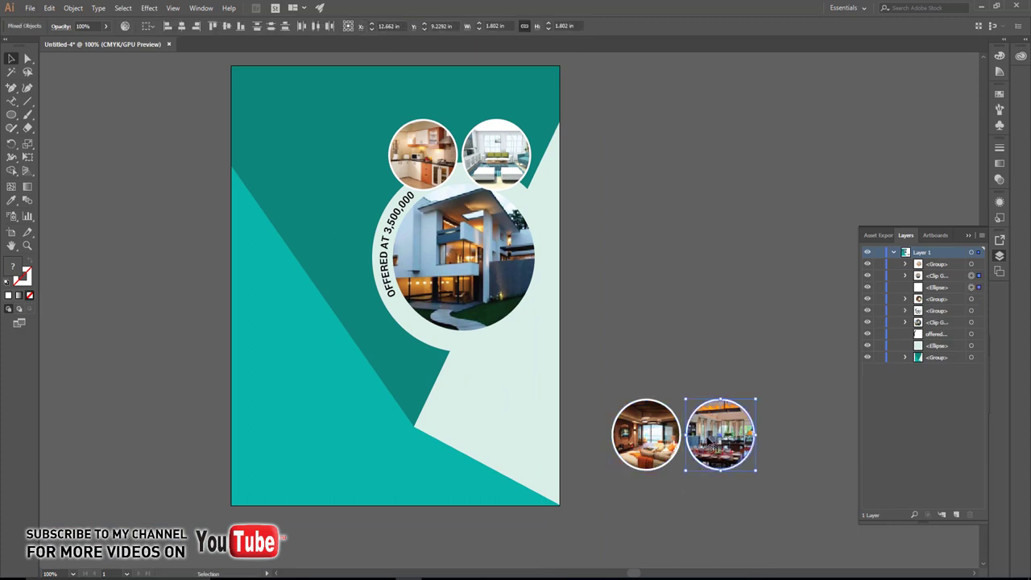
{"action": "left_click_drag", "start_coordinate": [633, 429], "coordinate": [418, 338]}
{"action": "left_click_drag", "start_coordinate": [717, 435], "coordinate": [513, 343]}
{"action": "left_click", "coordinate": [445, 344], "text": "shift"}
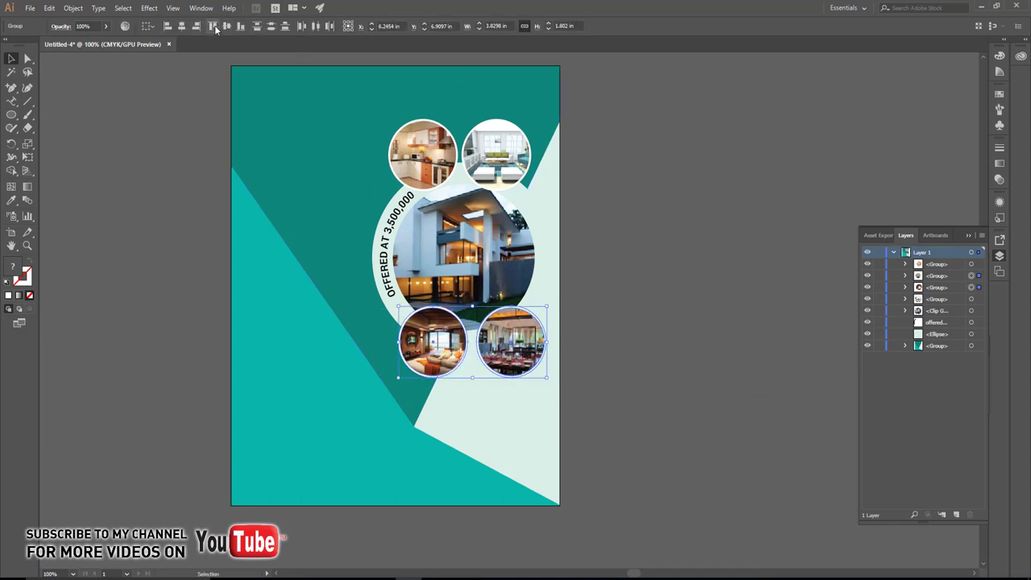
{"action": "left_click", "coordinate": [599, 297]}
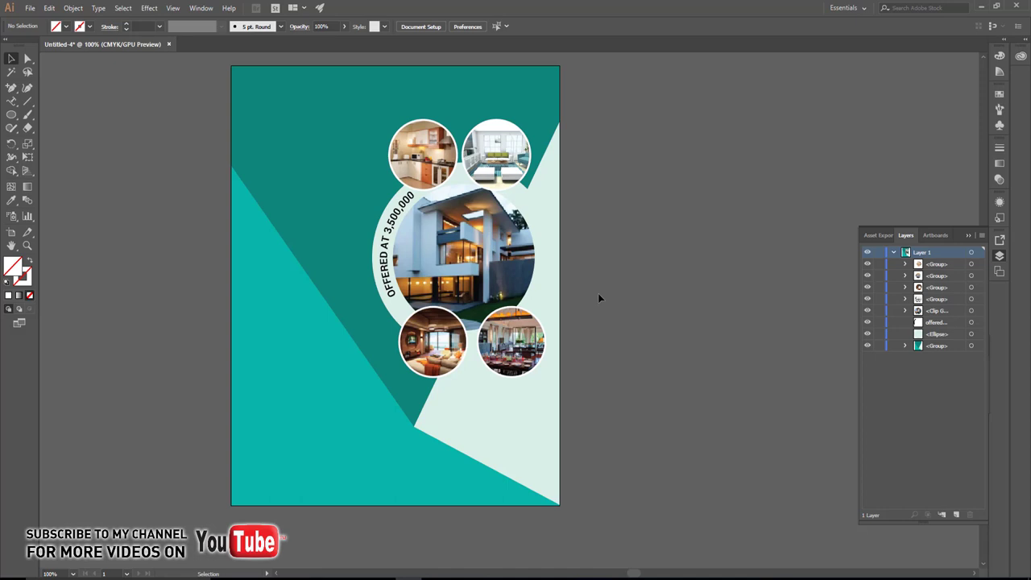
Step: Select all the artwork and scale the photo-circle cluster down slightly
{"action": "left_click_drag", "start_coordinate": [572, 213], "coordinate": [645, 264]}
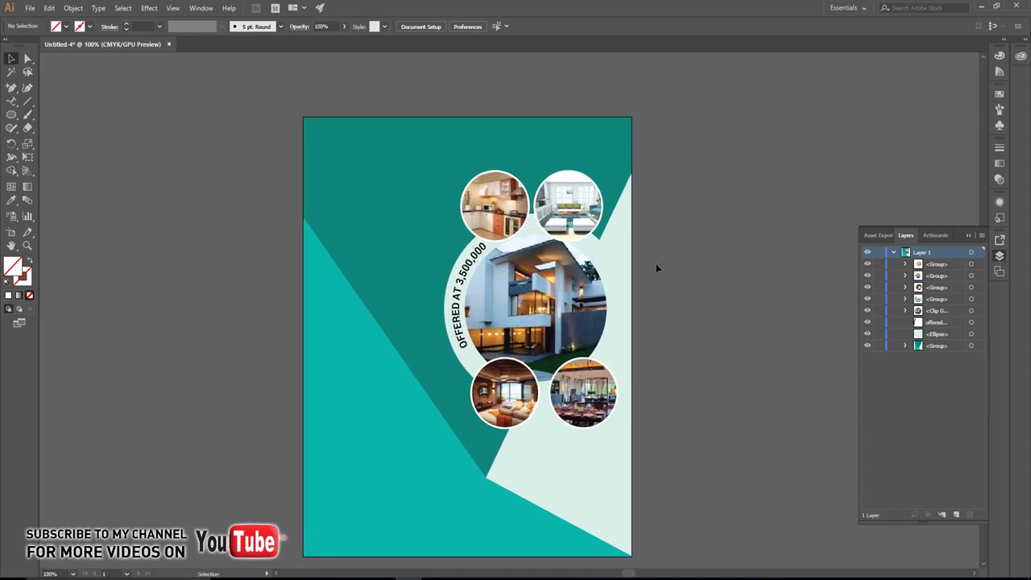
{"action": "scroll", "coordinate": [600, 311], "scroll_direction": "down", "scroll_amount": 2}
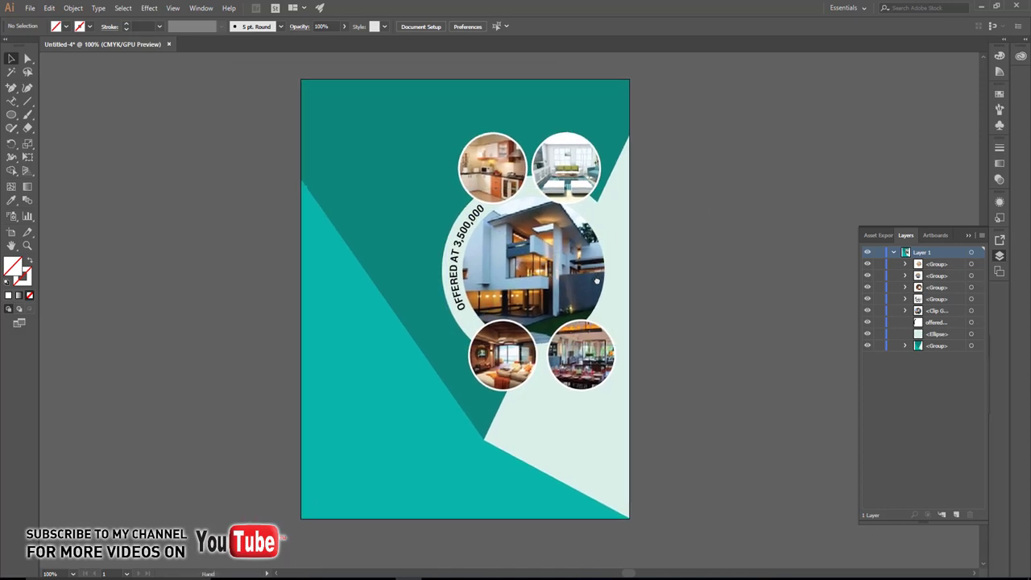
{"action": "key", "text": "ctrl+a"}
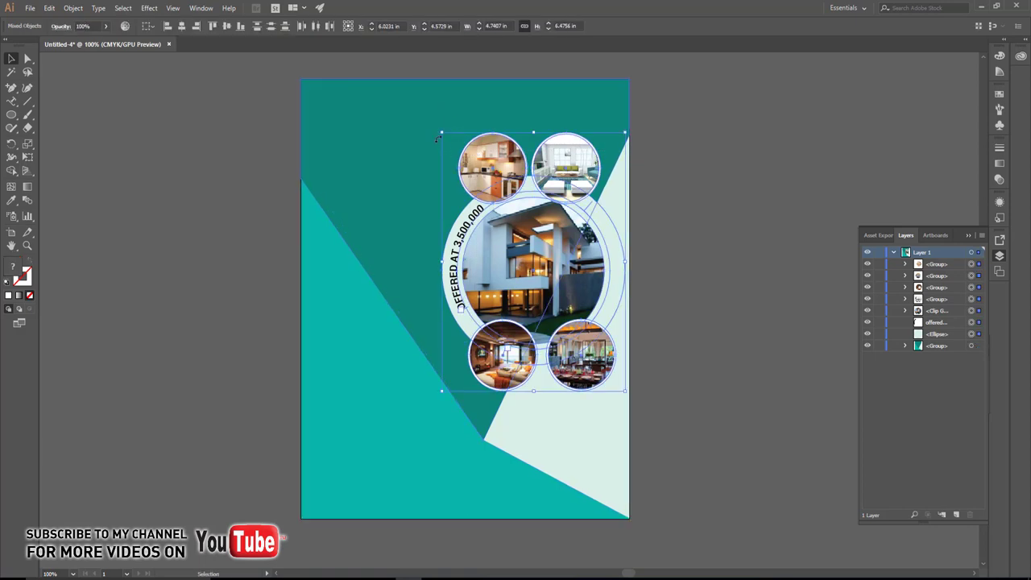
{"action": "left_click_drag", "start_coordinate": [442, 136], "coordinate": [450, 146]}
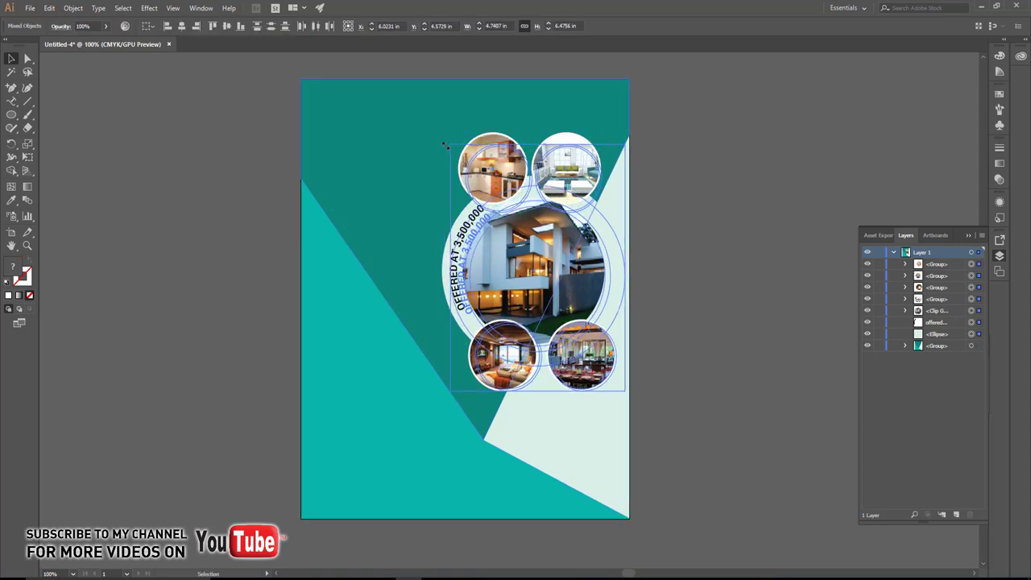
{"action": "left_click", "coordinate": [737, 277]}
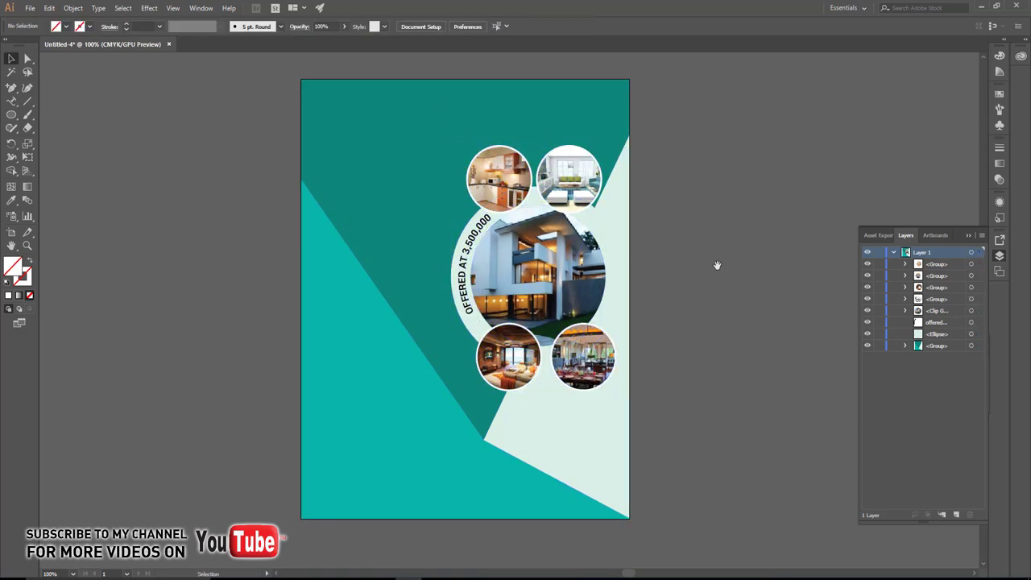
Step: Nudge the living-room and kitchen circles slightly down and right
{"action": "scroll", "coordinate": [637, 215], "scroll_direction": "up", "scroll_amount": 3}
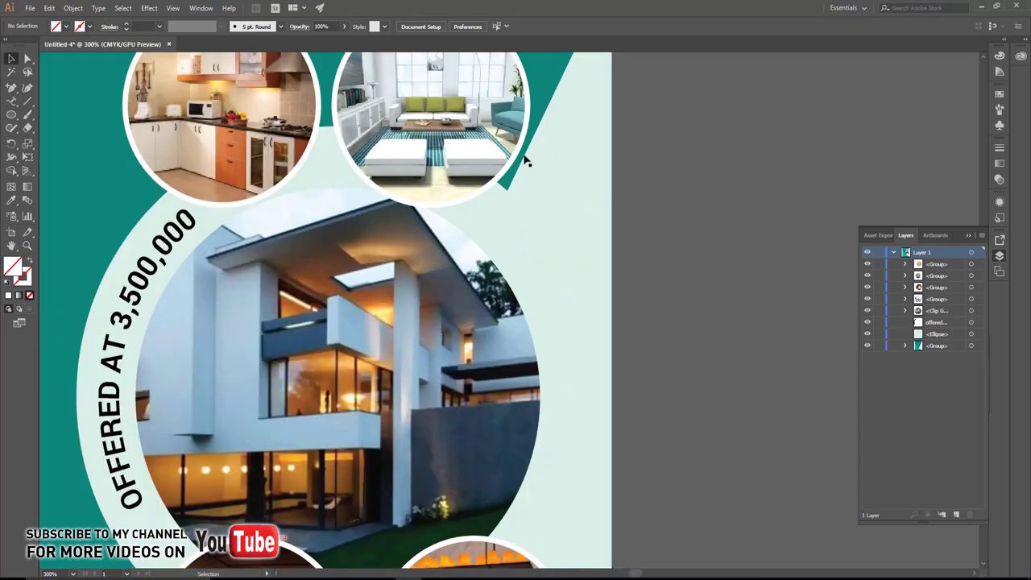
{"action": "left_click_drag", "start_coordinate": [462, 140], "coordinate": [512, 198]}
{"action": "scroll", "coordinate": [512, 198], "scroll_direction": "down", "scroll_amount": 3}
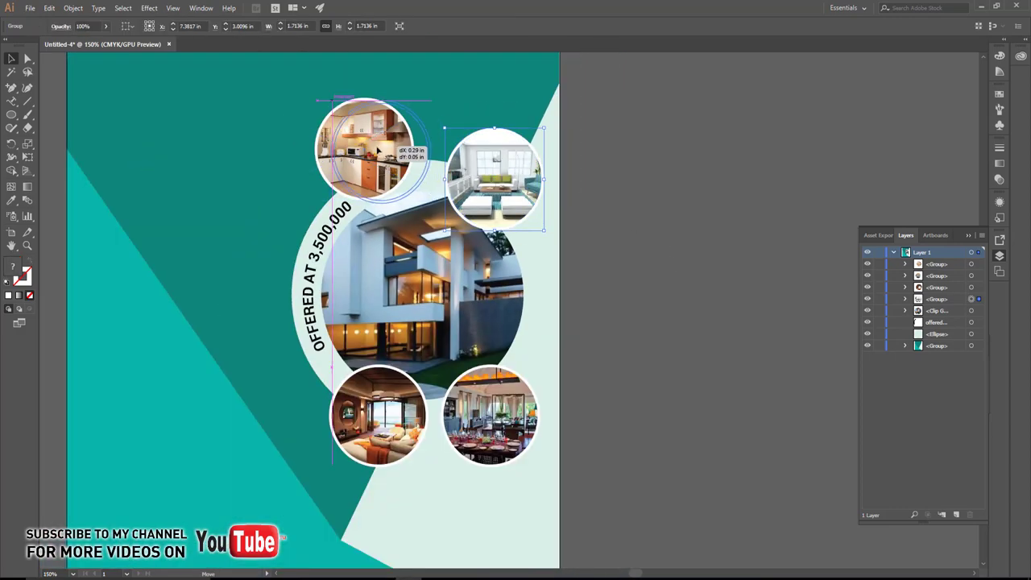
{"action": "left_click_drag", "start_coordinate": [370, 145], "coordinate": [397, 164]}
{"action": "left_click", "coordinate": [604, 217]}
{"action": "scroll", "coordinate": [603, 217], "scroll_direction": "down", "scroll_amount": 3}
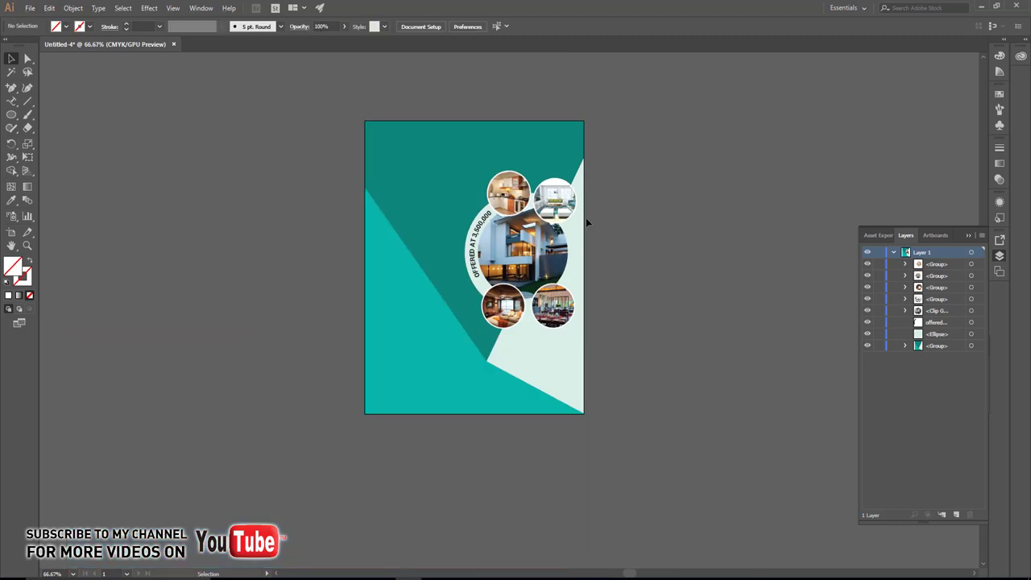
{"action": "scroll", "coordinate": [463, 220], "scroll_direction": "up", "scroll_amount": 3}
{"action": "scroll", "coordinate": [453, 261], "scroll_direction": "up", "scroll_amount": 1}
Step: Type OPEN HOUSE as a two-line heading above the flyer
{"action": "key", "text": "t"}
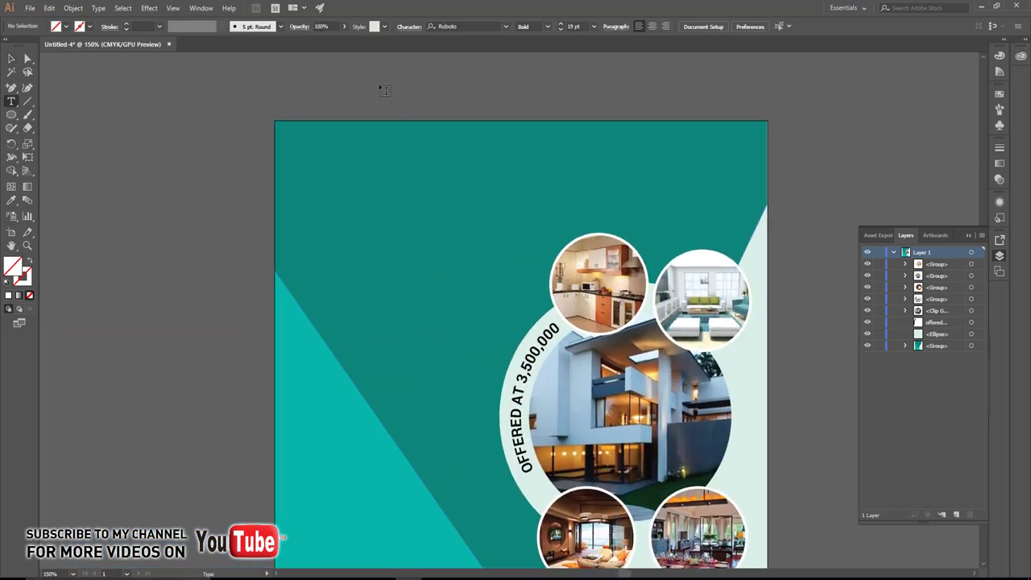
{"action": "left_click", "coordinate": [379, 83]}
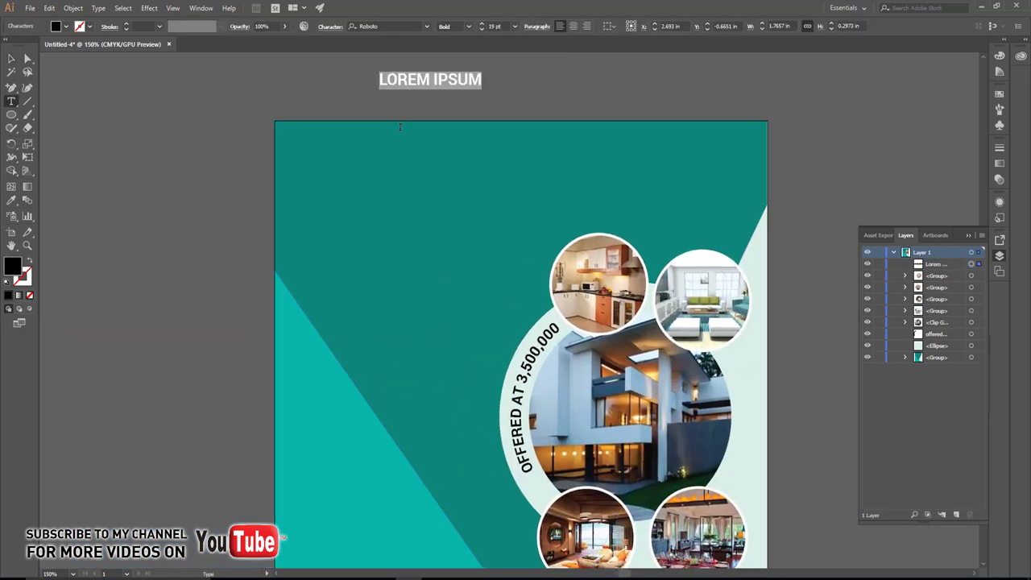
{"action": "type", "text": "OPEN "}
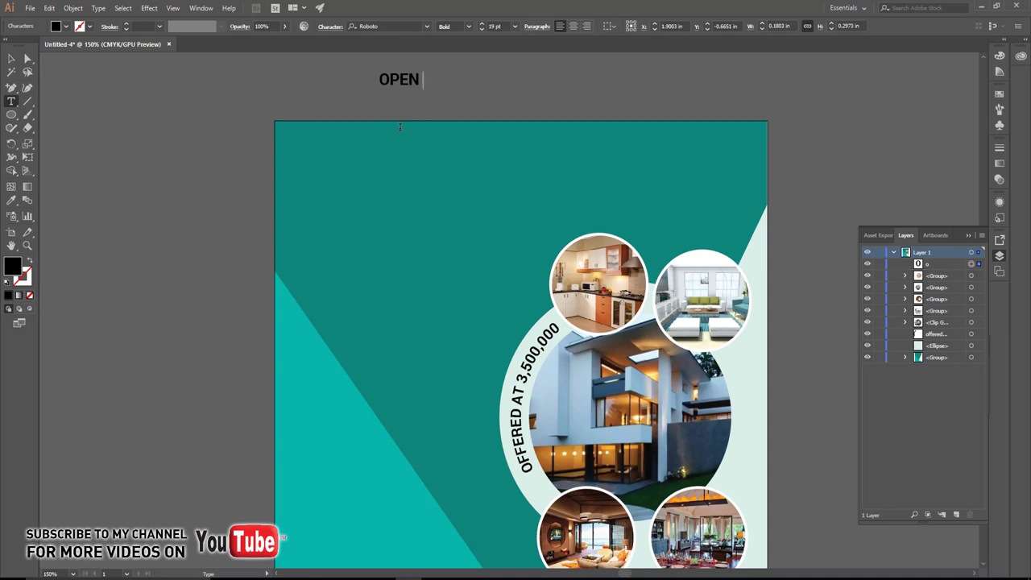
{"action": "type", "text": "HOUSE"}
{"action": "left_click", "coordinate": [422, 79]}
{"action": "key", "text": "Return"}
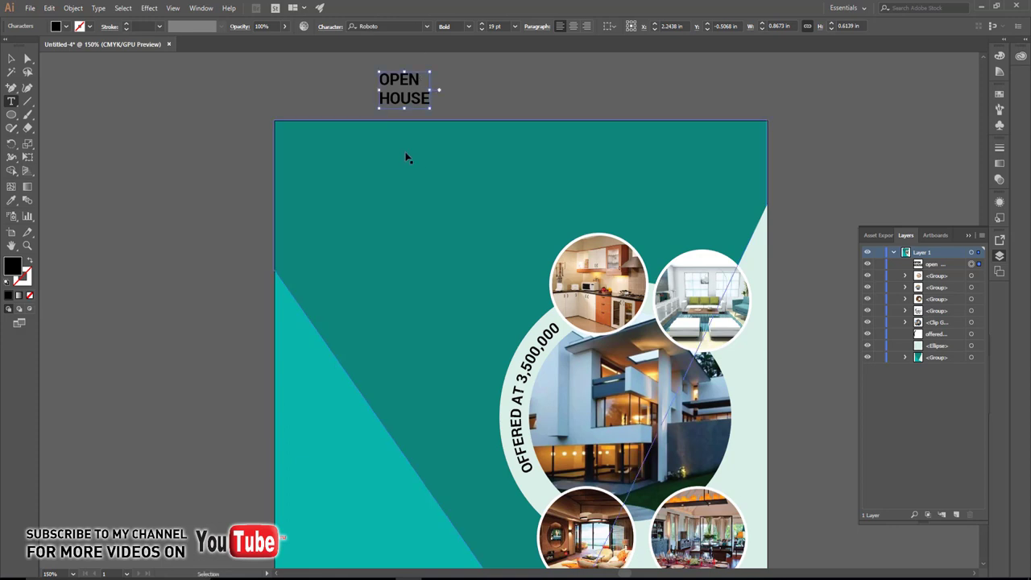
Step: Change the heading font to Bree Serif
{"action": "key", "text": "ctrl+a"}
{"action": "left_click", "coordinate": [380, 27]}
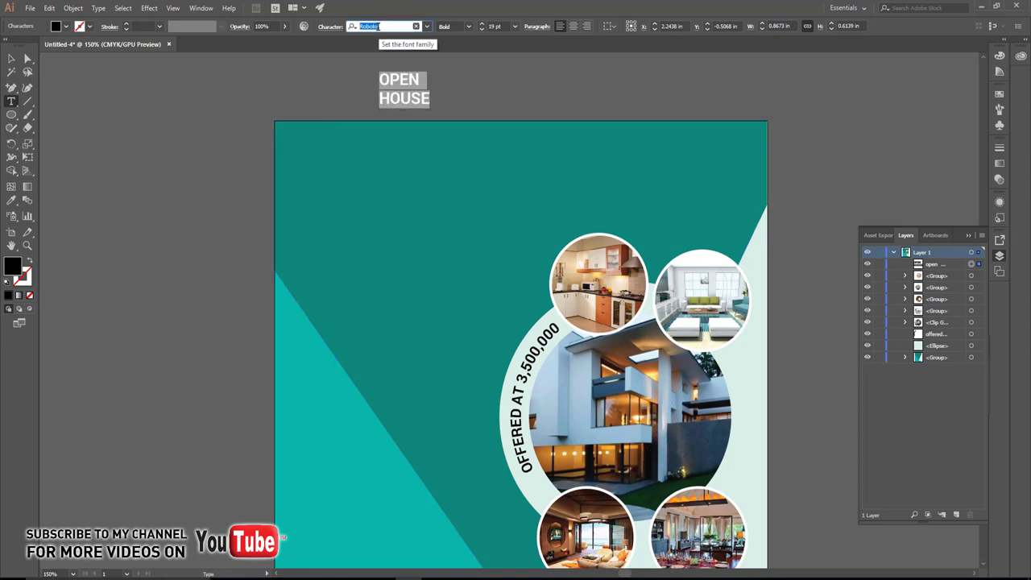
{"action": "type", "text": "be"}
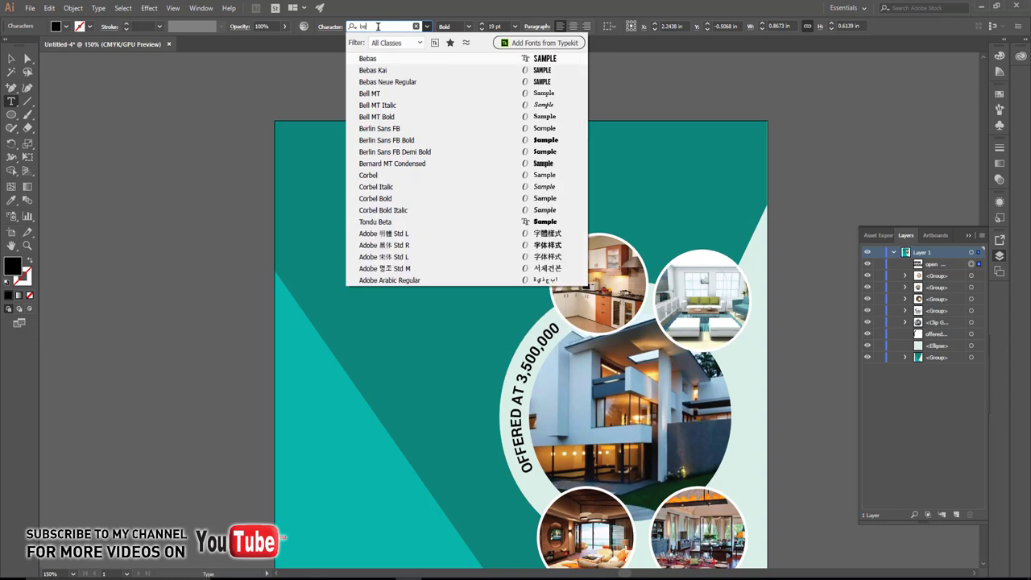
{"action": "type", "text": "w"}
{"action": "key", "text": "BackSpace"}
{"action": "key", "text": "BackSpace"}
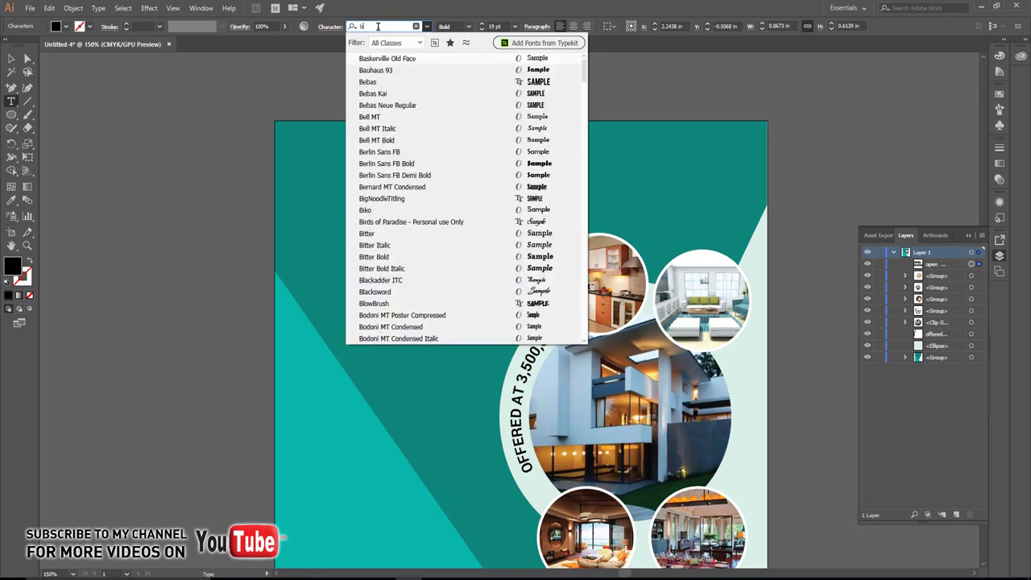
{"action": "type", "text": "re"}
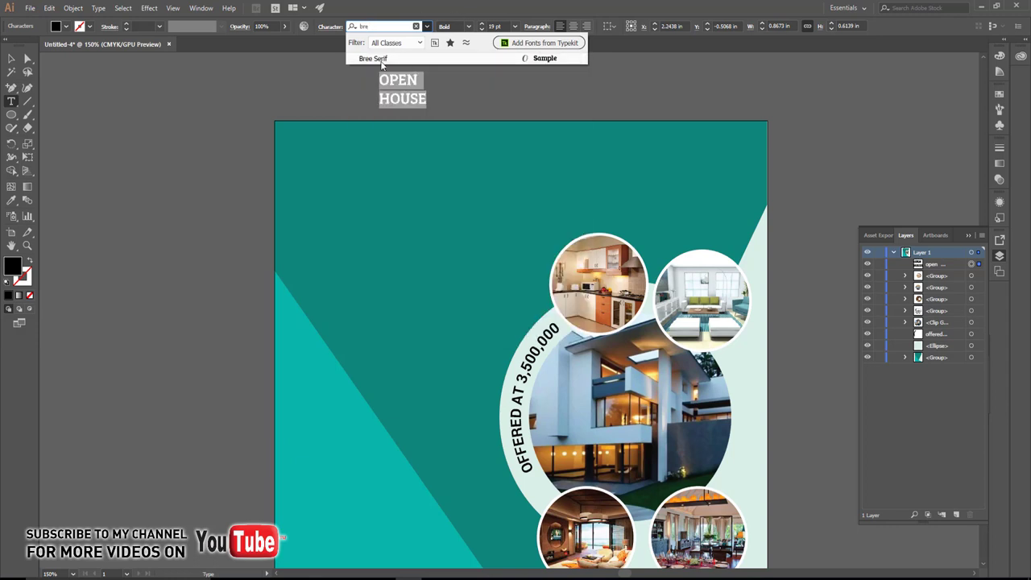
{"action": "left_click", "coordinate": [373, 59]}
{"action": "key", "text": "Escape"}
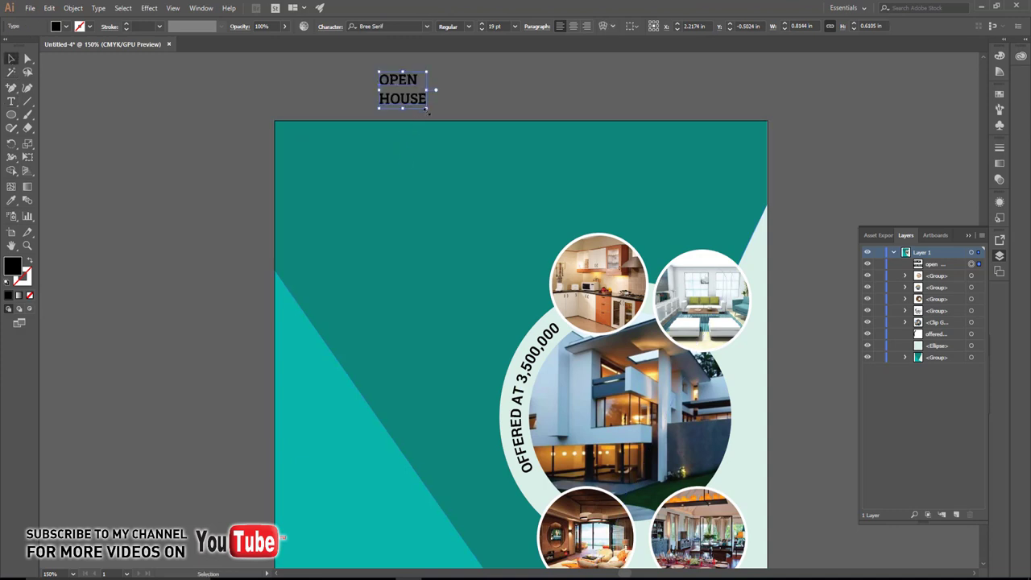
Step: Scale the heading to about 69 pt, place it on the teal upper-left area and tighten its leading
{"action": "left_click_drag", "start_coordinate": [428, 114], "coordinate": [553, 202]}
{"action": "left_click_drag", "start_coordinate": [483, 166], "coordinate": [478, 257]}
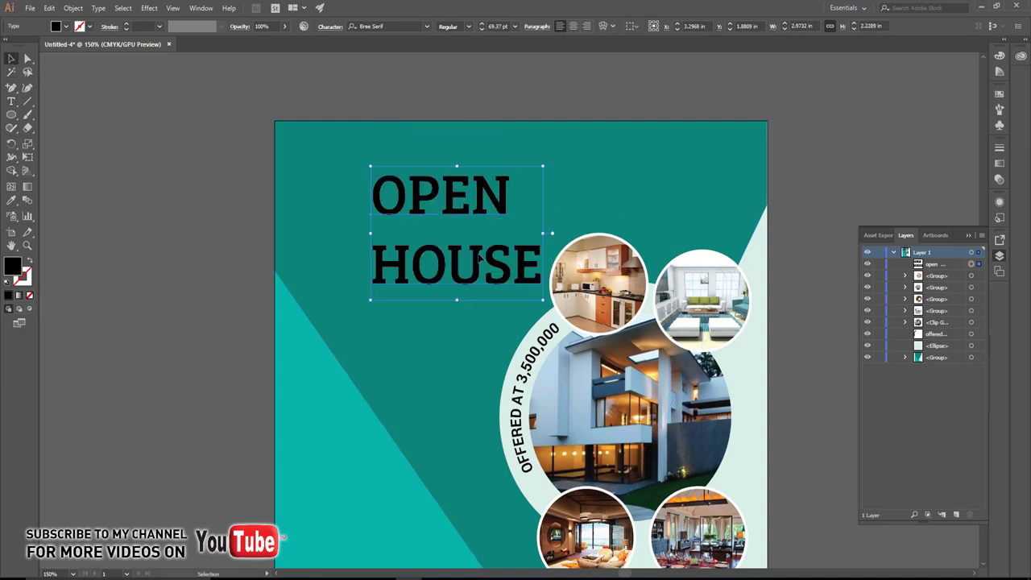
{"action": "key", "text": "alt+Up"}
{"action": "key", "text": "alt+Up"}
{"action": "key", "text": "alt+Up"}
{"action": "key", "text": "alt+Up"}
{"action": "key", "text": "alt+Up"}
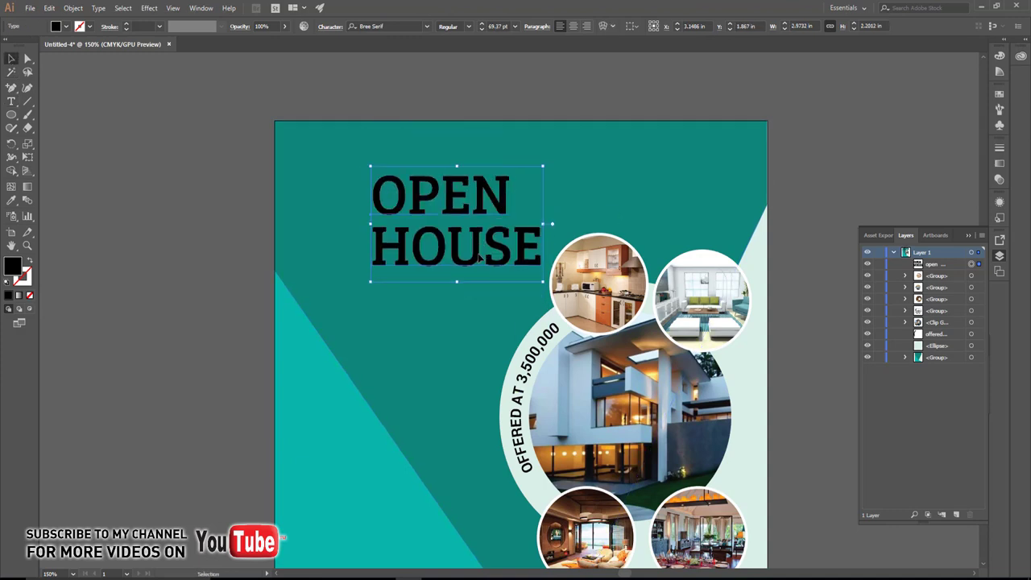
{"action": "key", "text": "alt+Up"}
{"action": "key", "text": "alt+Up"}
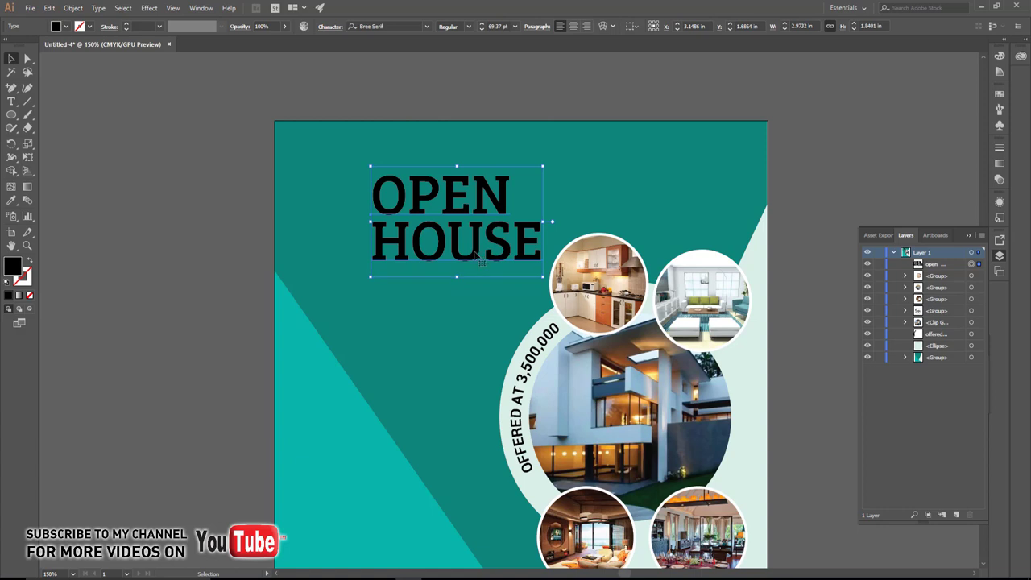
{"action": "key", "text": "t"}
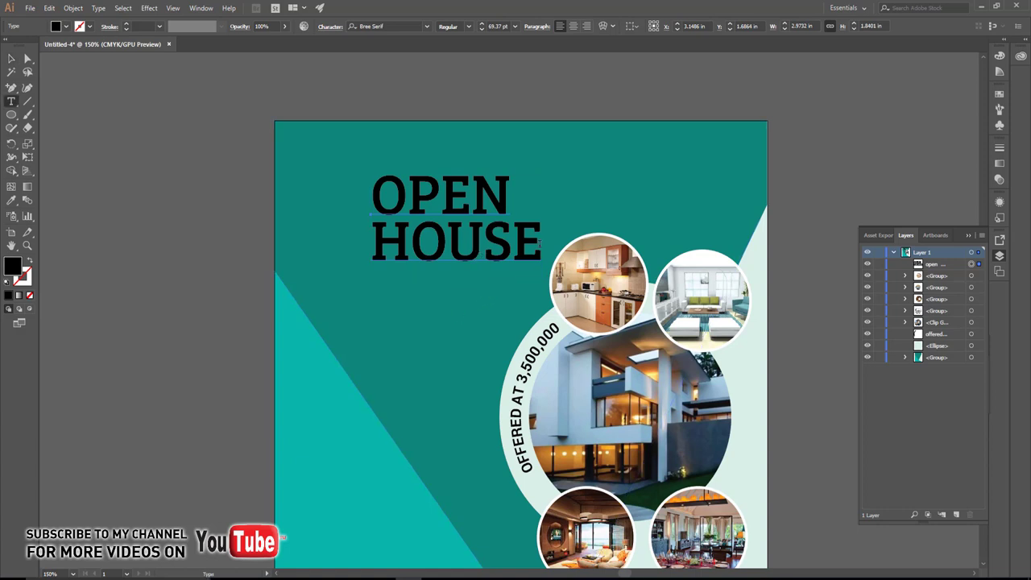
{"action": "left_click_drag", "start_coordinate": [541, 242], "coordinate": [371, 241]}
Step: Colour HOUSE yellow and OPEN white
{"action": "left_click", "coordinate": [66, 27]}
{"action": "left_click", "coordinate": [45, 45]}
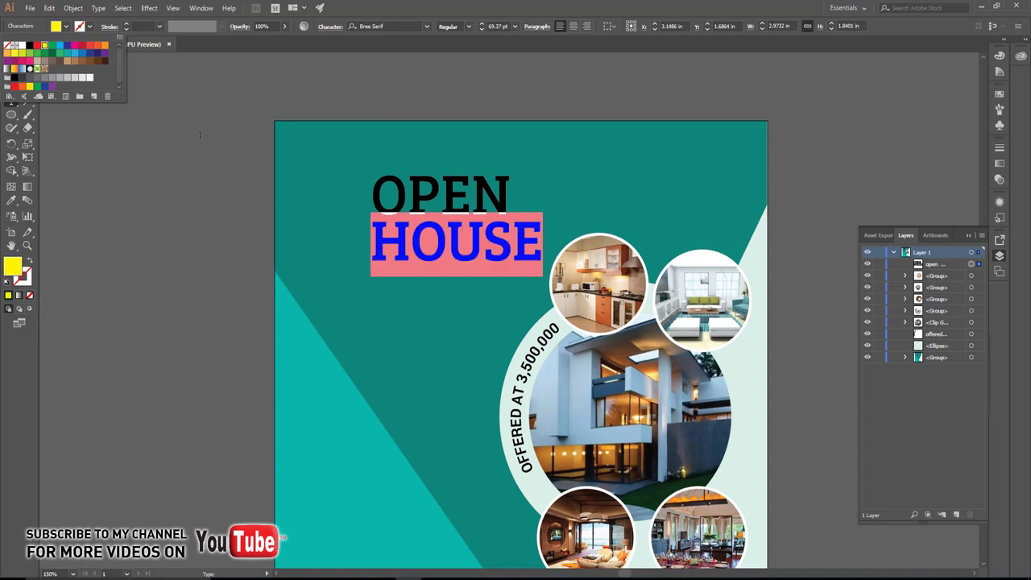
{"action": "left_click_drag", "start_coordinate": [371, 194], "coordinate": [558, 201]}
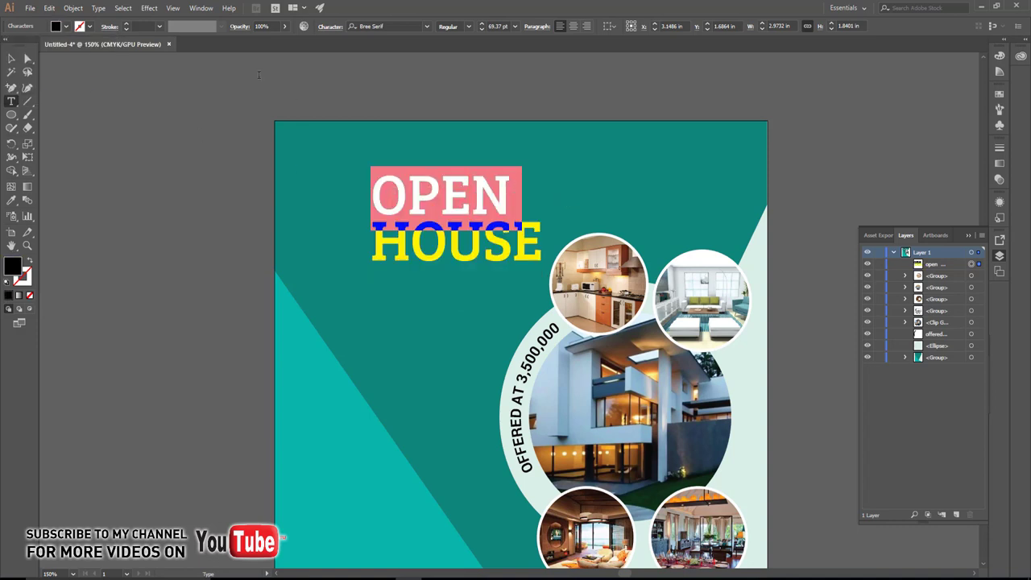
{"action": "left_click", "coordinate": [66, 27]}
{"action": "left_click", "coordinate": [16, 45]}
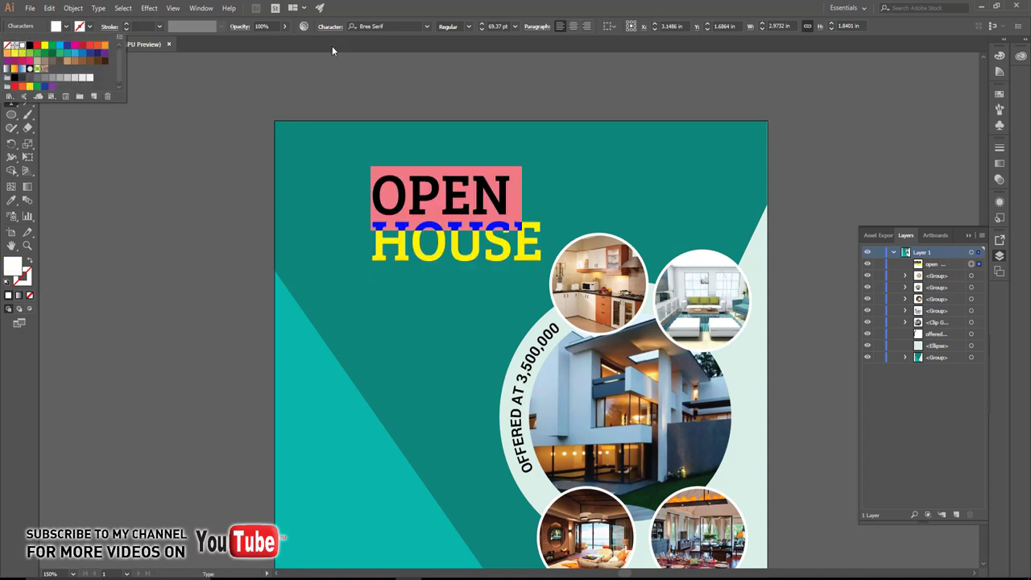
Step: Enlarge OPEN to about 81 pt so it matches HOUSE's width, then deselect
{"action": "left_click", "coordinate": [483, 25]}
{"action": "left_click", "coordinate": [483, 25]}
{"action": "left_click", "coordinate": [482, 25]}
{"action": "left_click", "coordinate": [483, 25]}
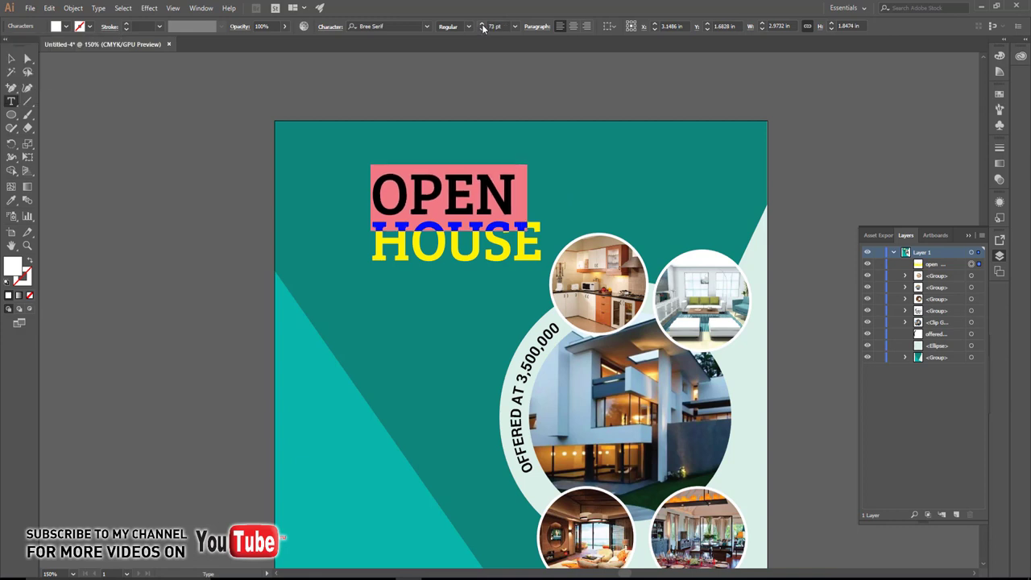
{"action": "left_click", "coordinate": [483, 25]}
{"action": "left_click", "coordinate": [482, 25]}
{"action": "left_click", "coordinate": [483, 25]}
{"action": "left_click", "coordinate": [483, 25]}
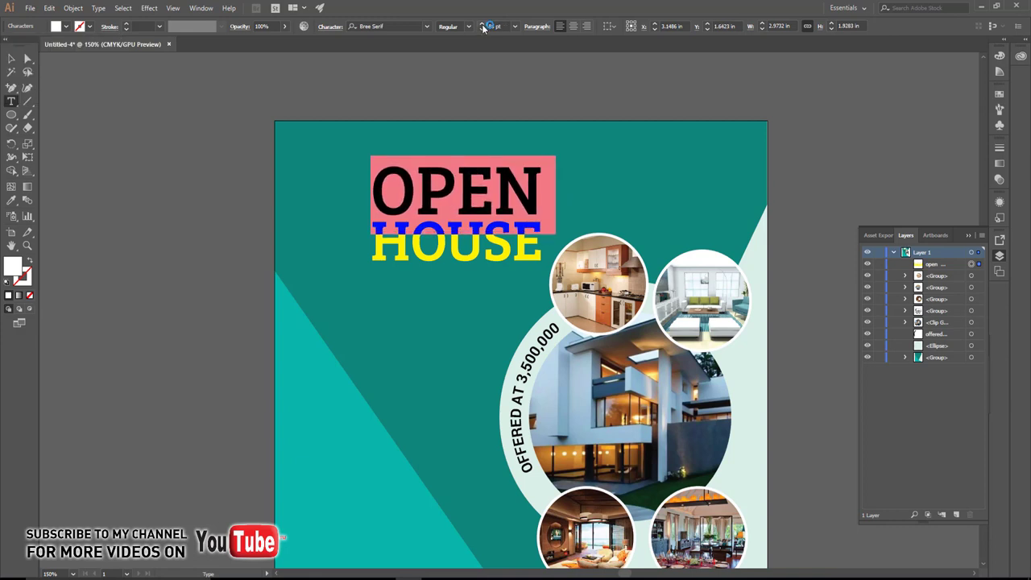
{"action": "left_click", "coordinate": [11, 58]}
{"action": "left_click", "coordinate": [74, 93]}
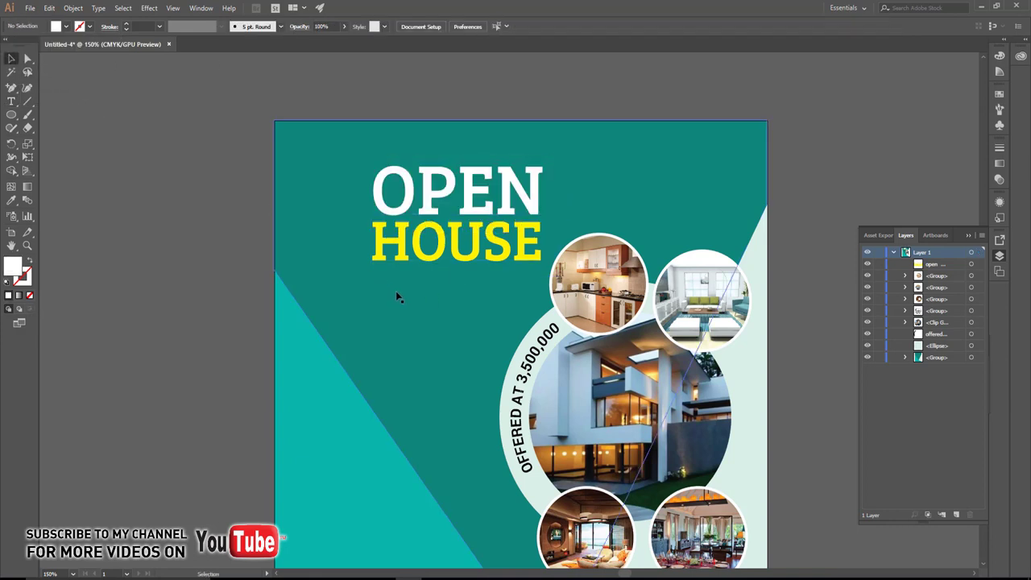
{"action": "scroll", "coordinate": [396, 297], "scroll_direction": "right", "scroll_amount": 2}
{"action": "left_click", "coordinate": [380, 256]}
Step: Create a three-sided polygon with the Polygon Tool
{"action": "left_click", "coordinate": [119, 222]}
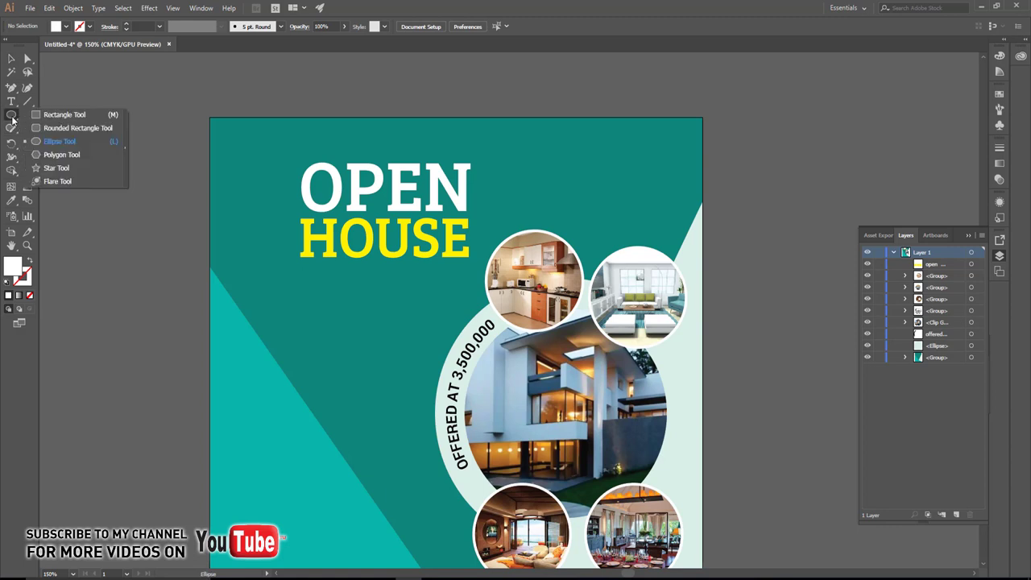
{"action": "left_click_drag", "start_coordinate": [11, 115], "coordinate": [44, 155]}
{"action": "left_click", "coordinate": [277, 176]}
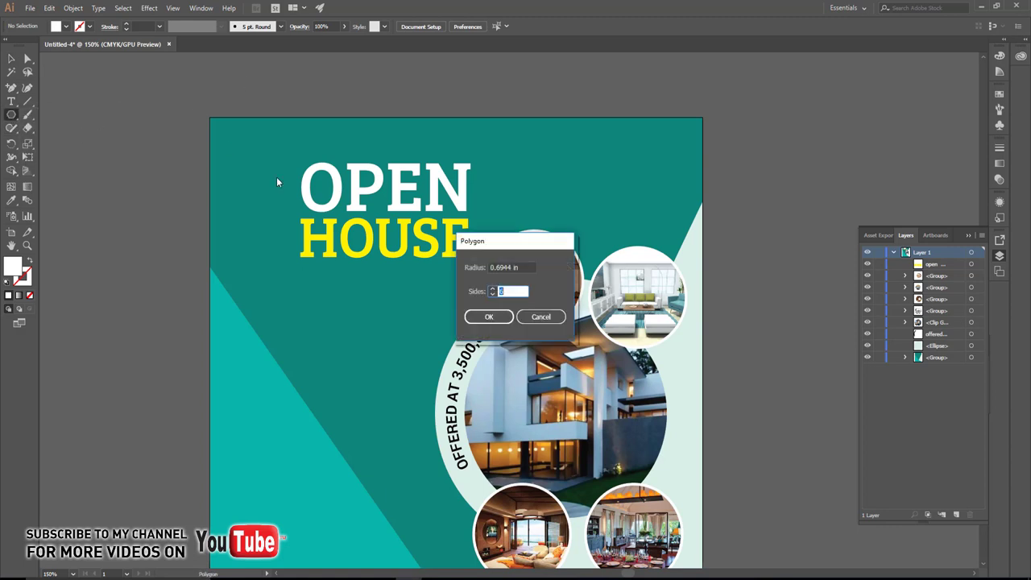
{"action": "left_click", "coordinate": [489, 316]}
{"action": "left_click", "coordinate": [12, 59]}
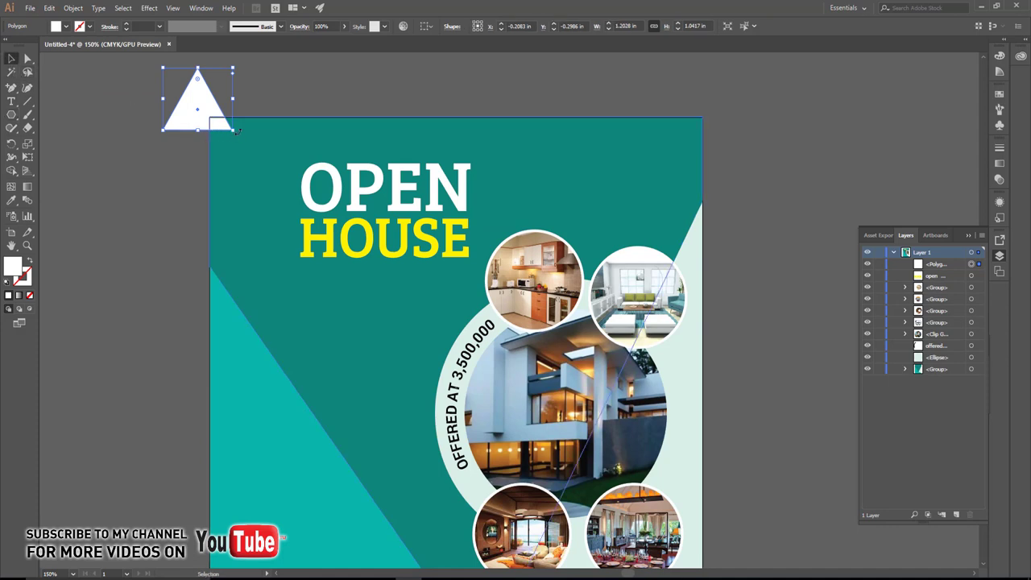
Step: Rotate the triangle 90° to point right, shrink it to about 0.6 in, and fill it yellow
{"action": "left_click_drag", "start_coordinate": [227, 139], "coordinate": [185, 172]}
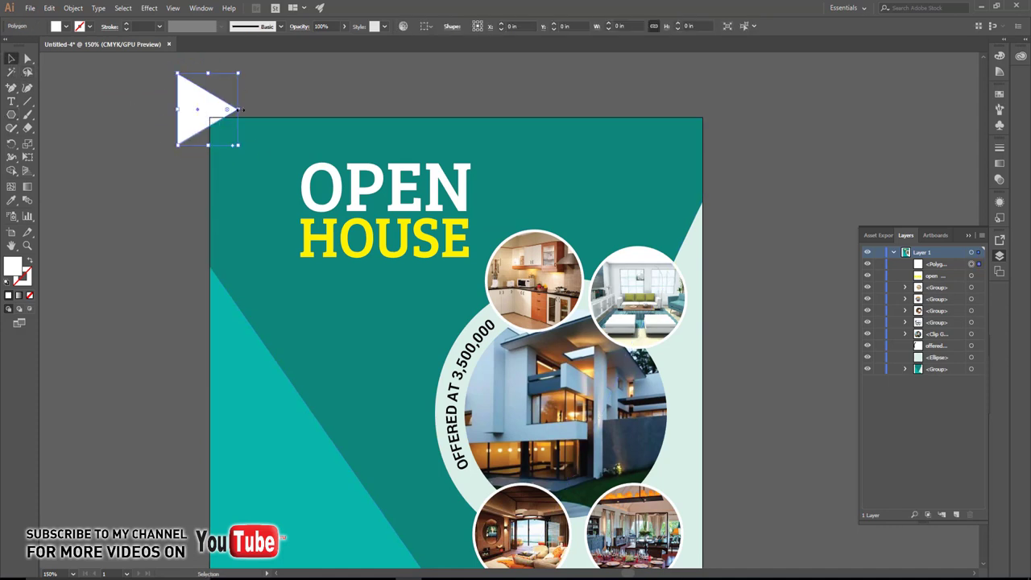
{"action": "mouse_move", "coordinate": [238, 74]}
{"action": "left_mouse_down"}
{"action": "mouse_move", "coordinate": [211, 101]}
{"action": "mouse_move", "coordinate": [238, 202]}
{"action": "left_mouse_up"}
{"action": "left_click", "coordinate": [56, 25]}
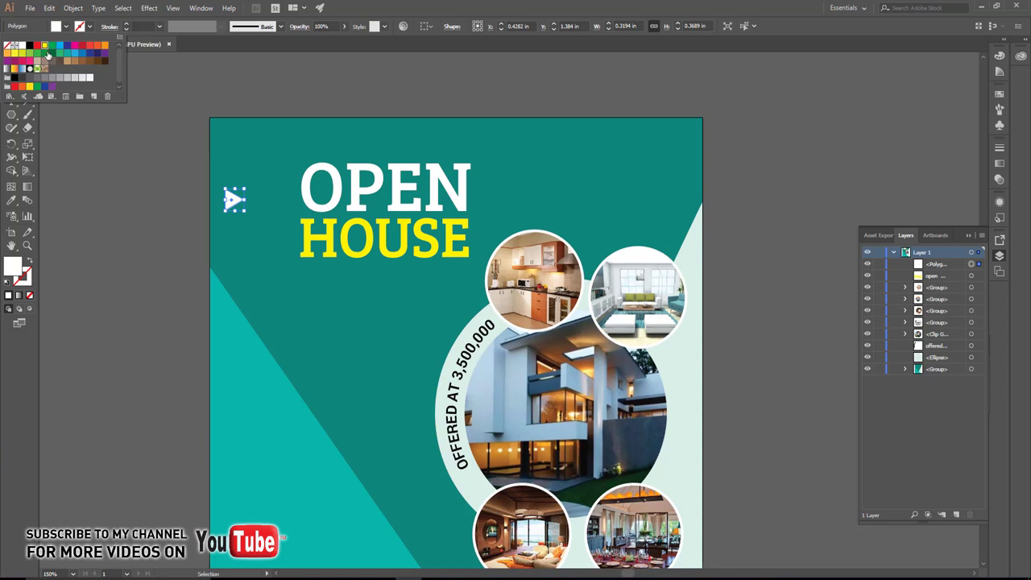
{"action": "left_click", "coordinate": [46, 42]}
{"action": "left_click", "coordinate": [104, 165]}
{"action": "scroll", "coordinate": [310, 221], "scroll_direction": "right", "scroll_amount": 2}
{"action": "scroll", "coordinate": [310, 222], "scroll_direction": "down", "scroll_amount": 3}
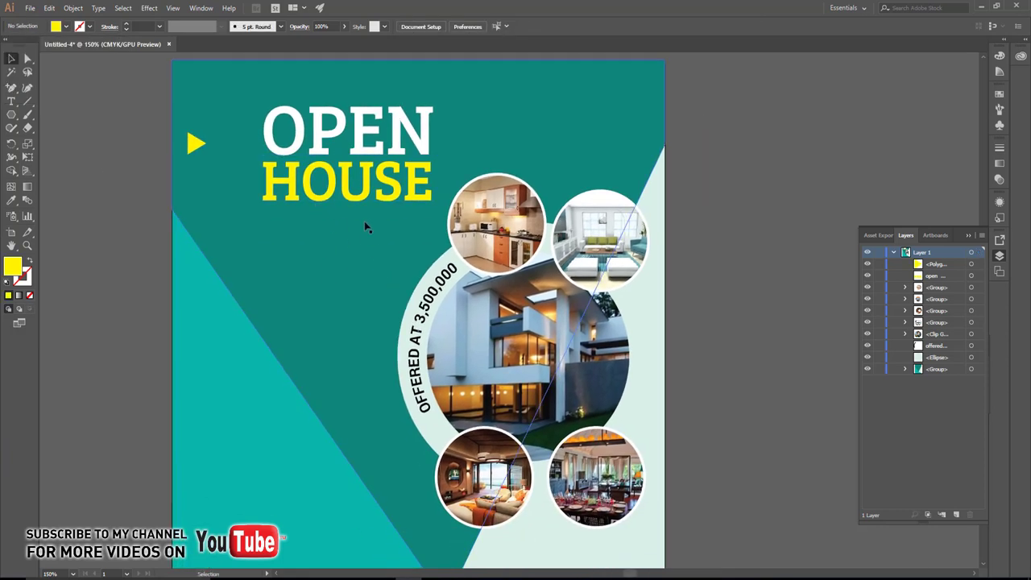
Step: Duplicate the heading, set it to 18 pt, and type FRIDAY, APRIL 24 and 2:00 - 5:00
{"action": "left_click_drag", "start_coordinate": [352, 180], "coordinate": [338, 298]}
{"action": "double_click", "coordinate": [338, 298]}
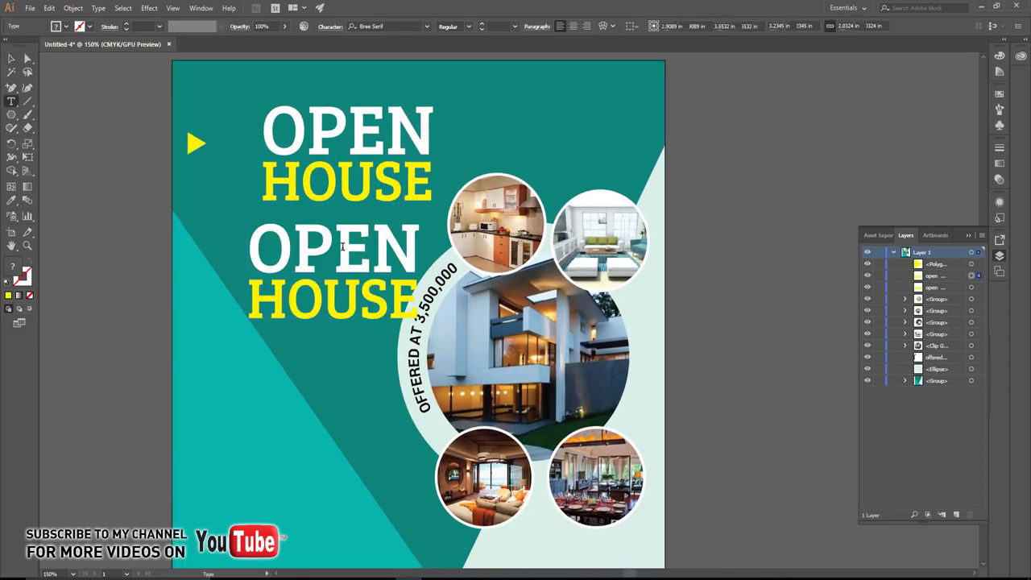
{"action": "key", "text": "ctrl+a"}
{"action": "left_click", "coordinate": [515, 27]}
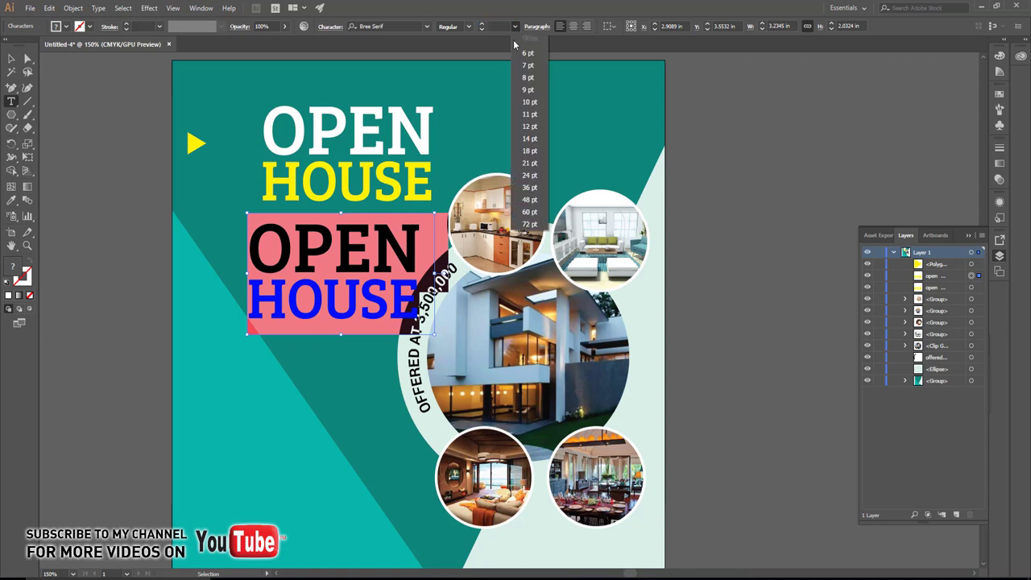
{"action": "left_click", "coordinate": [529, 150]}
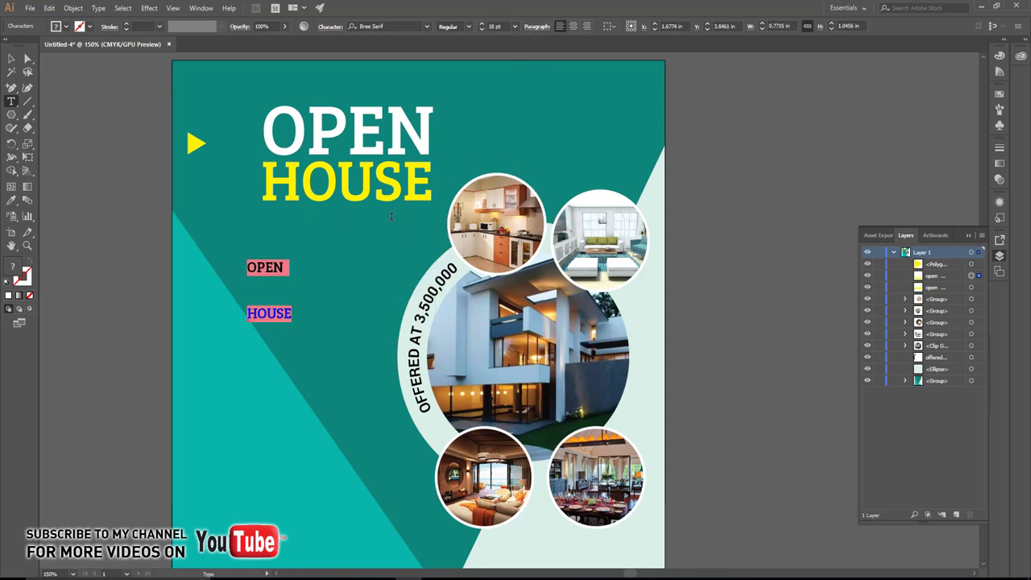
{"action": "type", "text": "FRID"}
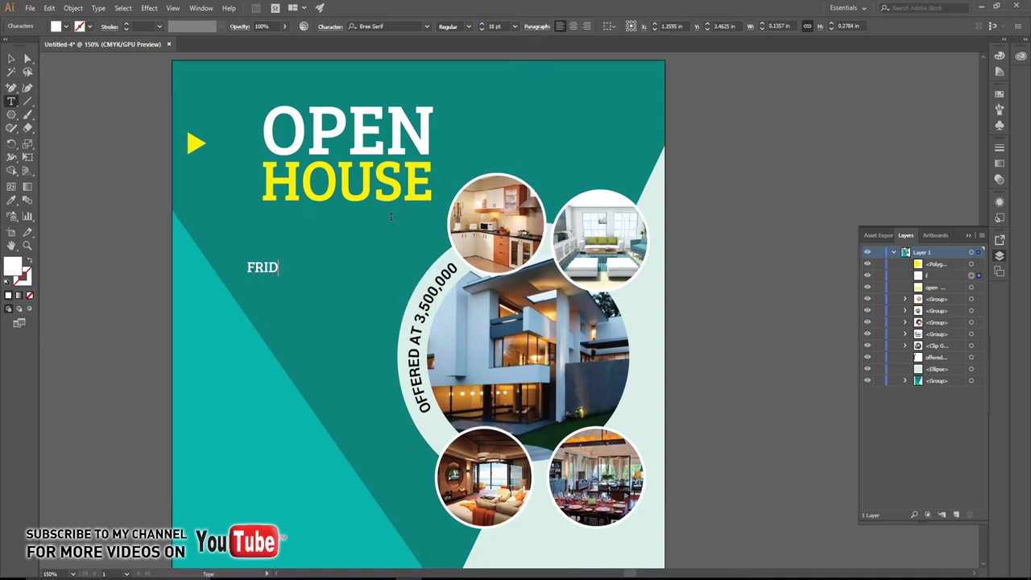
{"action": "type", "text": "AY, "}
{"action": "type", "text": "APRIL 2"}
{"action": "type", "text": "4"}
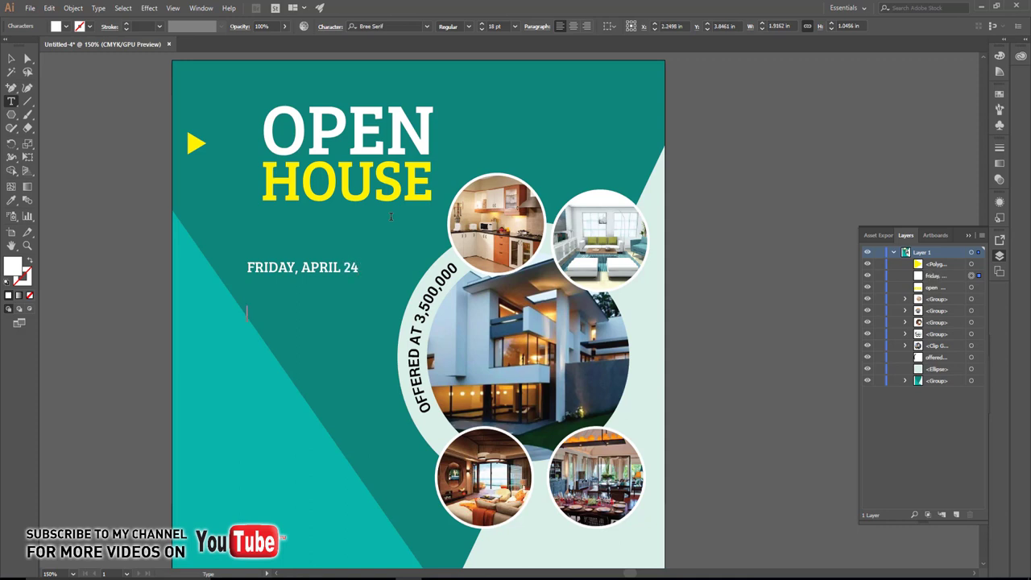
{"action": "type", "text": "2:"}
{"action": "type", "text": "00 - 5:0"}
{"action": "type", "text": "00"}
Step: Set the date lines to Auto leading, centre-align them, and place them under HOUSE slightly enlarged
{"action": "key", "text": "ctrl+a"}
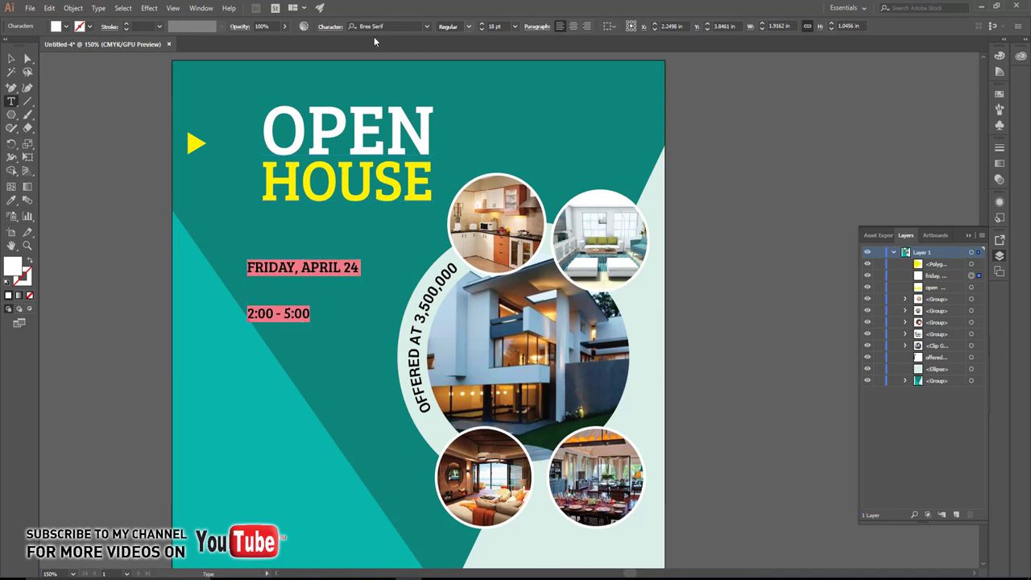
{"action": "left_click", "coordinate": [331, 27]}
{"action": "left_click", "coordinate": [333, 93]}
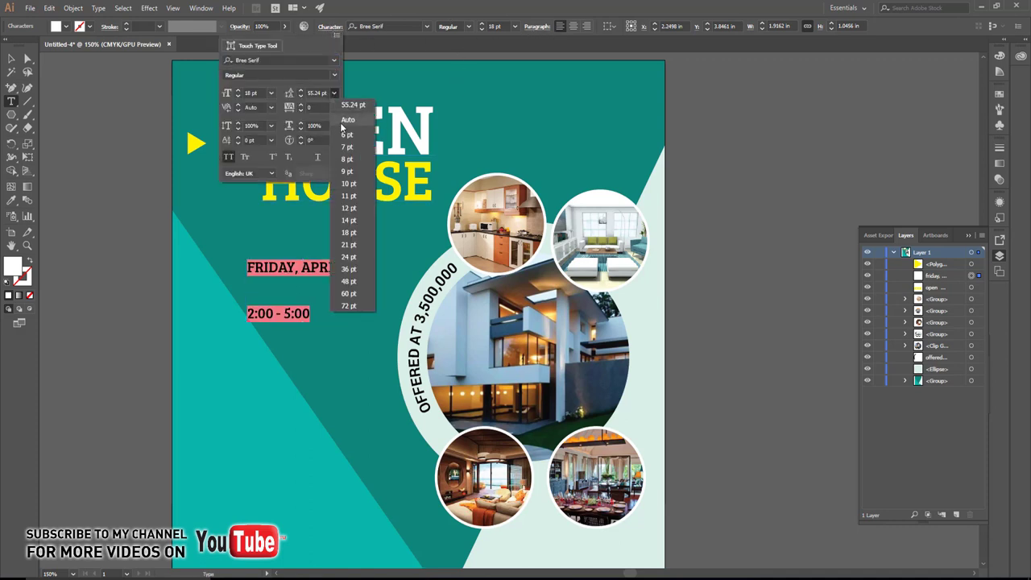
{"action": "left_click", "coordinate": [350, 104]}
{"action": "left_click", "coordinate": [573, 28]}
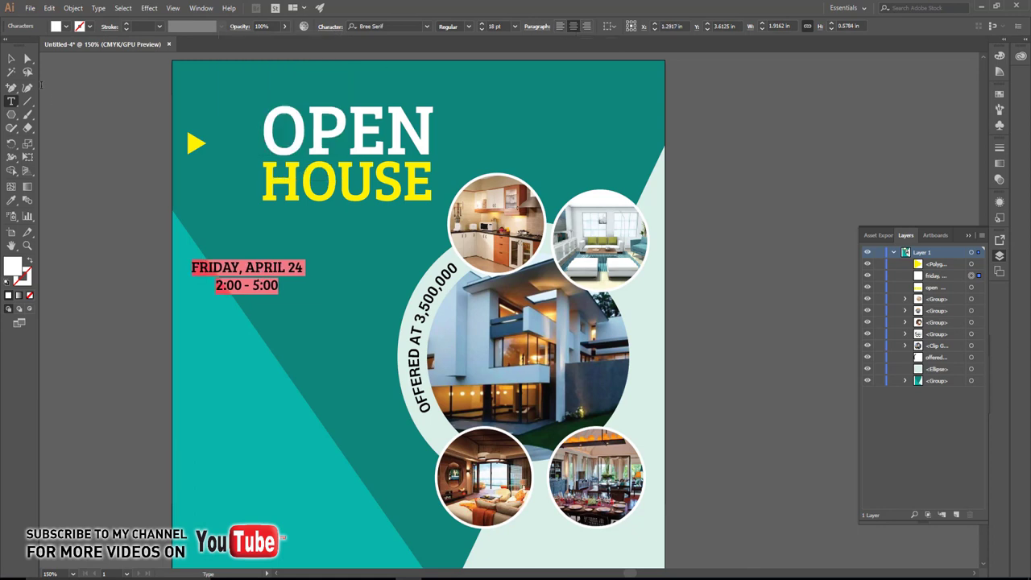
{"action": "left_click", "coordinate": [12, 58]}
{"action": "left_click_drag", "start_coordinate": [242, 270], "coordinate": [339, 226]}
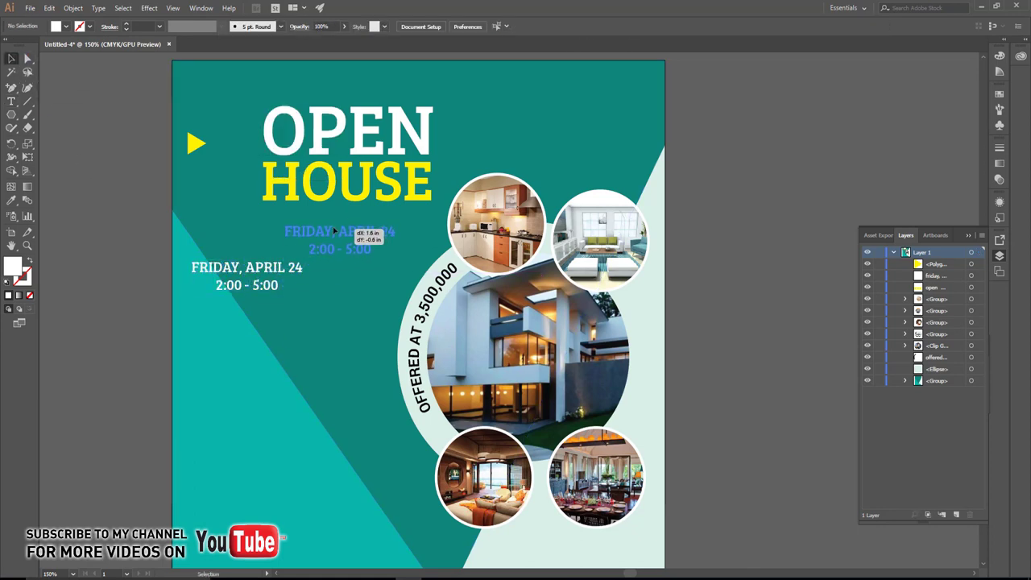
{"action": "left_click_drag", "start_coordinate": [405, 253], "coordinate": [410, 257]}
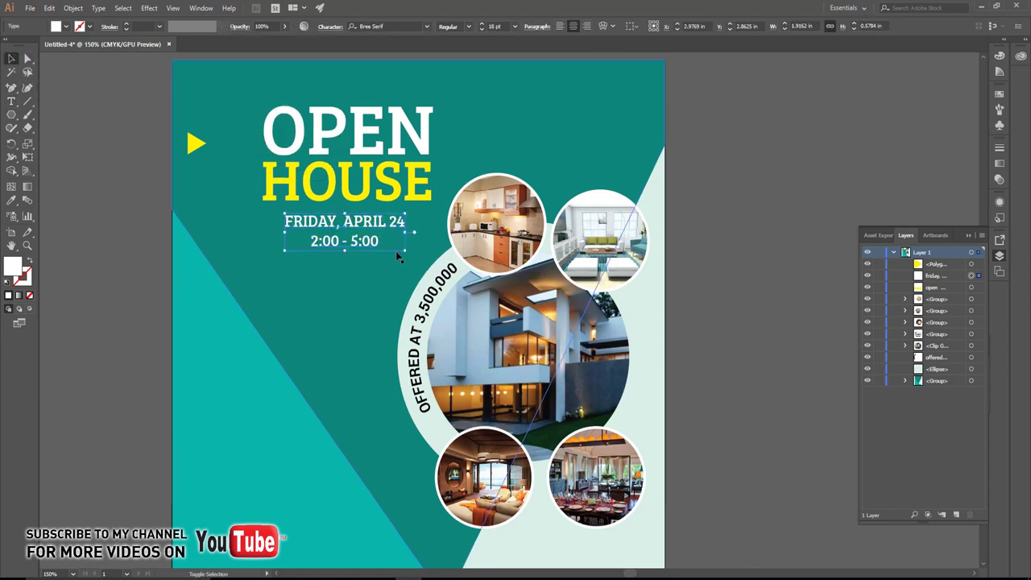
{"action": "left_click", "coordinate": [60, 129]}
Step: Draw a white horizontal line under HOUSE and Alt-drag a copy just below it
{"action": "left_click", "coordinate": [28, 101]}
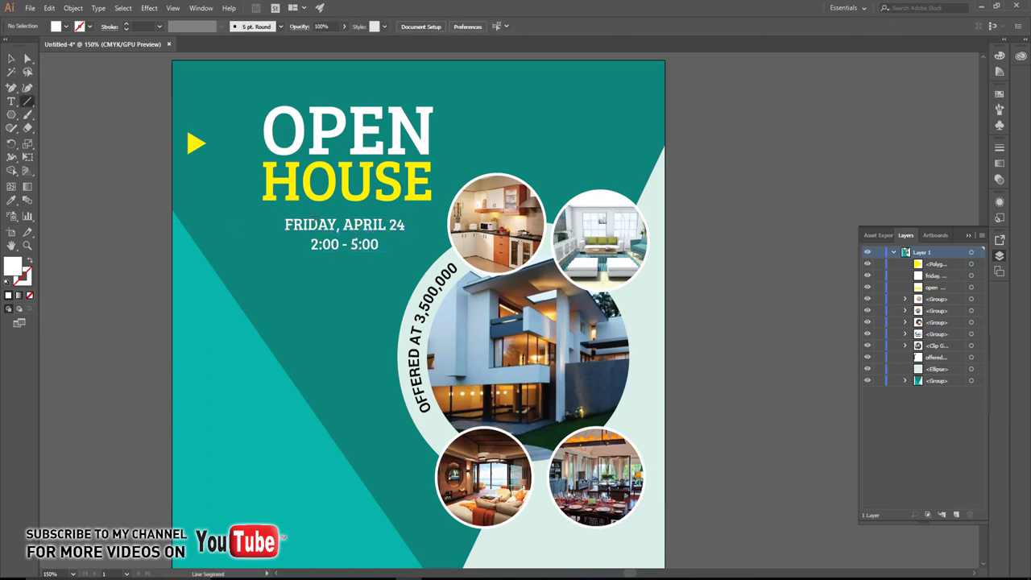
{"action": "scroll", "coordinate": [315, 216], "scroll_direction": "up", "scroll_amount": 3}
{"action": "left_click_drag", "start_coordinate": [211, 196], "coordinate": [550, 196]}
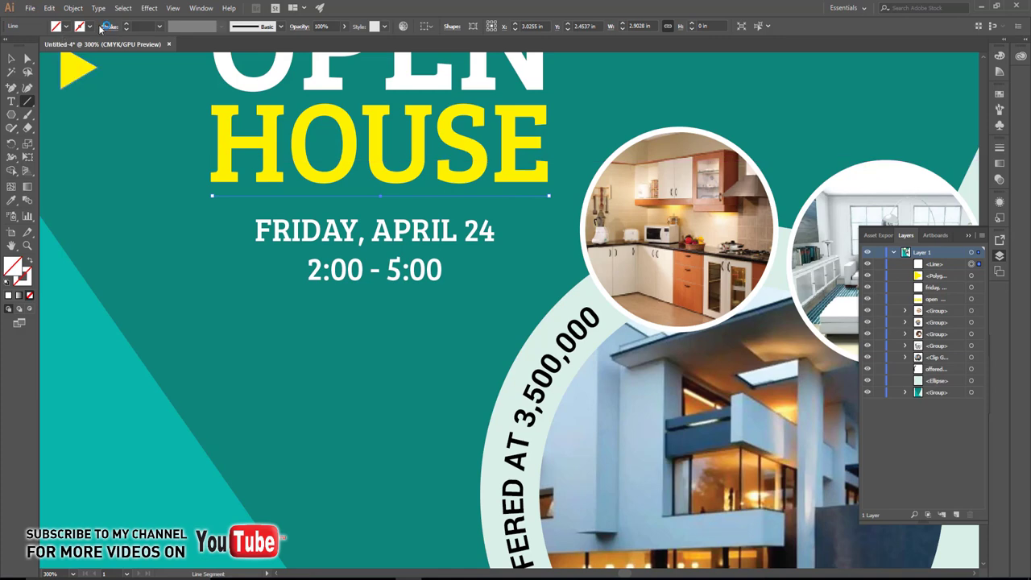
{"action": "left_click", "coordinate": [79, 27]}
{"action": "left_click", "coordinate": [14, 45]}
{"action": "left_click", "coordinate": [80, 26]}
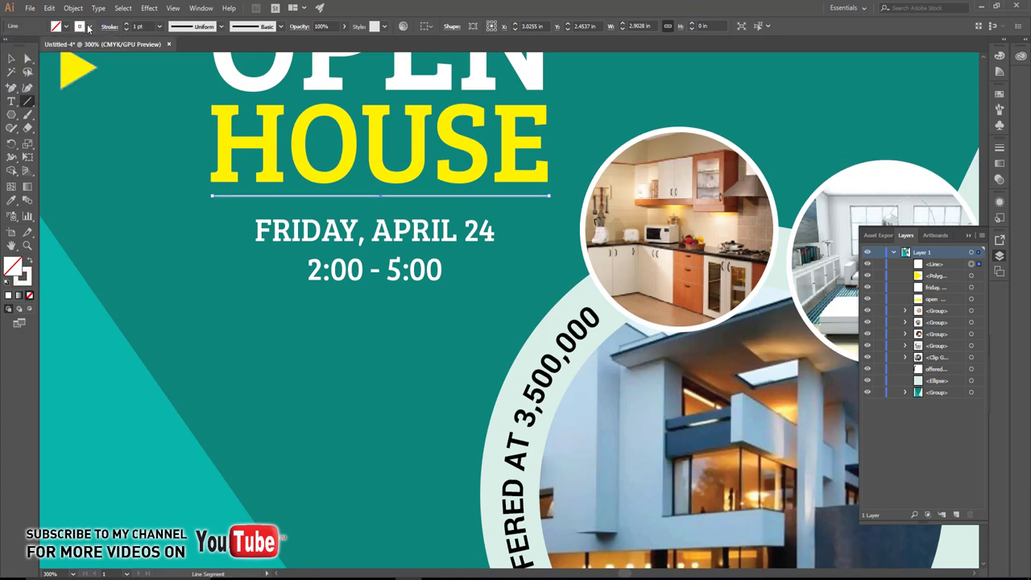
{"action": "left_click", "coordinate": [11, 58]}
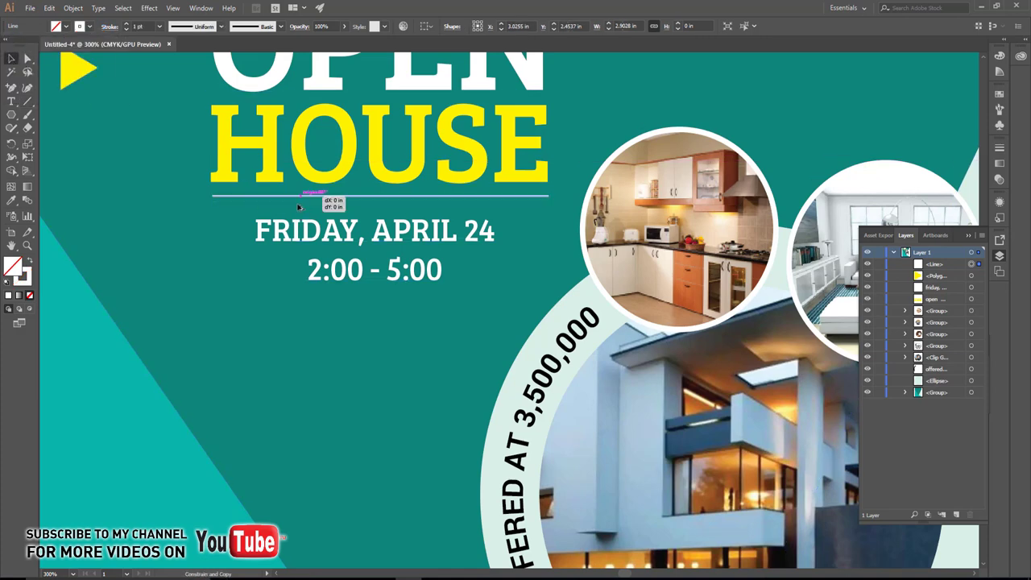
{"action": "left_click_drag", "start_coordinate": [302, 198], "coordinate": [296, 204]}
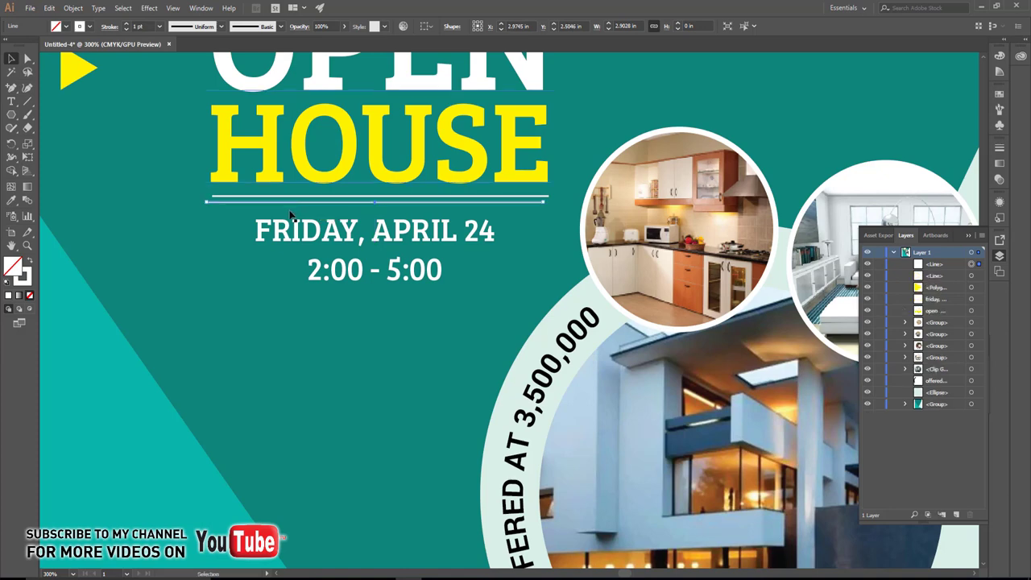
{"action": "left_click", "coordinate": [472, 196], "text": "shift"}
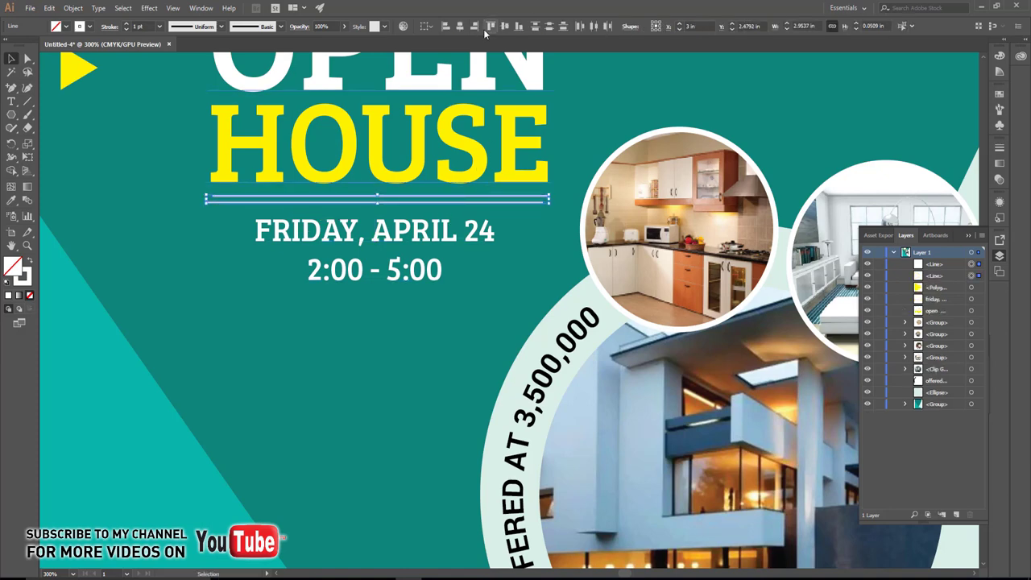
{"action": "key", "text": "ctrl+shift+a"}
{"action": "key", "text": "ctrl+minus"}
{"action": "key", "text": "ctrl+minus"}
Step: Copy the date text down-left and retype it as BEST QUALITY / 100 QUARANTED
{"action": "left_click_drag", "start_coordinate": [351, 287], "coordinate": [410, 214]}
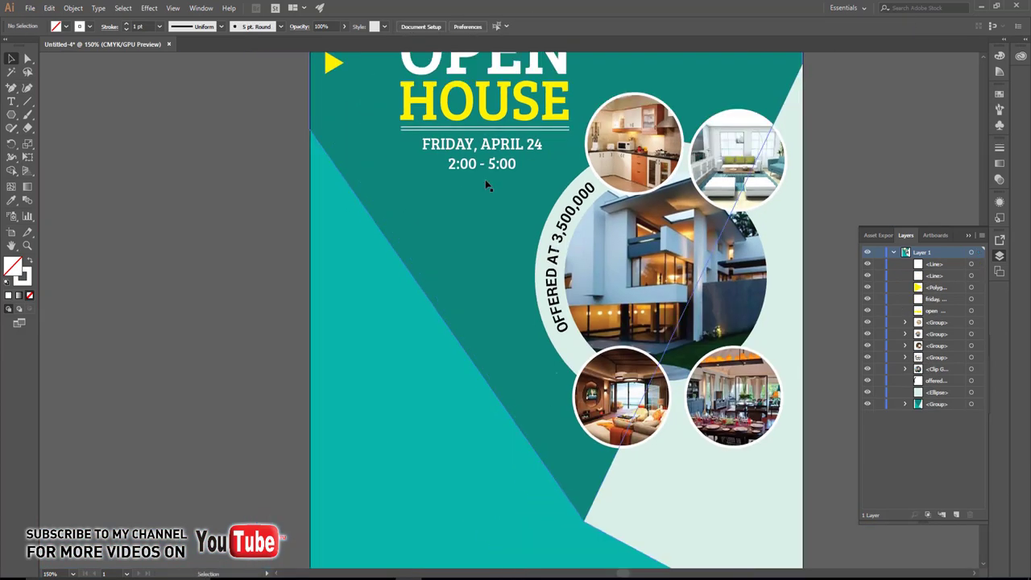
{"action": "left_click_drag", "start_coordinate": [482, 166], "coordinate": [399, 388]}
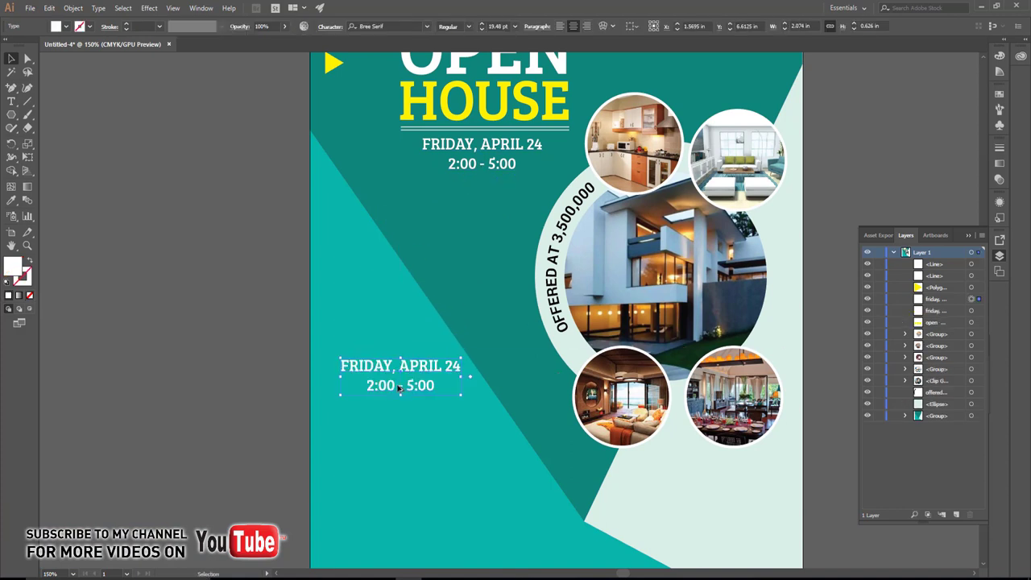
{"action": "key", "text": "t"}
{"action": "left_click", "coordinate": [402, 358]}
{"action": "key", "text": "ctrl+a"}
{"action": "type", "text": "BES"}
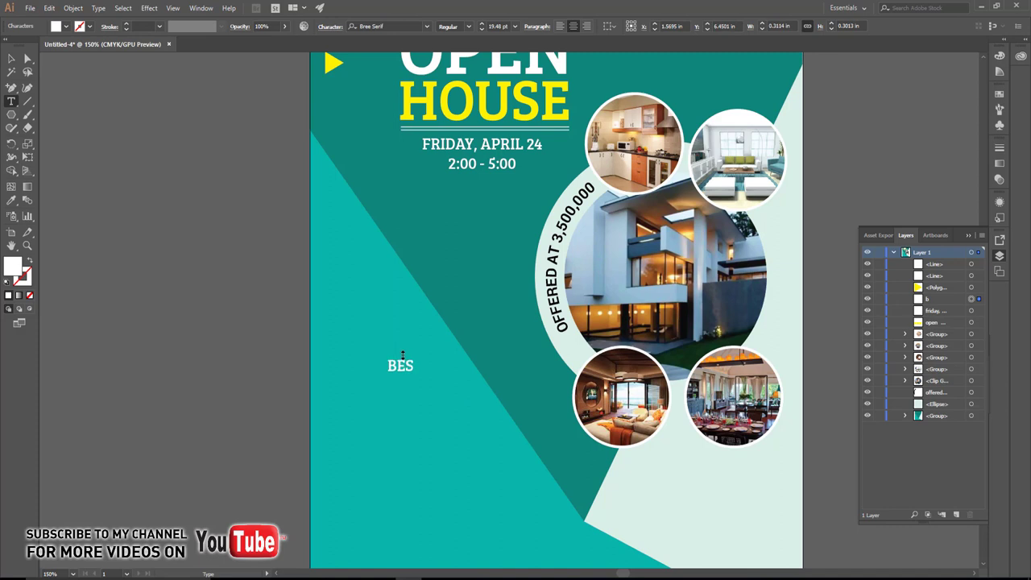
{"action": "type", "text": "T QUALI"}
{"action": "type", "text": "TY"}
{"action": "key", "text": "Escape"}
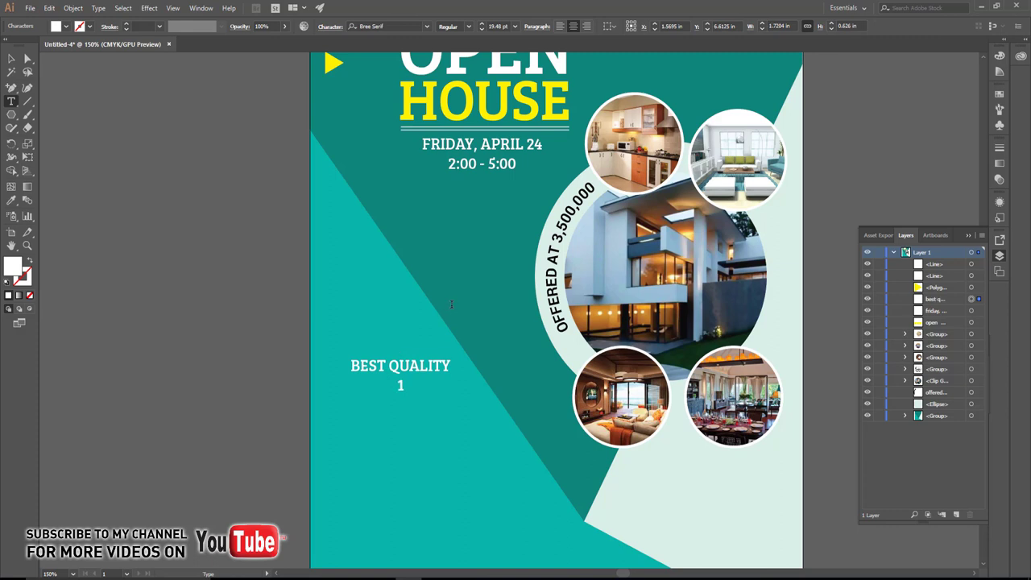
{"action": "type", "text": "00 Q"}
{"action": "type", "text": "UA"}
{"action": "type", "text": "RANTE"}
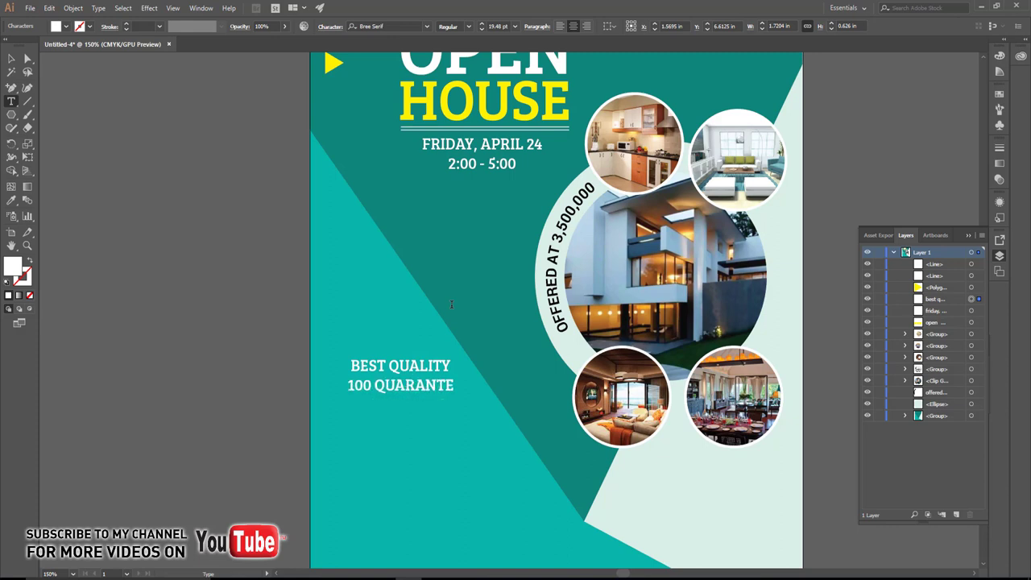
{"action": "type", "text": "D"}
Step: Left-align the tagline and move it up and to the left
{"action": "key", "text": "ctrl+a"}
{"action": "left_click", "coordinate": [559, 25]}
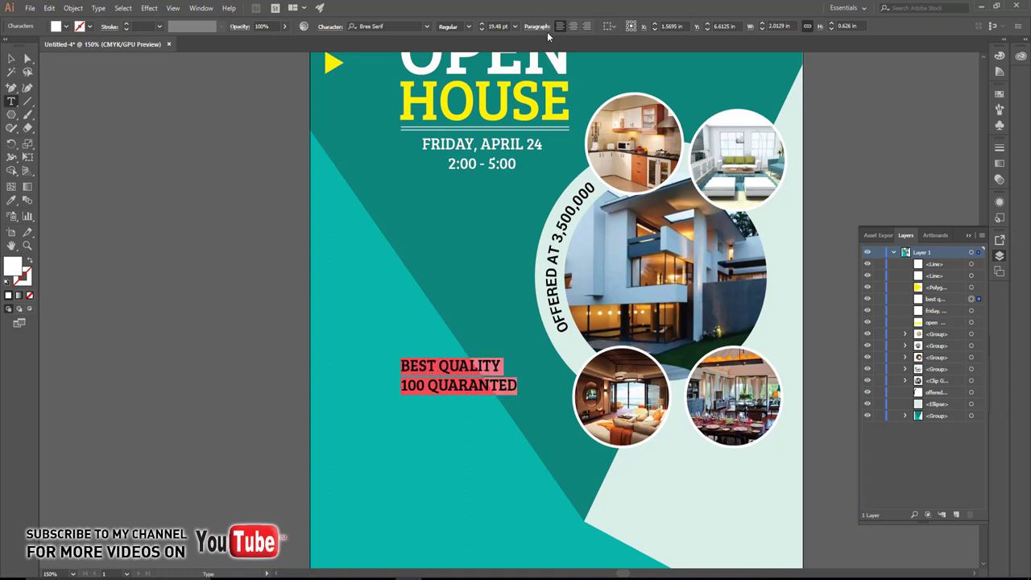
{"action": "left_click", "coordinate": [12, 60]}
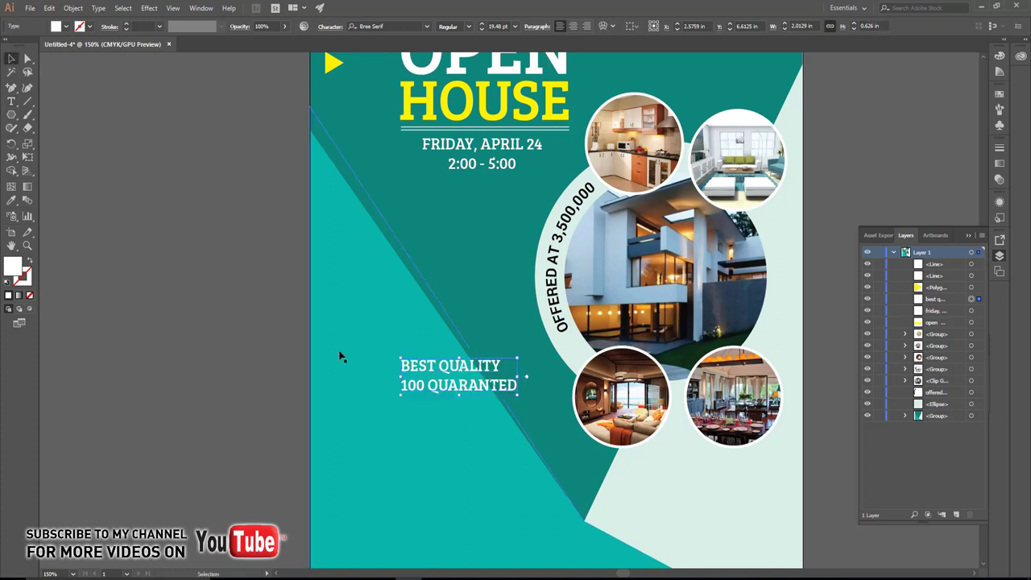
{"action": "mouse_move", "coordinate": [442, 369]}
{"action": "left_mouse_down"}
{"action": "mouse_move", "coordinate": [386, 301]}
{"action": "mouse_move", "coordinate": [415, 350]}
{"action": "left_mouse_up"}
Step: Duplicate the tagline and retype it starting with FEATURES and 5 BEDS ROOM
{"action": "key", "text": "t"}
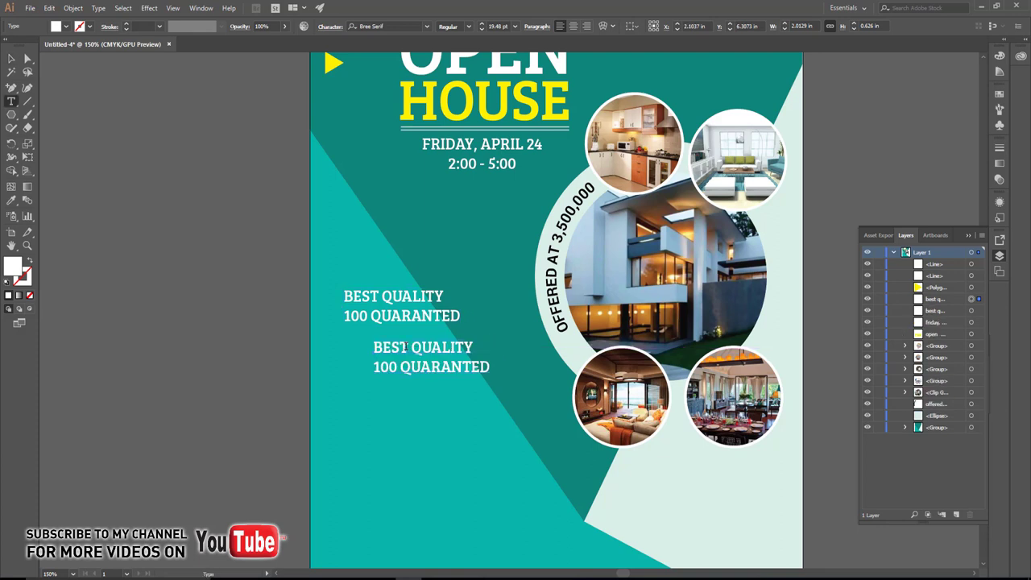
{"action": "left_click", "coordinate": [405, 352]}
{"action": "key", "text": "ctrl+a"}
{"action": "type", "text": "FE"}
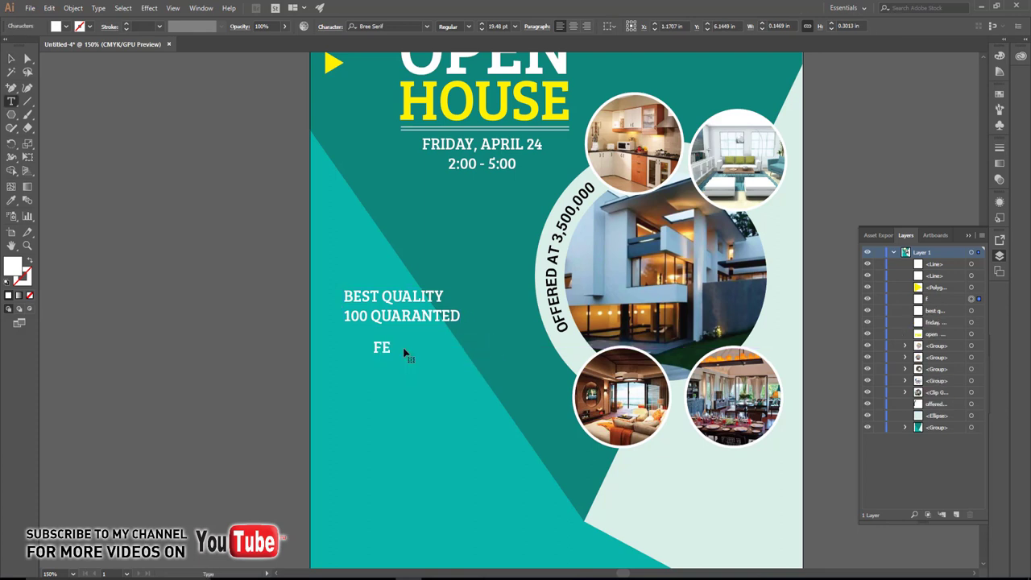
{"action": "type", "text": "ATUR"}
{"action": "type", "text": "ES"}
{"action": "key", "text": "Escape"}
{"action": "type", "text": "BEDS"}
{"action": "type", "text": " ROOM"}
Step: Add 4 BATHROOM, BUILD IN 2018 and 5 CAR CARAGES lines, correcting BEDS ROOM to BEDROOM
{"action": "key", "text": "Return"}
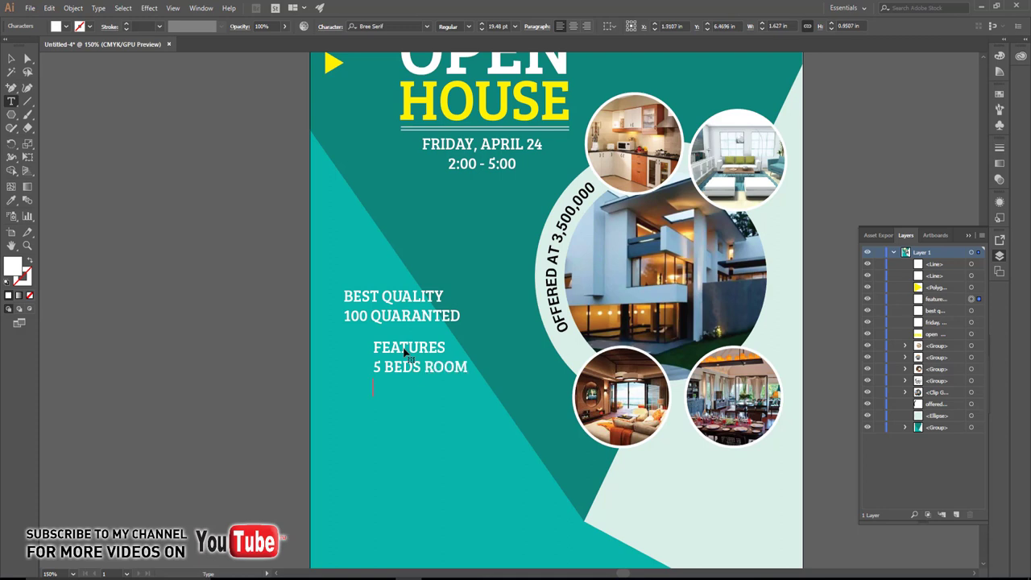
{"action": "type", "text": "4 BAT"}
{"action": "type", "text": "HROOM"}
{"action": "key", "text": "Return"}
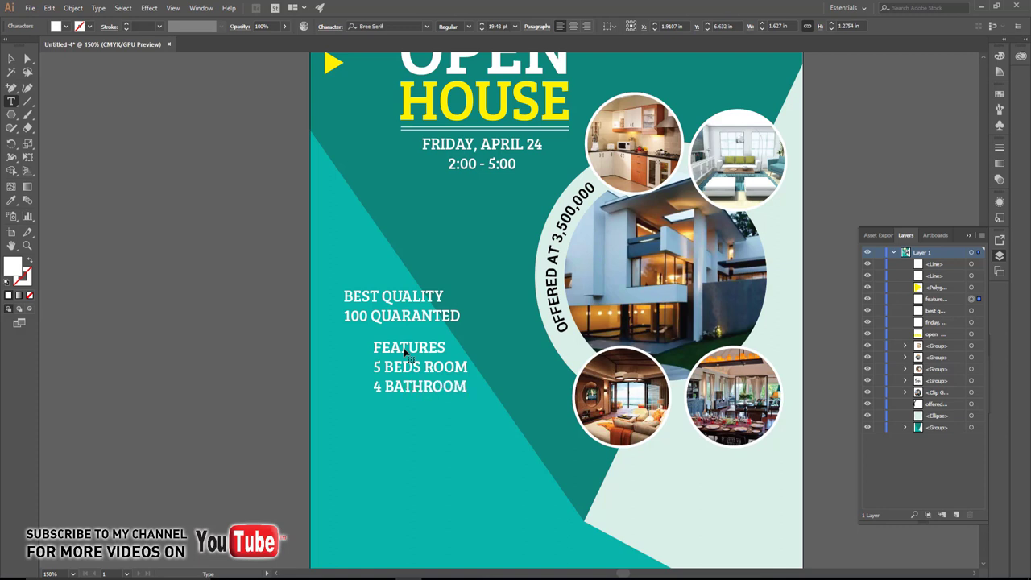
{"action": "type", "text": "BU"}
{"action": "key", "text": "BackSpace"}
{"action": "key", "text": "BackSpace"}
{"action": "type", "text": "BUIL"}
{"action": "type", "text": "D IN "}
{"action": "type", "text": "2018 5"}
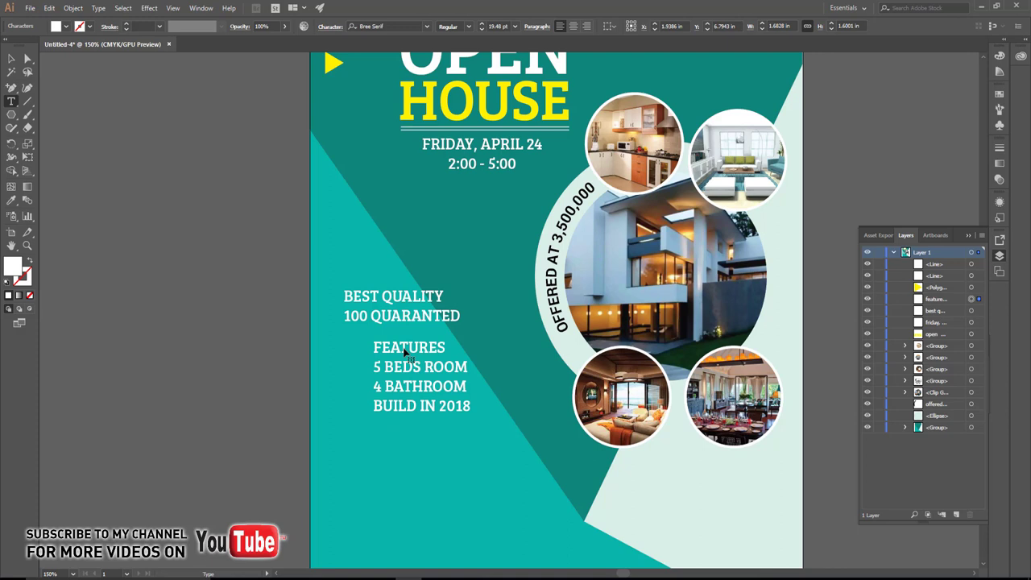
{"action": "type", "text": " CAR CARAGES"}
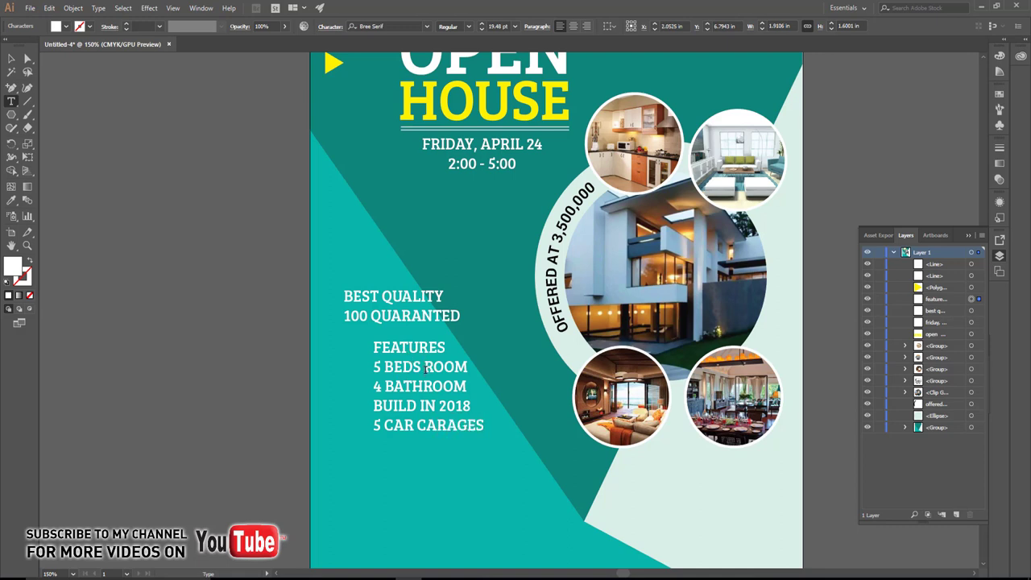
{"action": "key", "text": "BackSpace"}
{"action": "key", "text": "BackSpace"}
Step: Rotate the tagline 90° and move it beside the features list
{"action": "left_click", "coordinate": [11, 58]}
{"action": "right_click", "coordinate": [399, 291]}
{"action": "mouse_move", "coordinate": [431, 434]}
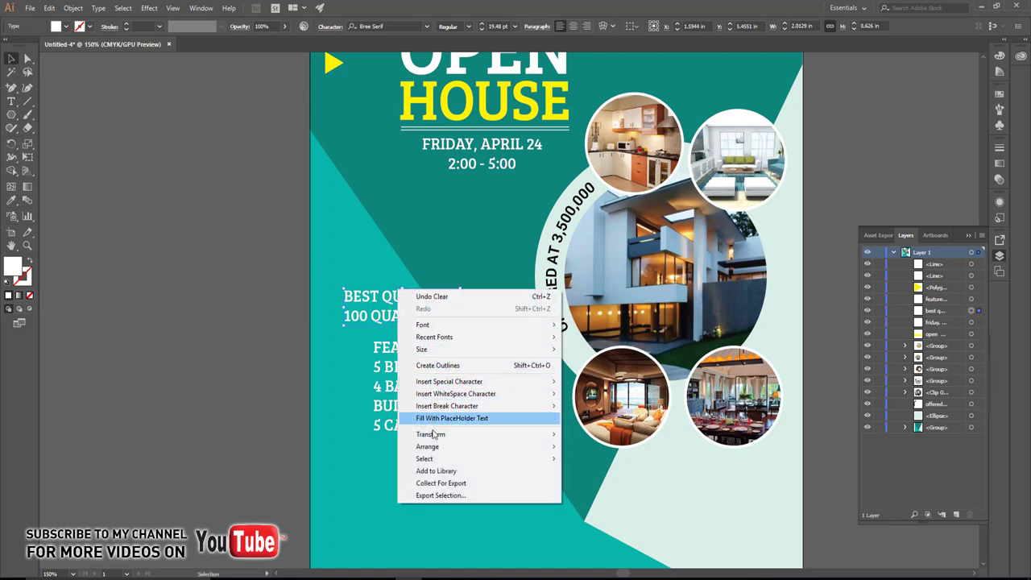
{"action": "left_click", "coordinate": [587, 462]}
{"action": "type", "text": "90"}
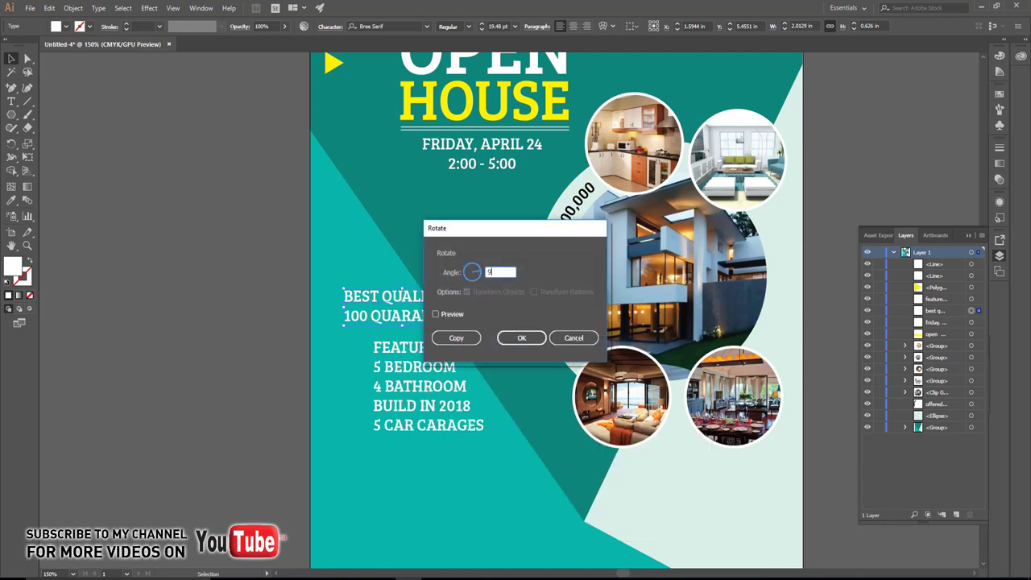
{"action": "key", "text": "Return"}
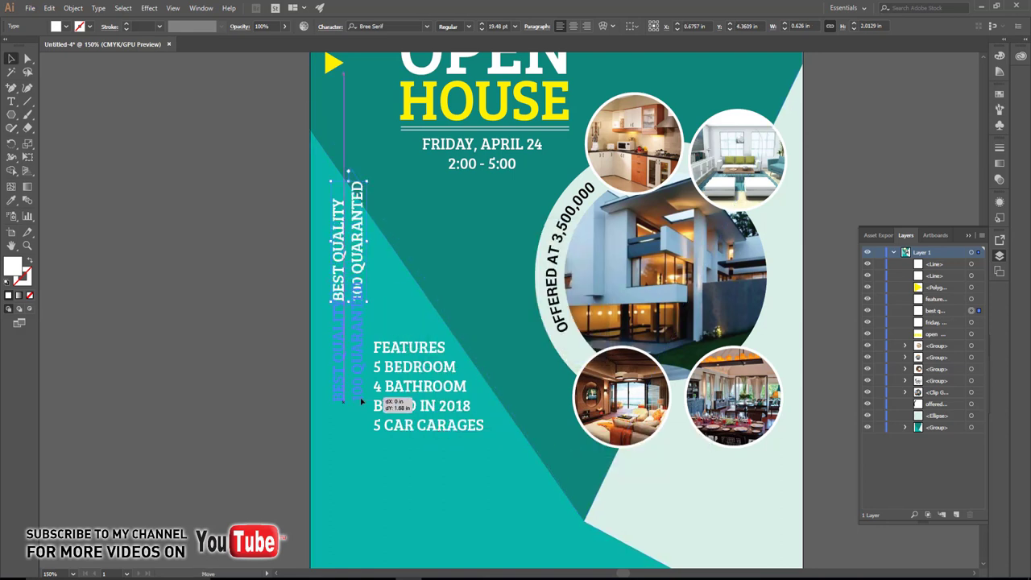
{"action": "mouse_move", "coordinate": [349, 242]}
{"action": "left_mouse_down"}
{"action": "mouse_move", "coordinate": [349, 342]}
{"action": "mouse_move", "coordinate": [407, 307]}
{"action": "mouse_move", "coordinate": [411, 293]}
{"action": "left_mouse_up"}
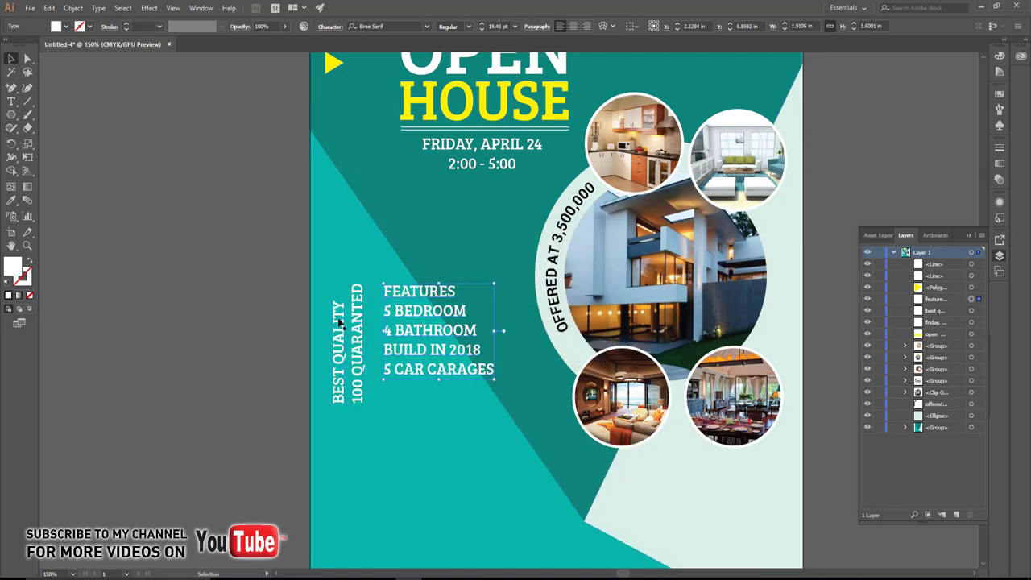
Step: Set the BEST QUALITY line to 23 pt
{"action": "key", "text": "t"}
{"action": "left_click_drag", "start_coordinate": [339, 403], "coordinate": [339, 300]}
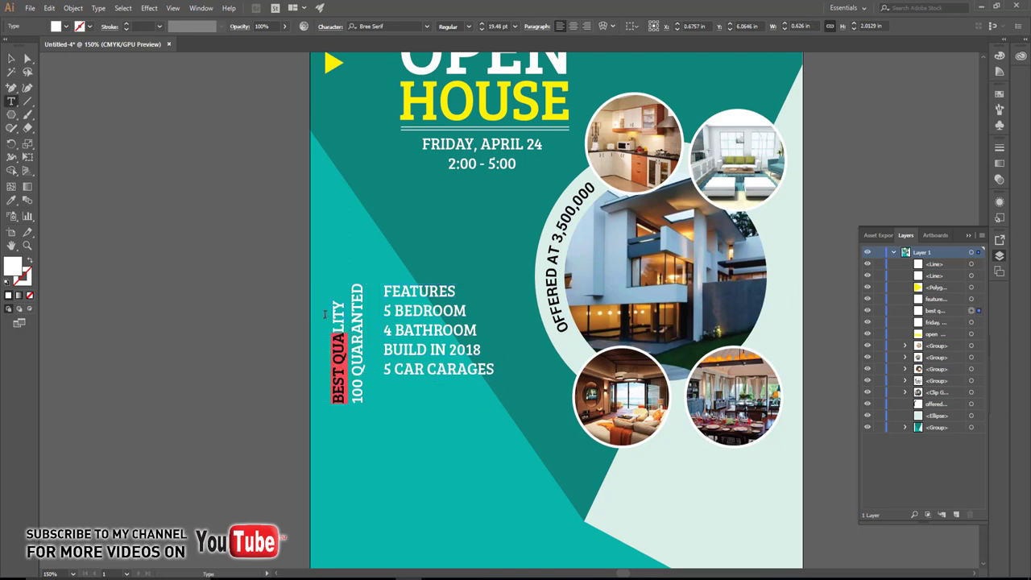
{"action": "left_click", "coordinate": [482, 27]}
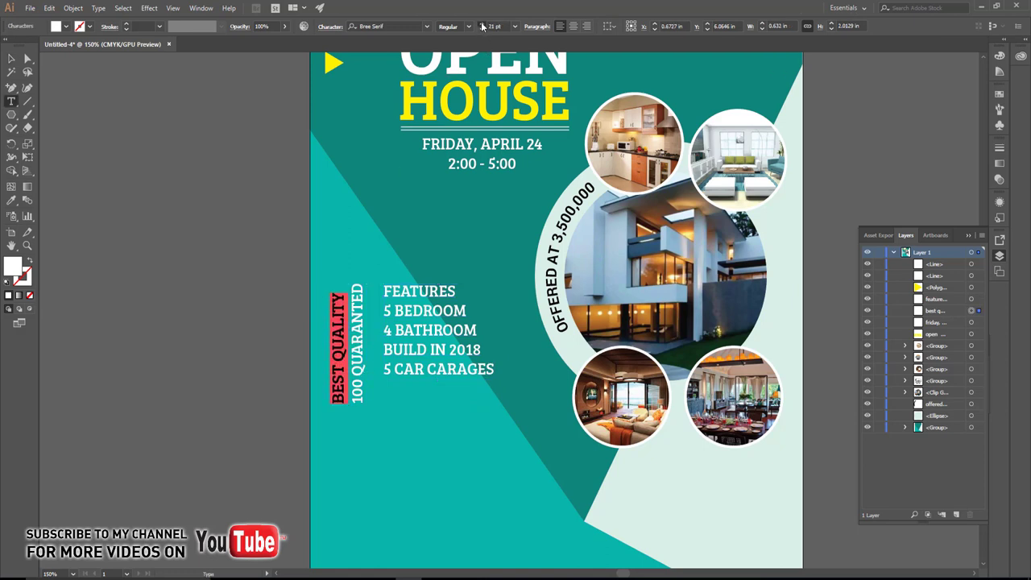
{"action": "left_click", "coordinate": [481, 27]}
{"action": "left_click", "coordinate": [482, 30]}
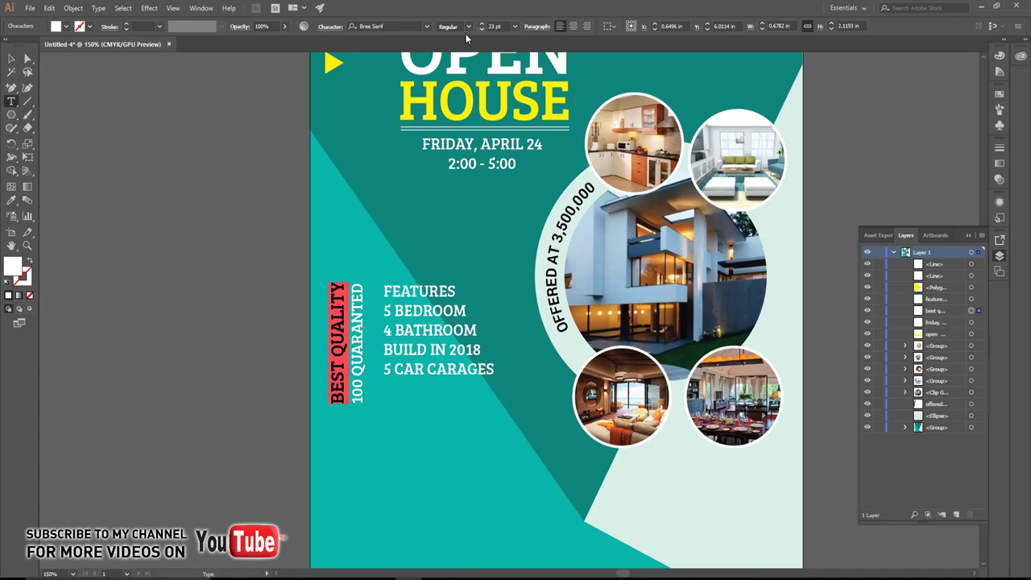
{"action": "left_click", "coordinate": [11, 58]}
{"action": "scroll", "coordinate": [336, 302], "scroll_direction": "up", "scroll_amount": 1}
Step: Draw a tall rectangle over the BEST QUALITY line
{"action": "scroll", "coordinate": [338, 314], "scroll_direction": "up", "scroll_amount": 1}
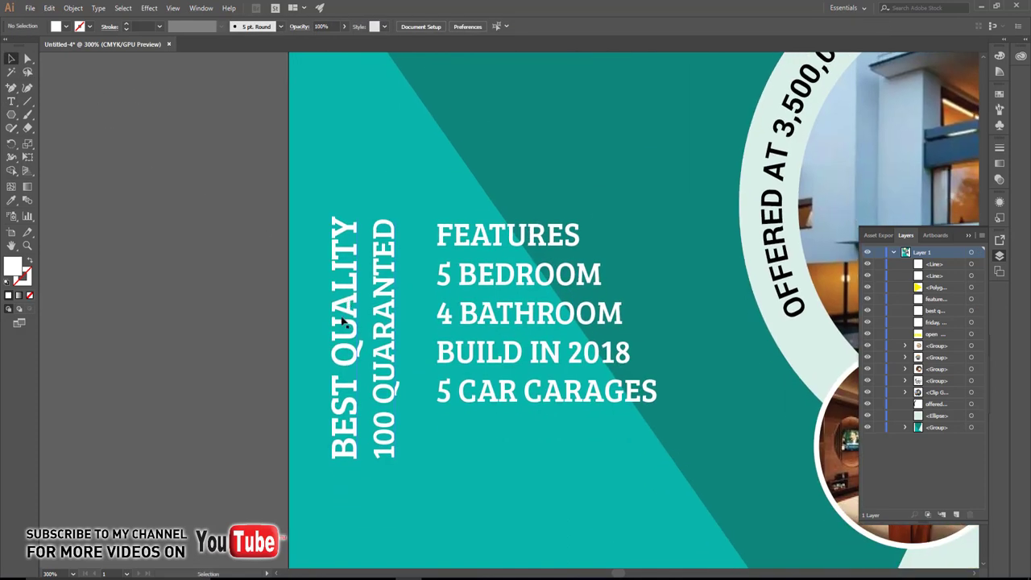
{"action": "scroll", "coordinate": [343, 320], "scroll_direction": "up", "scroll_amount": 1}
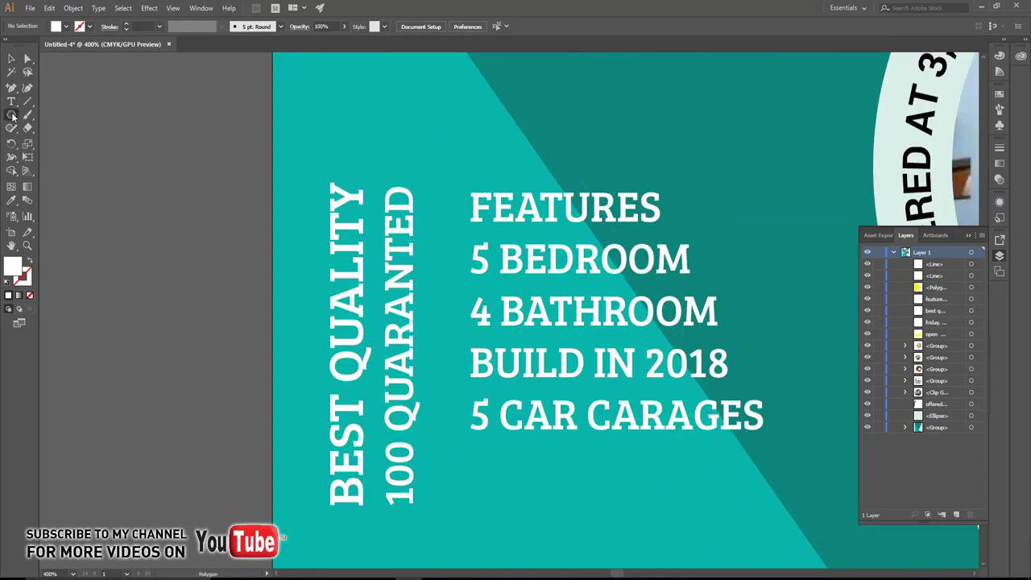
{"action": "left_click_drag", "start_coordinate": [12, 115], "coordinate": [48, 114]}
{"action": "mouse_move", "coordinate": [323, 180]}
{"action": "left_mouse_down"}
{"action": "mouse_move", "coordinate": [369, 522]}
{"action": "mouse_move", "coordinate": [374, 513]}
{"action": "left_mouse_up"}
{"action": "left_click", "coordinate": [11, 59]}
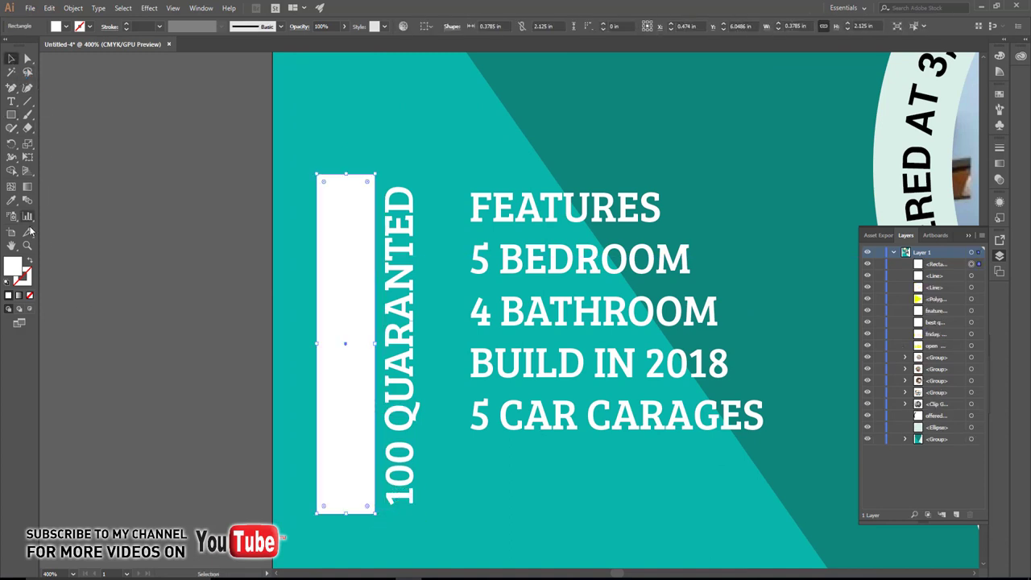
Step: Fill the rectangle with a golden colour from the Color Picker
{"action": "double_click", "coordinate": [12, 269]}
{"action": "left_click_drag", "start_coordinate": [532, 318], "coordinate": [521, 347]}
{"action": "left_click", "coordinate": [500, 305]}
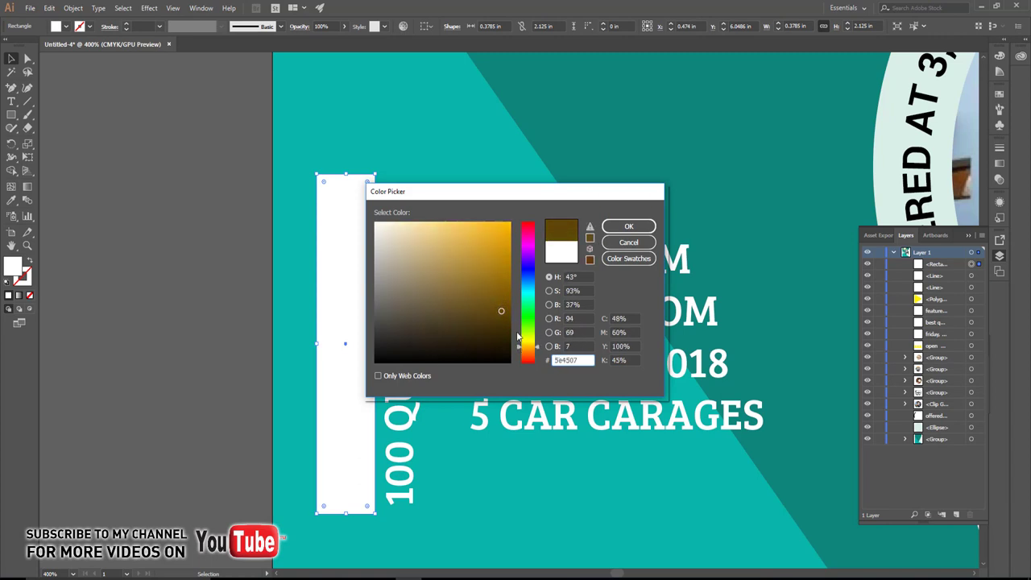
{"action": "left_click_drag", "start_coordinate": [500, 299], "coordinate": [492, 260]}
{"action": "left_click", "coordinate": [627, 227]}
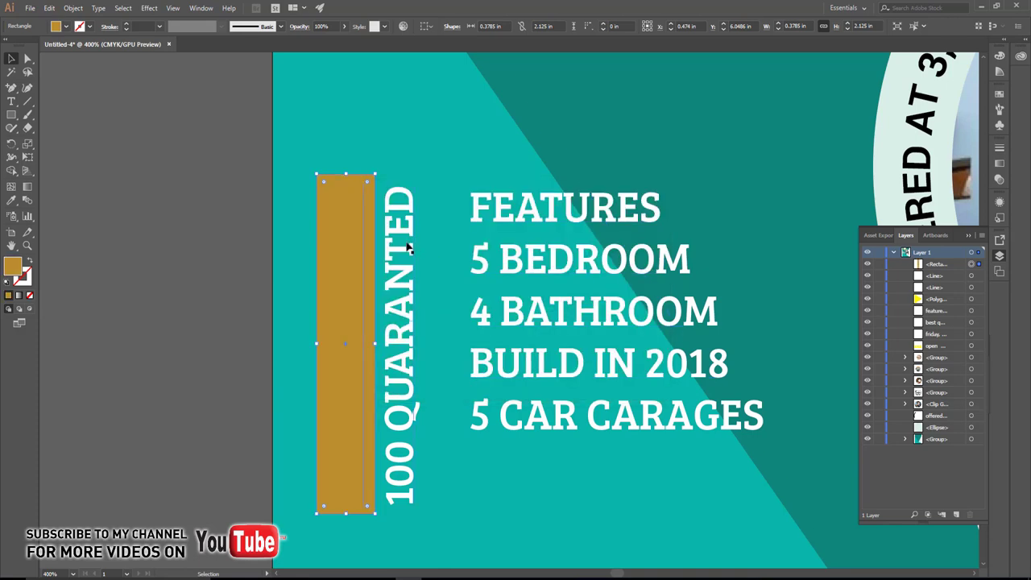
Step: Bring the tagline text to front, then paste a copy of the box in front and widen it over 100 QUARANTED
{"action": "left_click", "coordinate": [397, 302]}
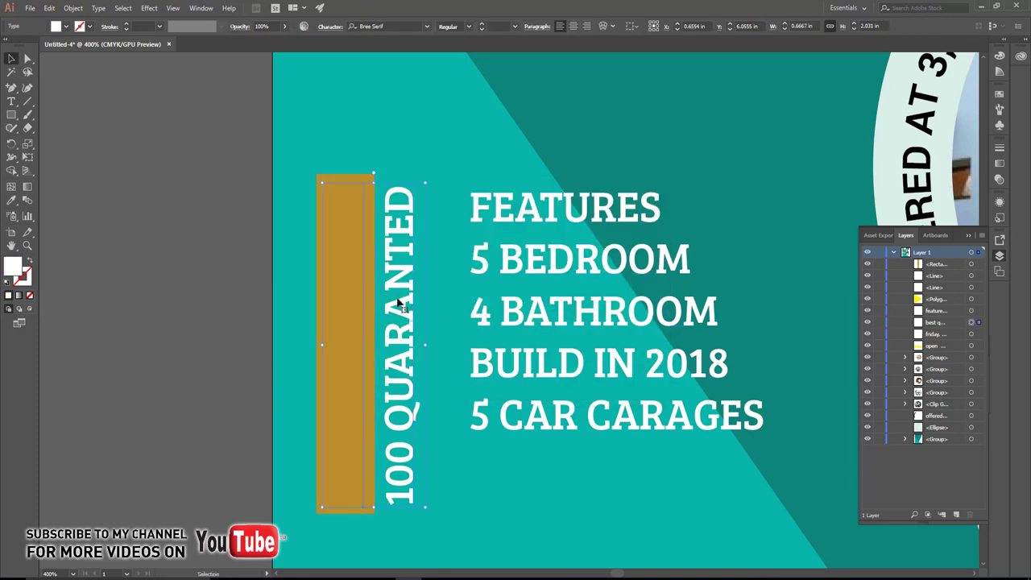
{"action": "key", "text": "ctrl+shift+bracketright"}
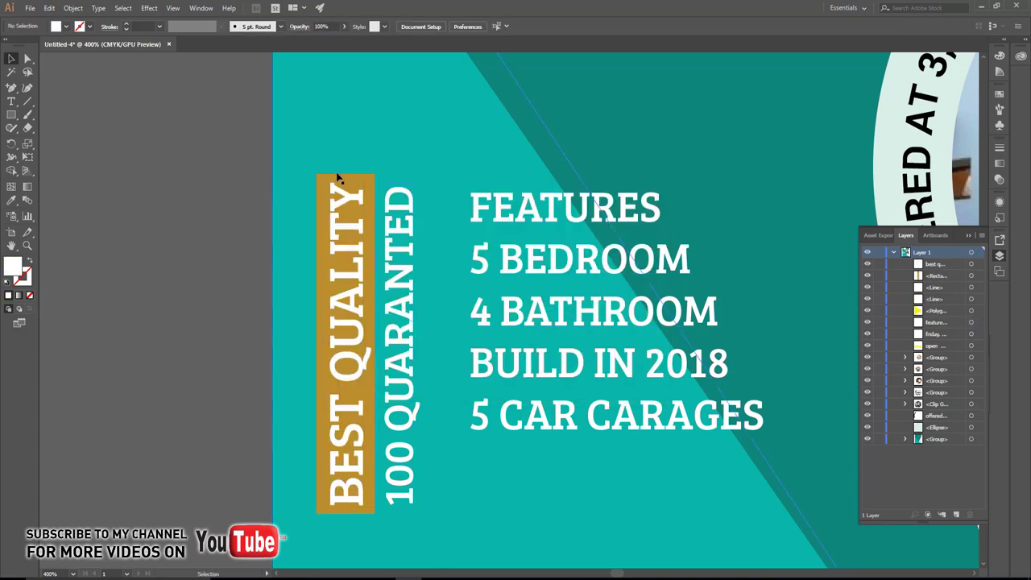
{"action": "left_click", "coordinate": [339, 184]}
{"action": "key", "text": "ctrl+c"}
{"action": "key", "text": "ctrl+f"}
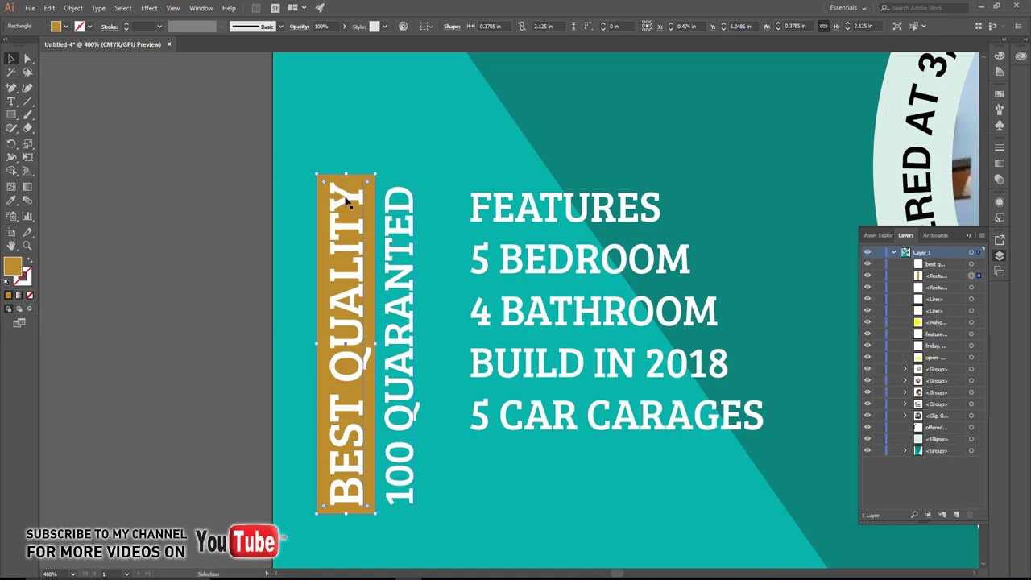
{"action": "left_click_drag", "start_coordinate": [362, 175], "coordinate": [433, 174]}
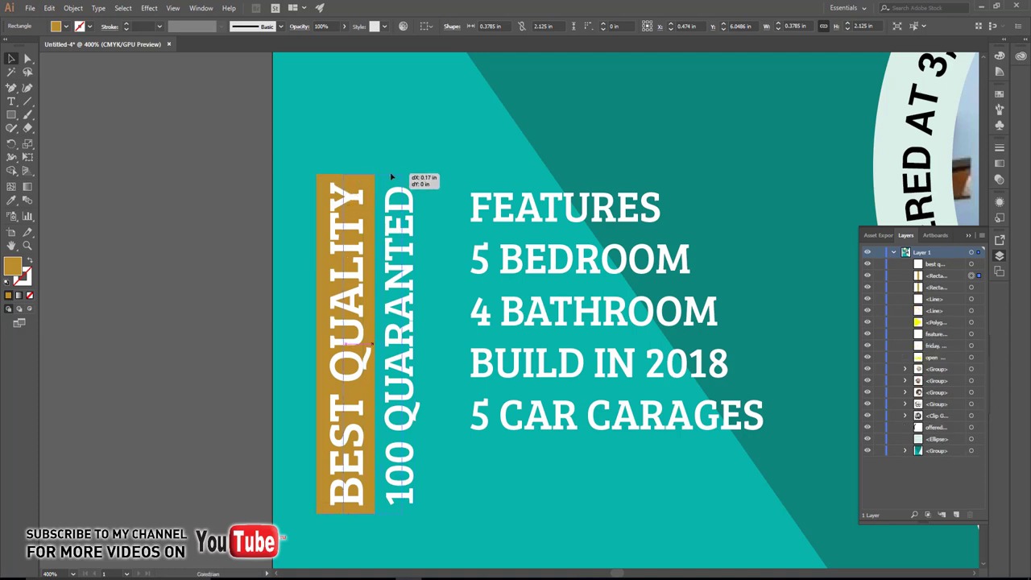
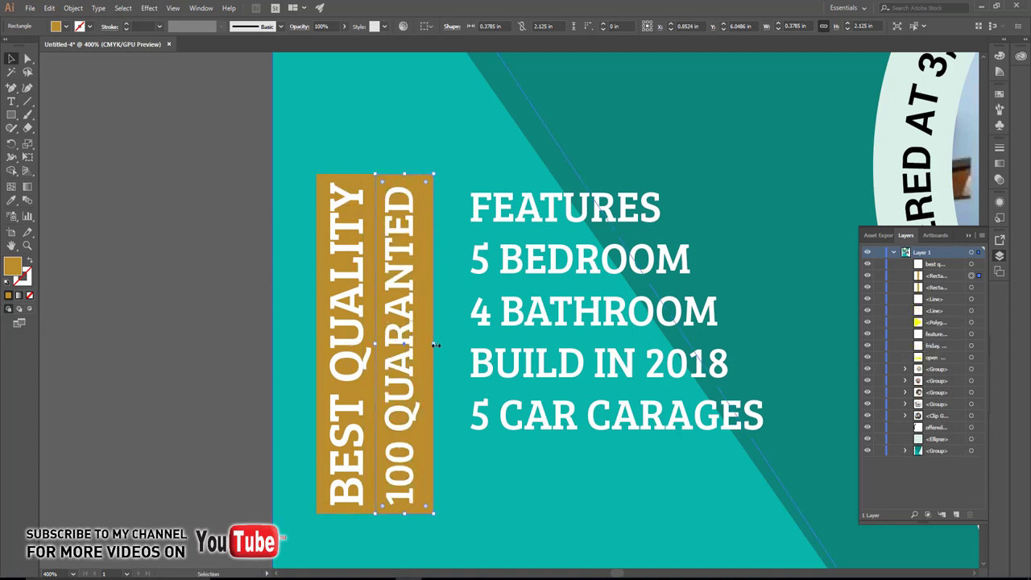
Step: Narrow the duplicated gold bar into a white strip with black vertical '100 QUARANTED' text
{"action": "left_click_drag", "start_coordinate": [435, 345], "coordinate": [428, 345]}
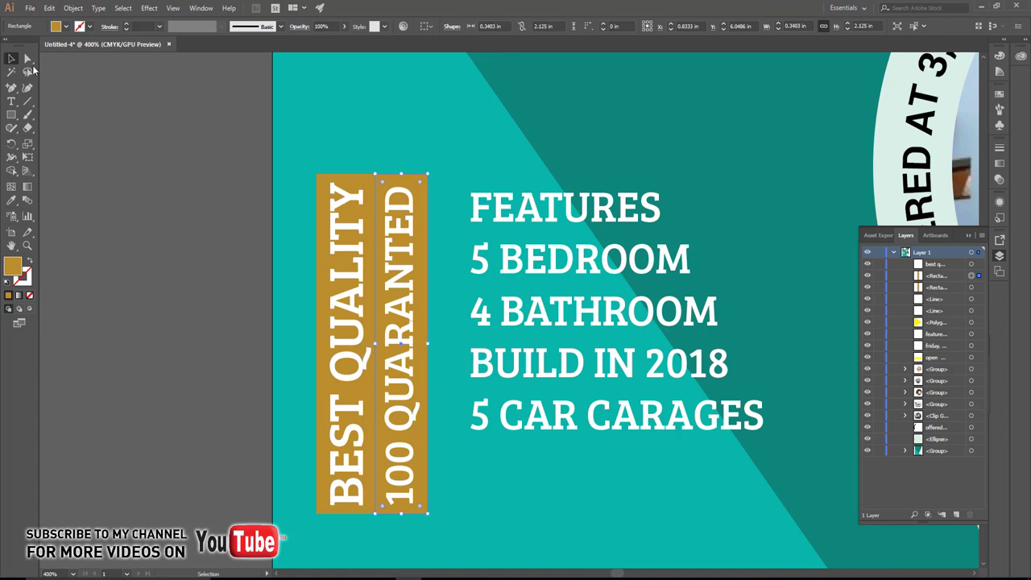
{"action": "left_click", "coordinate": [66, 26]}
{"action": "left_click", "coordinate": [21, 47]}
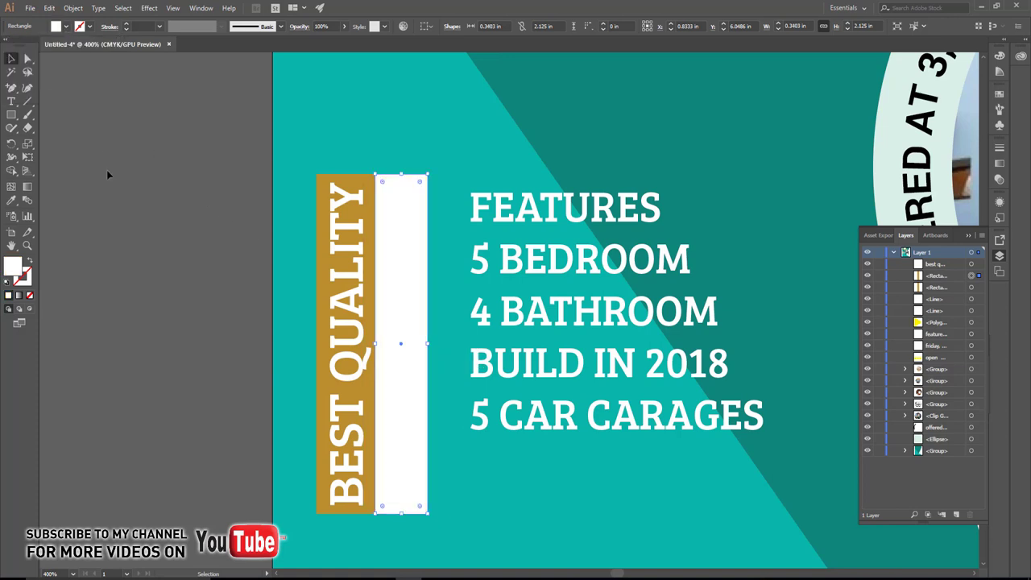
{"action": "key", "text": "t"}
{"action": "left_click", "coordinate": [403, 499]}
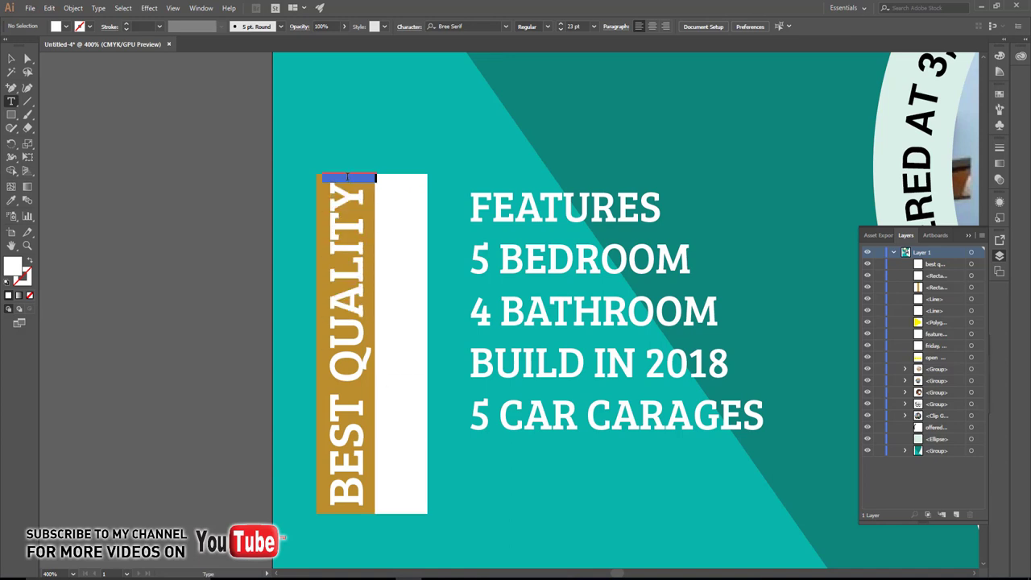
{"action": "left_click_drag", "start_coordinate": [403, 499], "coordinate": [403, 174]}
{"action": "left_click", "coordinate": [66, 26]}
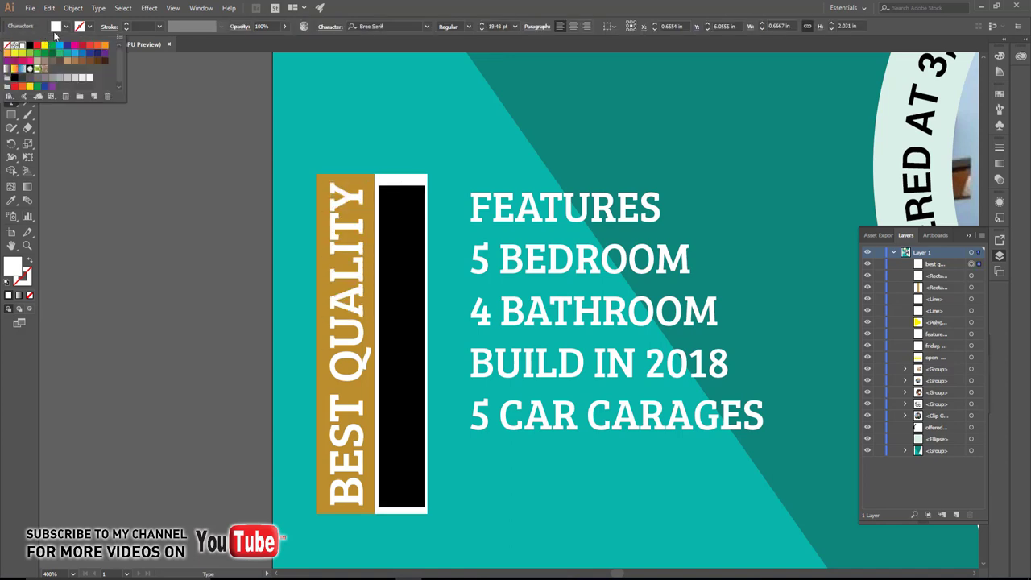
{"action": "left_click", "coordinate": [30, 46]}
{"action": "key", "text": "Escape"}
{"action": "key", "text": "Escape"}
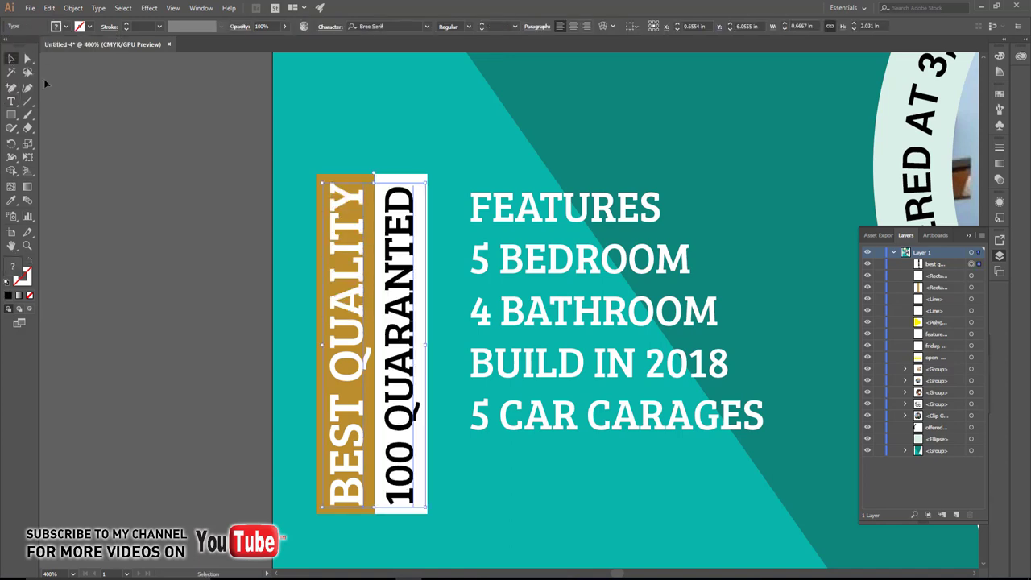
Step: Scale up the FEATURES list text block
{"action": "scroll", "coordinate": [380, 240], "scroll_direction": "down", "scroll_amount": 3}
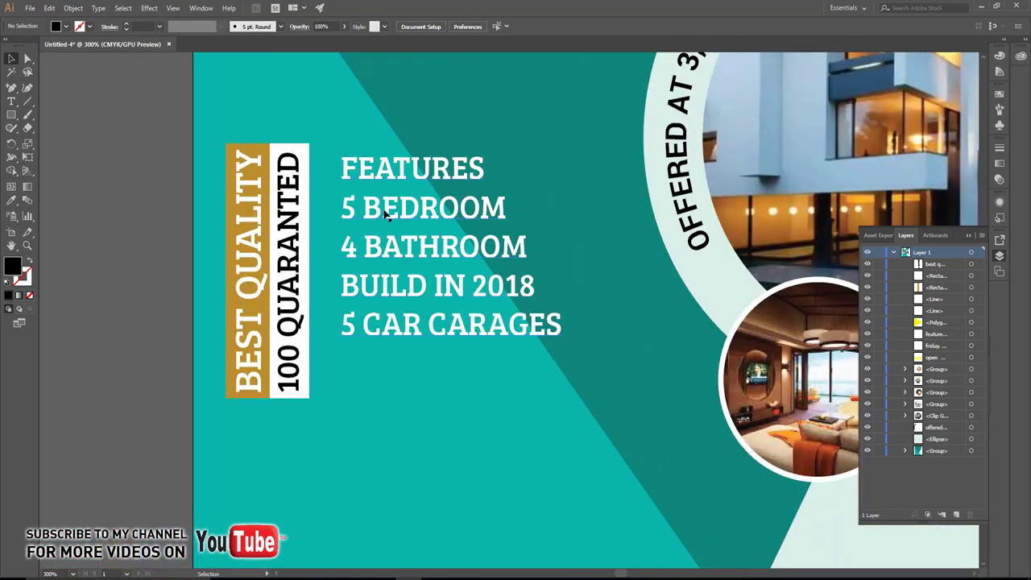
{"action": "left_click", "coordinate": [535, 342]}
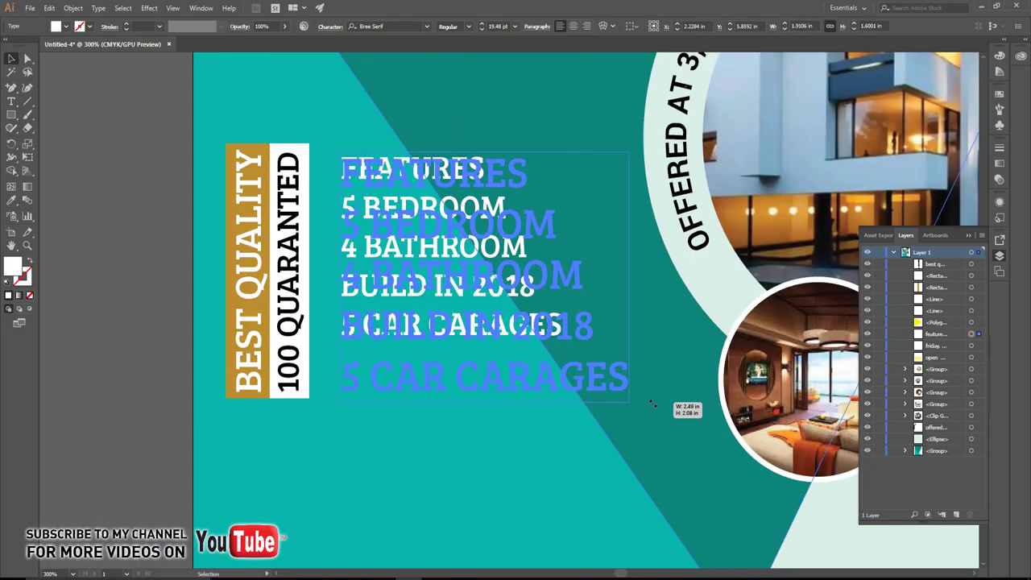
{"action": "mouse_move", "coordinate": [562, 343]}
{"action": "left_mouse_down"}
{"action": "mouse_move", "coordinate": [629, 400]}
{"action": "mouse_move", "coordinate": [622, 387]}
{"action": "left_mouse_up"}
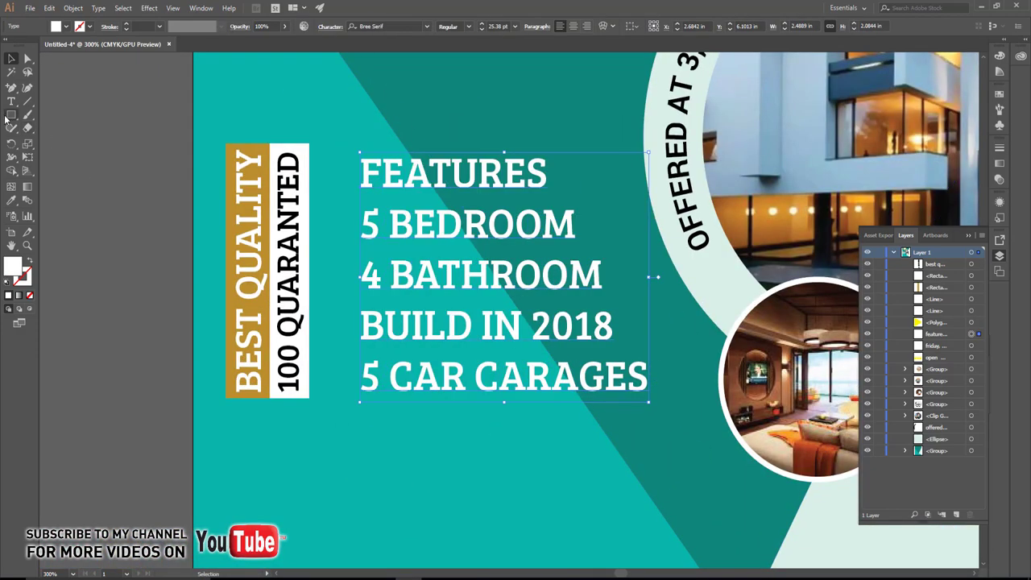
Step: Draw a small yellow circle beside the FEATURES heading
{"action": "left_click_drag", "start_coordinate": [15, 117], "coordinate": [56, 145]}
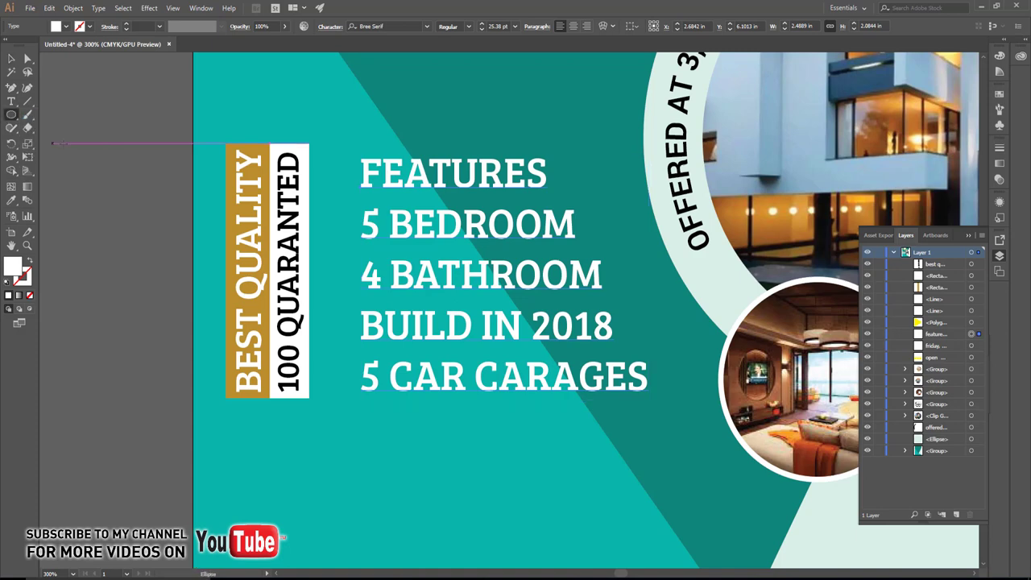
{"action": "scroll", "coordinate": [368, 184], "scroll_direction": "up", "scroll_amount": 3}
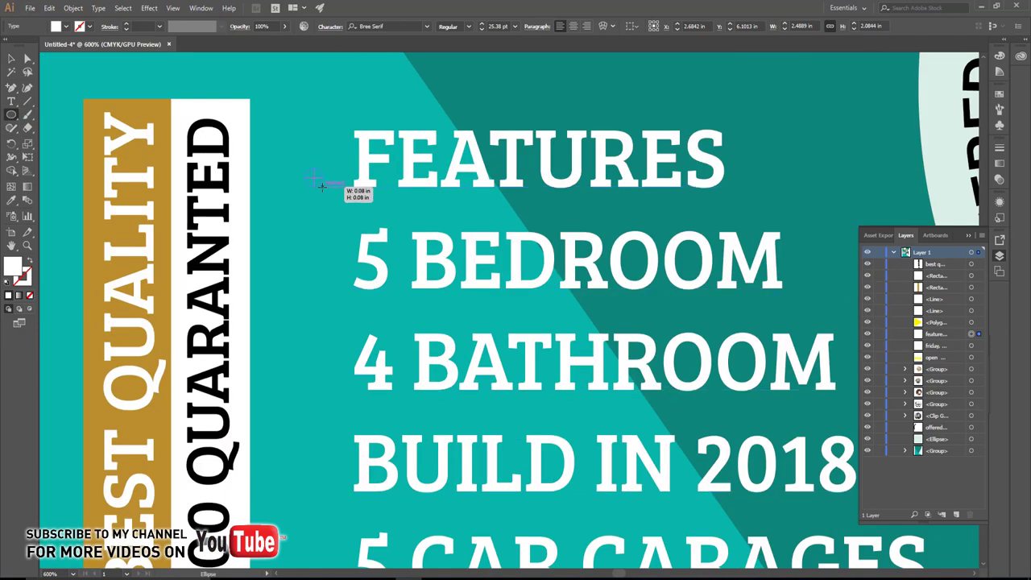
{"action": "mouse_move", "coordinate": [306, 169]}
{"action": "left_mouse_down"}
{"action": "mouse_move", "coordinate": [323, 186]}
{"action": "mouse_move", "coordinate": [330, 162]}
{"action": "left_mouse_up"}
{"action": "left_click", "coordinate": [9, 60]}
{"action": "left_click", "coordinate": [12, 202]}
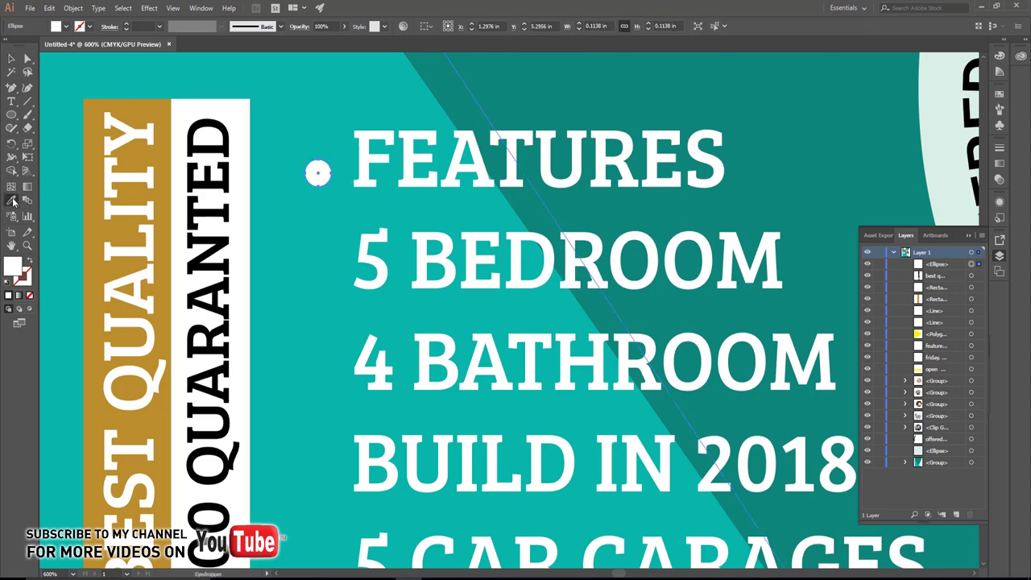
{"action": "left_click", "coordinate": [129, 209]}
{"action": "left_click", "coordinate": [9, 60]}
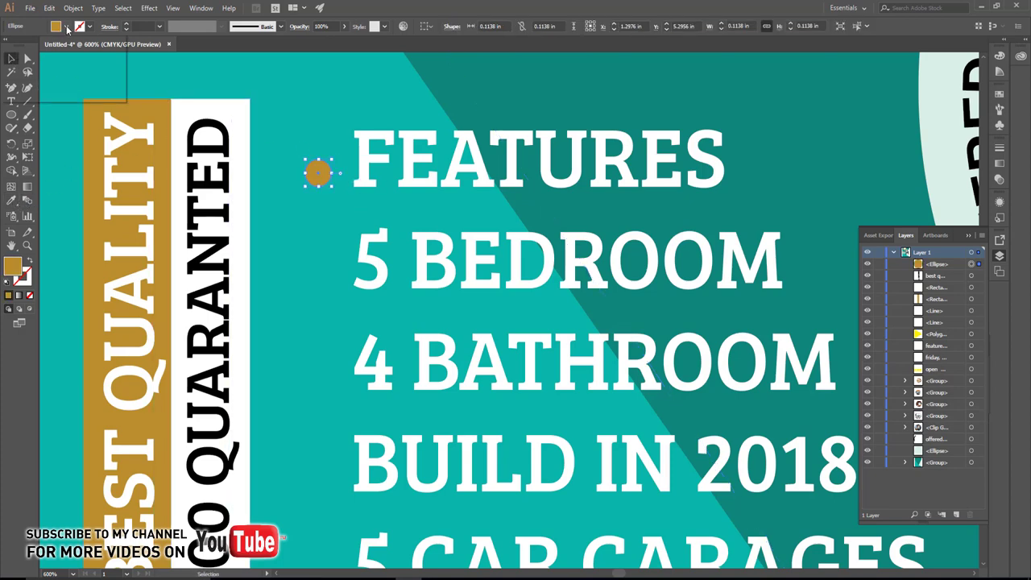
{"action": "left_click", "coordinate": [68, 27]}
{"action": "left_click", "coordinate": [45, 46]}
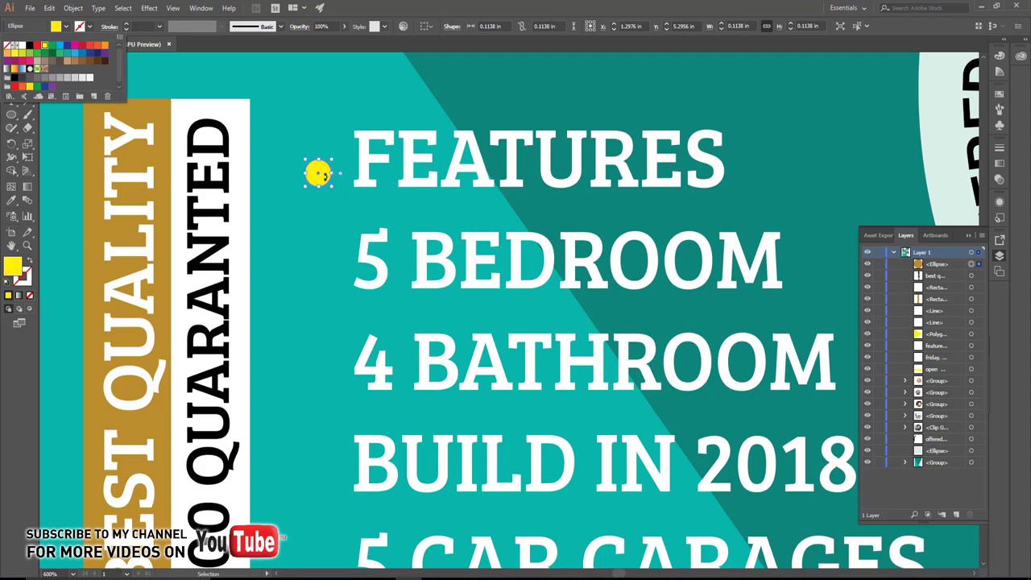
Step: Copy the yellow dot beside 5 BEDROOM and repeat it down the remaining feature lines
{"action": "left_click", "coordinate": [324, 191]}
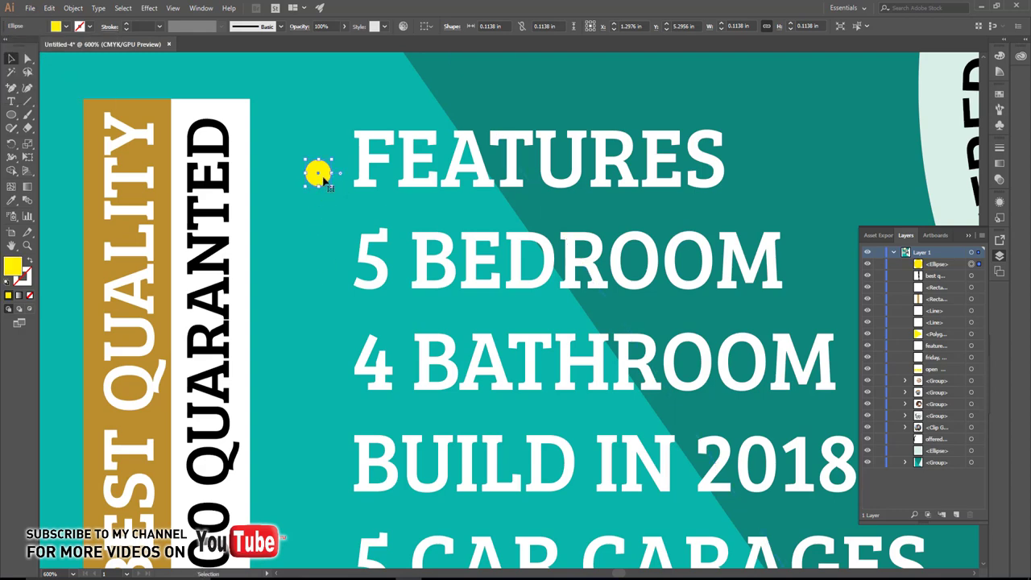
{"action": "left_click_drag", "start_coordinate": [324, 182], "coordinate": [324, 284]}
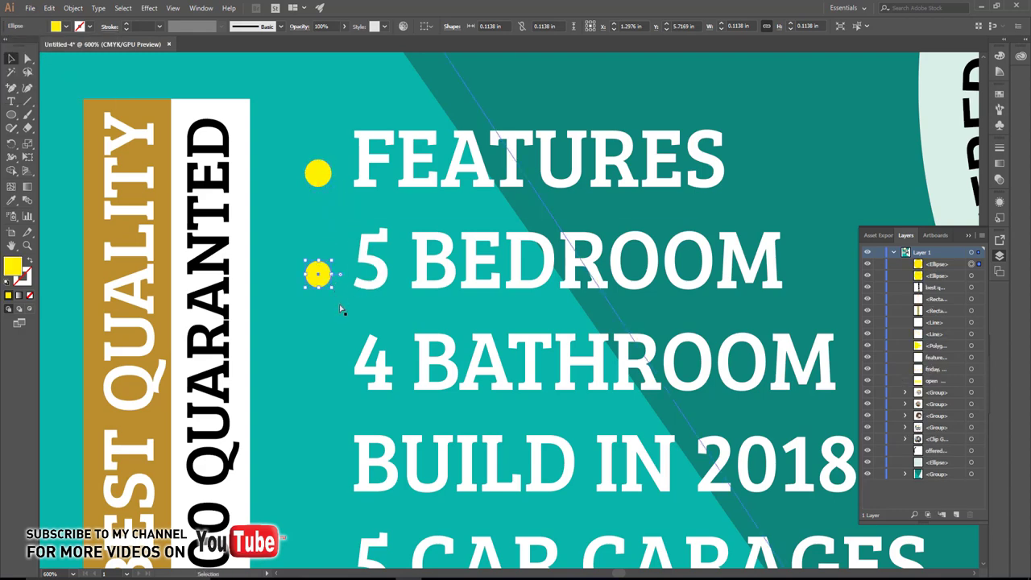
{"action": "key", "text": "ctrl+d"}
{"action": "key", "text": "ctrl+d"}
{"action": "key", "text": "ctrl+d"}
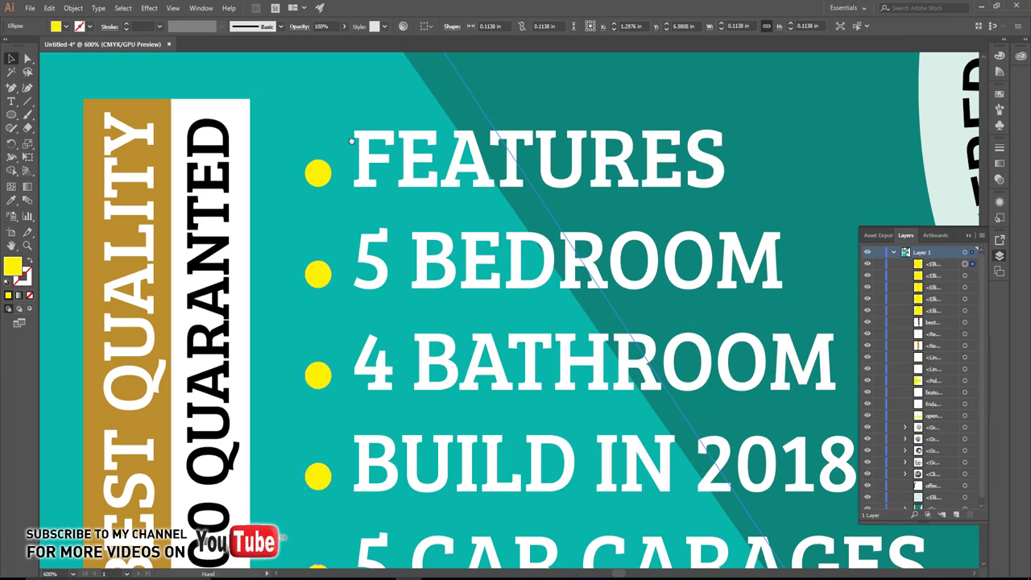
{"action": "key", "text": "ctrl+minus"}
{"action": "key", "text": "ctrl+minus"}
{"action": "left_click", "coordinate": [161, 269]}
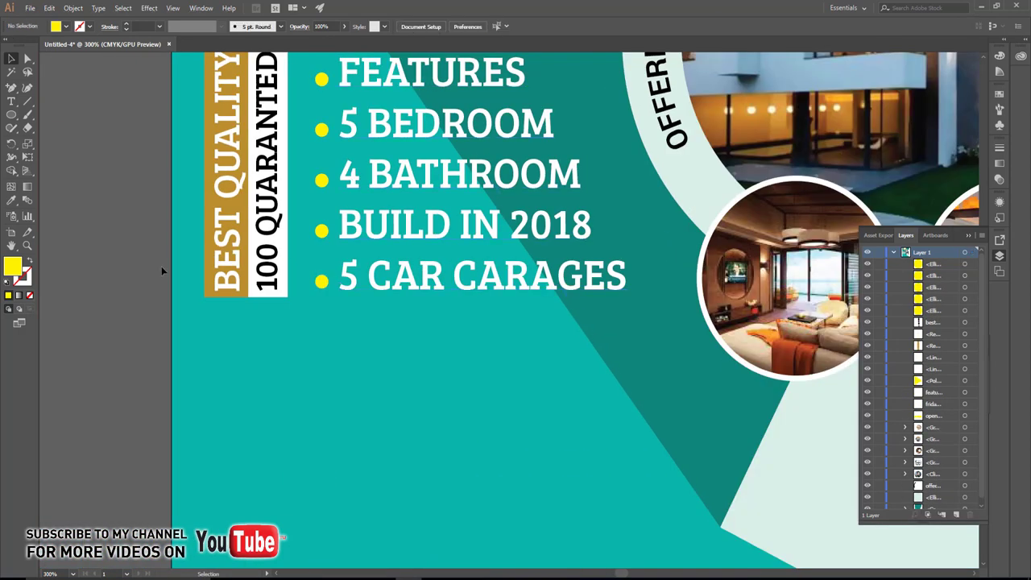
{"action": "key", "text": "ctrl+minus"}
{"action": "key", "text": "ctrl+minus"}
{"action": "left_click_drag", "start_coordinate": [249, 274], "coordinate": [294, 320]}
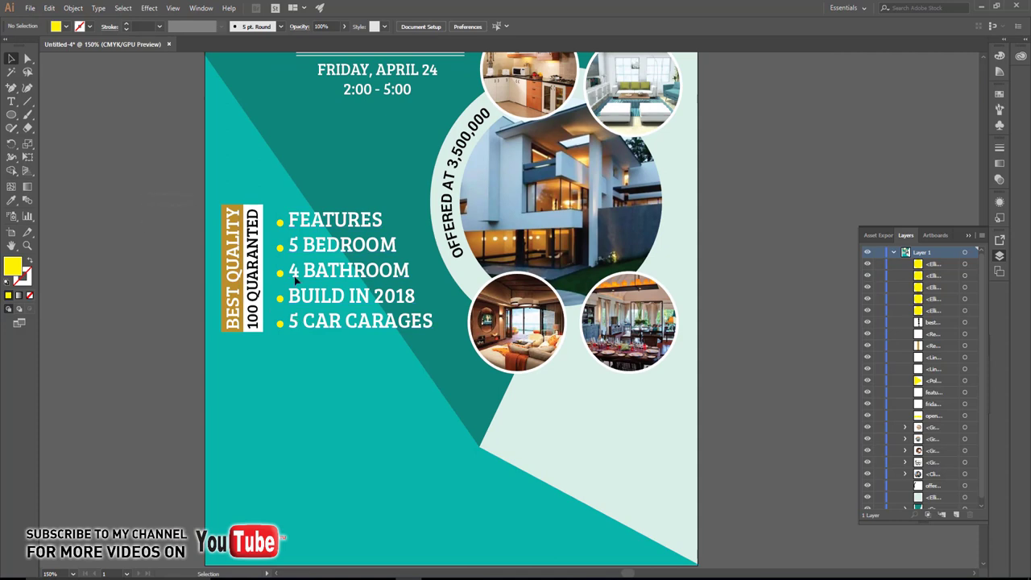
Step: Group the features list, bullets and BEST QUALITY block, and move the group higher
{"action": "left_click_drag", "start_coordinate": [413, 350], "coordinate": [234, 211]}
{"action": "key", "text": "ctrl+g"}
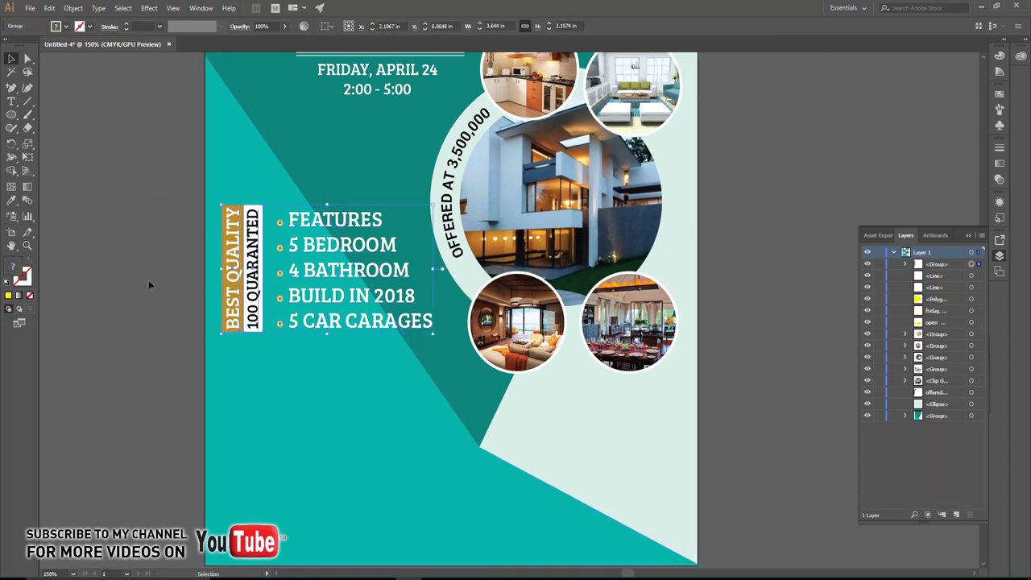
{"action": "left_click", "coordinate": [147, 277]}
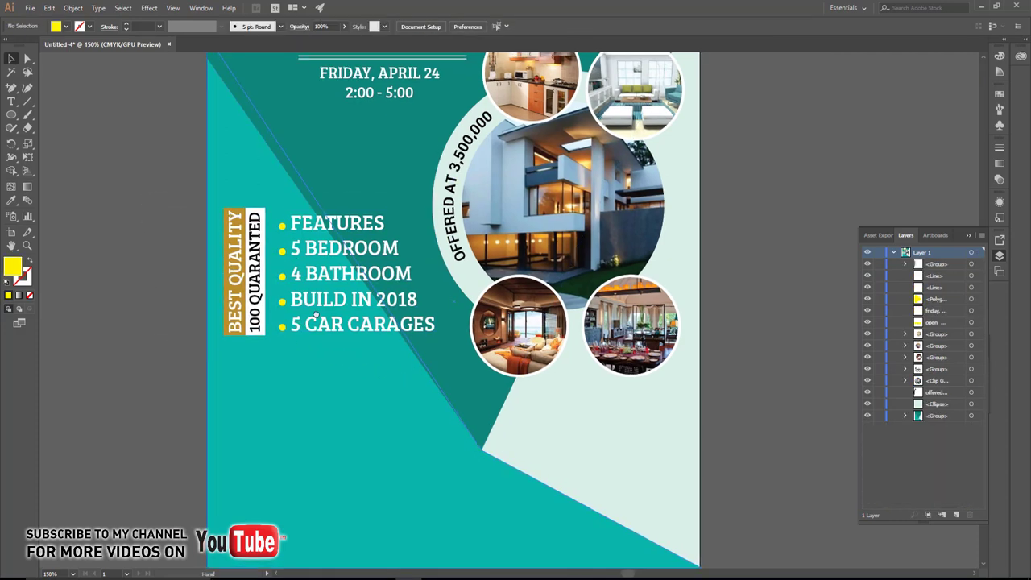
{"action": "left_click_drag", "start_coordinate": [310, 256], "coordinate": [335, 321]}
{"action": "left_click_drag", "start_coordinate": [360, 284], "coordinate": [358, 256]}
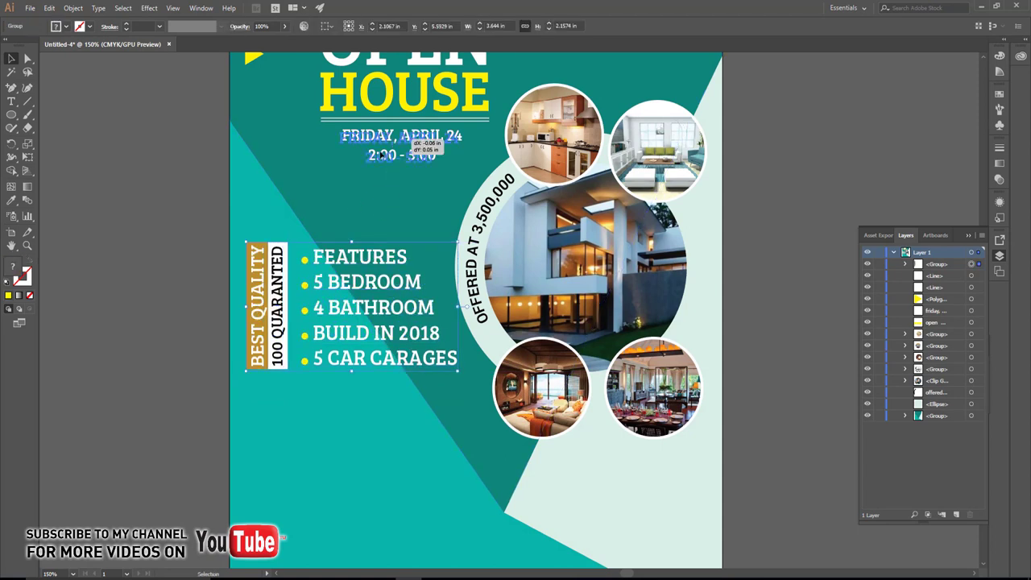
Step: Copy the date text below the features and retype it as COMPANY DETAILS
{"action": "left_click_drag", "start_coordinate": [395, 145], "coordinate": [315, 402]}
{"action": "double_click", "coordinate": [314, 401]}
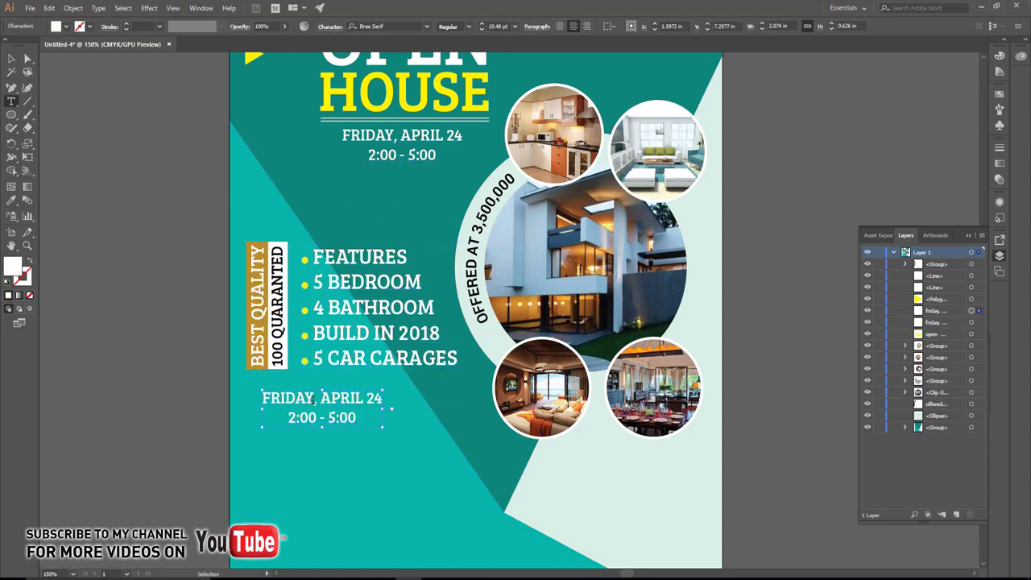
{"action": "key", "text": "ctrl+a"}
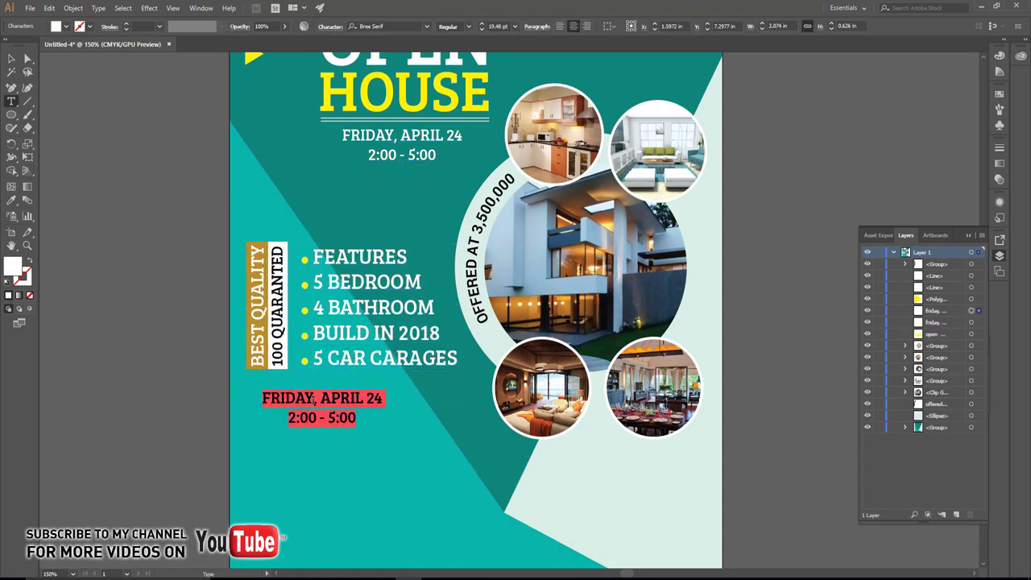
{"action": "type", "text": "COMPANY"}
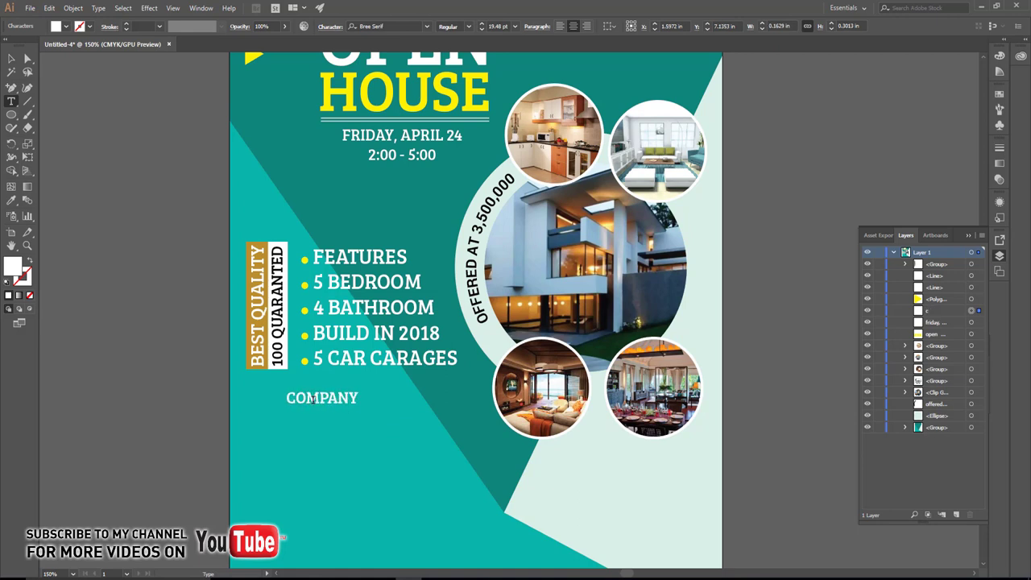
{"action": "type", "text": " DETAI"}
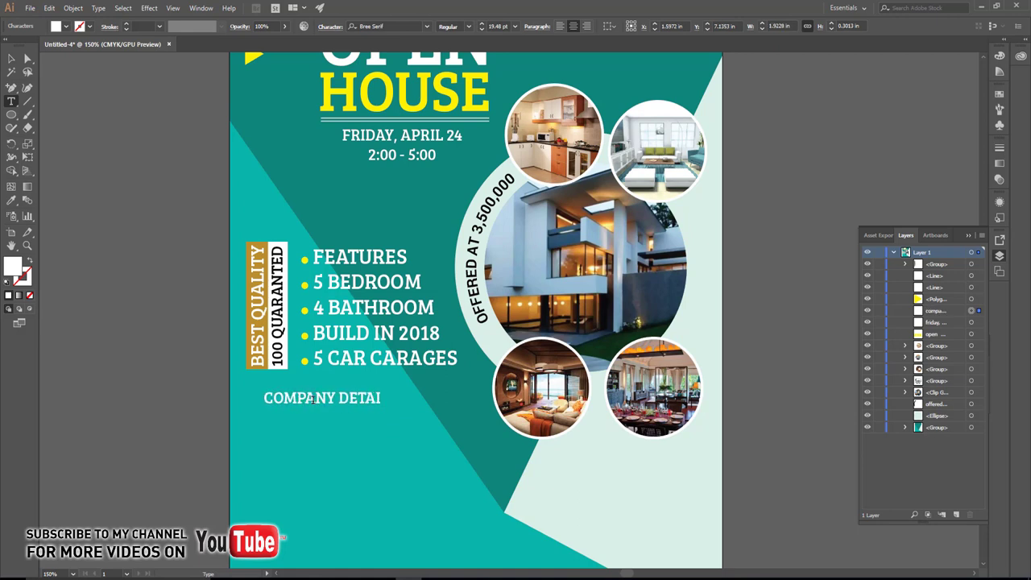
{"action": "type", "text": "LS"}
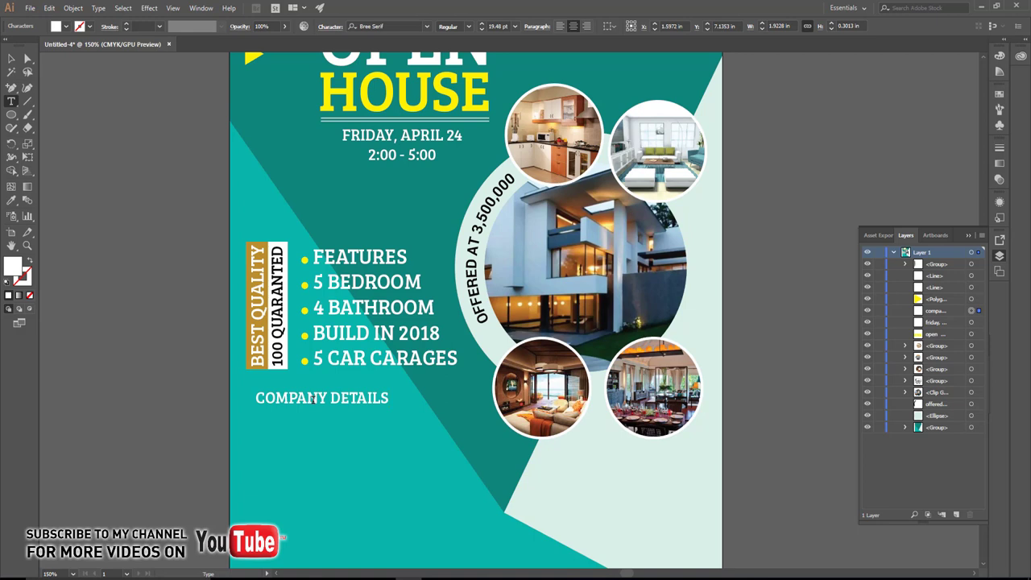
{"action": "left_click", "coordinate": [10, 59]}
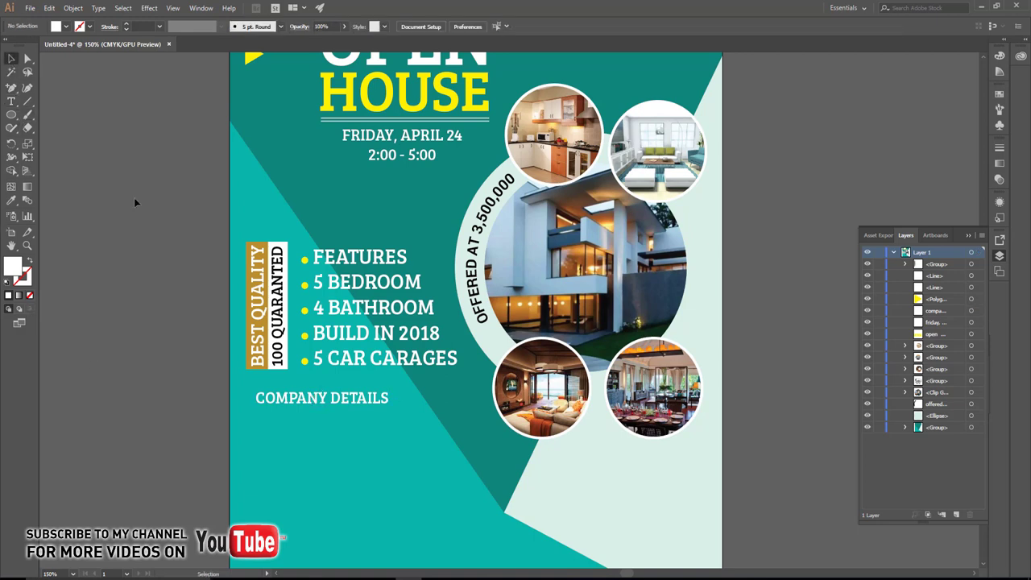
{"action": "scroll", "coordinate": [129, 241], "scroll_direction": "down", "scroll_amount": 2}
Step: Add a Lorem ipsum placeholder text frame below COMPANY DETAILS with All Caps turned off
{"action": "left_click", "coordinate": [13, 102]}
{"action": "scroll", "coordinate": [191, 287], "scroll_direction": "down", "scroll_amount": 2, "text": "alt"}
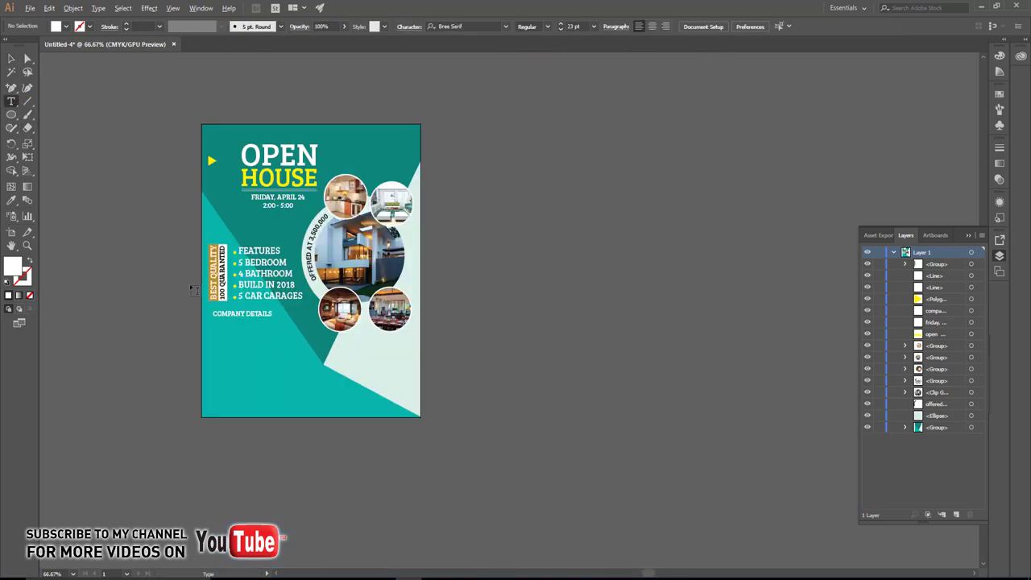
{"action": "left_click_drag", "start_coordinate": [213, 327], "coordinate": [353, 370]}
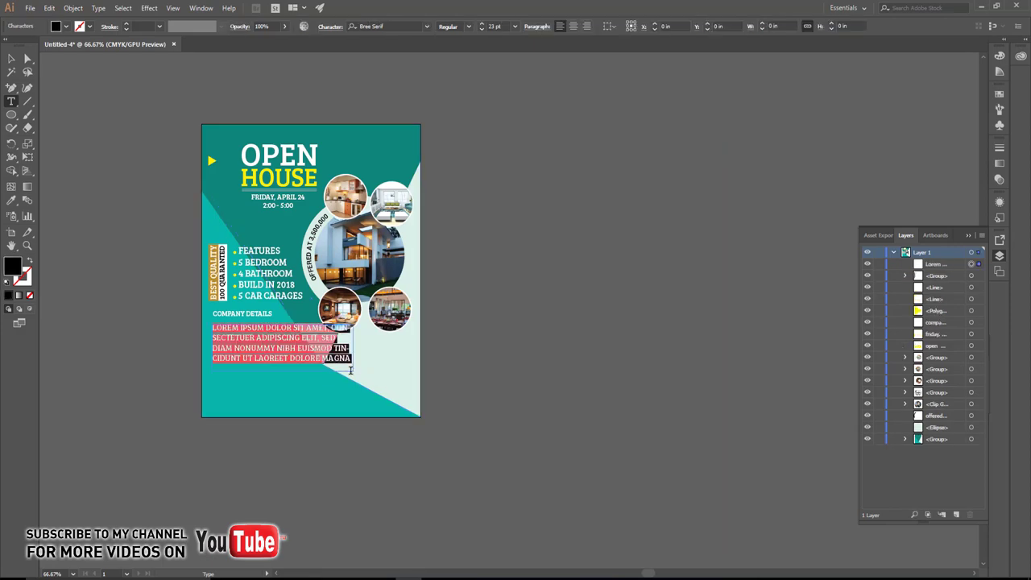
{"action": "left_click", "coordinate": [12, 58]}
{"action": "left_click", "coordinate": [333, 28]}
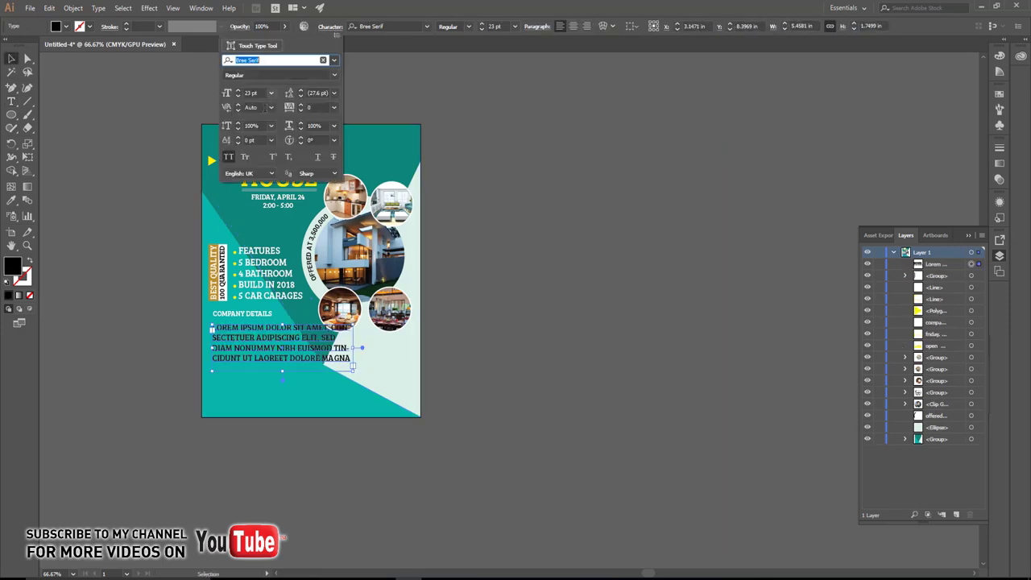
{"action": "left_click", "coordinate": [228, 157]}
{"action": "left_click", "coordinate": [149, 280]}
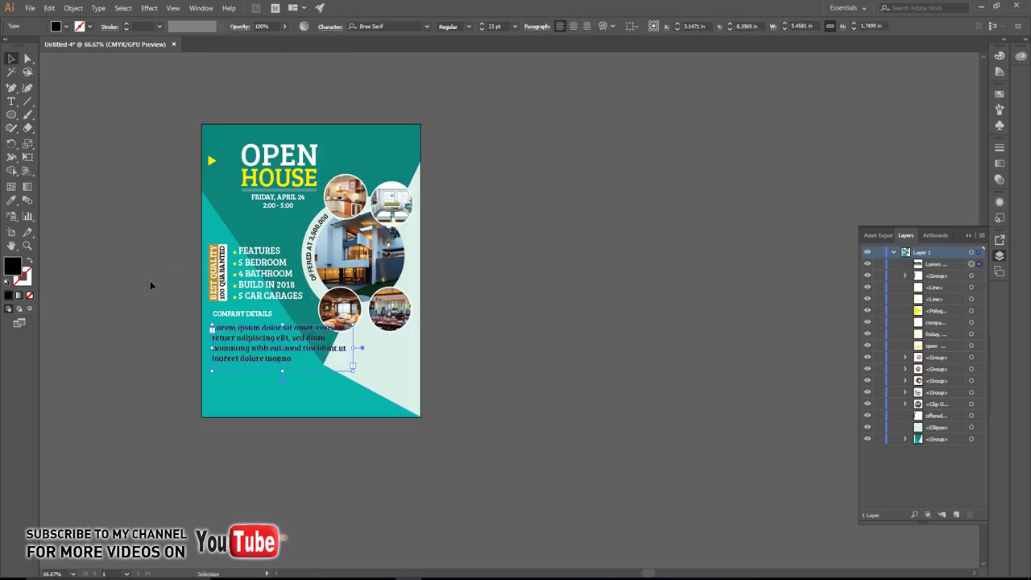
Step: Set the paragraph to 16 pt and resize its frame to three lines
{"action": "scroll", "coordinate": [246, 326], "scroll_direction": "up", "scroll_amount": 2, "text": "alt"}
{"action": "left_click", "coordinate": [256, 344]}
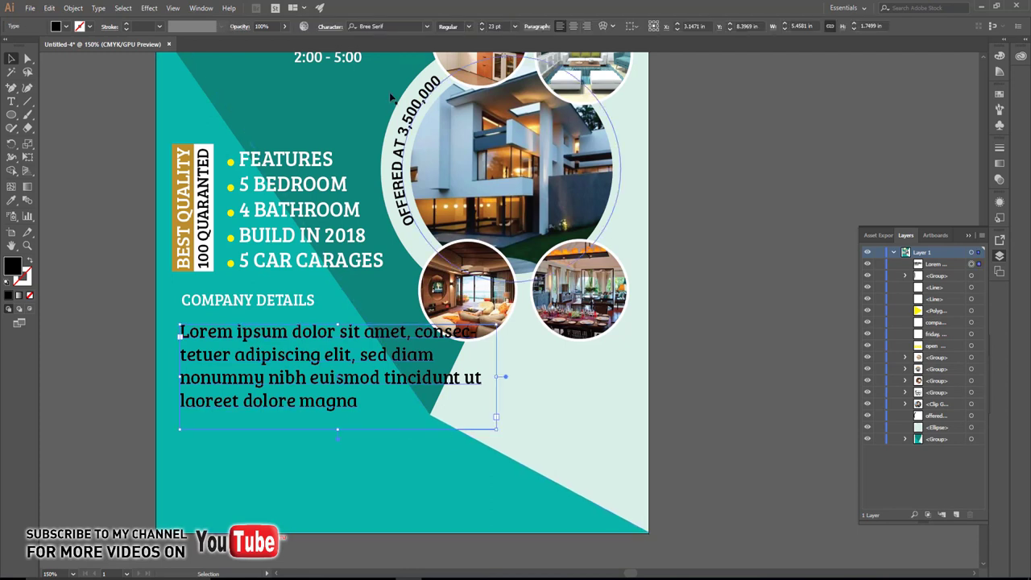
{"action": "left_click", "coordinate": [481, 30]}
{"action": "left_click", "coordinate": [482, 31]}
{"action": "left_click", "coordinate": [482, 31]}
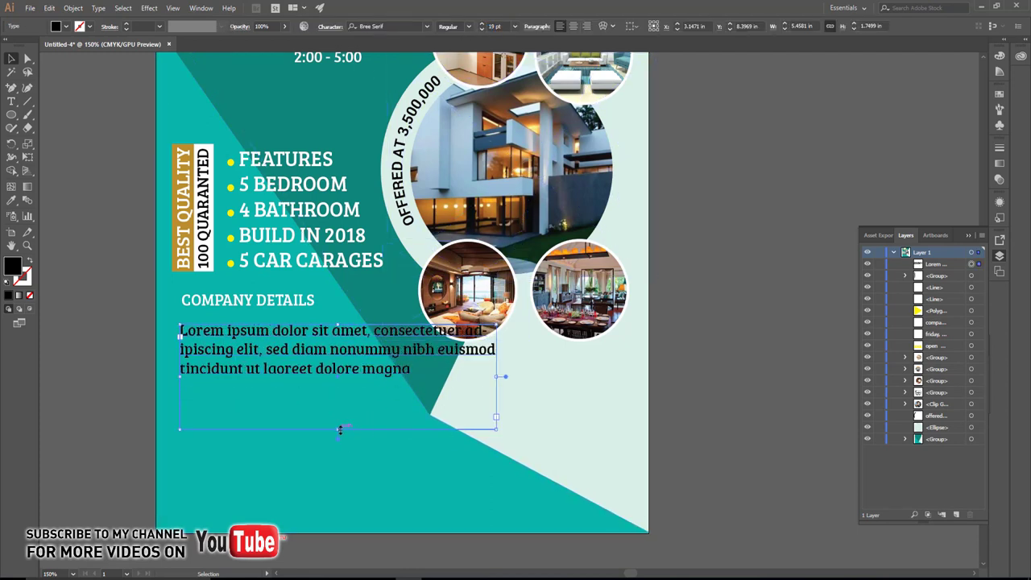
{"action": "left_click_drag", "start_coordinate": [339, 430], "coordinate": [330, 372]}
{"action": "left_click_drag", "start_coordinate": [494, 345], "coordinate": [421, 339]}
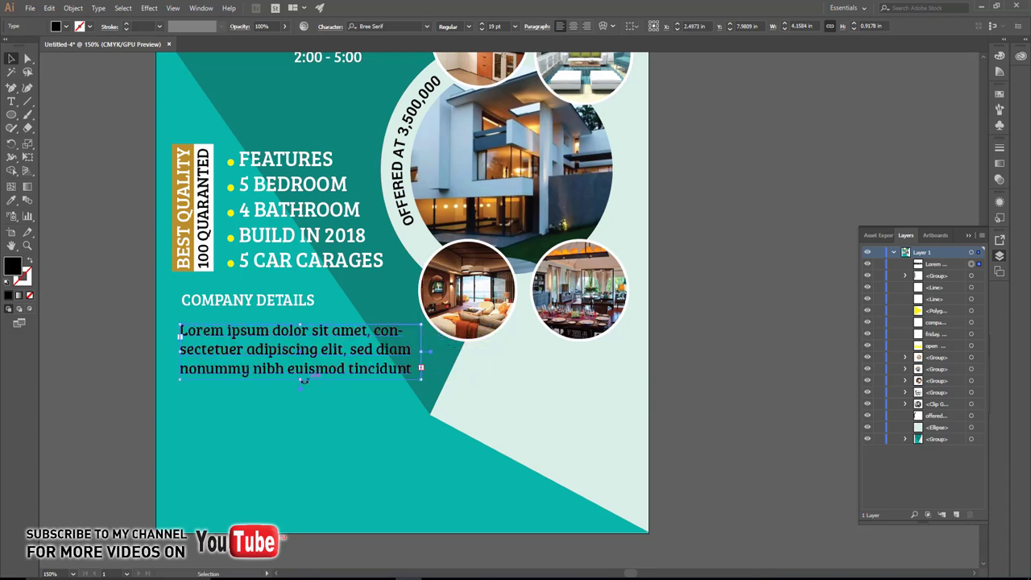
{"action": "left_click", "coordinate": [481, 30]}
{"action": "left_click", "coordinate": [481, 31]}
{"action": "left_click", "coordinate": [482, 31]}
{"action": "left_click", "coordinate": [482, 22]}
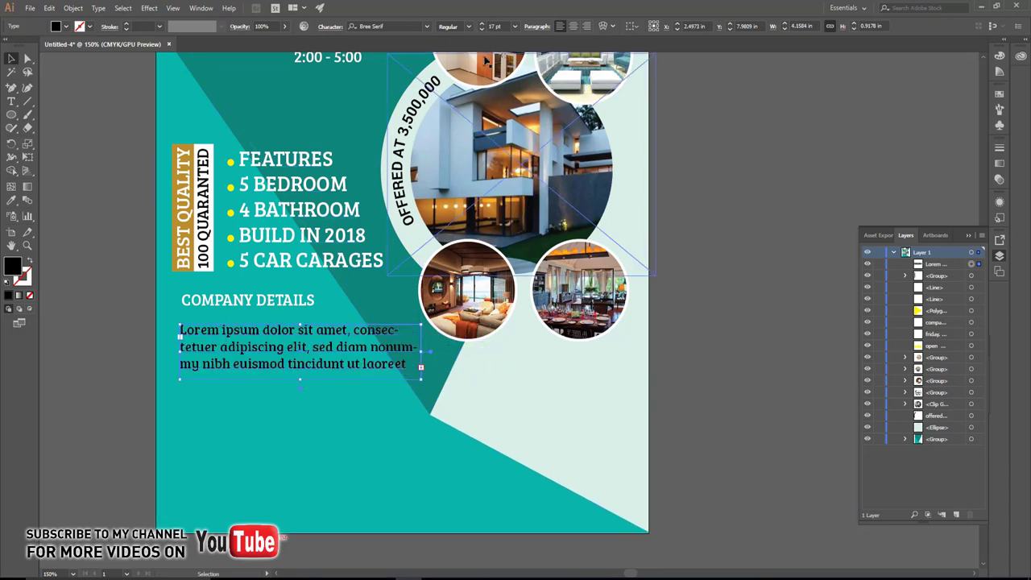
{"action": "left_click", "coordinate": [482, 31]}
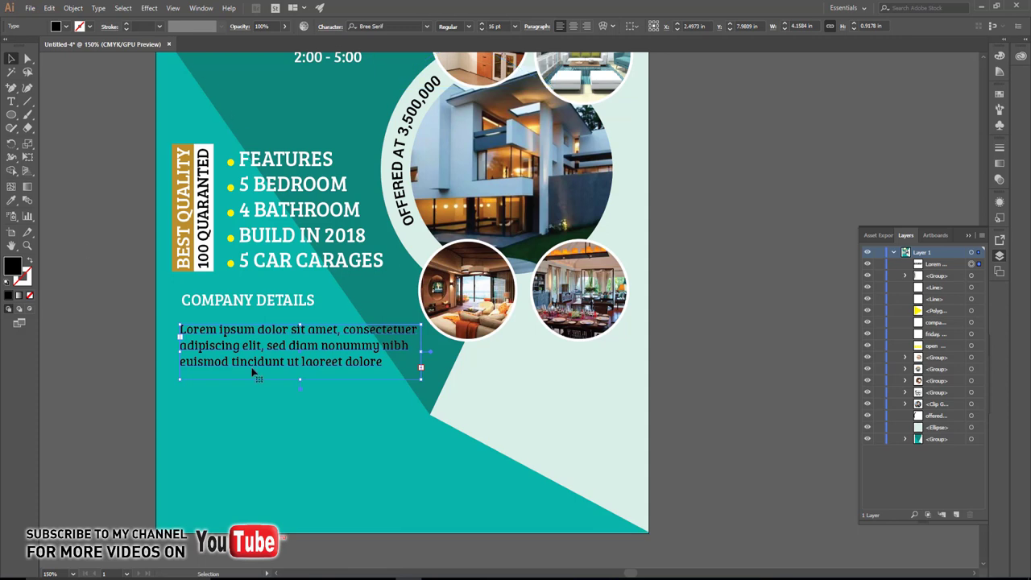
Step: Make the Lorem ipsum paragraph text white
{"action": "left_click", "coordinate": [141, 316]}
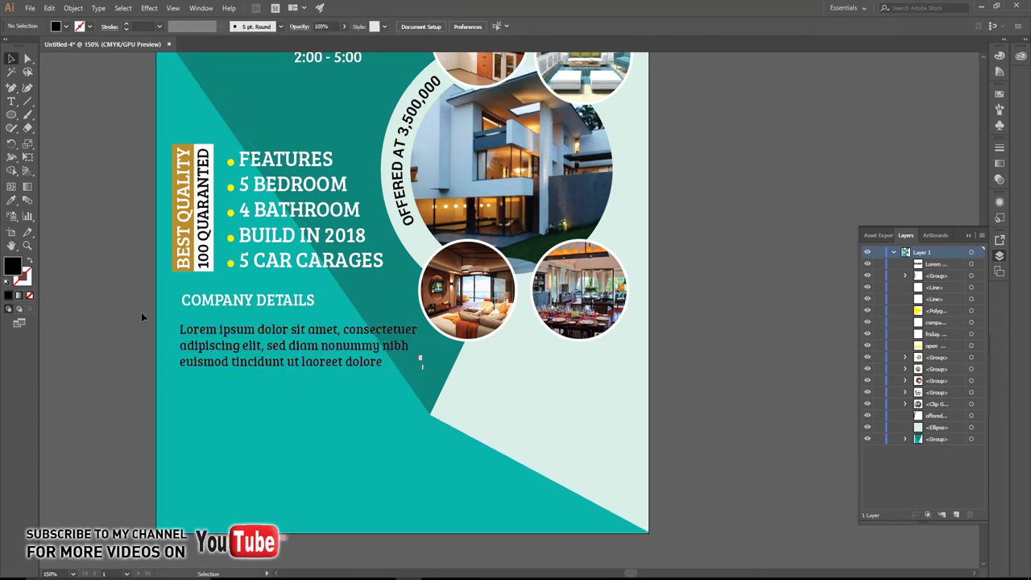
{"action": "left_click", "coordinate": [212, 329]}
{"action": "left_click", "coordinate": [66, 26]}
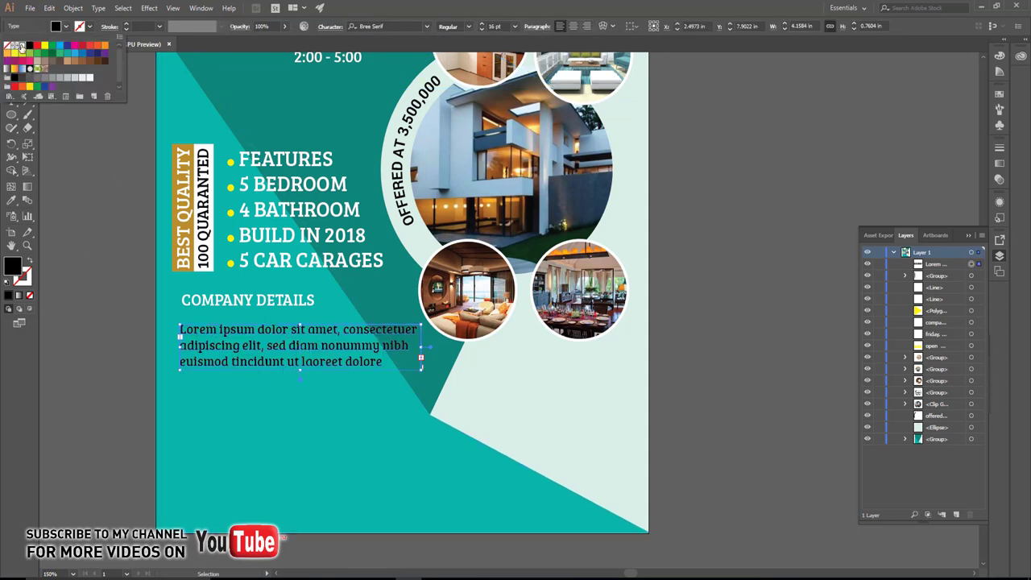
{"action": "left_click", "coordinate": [20, 47]}
{"action": "left_click", "coordinate": [89, 210]}
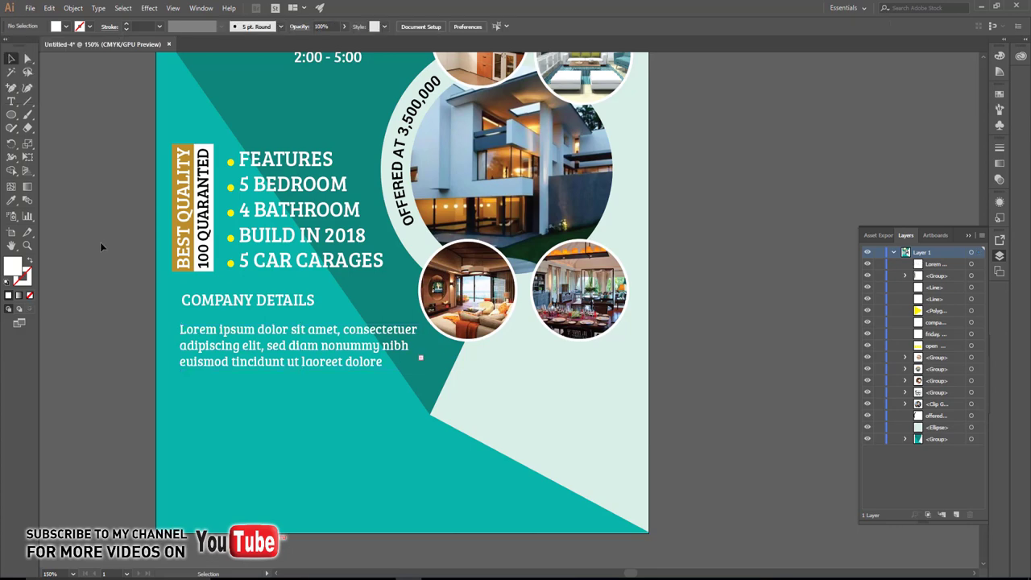
Step: Copy the heading below the paragraph and retype it as the CALL US NOW! phone-number line
{"action": "scroll", "coordinate": [161, 266], "scroll_direction": "down", "scroll_amount": 2}
{"action": "scroll", "coordinate": [220, 290], "scroll_direction": "down", "scroll_amount": 3}
{"action": "scroll", "coordinate": [216, 307], "scroll_direction": "up", "scroll_amount": 1, "text": "alt"}
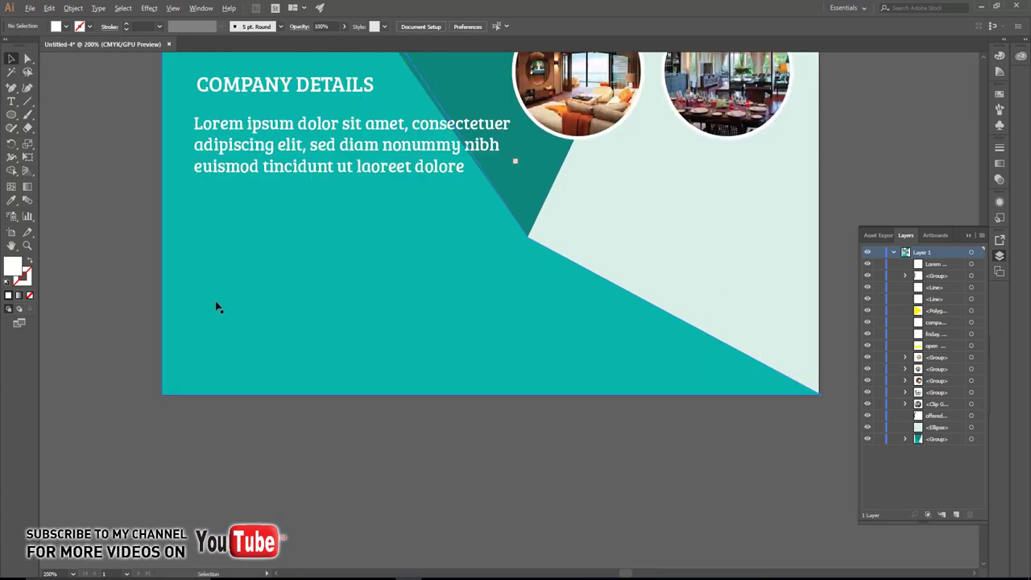
{"action": "scroll", "coordinate": [216, 307], "scroll_direction": "up", "scroll_amount": 1}
{"action": "left_click_drag", "start_coordinate": [287, 166], "coordinate": [334, 400]}
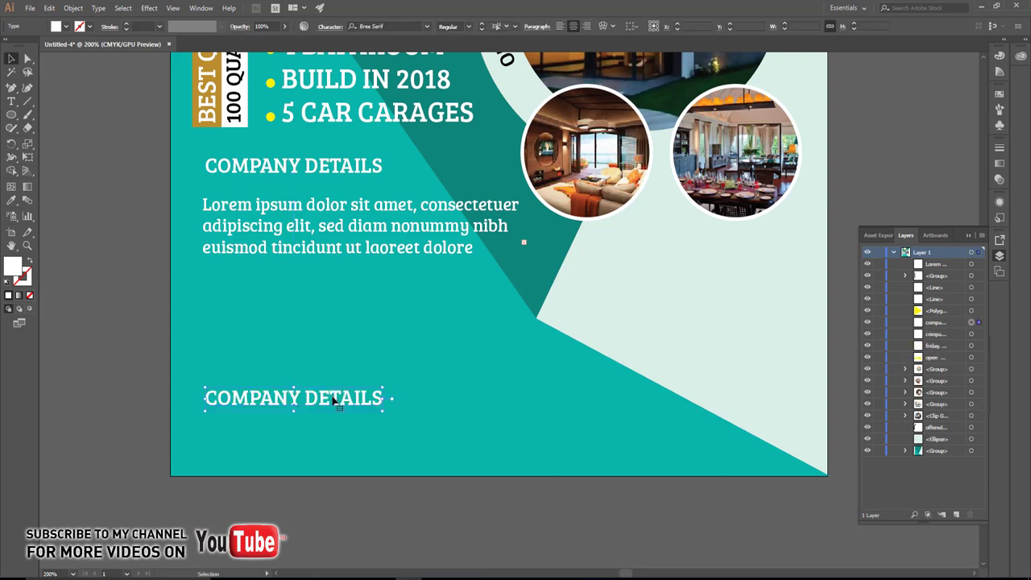
{"action": "key", "text": "t"}
{"action": "left_click", "coordinate": [322, 398]}
{"action": "key", "text": "ctrl+a"}
{"action": "type", "text": "CL"}
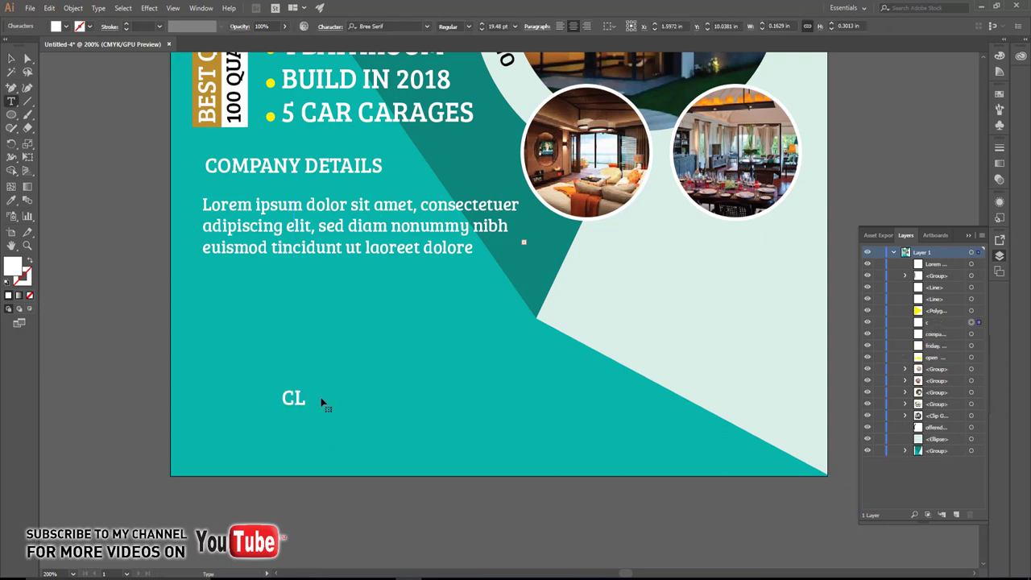
{"action": "type", "text": "LL US "}
{"action": "type", "text": "NOW"}
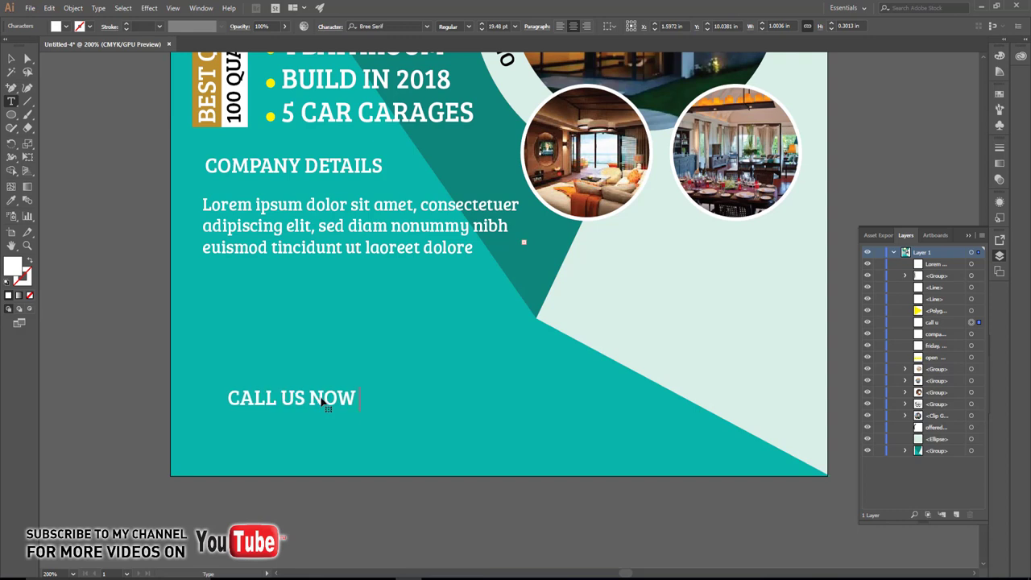
{"action": "type", "text": "!:"}
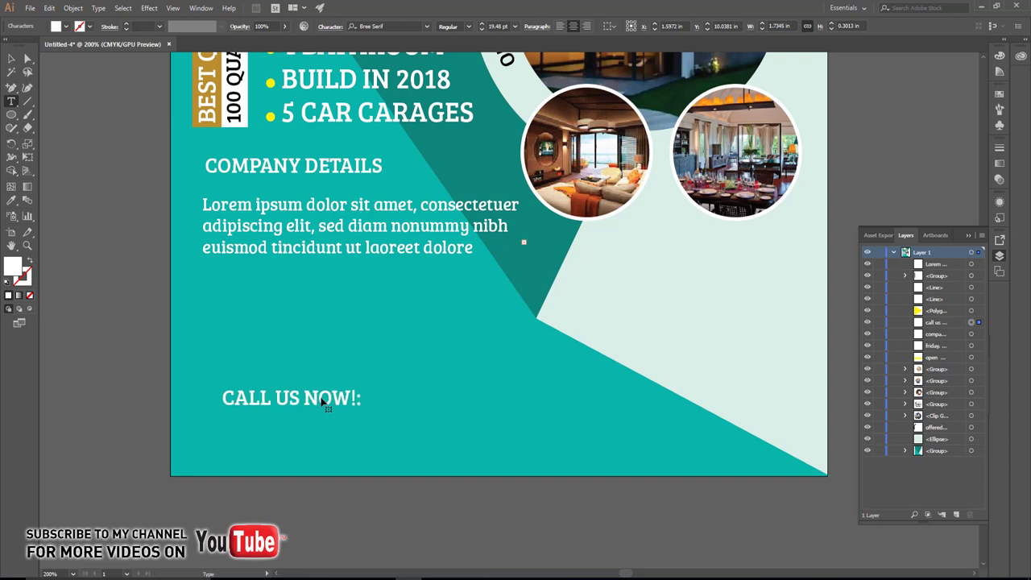
{"action": "type", "text": " +855"}
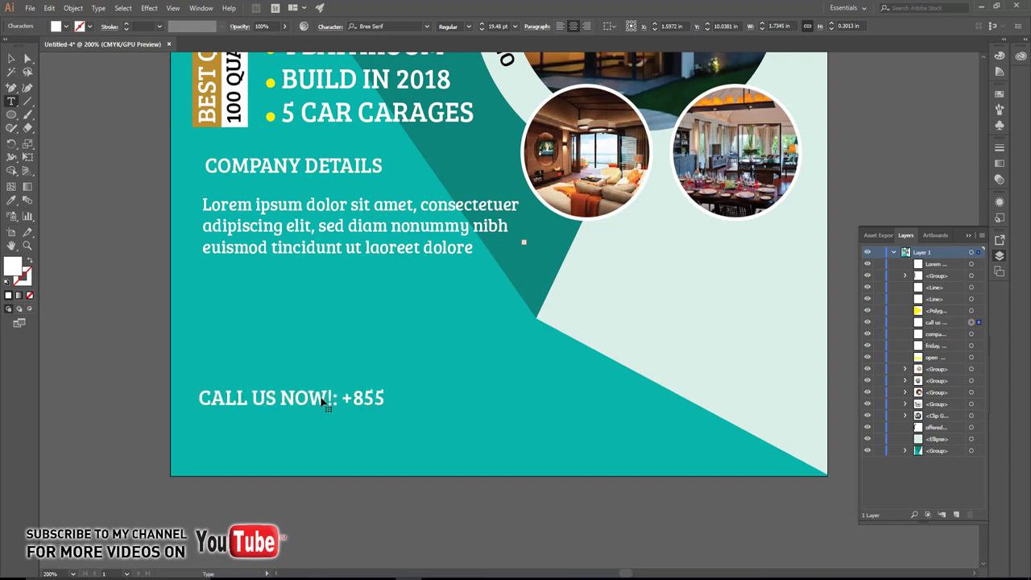
{"action": "type", "text": " 123 456"}
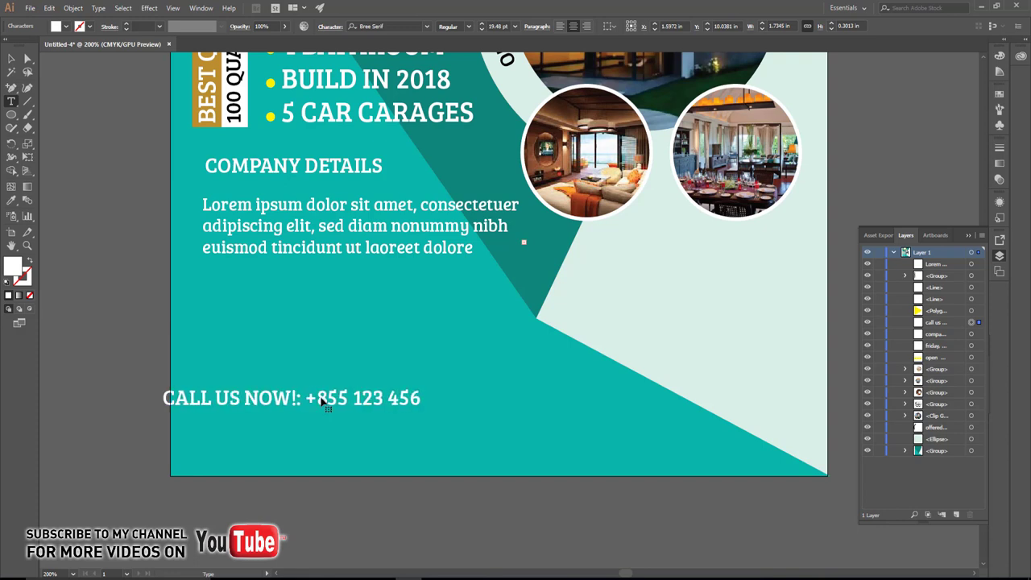
{"action": "type", "text": " 789"}
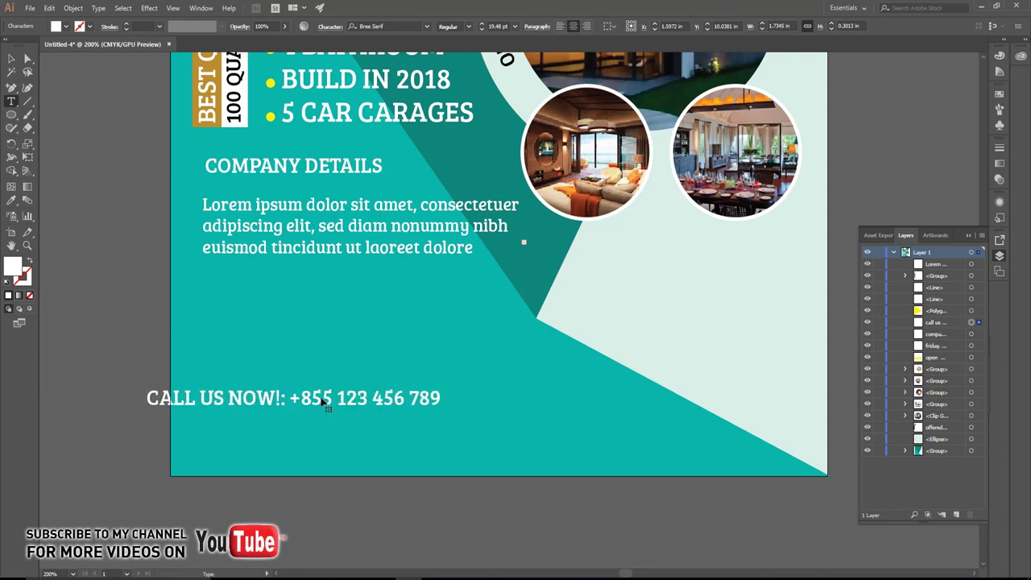
{"action": "type", "text": "0"}
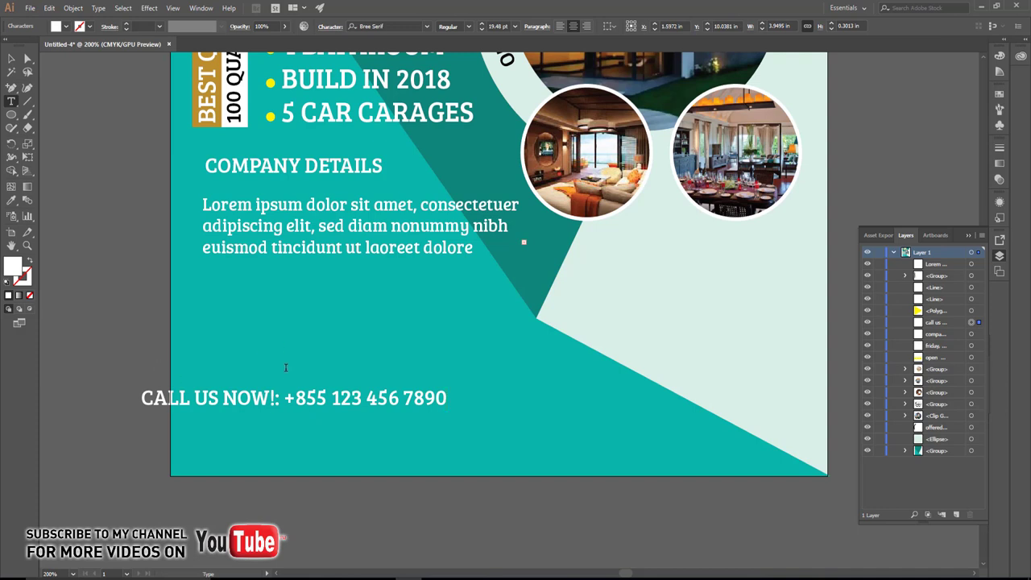
{"action": "left_click", "coordinate": [11, 58]}
{"action": "mouse_move", "coordinate": [275, 407]}
{"action": "left_mouse_down"}
{"action": "mouse_move", "coordinate": [354, 407]}
{"action": "mouse_move", "coordinate": [357, 432]}
{"action": "left_mouse_up"}
{"action": "key", "text": "t"}
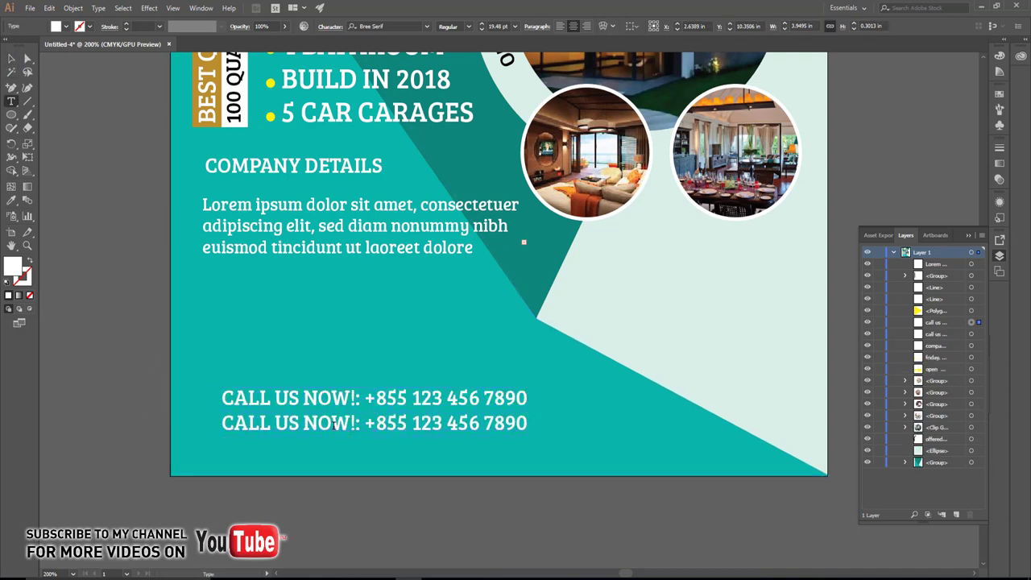
{"action": "triple_click", "coordinate": [332, 431]}
{"action": "type", "text": "WWW"}
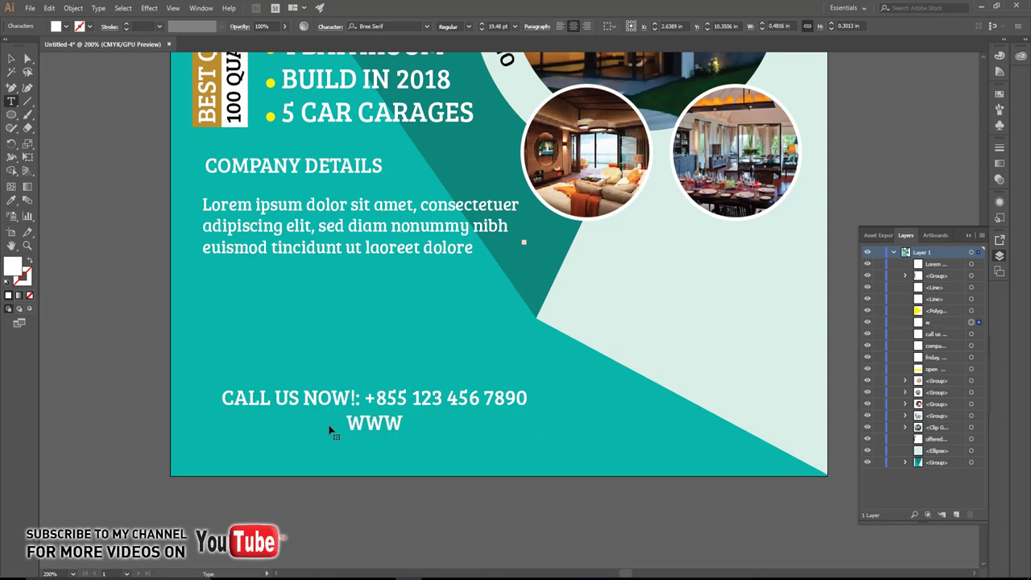
{"action": "type", "text": ".YOURDOMA"}
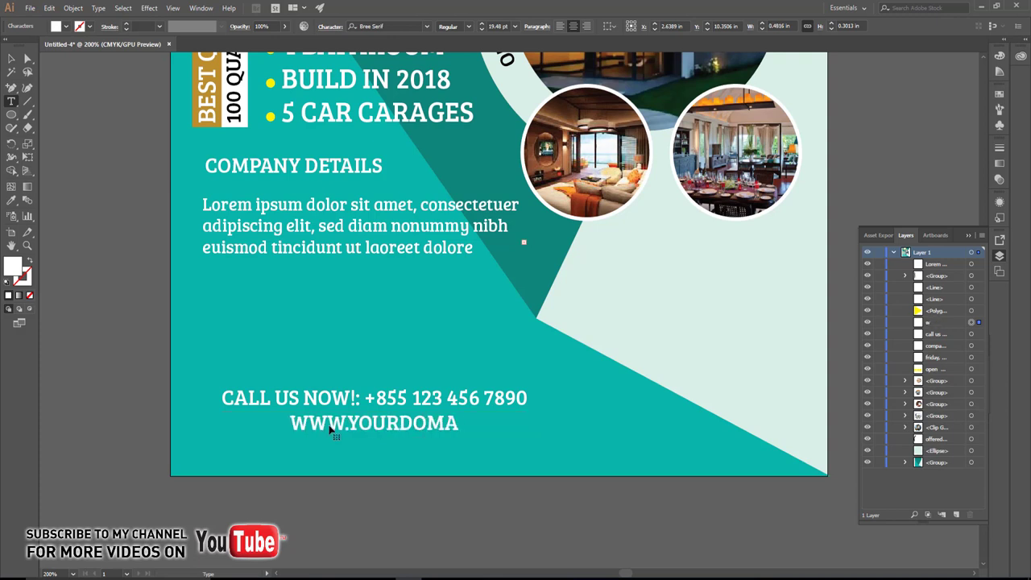
{"action": "type", "text": "INNAME"}
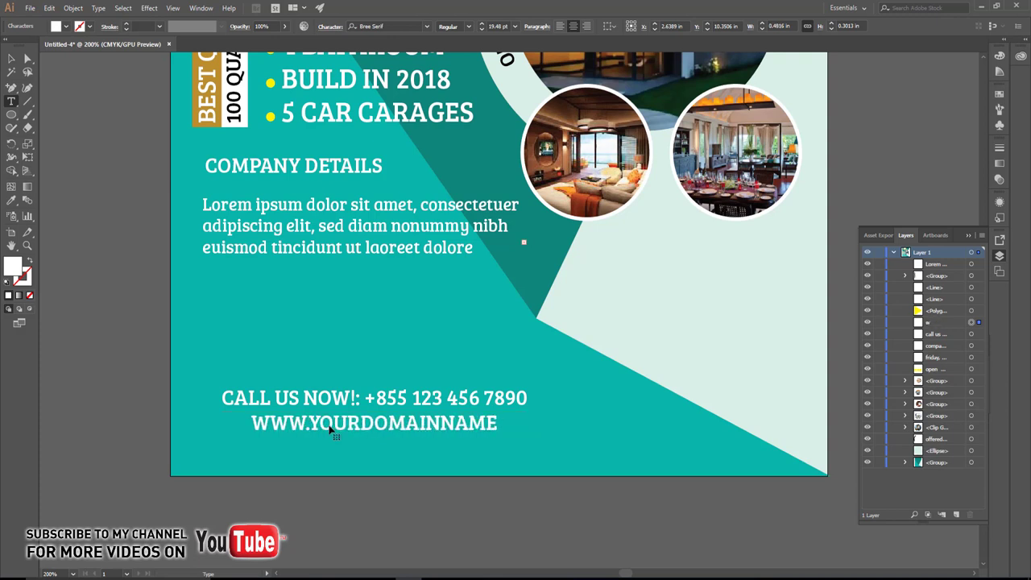
{"action": "type", "text": ".COM"}
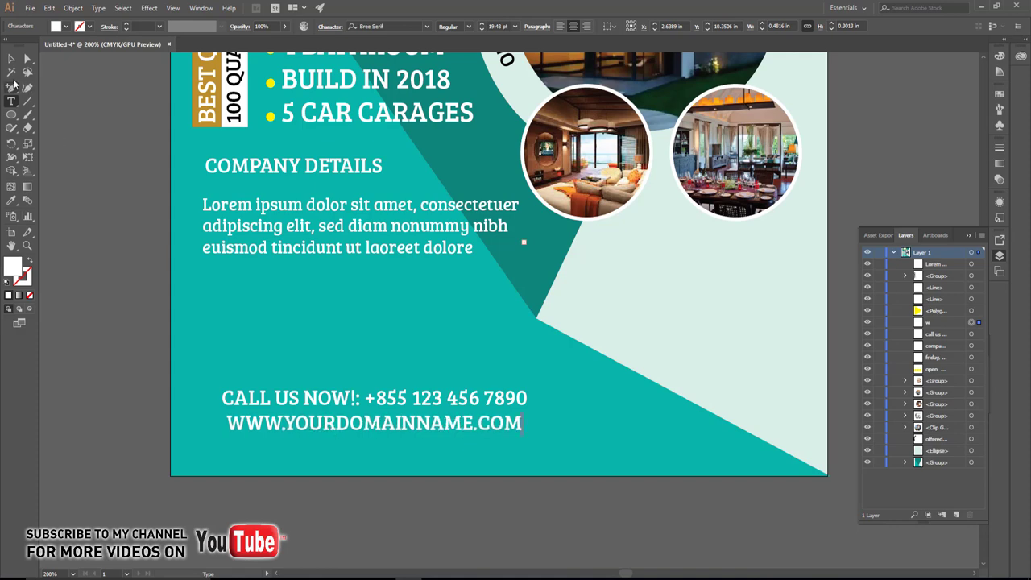
{"action": "left_click", "coordinate": [11, 58]}
{"action": "left_click_drag", "start_coordinate": [286, 402], "coordinate": [318, 403]}
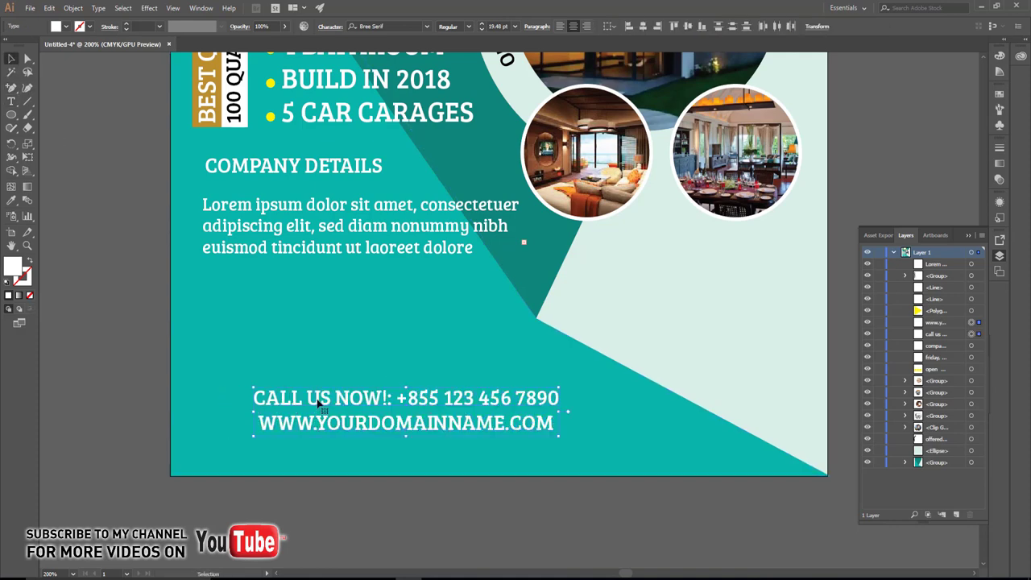
Step: Enlarge the photo circles and offer text cluster slightly at 100% zoom
{"action": "left_click", "coordinate": [125, 308]}
{"action": "key", "text": "ctrl+1"}
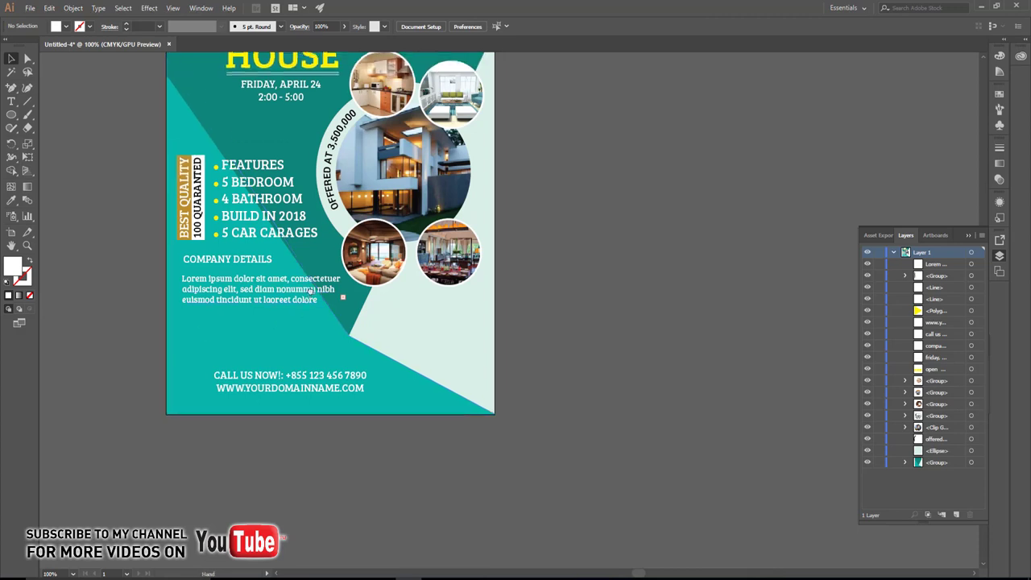
{"action": "left_click_drag", "start_coordinate": [503, 259], "coordinate": [517, 339]}
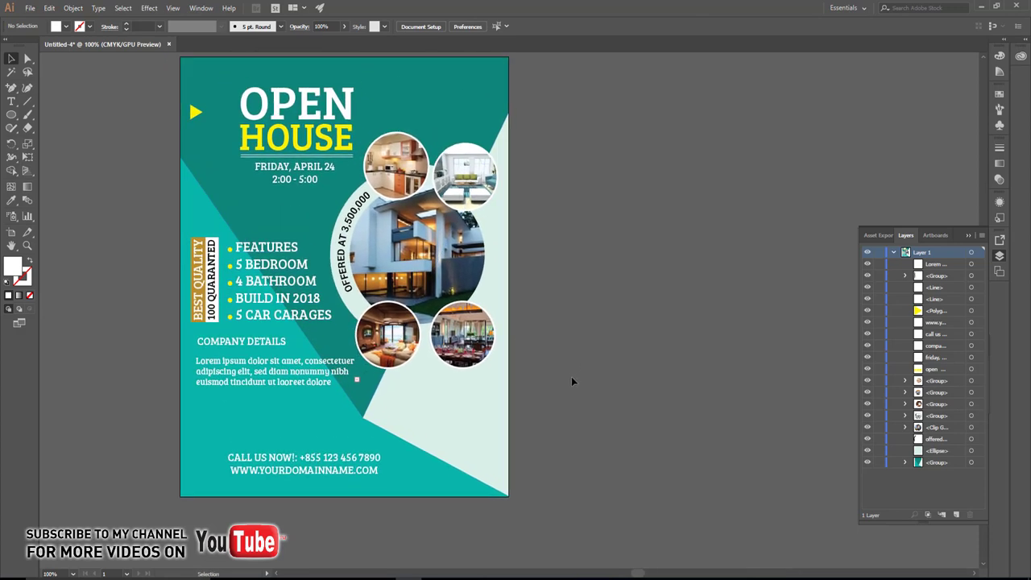
{"action": "left_click_drag", "start_coordinate": [403, 187], "coordinate": [460, 403]}
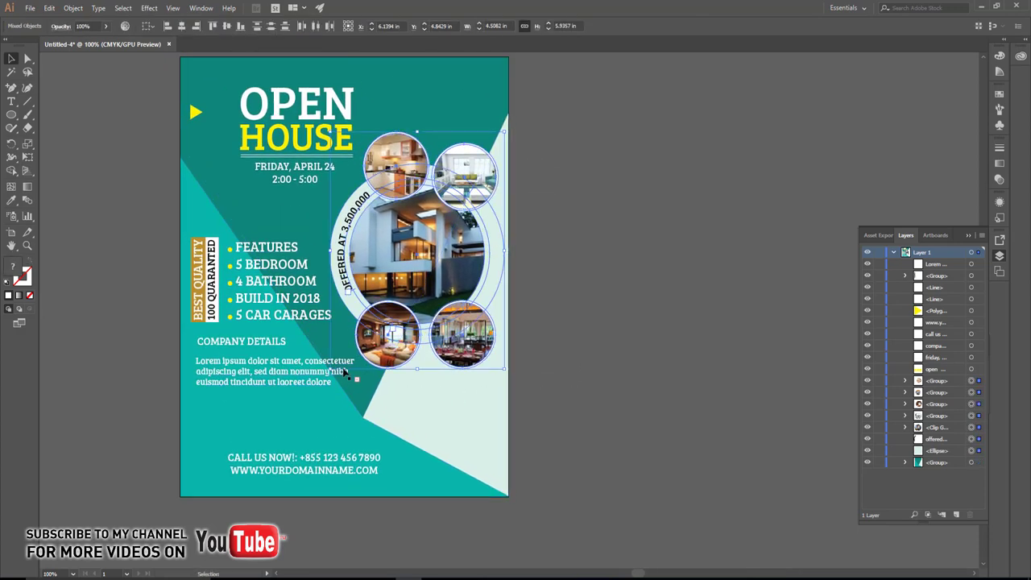
{"action": "mouse_move", "coordinate": [330, 371]}
{"action": "left_mouse_down"}
{"action": "mouse_move", "coordinate": [267, 366]}
{"action": "mouse_move", "coordinate": [267, 394]}
{"action": "left_mouse_up"}
{"action": "left_click", "coordinate": [280, 326]}
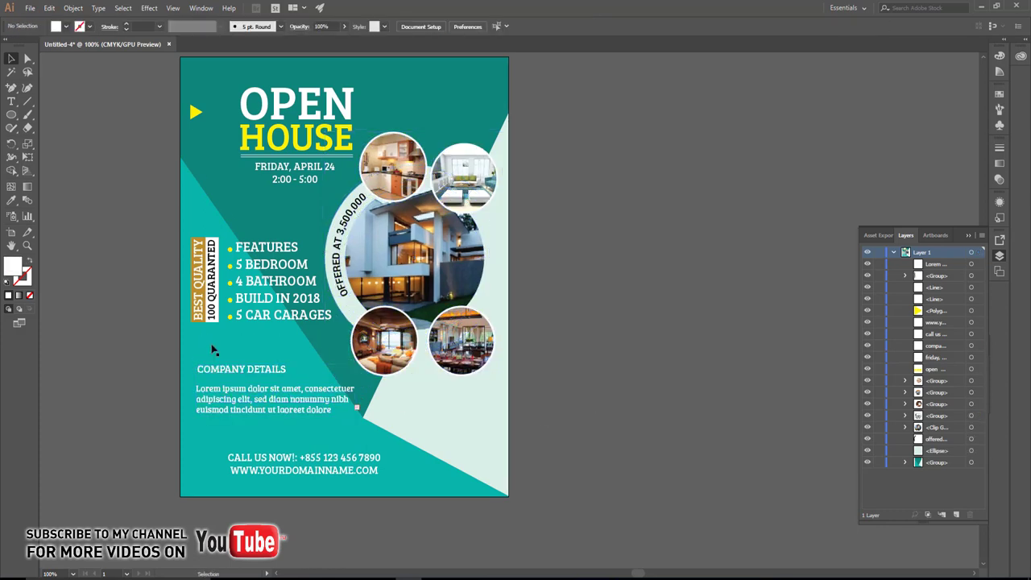
Step: Nudge the OPEN HOUSE title, lines and date block left, then show recent files
{"action": "scroll", "coordinate": [542, 290], "scroll_direction": "up", "scroll_amount": 1}
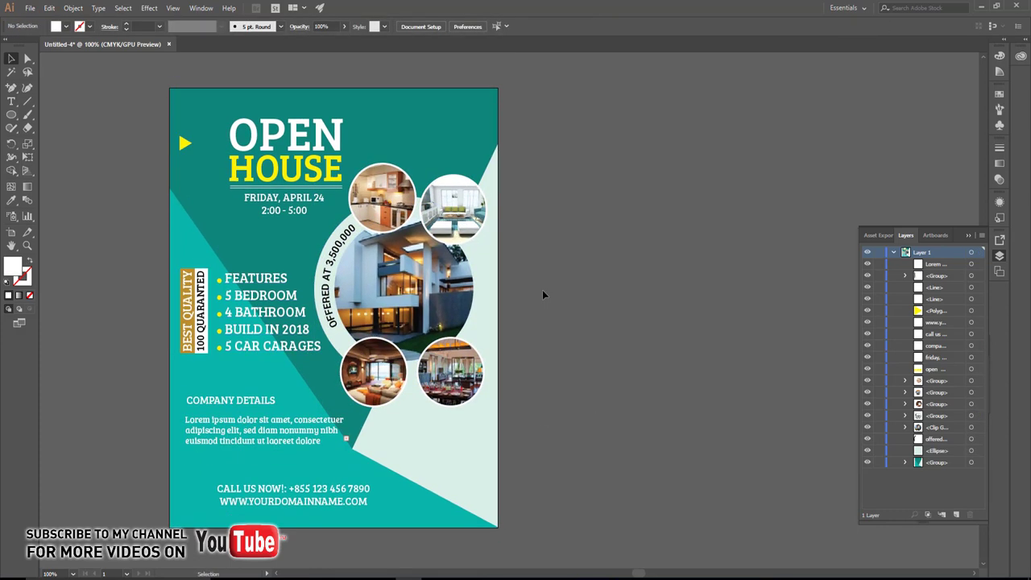
{"action": "left_click", "coordinate": [291, 198]}
{"action": "mouse_move", "coordinate": [223, 80]}
{"action": "left_mouse_down"}
{"action": "mouse_move", "coordinate": [250, 212]}
{"action": "mouse_move", "coordinate": [214, 228]}
{"action": "left_mouse_up"}
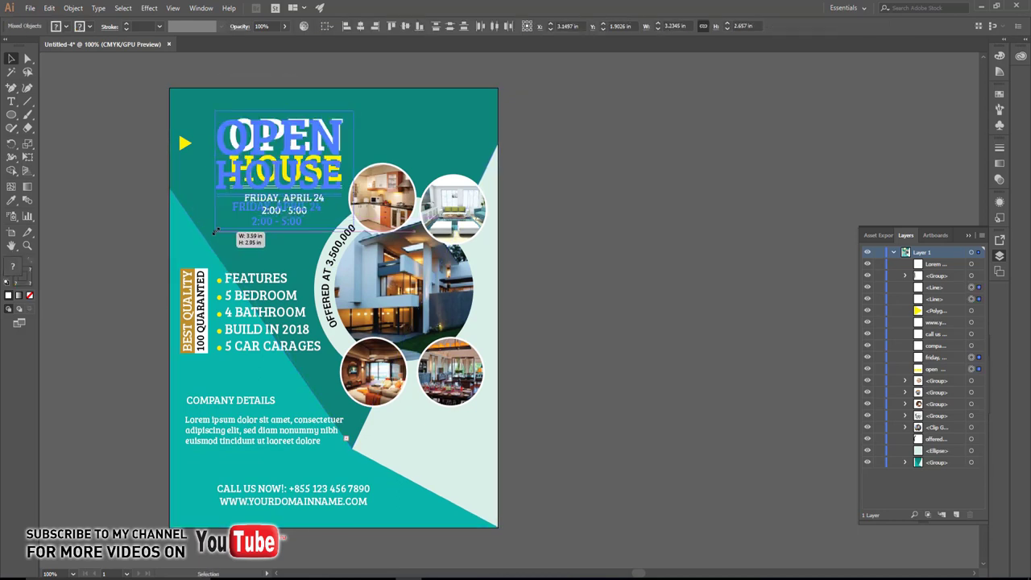
{"action": "key", "text": "Left"}
{"action": "key", "text": "Left"}
{"action": "key", "text": "Left"}
{"action": "key", "text": "Left"}
{"action": "key", "text": "Left"}
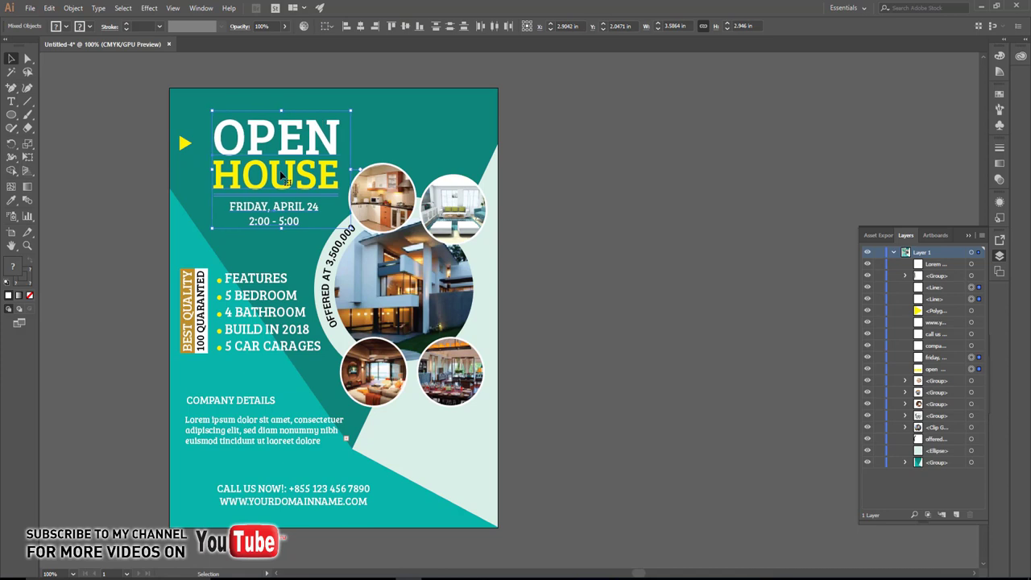
{"action": "left_click", "coordinate": [66, 94]}
{"action": "left_click", "coordinate": [30, 7]}
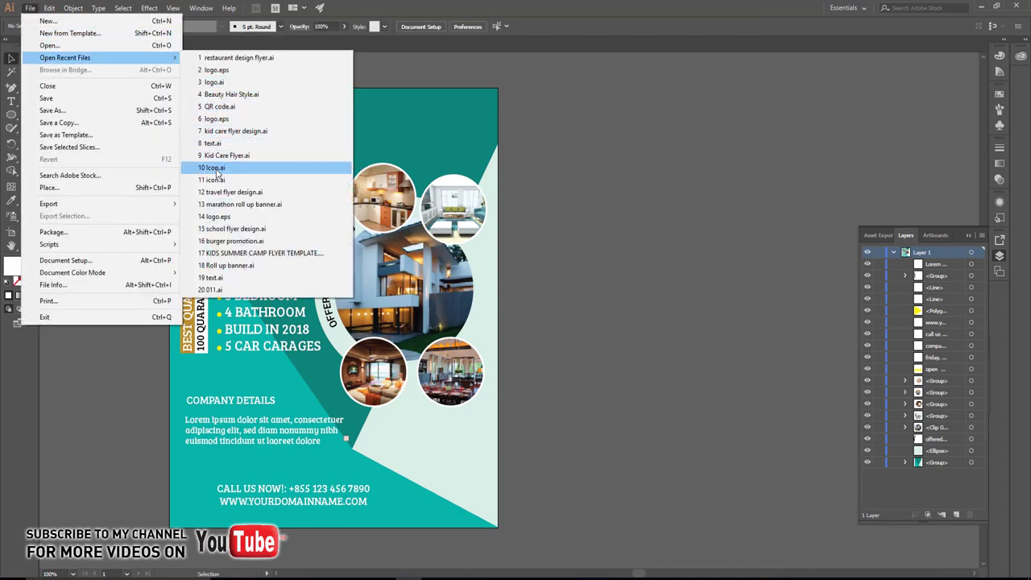
Step: Bring the QR code from Icon.ai onto the flyer, shrink it, and place it left of the contact lines
{"action": "left_click", "coordinate": [237, 167]}
{"action": "mouse_move", "coordinate": [415, 198]}
{"action": "left_mouse_down"}
{"action": "mouse_move", "coordinate": [128, 45]}
{"action": "mouse_move", "coordinate": [182, 214]}
{"action": "left_mouse_up"}
{"action": "left_click_drag", "start_coordinate": [215, 489], "coordinate": [216, 491]}
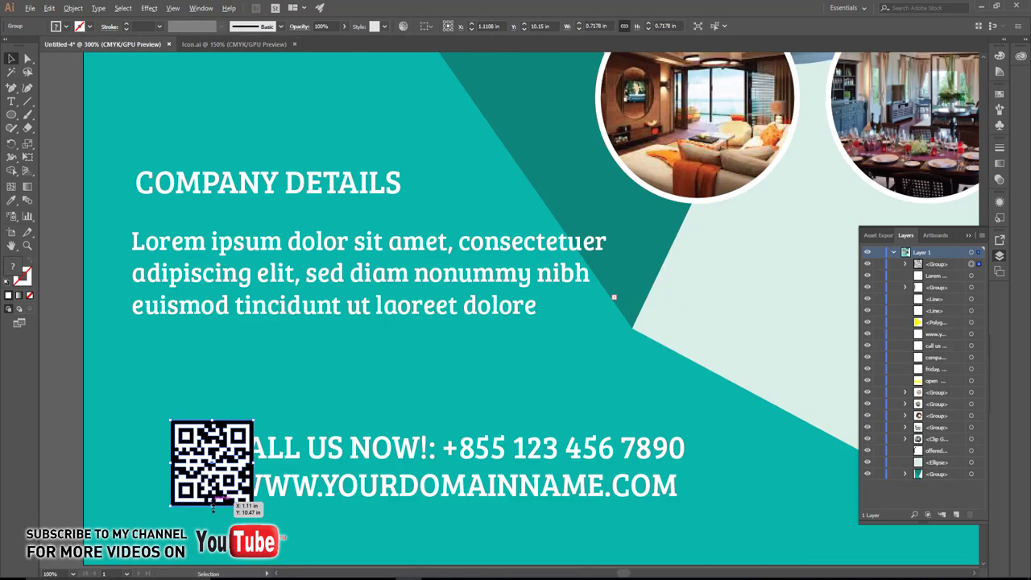
{"action": "key", "text": "ctrl+equal"}
{"action": "key", "text": "ctrl+equal"}
{"action": "key", "text": "ctrl+equal"}
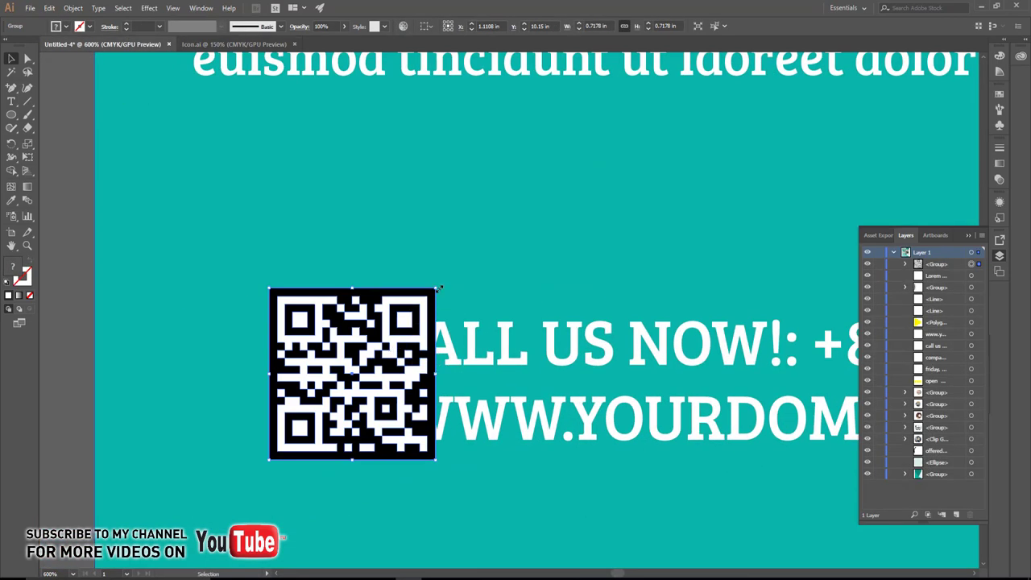
{"action": "left_click_drag", "start_coordinate": [435, 288], "coordinate": [427, 295]}
{"action": "mouse_move", "coordinate": [386, 351]}
{"action": "left_mouse_down"}
{"action": "mouse_move", "coordinate": [316, 338]}
{"action": "mouse_move", "coordinate": [329, 348]}
{"action": "left_mouse_up"}
{"action": "scroll", "coordinate": [329, 348], "scroll_direction": "down", "scroll_amount": 3}
{"action": "scroll", "coordinate": [347, 308], "scroll_direction": "right", "scroll_amount": 3}
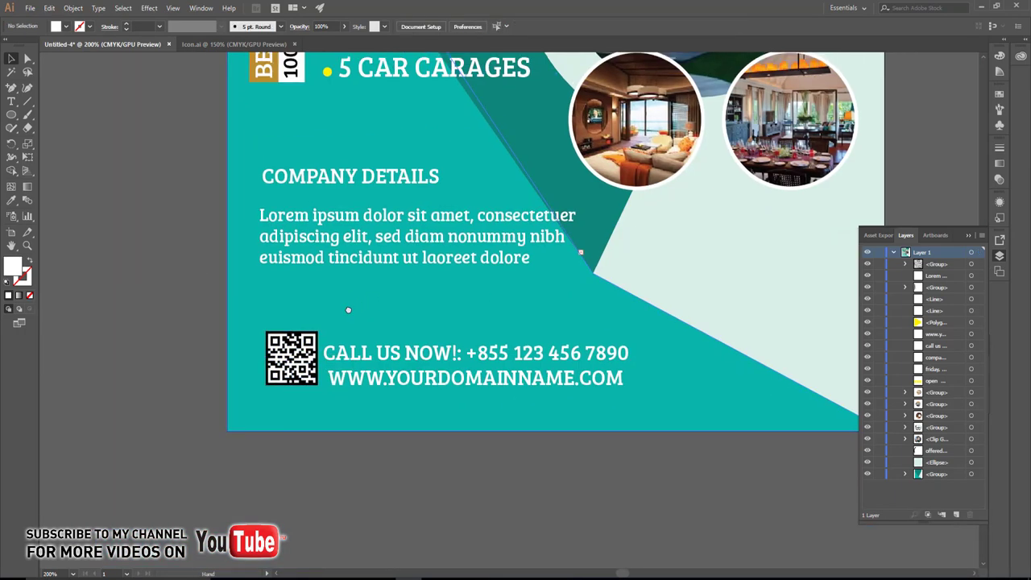
{"action": "scroll", "coordinate": [325, 318], "scroll_direction": "up", "scroll_amount": 1}
Step: Open logo.eps and place the HOUSESMART logo, scaled down, above the top photo circles
{"action": "key", "text": "ctrl+o"}
{"action": "scroll", "coordinate": [312, 121], "scroll_direction": "down", "scroll_amount": 3}
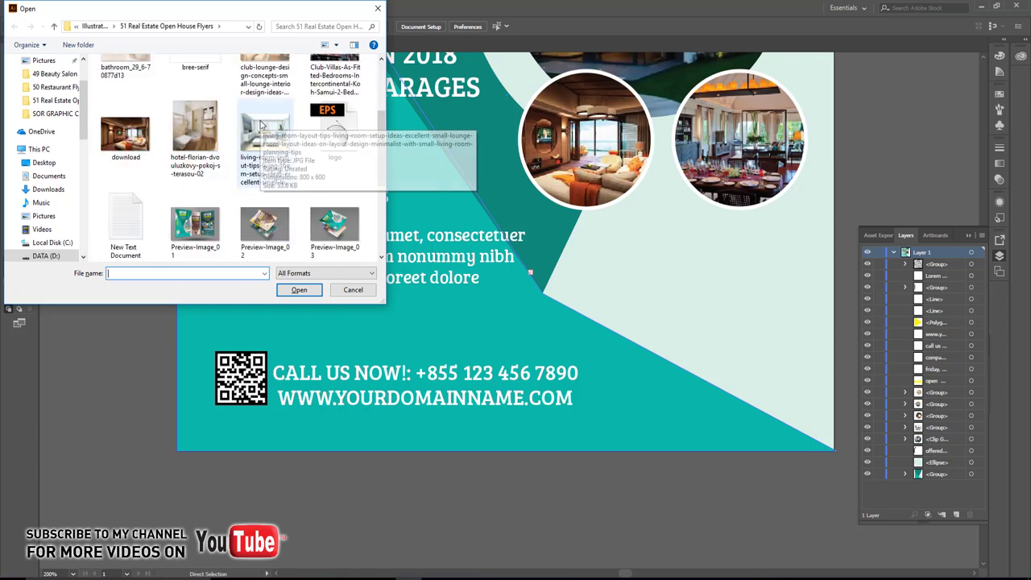
{"action": "double_click", "coordinate": [325, 142]}
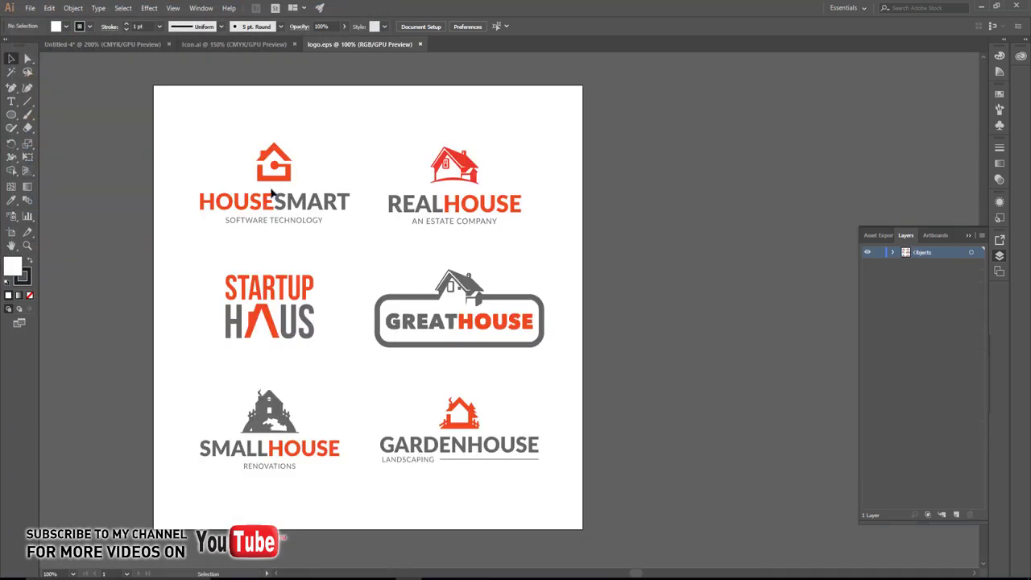
{"action": "left_click", "coordinate": [282, 173]}
{"action": "mouse_move", "coordinate": [282, 173]}
{"action": "left_mouse_down"}
{"action": "mouse_move", "coordinate": [190, 115]}
{"action": "mouse_move", "coordinate": [127, 45]}
{"action": "mouse_move", "coordinate": [451, 259]}
{"action": "left_mouse_up"}
{"action": "key", "text": "ctrl+1"}
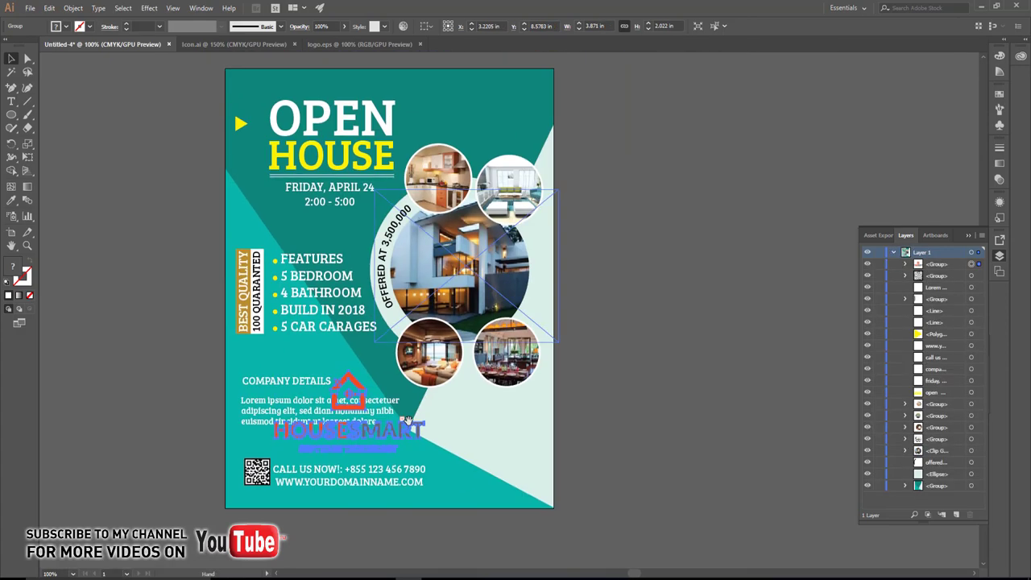
{"action": "mouse_move", "coordinate": [415, 397]}
{"action": "left_mouse_down"}
{"action": "mouse_move", "coordinate": [506, 184]}
{"action": "mouse_move", "coordinate": [532, 93]}
{"action": "left_mouse_up"}
{"action": "key", "text": "ctrl+plus"}
{"action": "key", "text": "ctrl+plus"}
{"action": "key", "text": "ctrl+plus"}
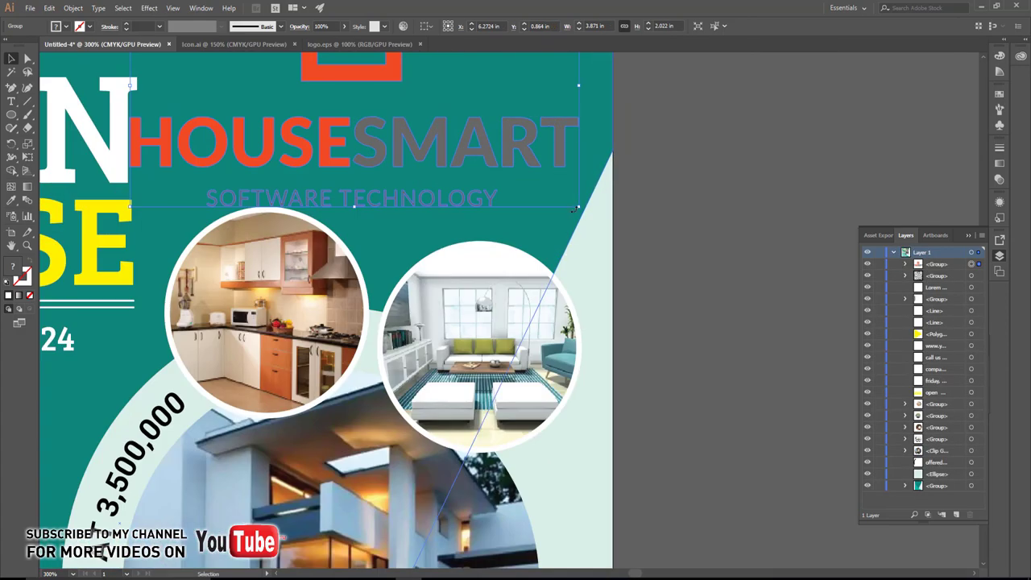
{"action": "mouse_move", "coordinate": [580, 208]}
{"action": "left_mouse_down"}
{"action": "mouse_move", "coordinate": [480, 155]}
{"action": "mouse_move", "coordinate": [531, 259]}
{"action": "left_mouse_up"}
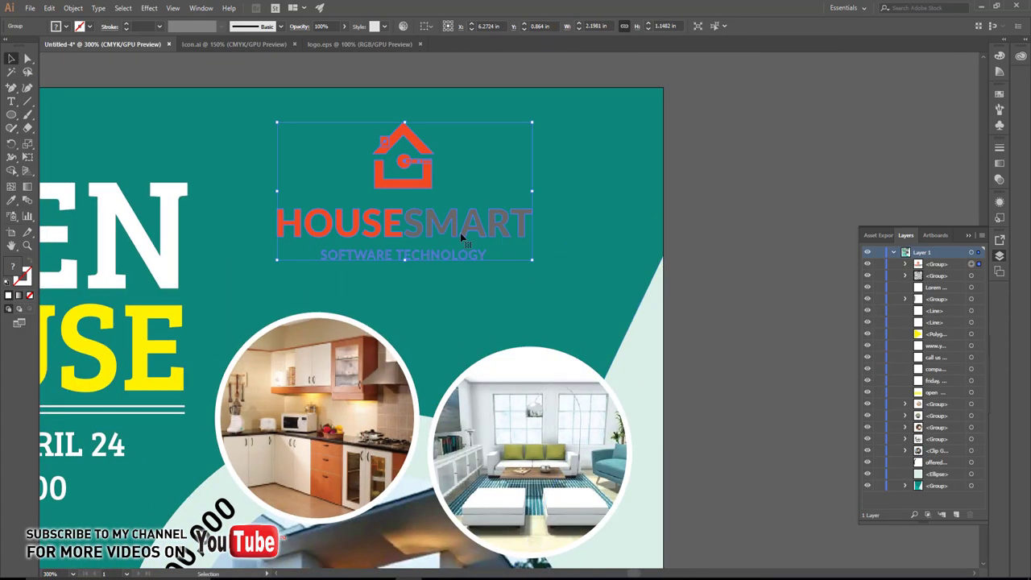
{"action": "left_click_drag", "start_coordinate": [450, 230], "coordinate": [514, 233]}
Step: Recolour the logo's house icon, key shape and HOUSESMART text yellow to match USE
{"action": "double_click", "coordinate": [515, 234]}
{"action": "left_click", "coordinate": [471, 192]}
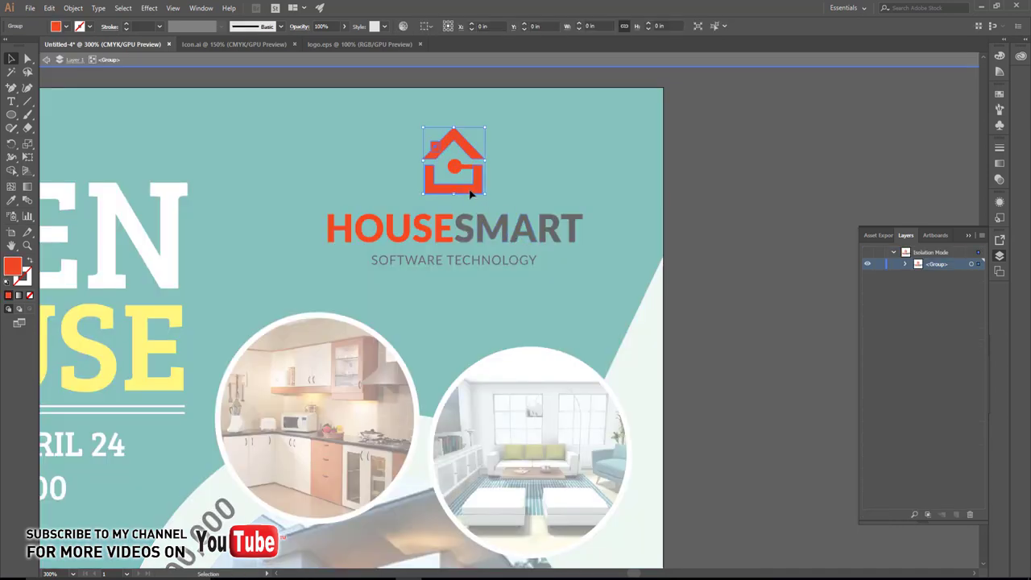
{"action": "left_click", "coordinate": [442, 223], "text": "shift"}
{"action": "left_click", "coordinate": [11, 200]}
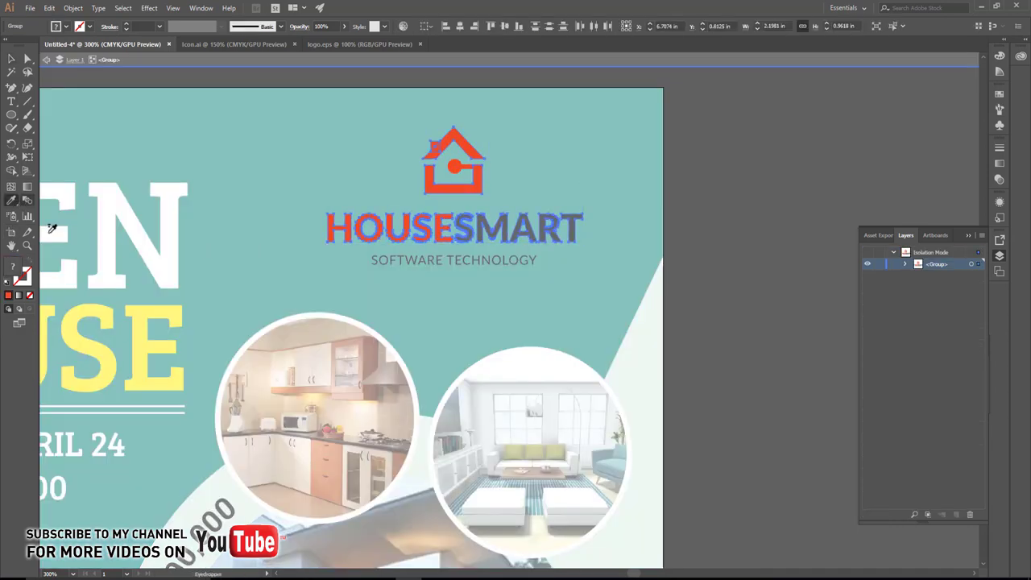
{"action": "left_click", "coordinate": [84, 334]}
{"action": "left_click", "coordinate": [11, 59]}
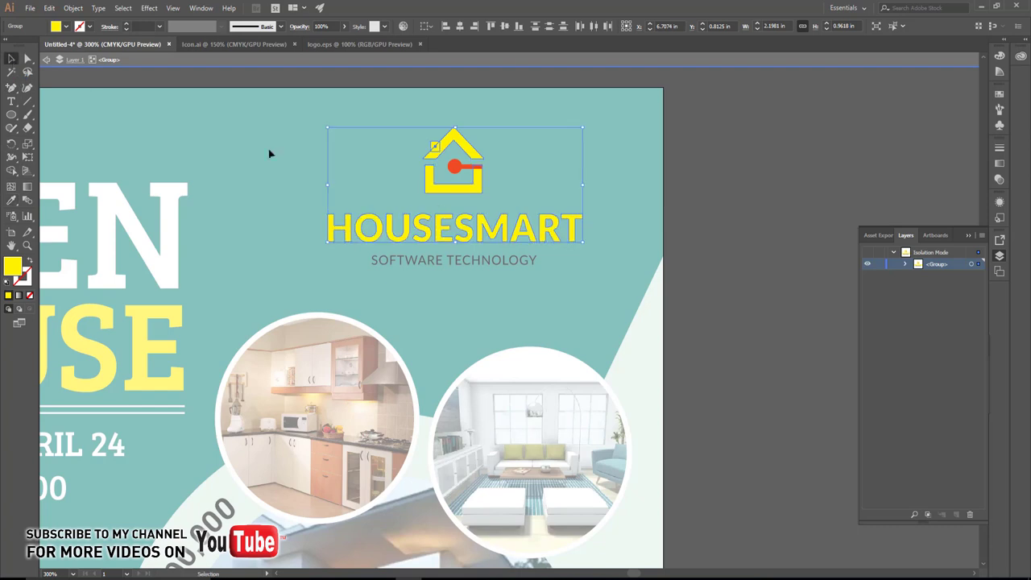
{"action": "left_click", "coordinate": [456, 167]}
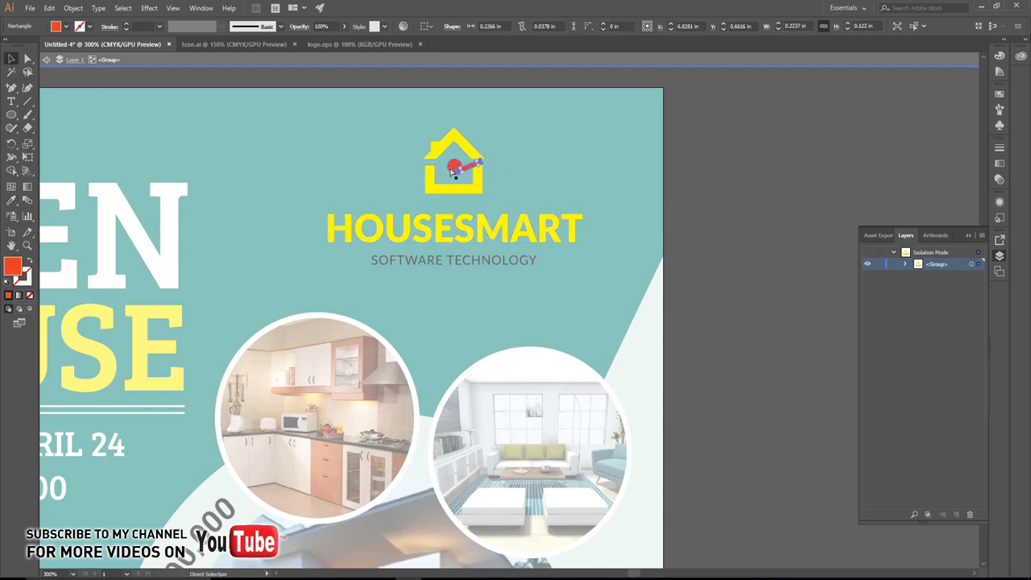
{"action": "scroll", "coordinate": [451, 166], "scroll_direction": "up", "scroll_amount": 2}
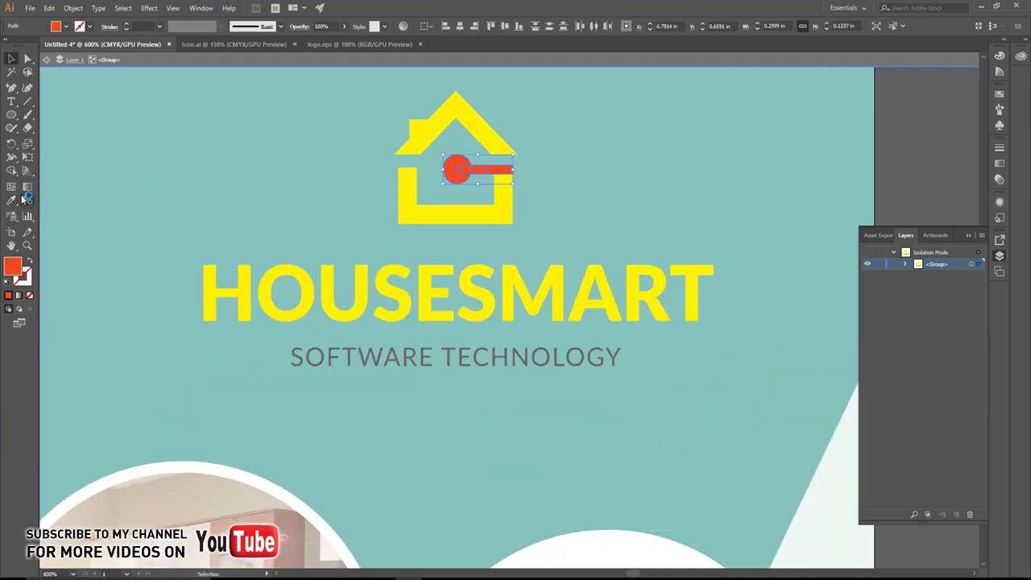
{"action": "left_click", "coordinate": [418, 135]}
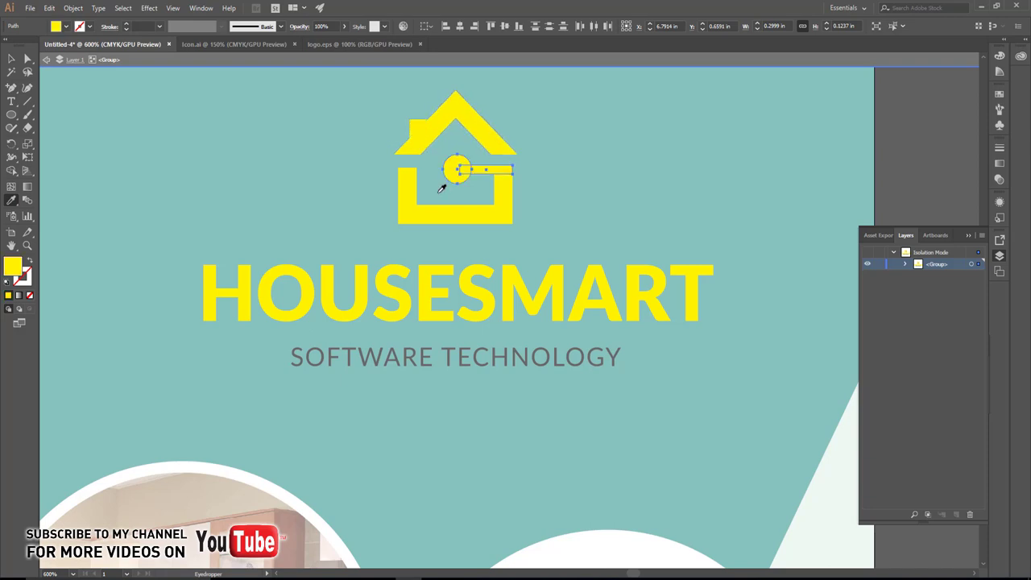
{"action": "key", "text": "v"}
Step: Make the SMART letters of the logo white
{"action": "double_click", "coordinate": [475, 284]}
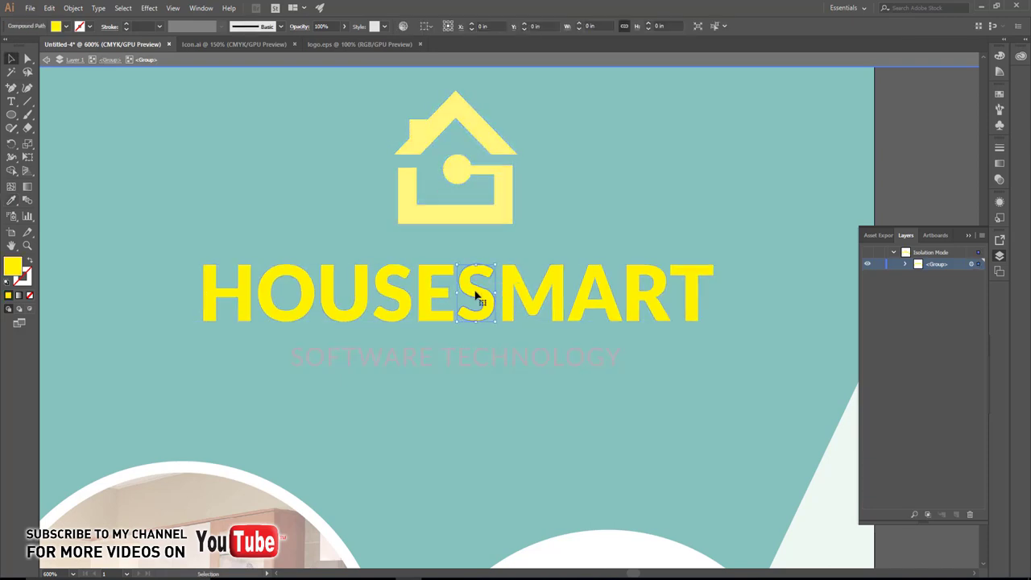
{"action": "left_click", "coordinate": [515, 278], "text": "shift"}
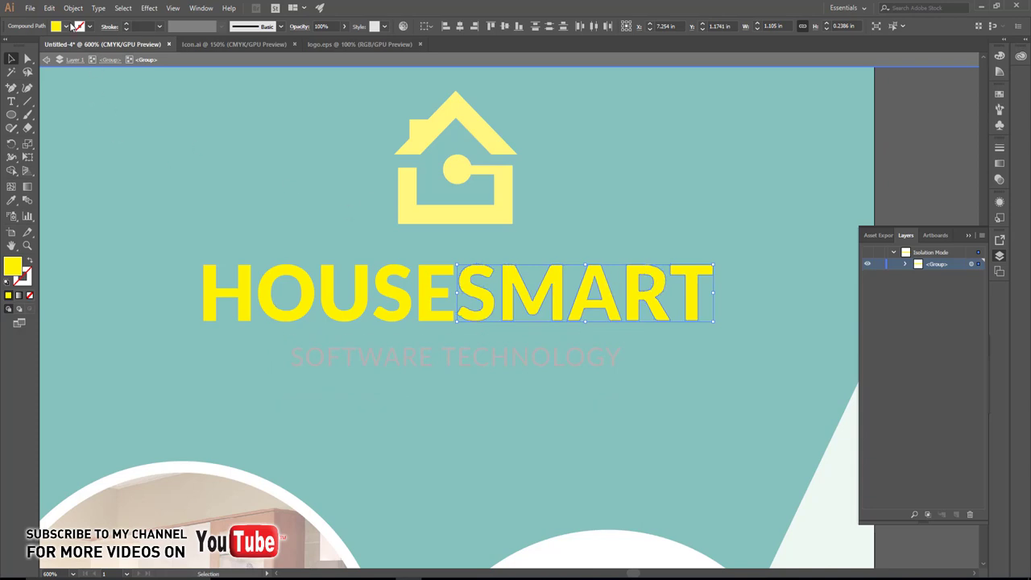
{"action": "left_click", "coordinate": [68, 26]}
{"action": "left_click", "coordinate": [49, 59]}
{"action": "double_click", "coordinate": [376, 384]}
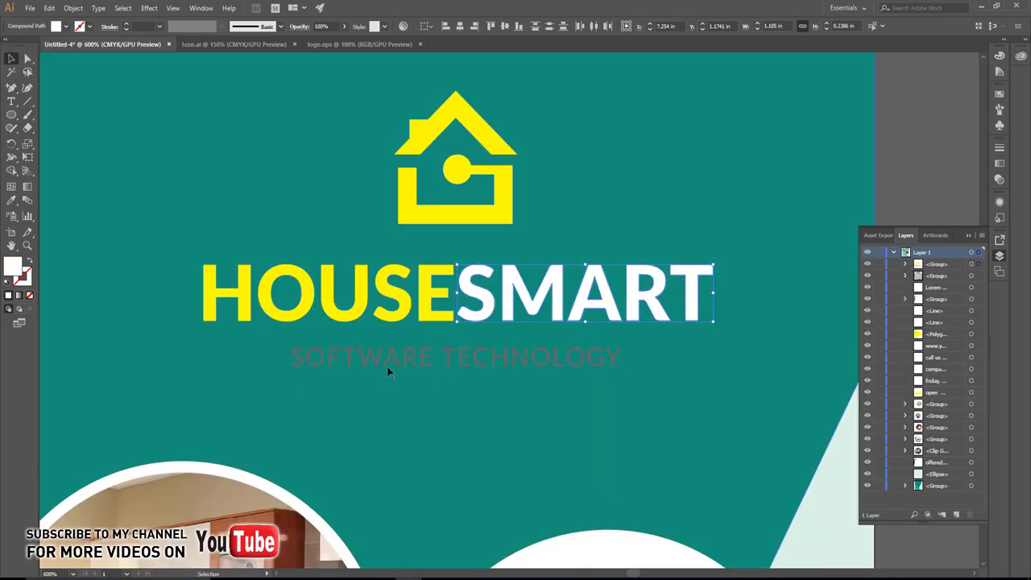
{"action": "left_click", "coordinate": [387, 367]}
{"action": "left_click_drag", "start_coordinate": [633, 420], "coordinate": [247, 332]}
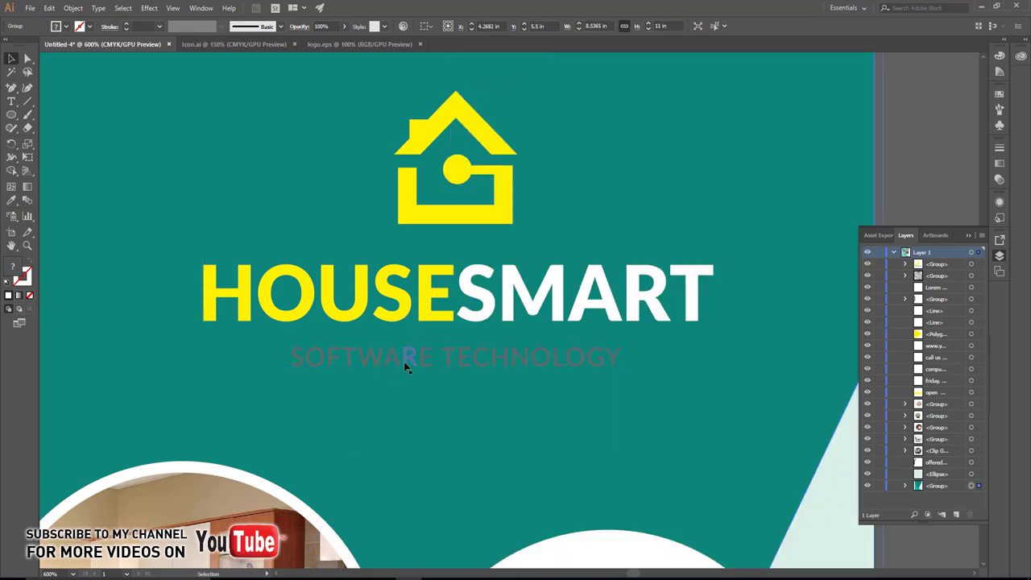
Step: Make the SOFTWARE TECHNOLOGY tagline white
{"action": "double_click", "coordinate": [331, 357]}
{"action": "left_click", "coordinate": [498, 357]}
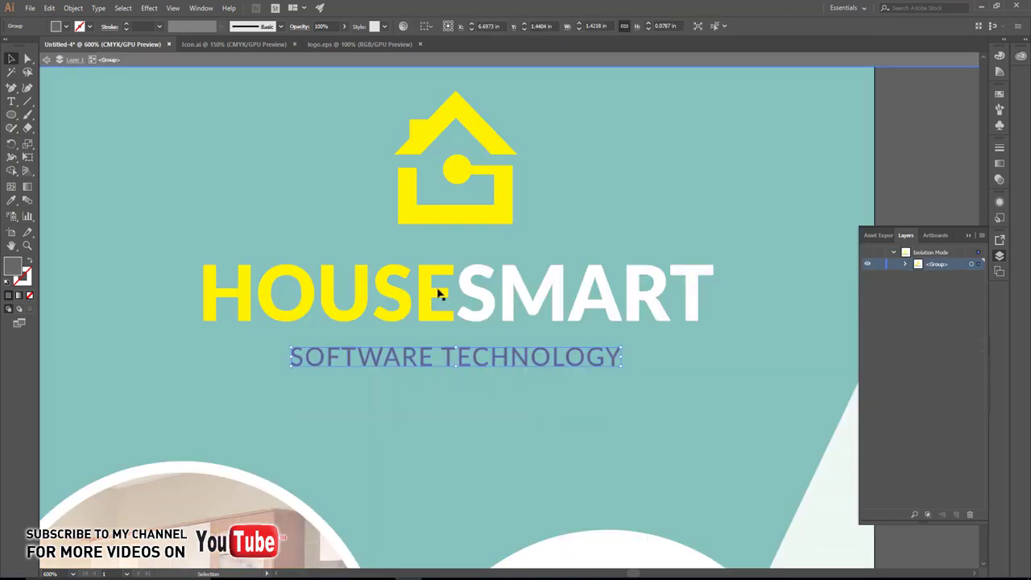
{"action": "left_click", "coordinate": [66, 25]}
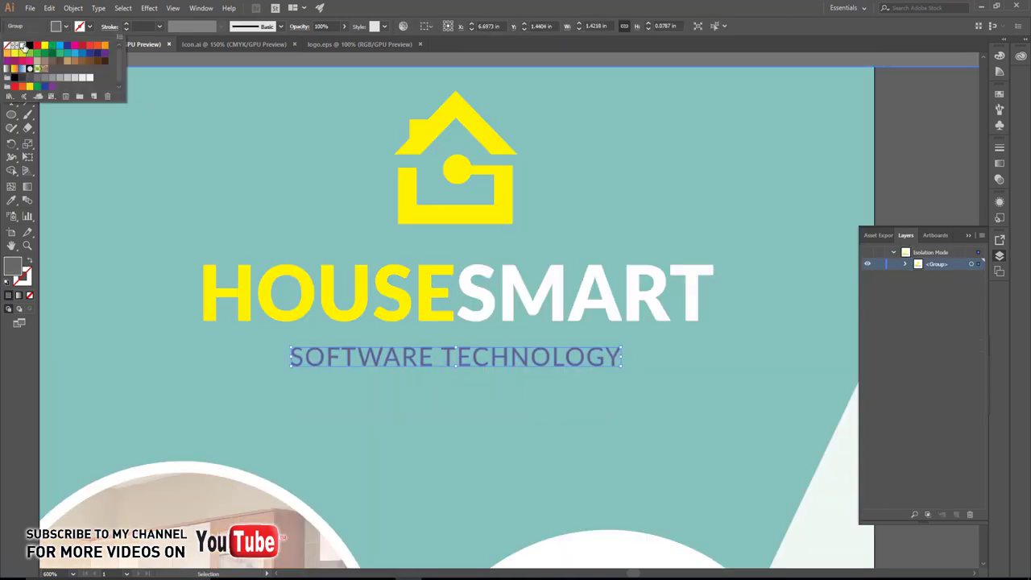
{"action": "left_click", "coordinate": [23, 47]}
{"action": "key", "text": "Escape"}
{"action": "key", "text": "ctrl+minus"}
{"action": "key", "text": "ctrl+minus"}
{"action": "key", "text": "ctrl+minus"}
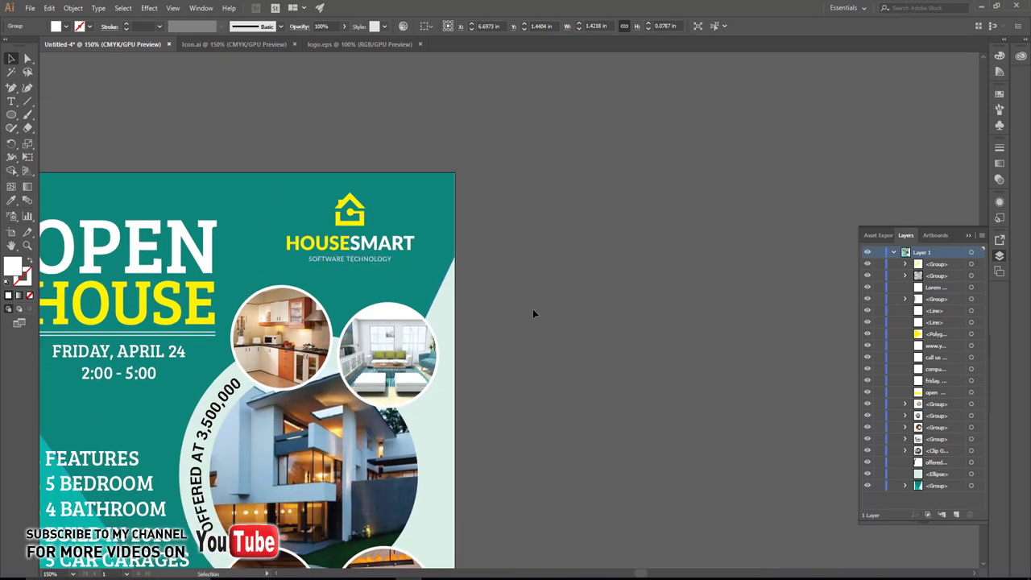
Step: Enlarge the HouseSmart logo group at the flyer's top right
{"action": "left_click", "coordinate": [399, 259]}
{"action": "mouse_move", "coordinate": [414, 269]}
{"action": "left_mouse_down"}
{"action": "mouse_move", "coordinate": [422, 271]}
{"action": "mouse_move", "coordinate": [403, 260]}
{"action": "left_mouse_up"}
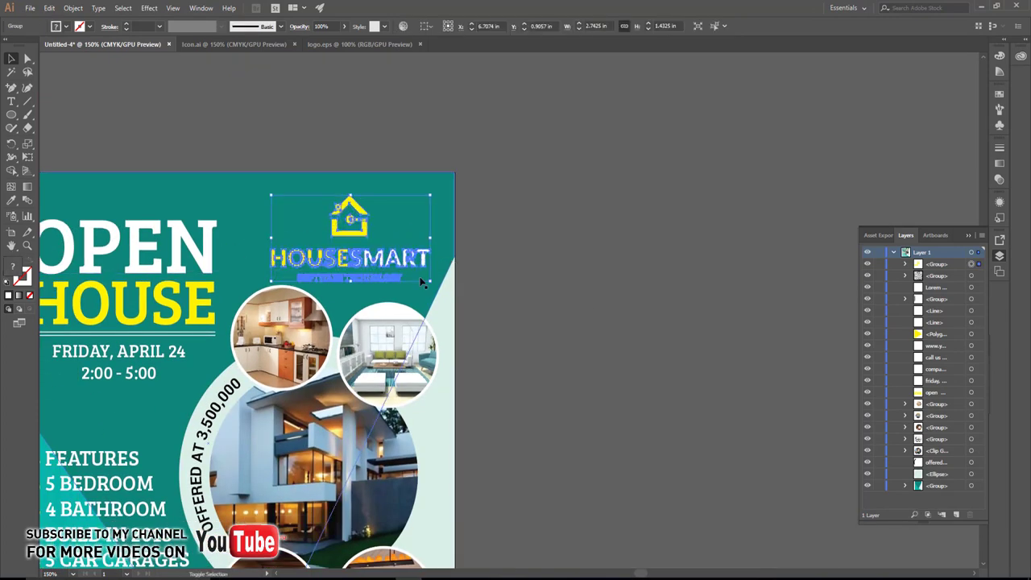
{"action": "left_click", "coordinate": [490, 313]}
{"action": "key", "text": "ctrl+1"}
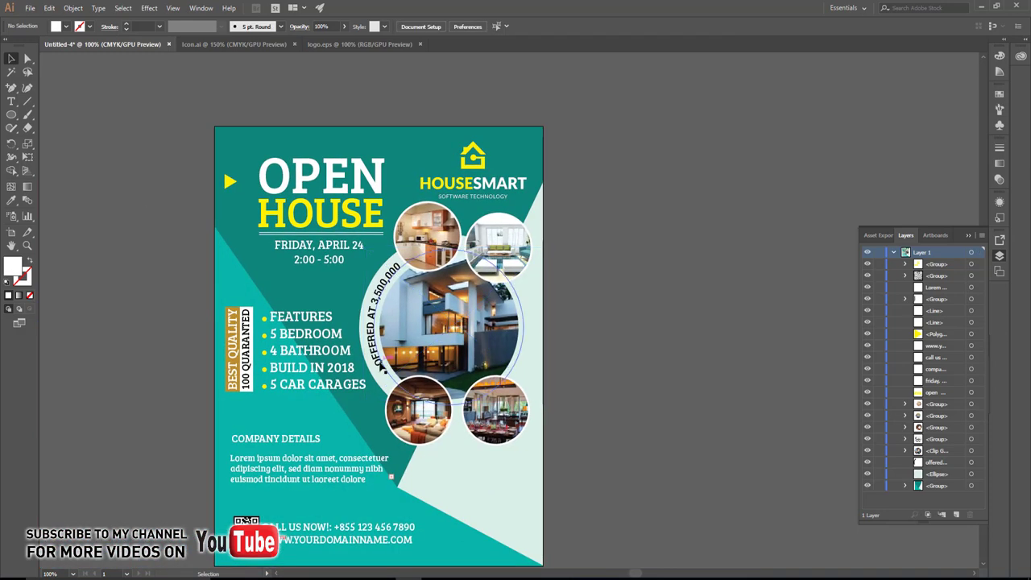
Step: Slide the curved OFFERED AT 3,500,000 text further along its arc
{"action": "left_click", "coordinate": [379, 373]}
{"action": "scroll", "coordinate": [379, 373], "scroll_direction": "up", "scroll_amount": 3}
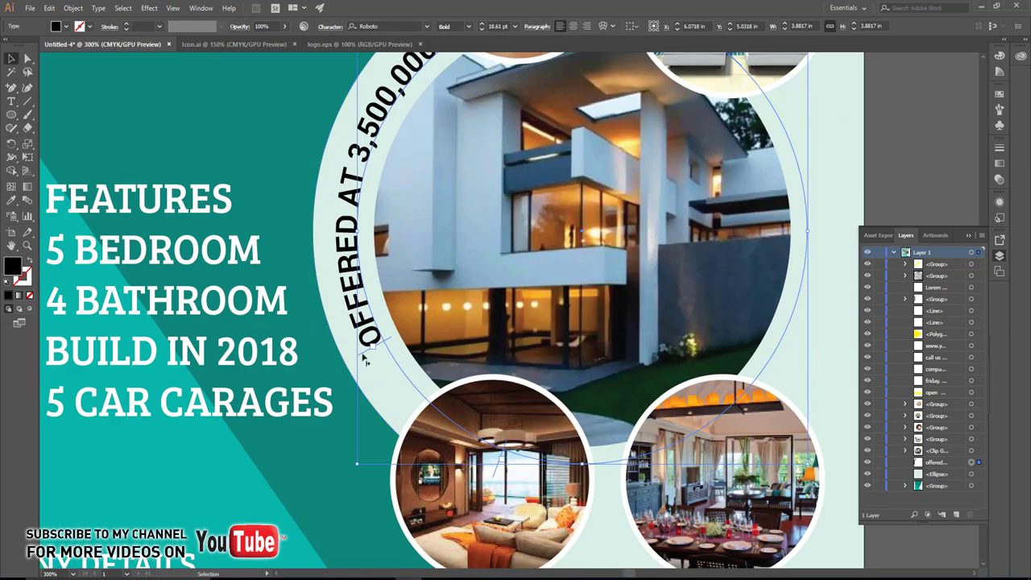
{"action": "left_click_drag", "start_coordinate": [367, 362], "coordinate": [378, 372]}
{"action": "scroll", "coordinate": [492, 95], "scroll_direction": "up", "scroll_amount": 2}
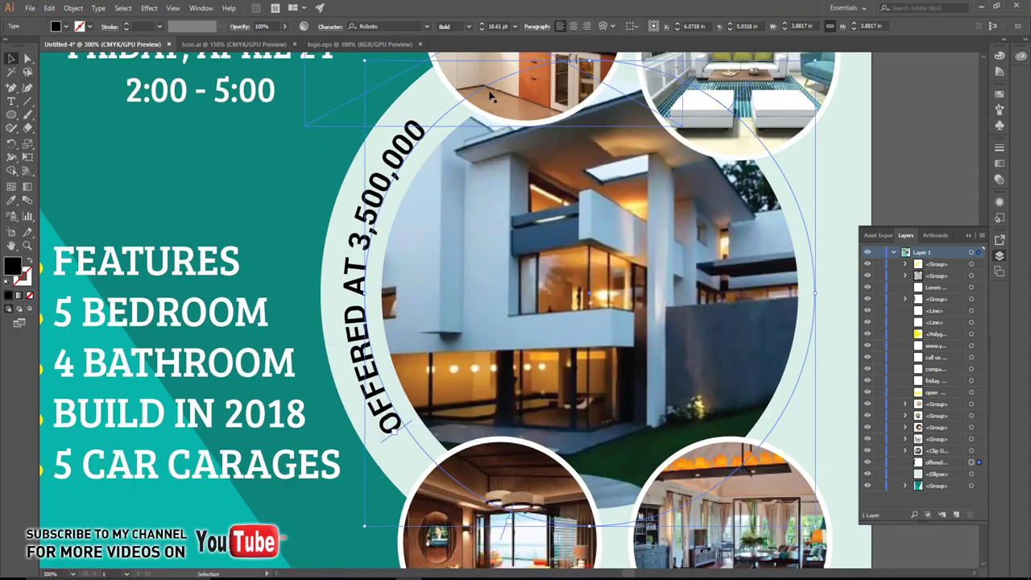
Step: Enlarge the curved price text to 20 pt
{"action": "left_click", "coordinate": [481, 26]}
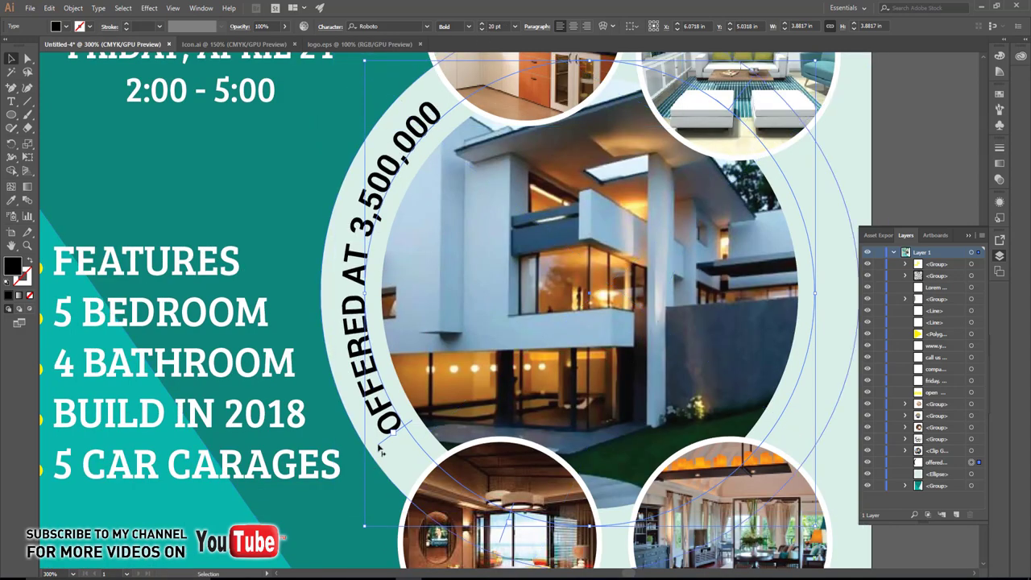
{"action": "scroll", "coordinate": [382, 447], "scroll_direction": "down", "scroll_amount": 2}
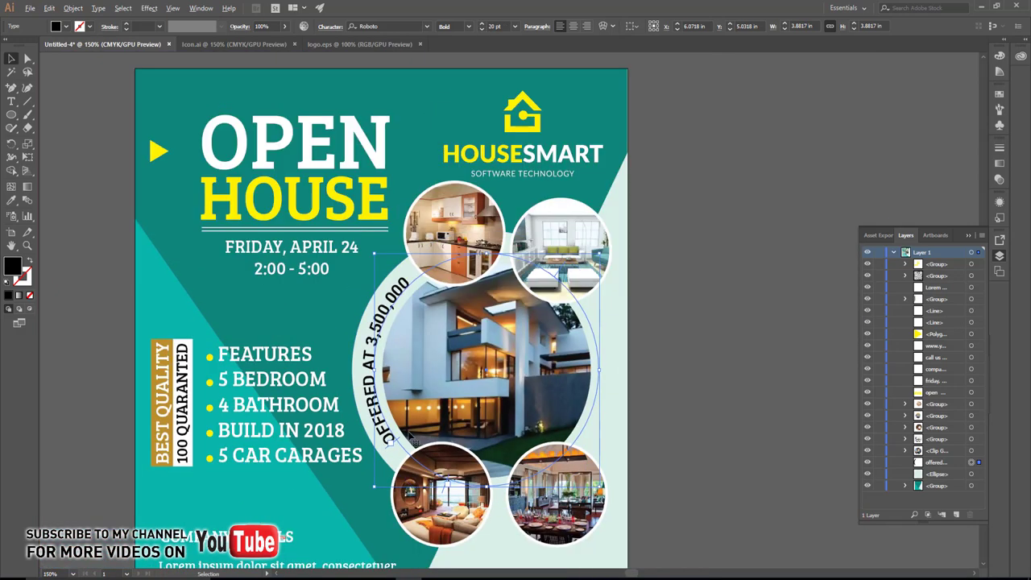
{"action": "left_click", "coordinate": [672, 377]}
{"action": "scroll", "coordinate": [672, 377], "scroll_direction": "down", "scroll_amount": 2}
{"action": "scroll", "coordinate": [641, 407], "scroll_direction": "up", "scroll_amount": 1}
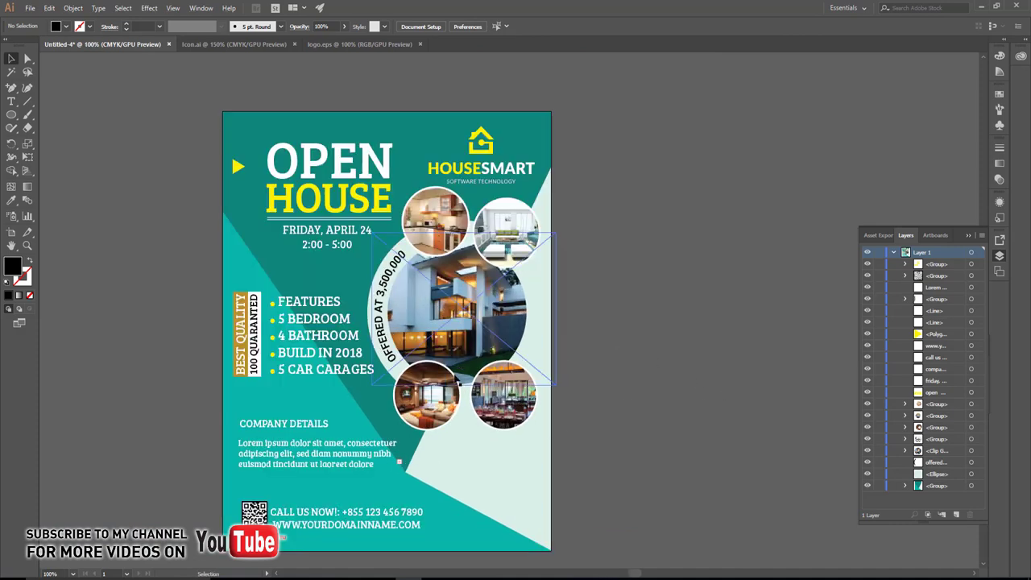
{"action": "left_click", "coordinate": [394, 375]}
Step: Add a drop shadow to the ring: 40% opacity, X offset -0.1 in, Y offset 0.1 in
{"action": "left_click", "coordinate": [149, 7]}
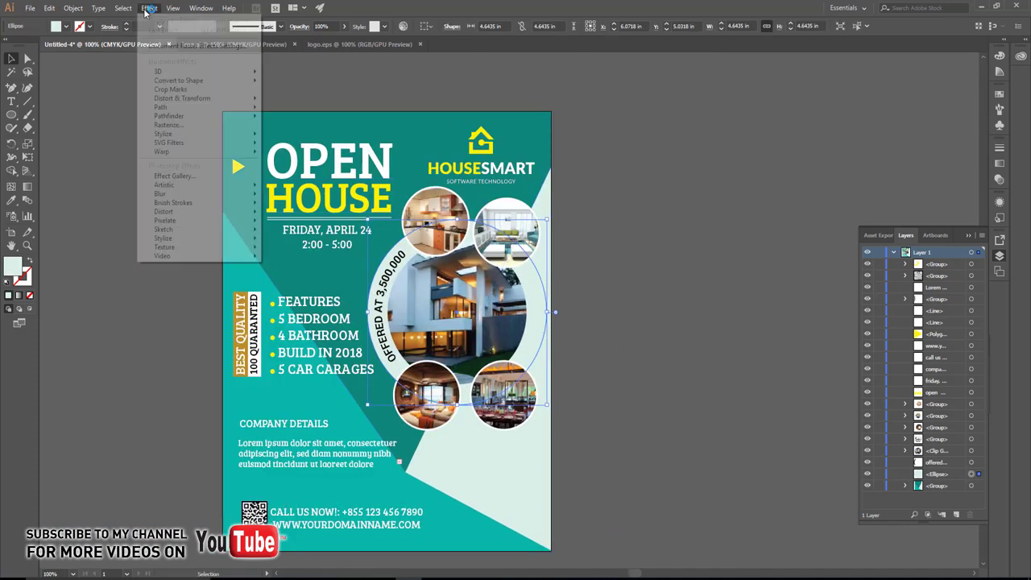
{"action": "mouse_move", "coordinate": [163, 133]}
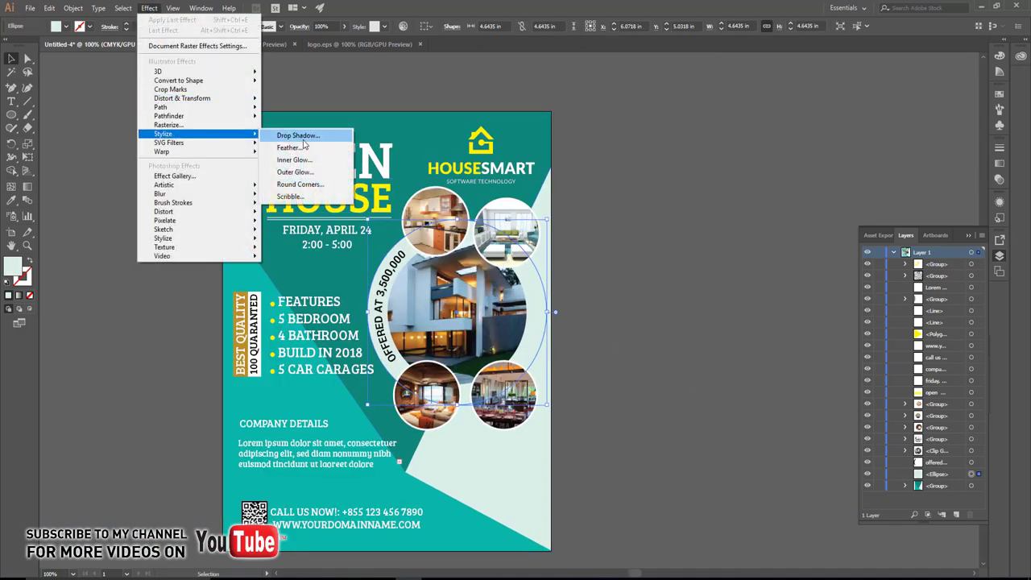
{"action": "left_click", "coordinate": [290, 133]}
{"action": "left_click", "coordinate": [207, 354]}
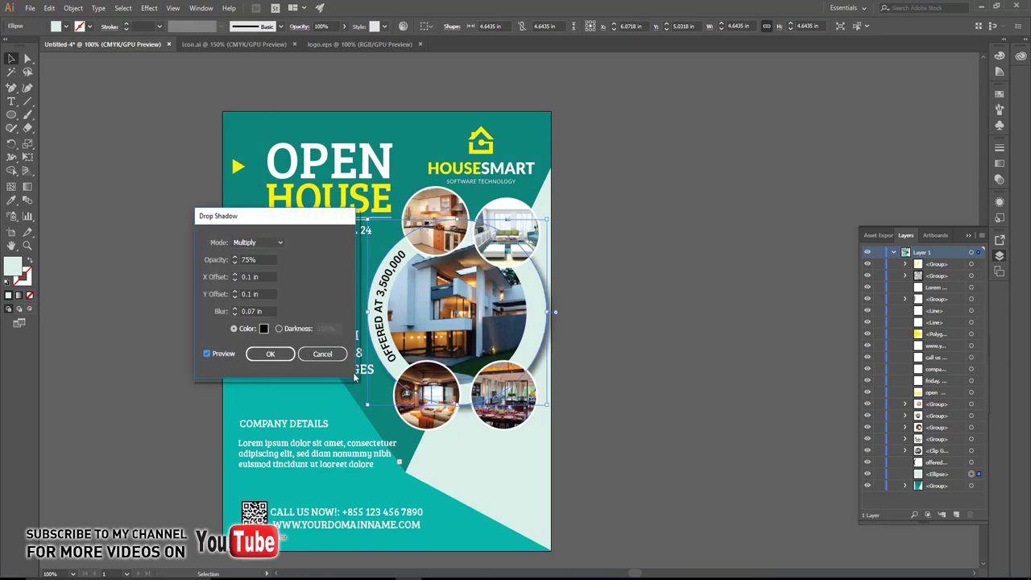
{"action": "left_click", "coordinate": [257, 294]}
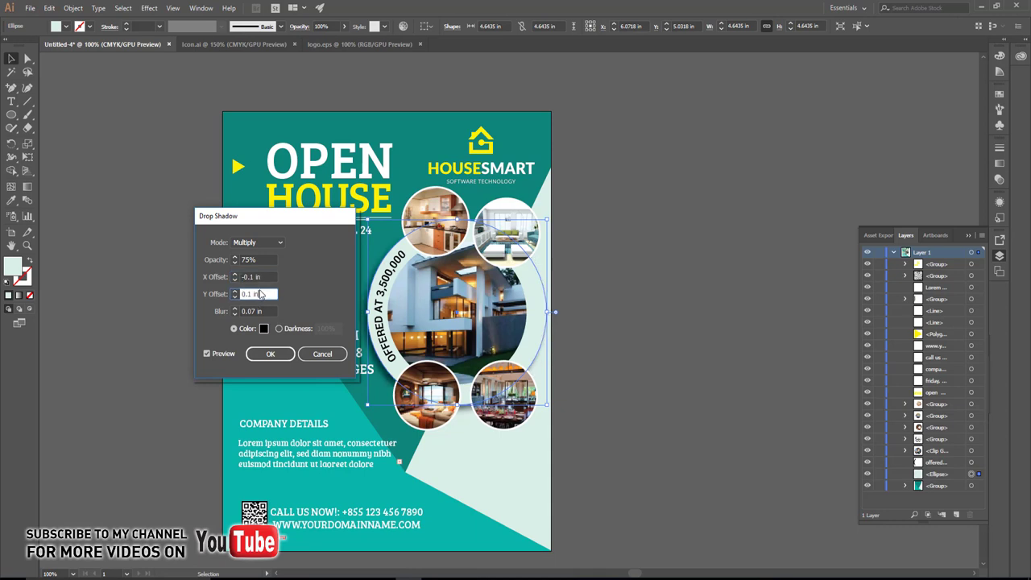
{"action": "left_click", "coordinate": [262, 258]}
{"action": "type", "text": "40"}
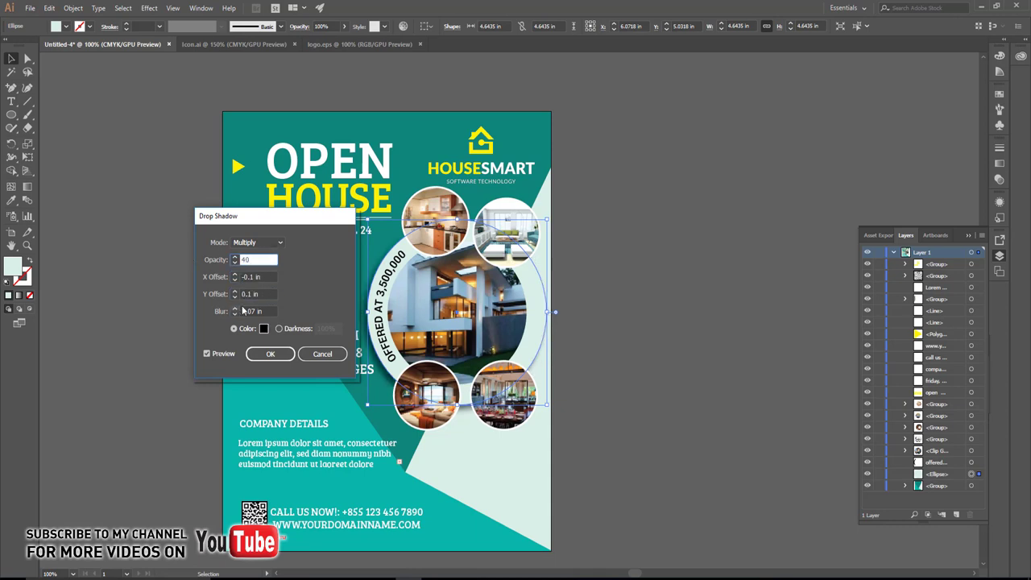
{"action": "left_click", "coordinate": [262, 294]}
{"action": "left_click", "coordinate": [274, 356]}
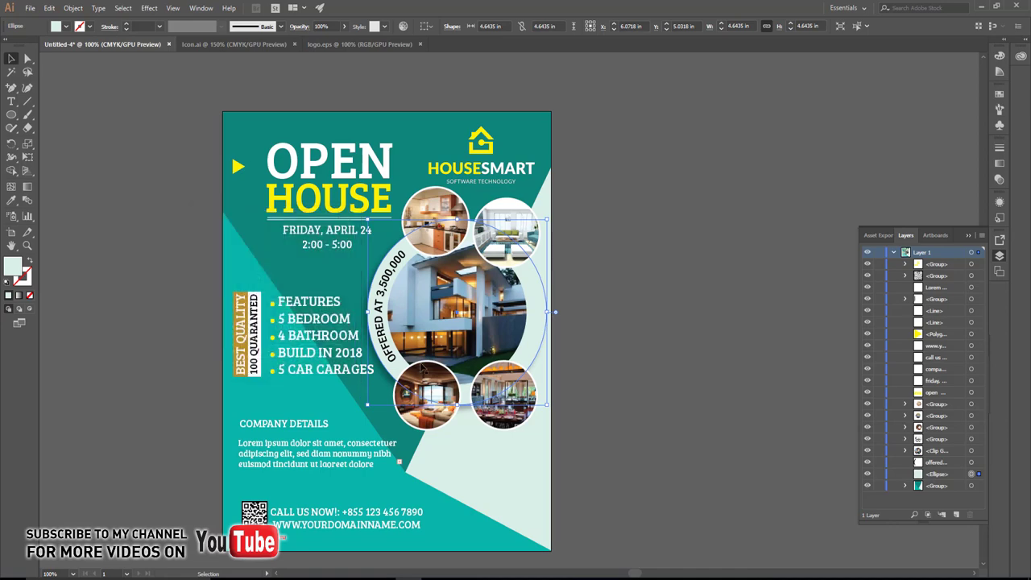
{"action": "left_click", "coordinate": [608, 359]}
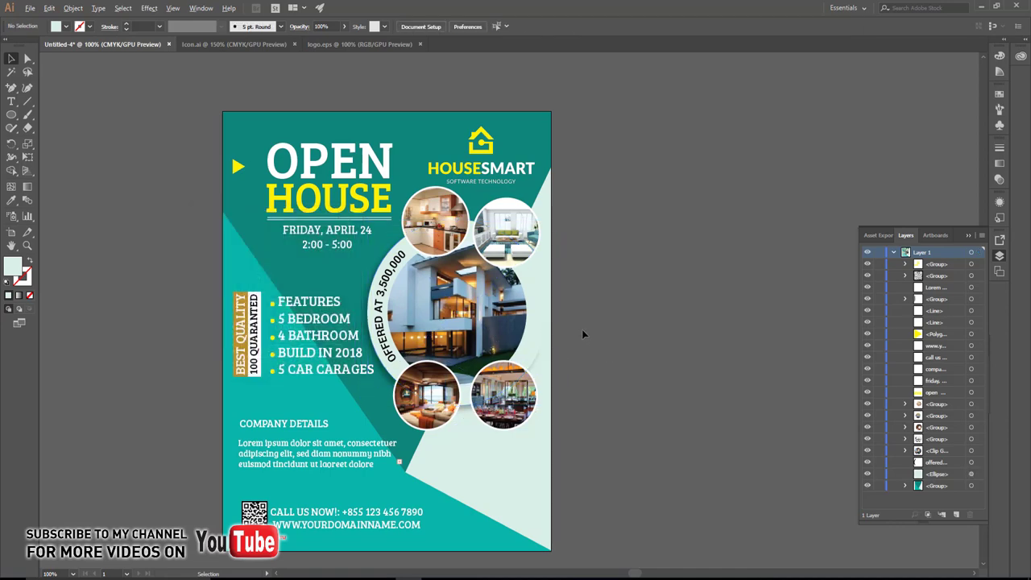
Step: Reapply the drop shadow to the kitchen and living-room photo circles
{"action": "scroll", "coordinate": [596, 344], "scroll_direction": "up", "scroll_amount": 1}
{"action": "left_click", "coordinate": [347, 161]}
{"action": "left_click", "coordinate": [149, 8]}
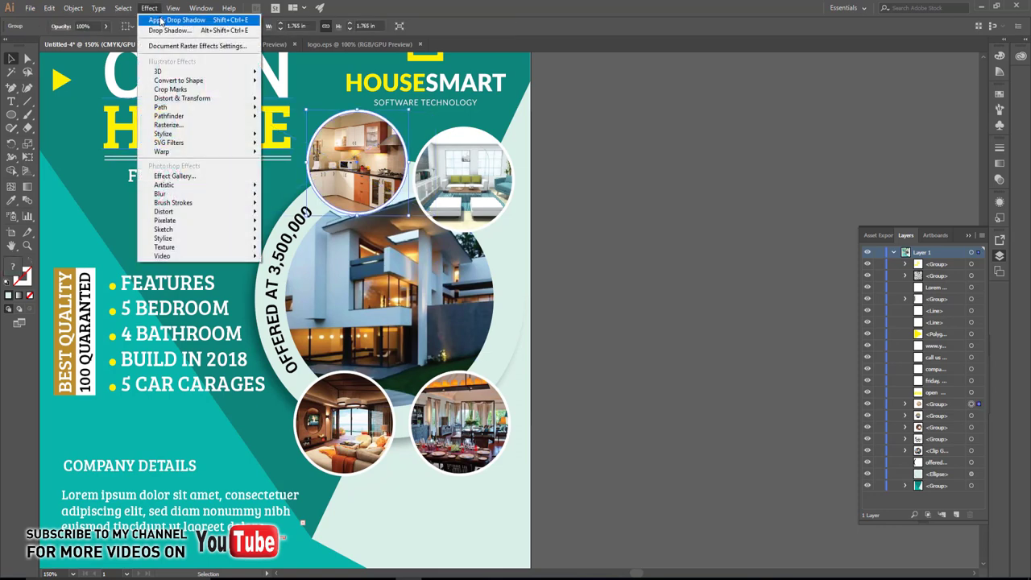
{"action": "left_click", "coordinate": [181, 18]}
{"action": "left_click", "coordinate": [467, 207]}
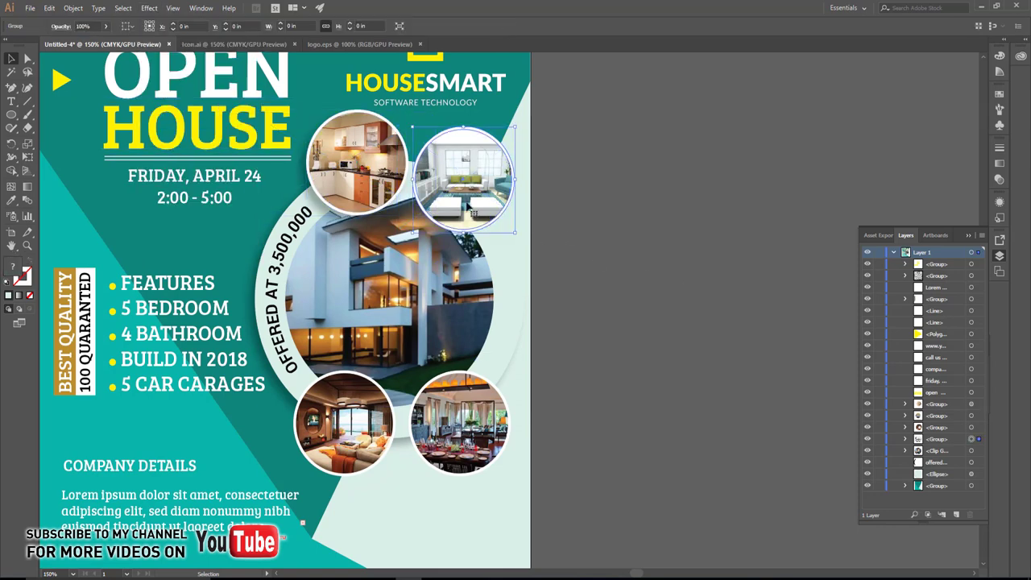
{"action": "left_click", "coordinate": [149, 8]}
{"action": "left_click", "coordinate": [182, 18]}
{"action": "left_click", "coordinate": [664, 328]}
Step: Reapply the drop shadow to both bottom photo circles and fit the flyer in view
{"action": "mouse_move", "coordinate": [663, 327]}
{"action": "left_mouse_down"}
{"action": "mouse_move", "coordinate": [715, 355]}
{"action": "mouse_move", "coordinate": [731, 344]}
{"action": "left_mouse_up"}
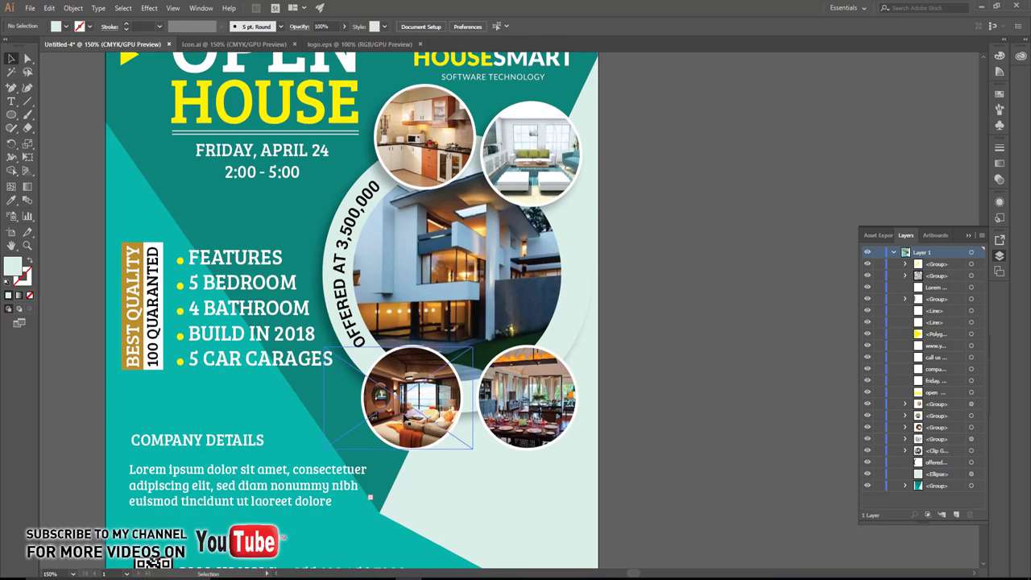
{"action": "left_click", "coordinate": [411, 397]}
{"action": "left_click", "coordinate": [526, 397], "text": "shift"}
{"action": "left_click", "coordinate": [149, 8]}
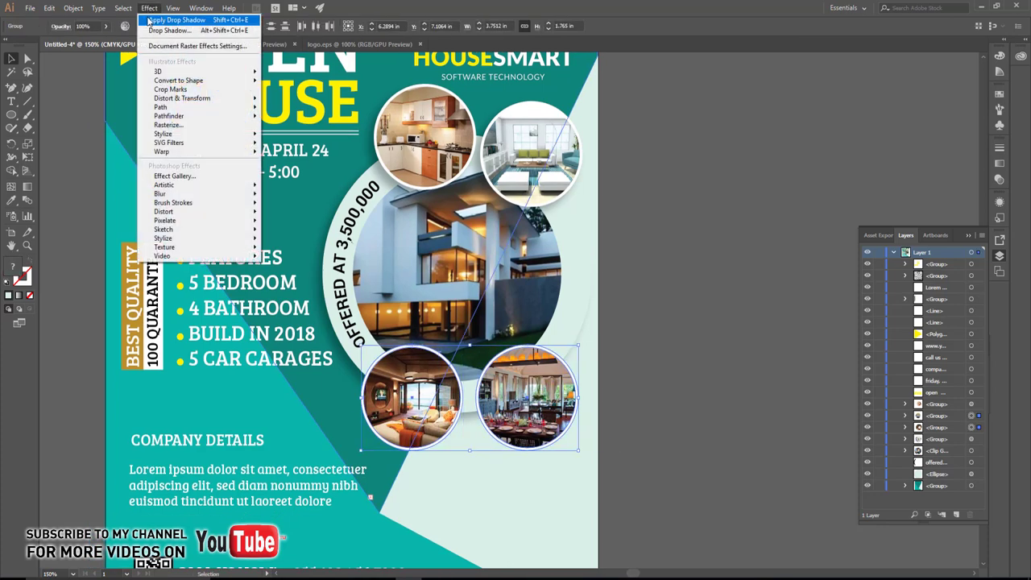
{"action": "left_click", "coordinate": [181, 18]}
{"action": "left_click", "coordinate": [710, 324]}
{"action": "key", "text": "ctrl+0"}
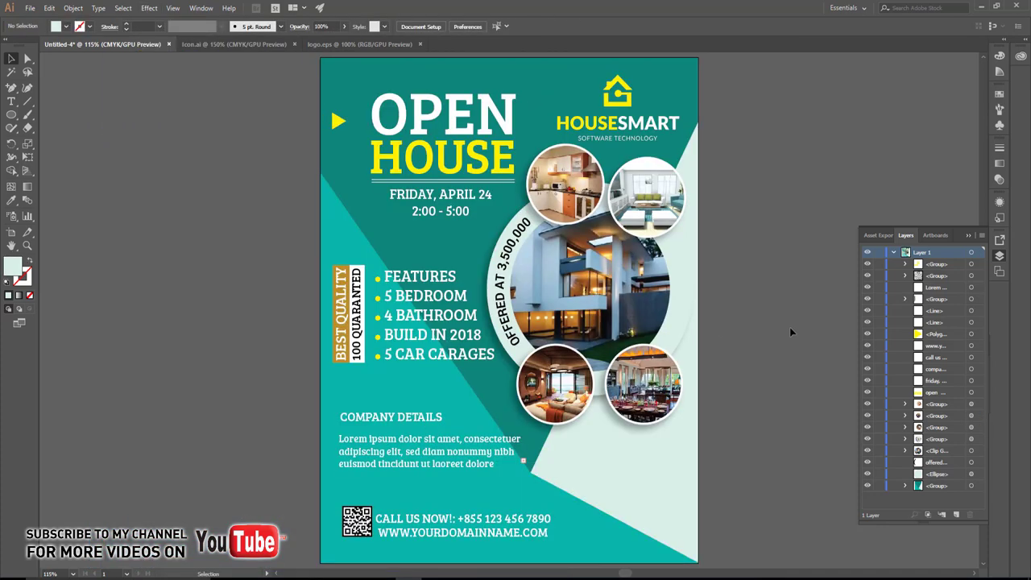